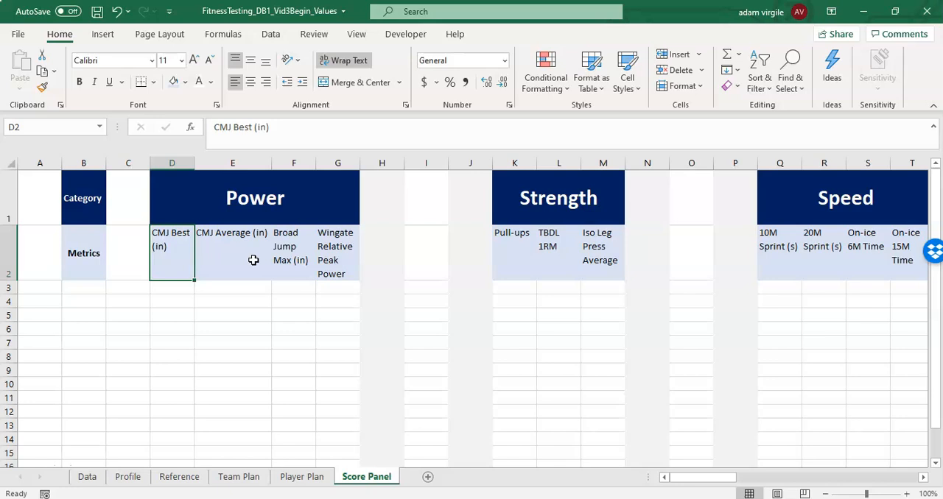
- Review the metric headers under each category on the Score Panel sheet, from Power to Movement / Asymmetry
{"action": "left_click_drag", "start_coordinate": [706, 477], "coordinate": [767, 477]}
{"action": "left_click_drag", "start_coordinate": [481, 255], "coordinate": [742, 262]}
{"action": "left_click", "coordinate": [173, 81]}
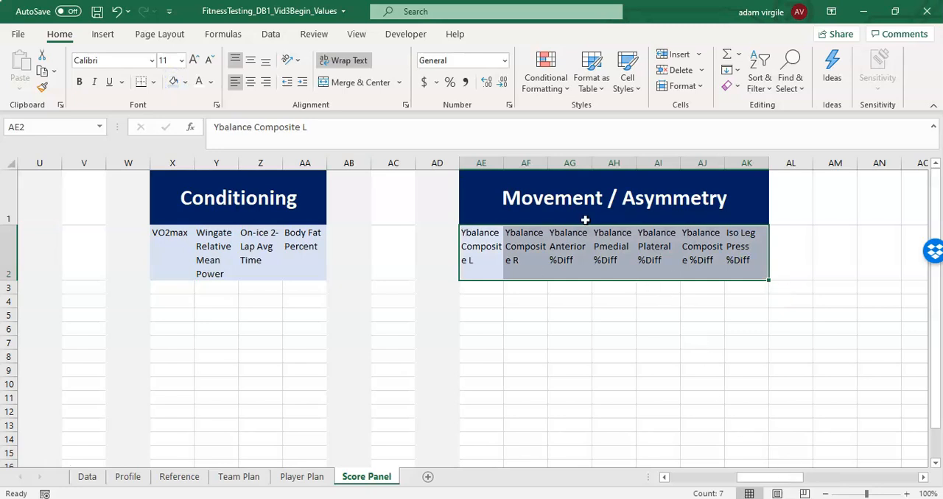
{"action": "left_click", "coordinate": [563, 365]}
{"action": "left_click_drag", "start_coordinate": [778, 477], "coordinate": [695, 468]}
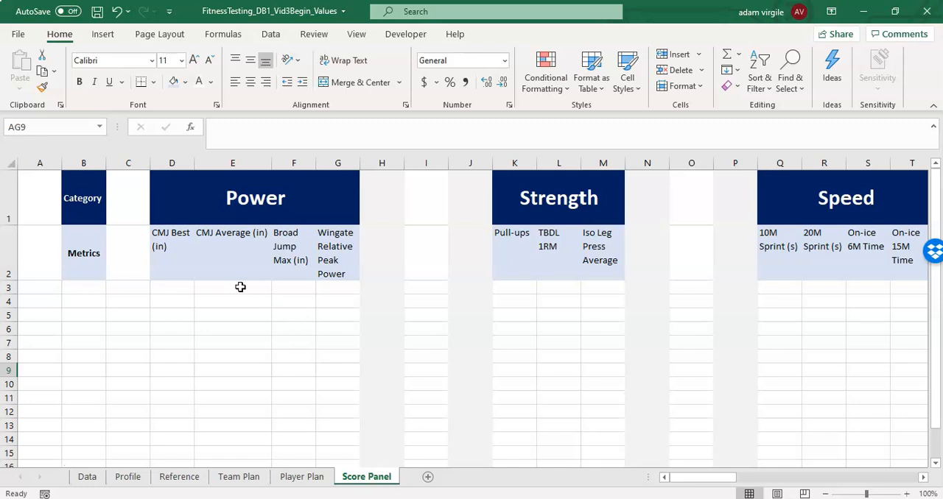
{"action": "left_click", "coordinate": [174, 259]}
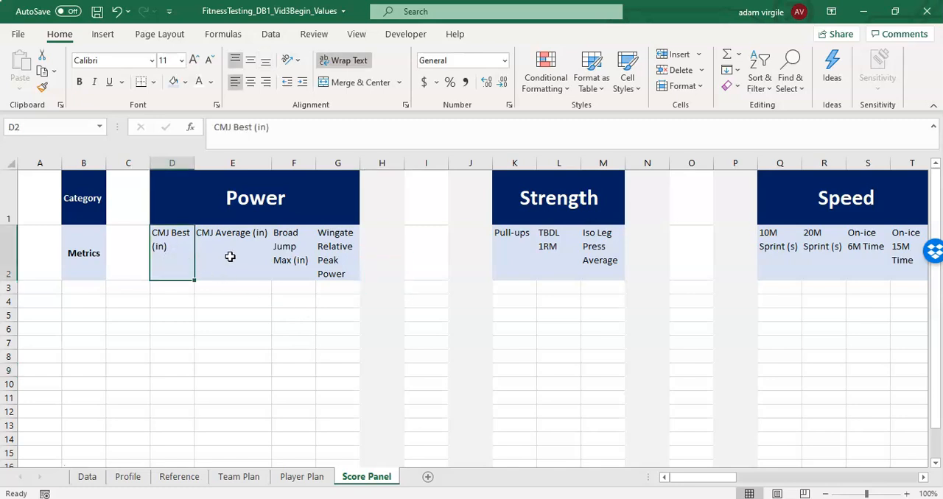
{"action": "left_click", "coordinate": [227, 256]}
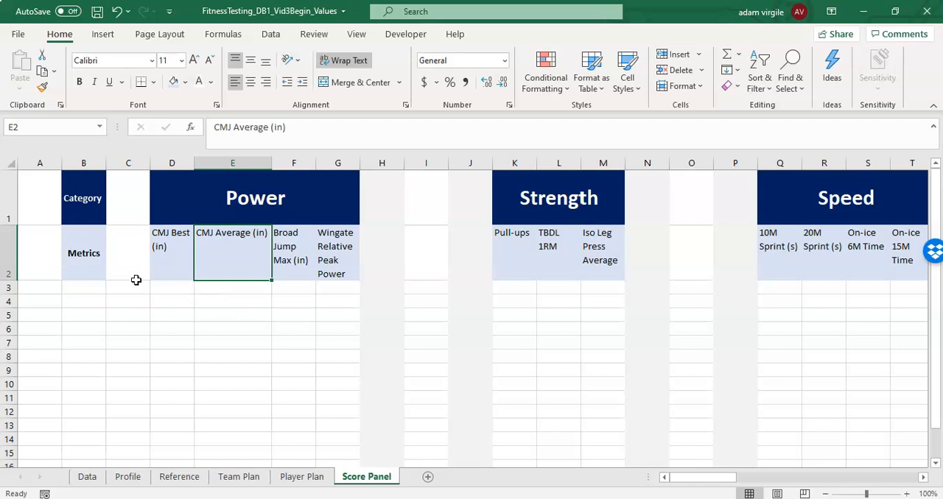
{"action": "left_click", "coordinate": [219, 166]}
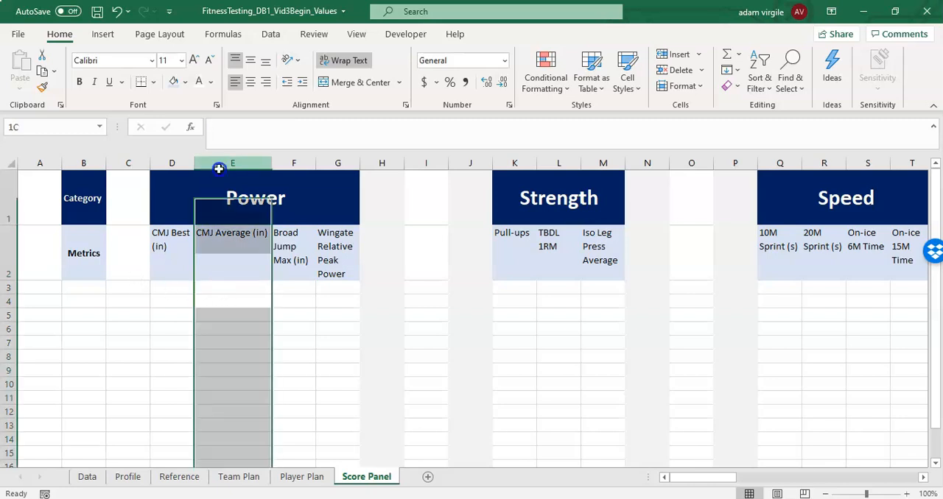
{"action": "left_click", "coordinate": [202, 244]}
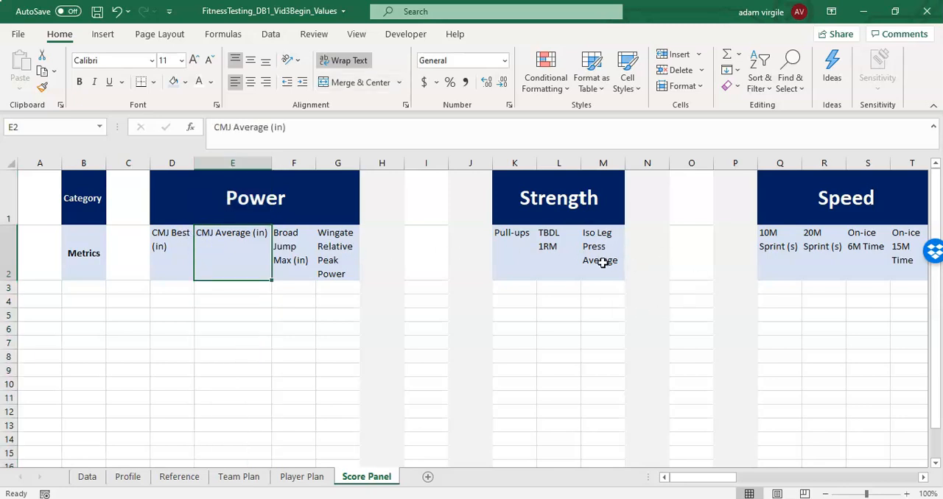
- Insert two blank columns between CMJ Best (in) and CMJ Average (in) in the Power section
{"action": "left_click", "coordinate": [223, 160]}
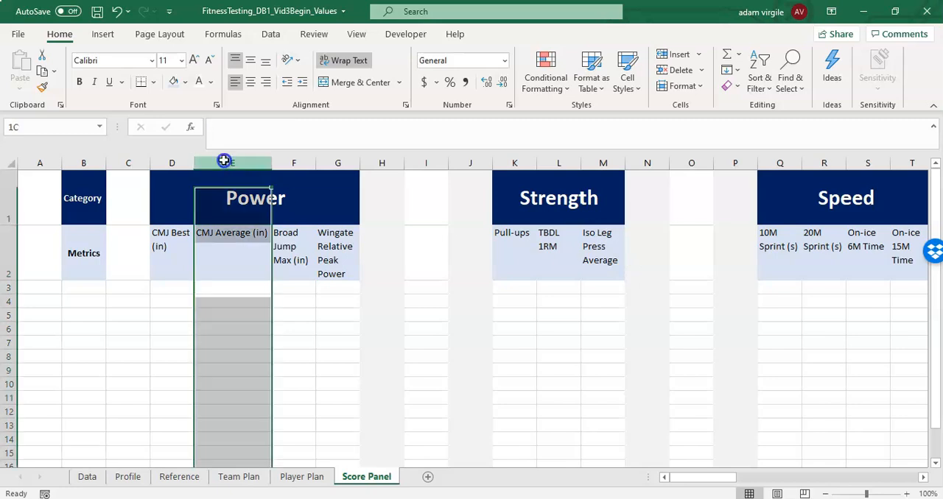
{"action": "right_click", "coordinate": [234, 162]}
{"action": "left_click", "coordinate": [285, 283]}
{"action": "left_click_drag", "start_coordinate": [285, 281], "coordinate": [213, 253]}
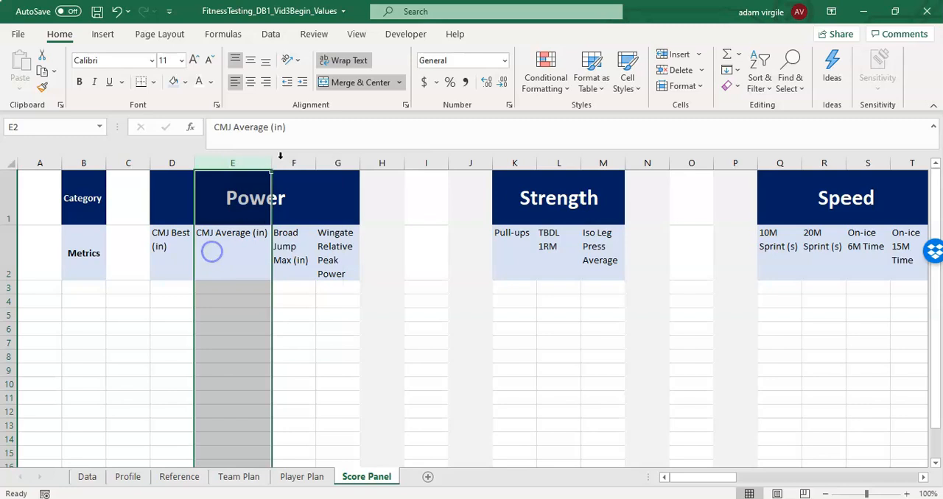
{"action": "left_click", "coordinate": [291, 162], "text": "shift"}
{"action": "right_click", "coordinate": [291, 161]}
{"action": "left_click", "coordinate": [339, 271]}
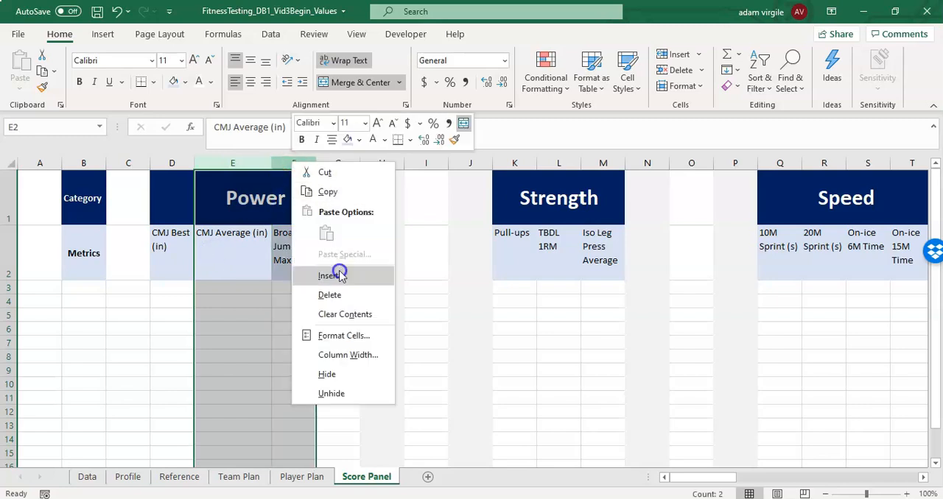
{"action": "left_click", "coordinate": [235, 265]}
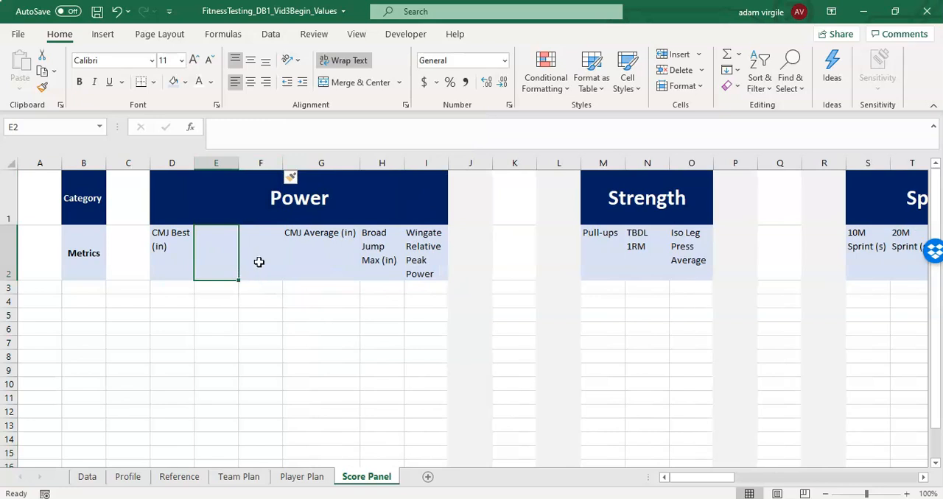
{"action": "left_click", "coordinate": [260, 262]}
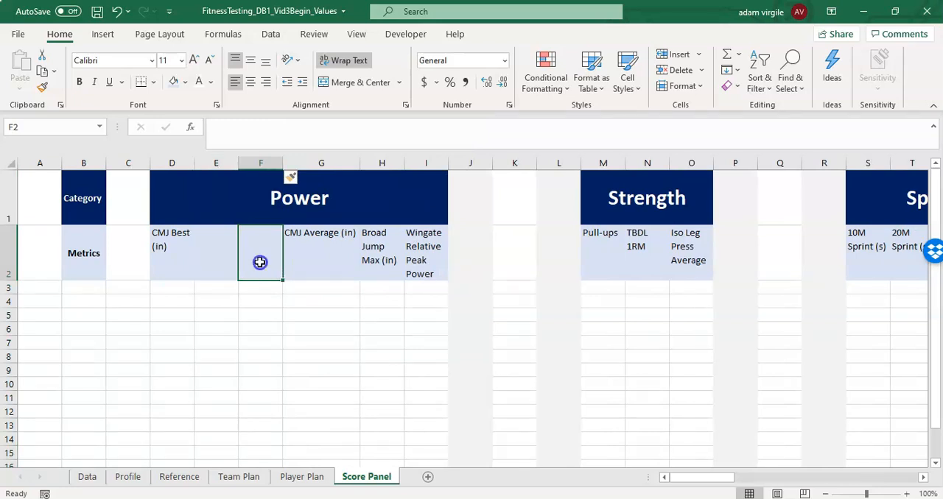
{"action": "left_click", "coordinate": [213, 271]}
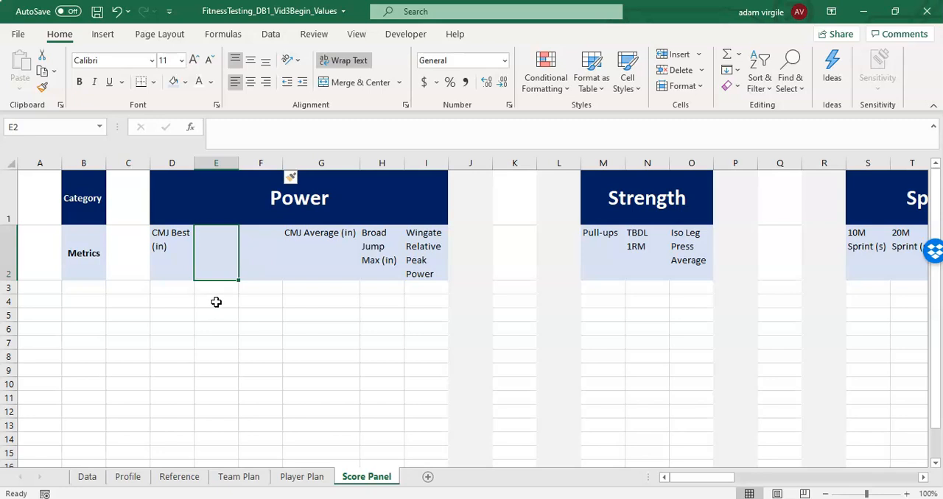
{"action": "left_click", "coordinate": [253, 259]}
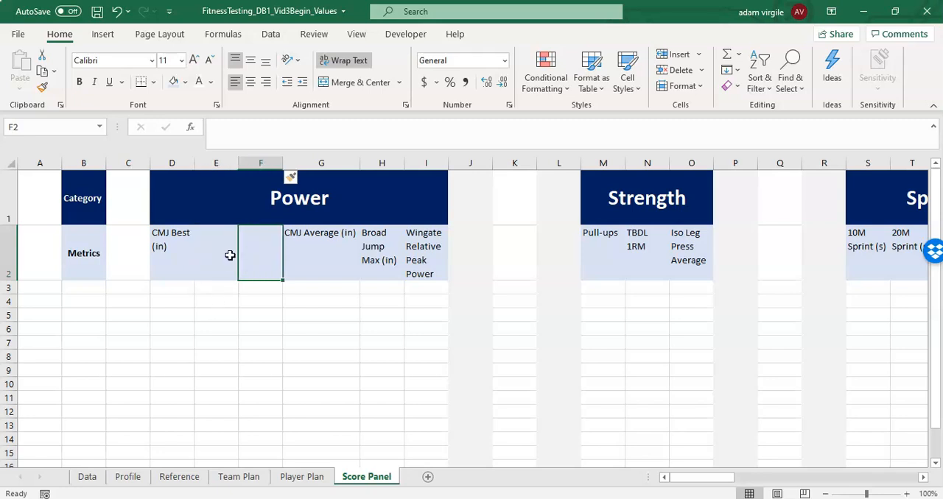
- Insert three more blank columns directly before the CMJ Average (in) column
{"action": "left_click", "coordinate": [309, 163]}
{"action": "left_click_drag", "start_coordinate": [310, 163], "coordinate": [419, 162]}
{"action": "right_click", "coordinate": [416, 163]}
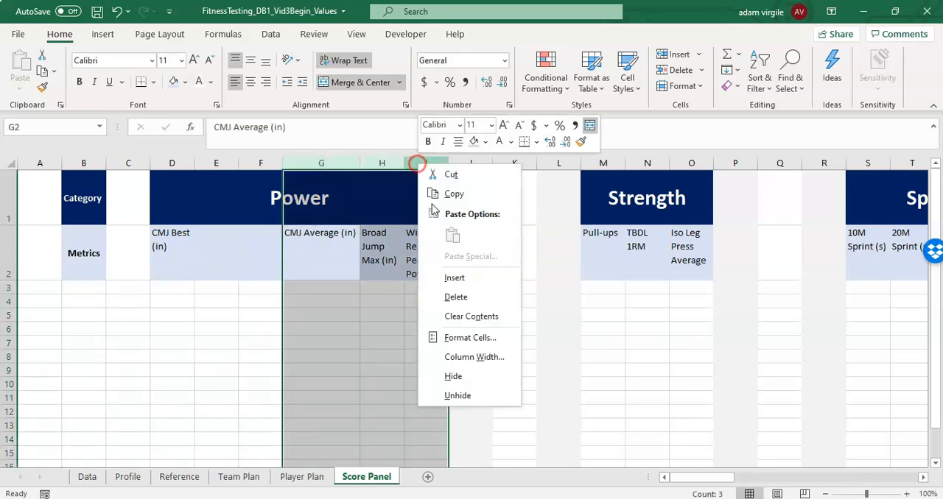
{"action": "left_click", "coordinate": [454, 279]}
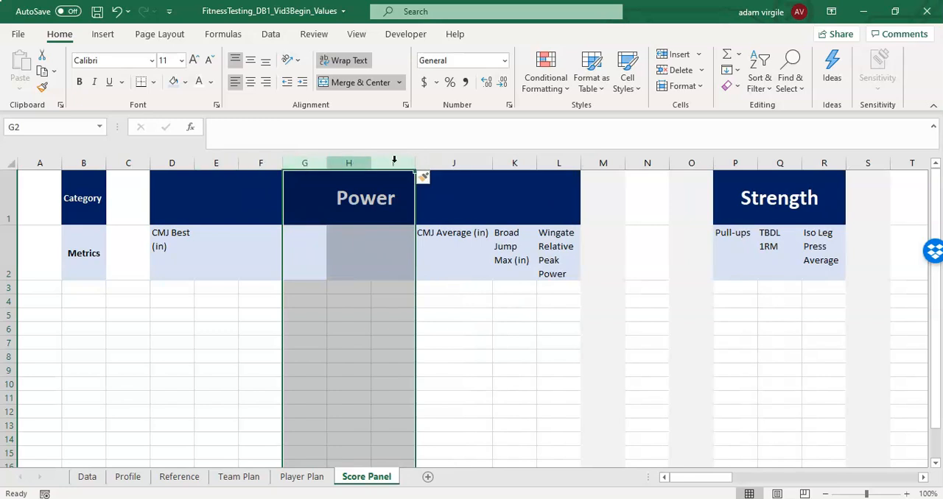
- Insert one more blank column directly before CMJ Average (in)
{"action": "left_click", "coordinate": [432, 162]}
{"action": "right_click", "coordinate": [431, 163]}
{"action": "left_click", "coordinate": [455, 269]}
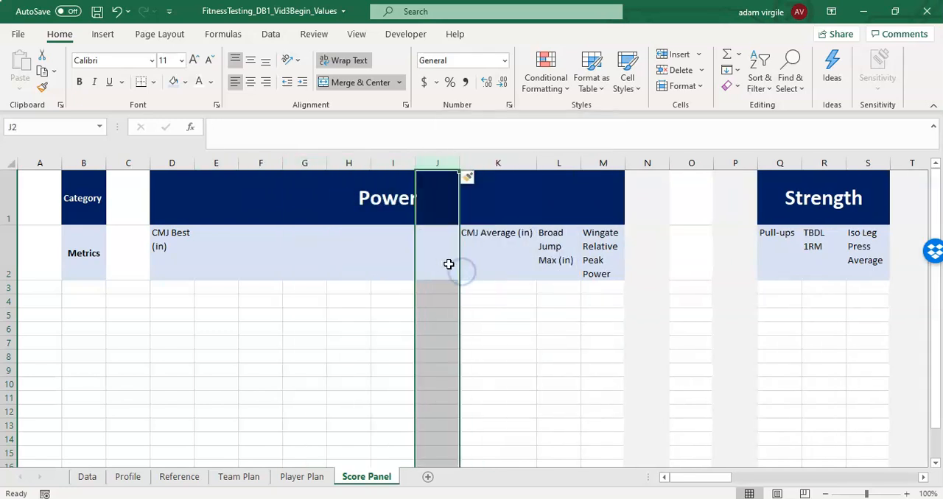
{"action": "left_click", "coordinate": [554, 162]}
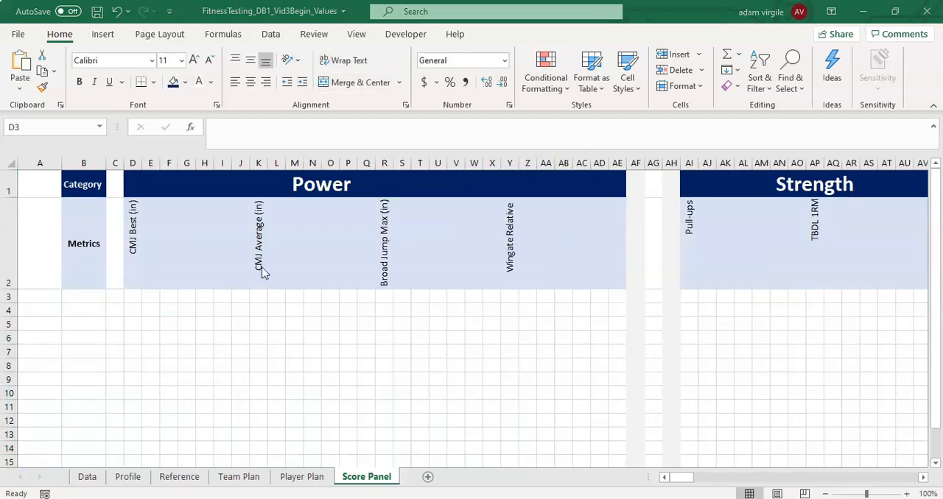
{"action": "left_click", "coordinate": [263, 270]}
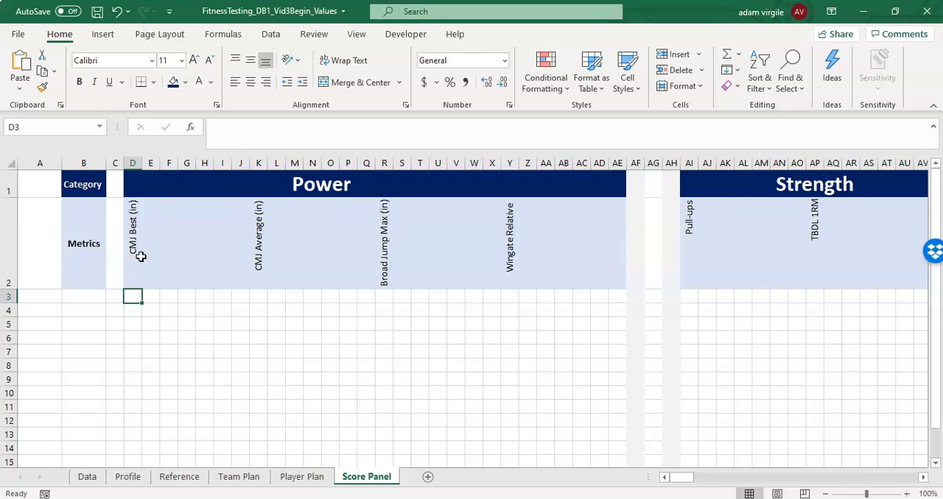
- Set the width of column D, which holds CMJ Best (in), to 3
{"action": "right_click", "coordinate": [133, 163]}
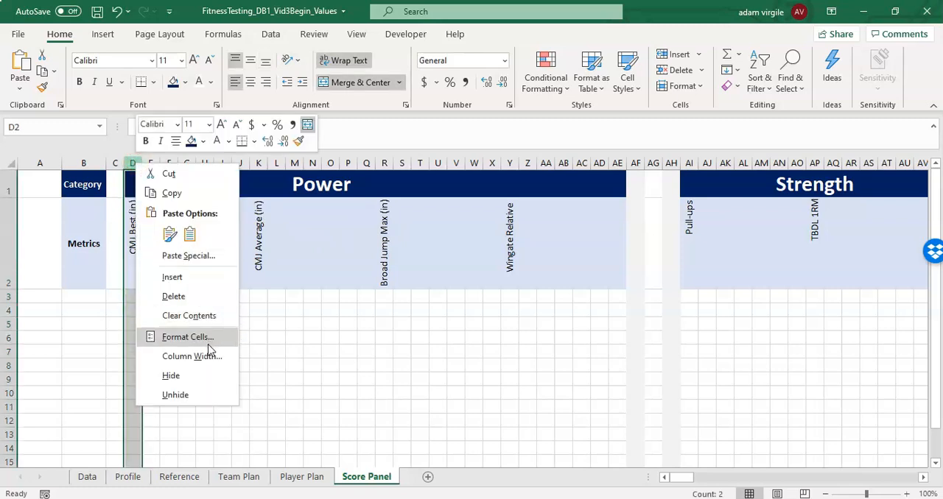
{"action": "left_click", "coordinate": [208, 358]}
{"action": "type", "text": "3"}
{"action": "left_click", "coordinate": [231, 366]}
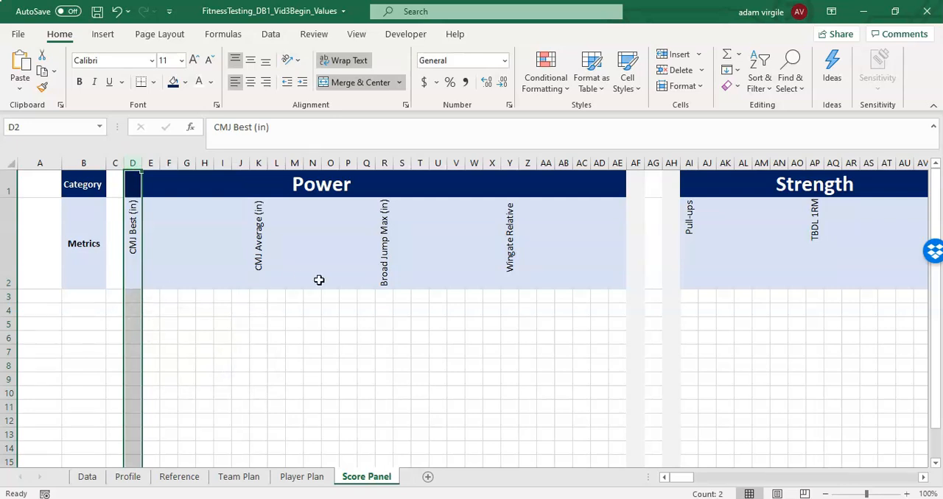
- Remove and reapply the Rotate Text Up orientation on the Power metric headers in D2:AE2
{"action": "mouse_move", "coordinate": [685, 480]}
{"action": "left_mouse_down"}
{"action": "mouse_move", "coordinate": [724, 477]}
{"action": "mouse_move", "coordinate": [675, 477]}
{"action": "left_mouse_up"}
{"action": "left_click", "coordinate": [135, 238]}
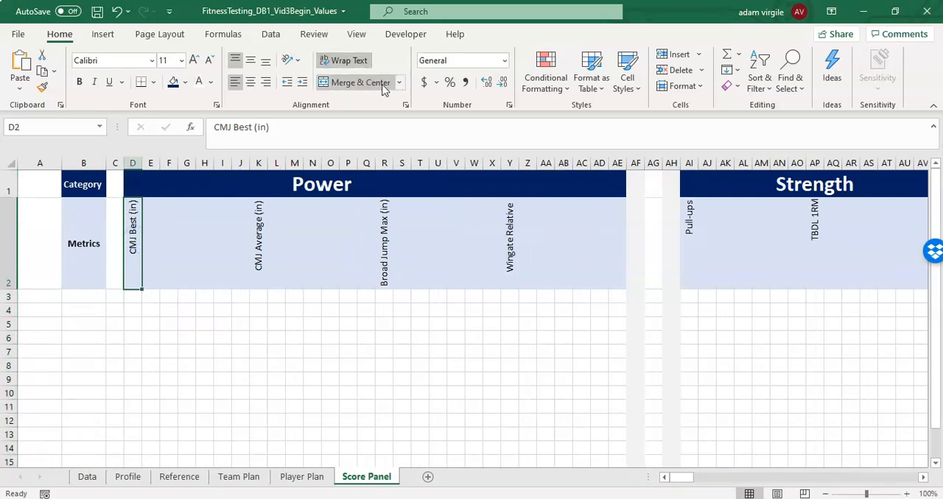
{"action": "left_click_drag", "start_coordinate": [134, 232], "coordinate": [617, 245]}
{"action": "left_click", "coordinate": [296, 62]}
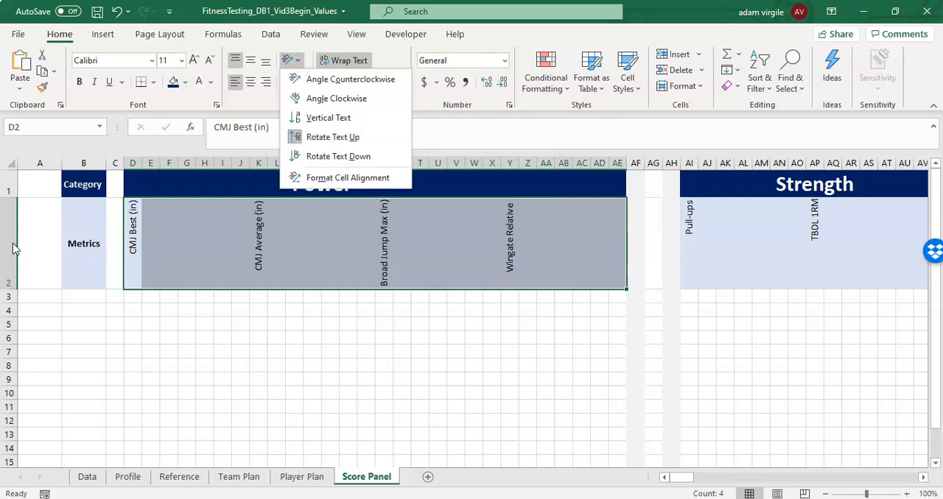
{"action": "left_click", "coordinate": [348, 141]}
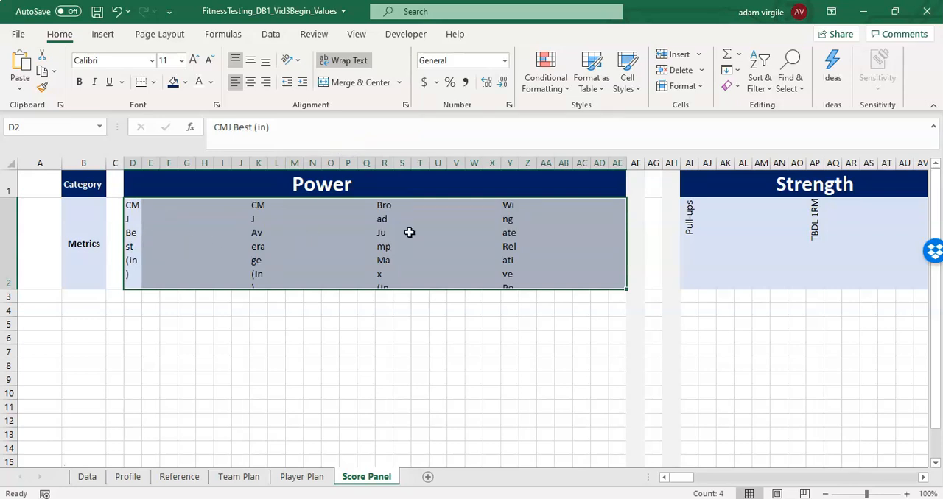
{"action": "left_click", "coordinate": [292, 60]}
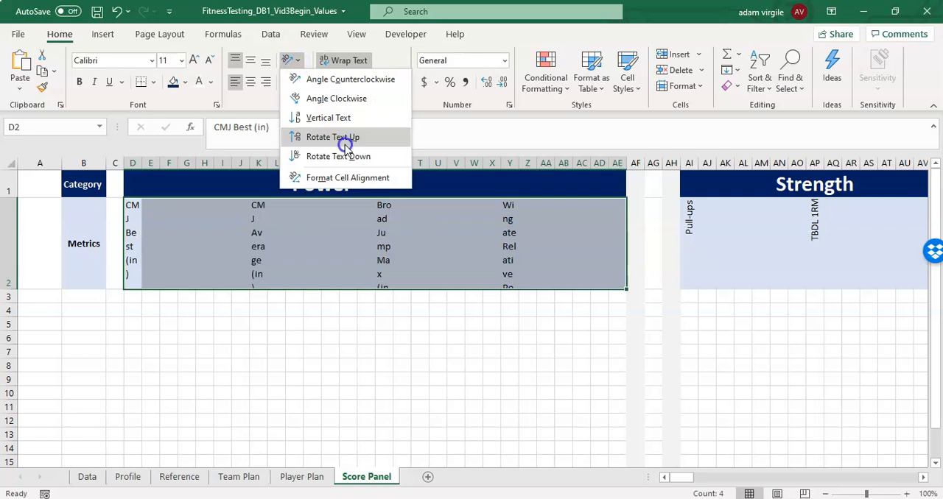
{"action": "left_click", "coordinate": [345, 146]}
{"action": "left_click", "coordinate": [238, 262]}
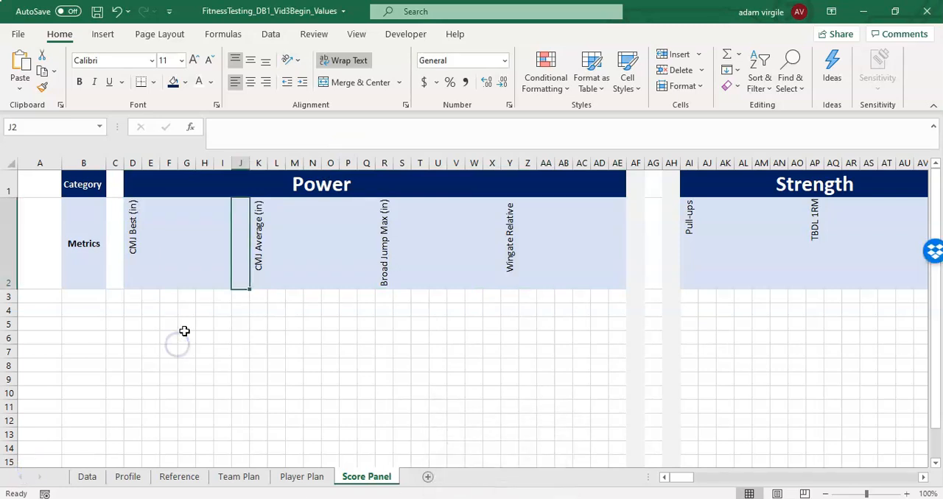
- Enter the row labels Average in B3 and STD in B4
{"action": "left_click", "coordinate": [97, 302]}
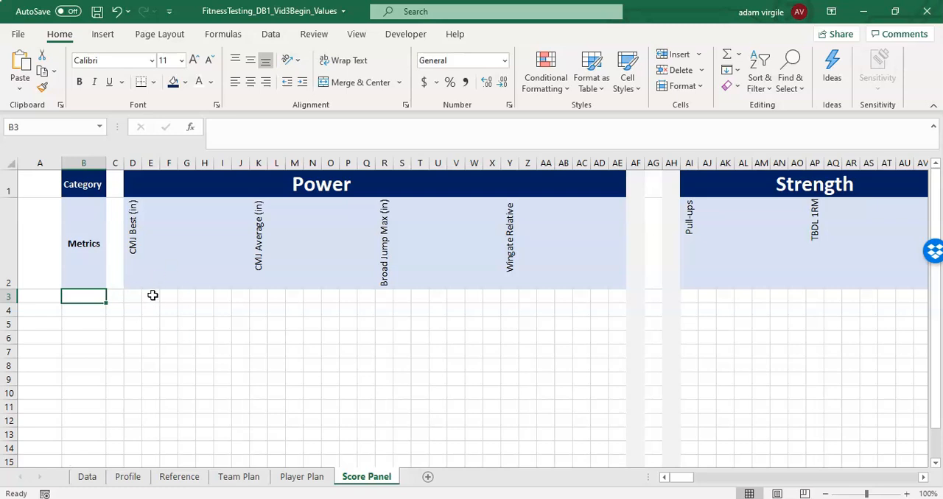
{"action": "type", "text": "Average"}
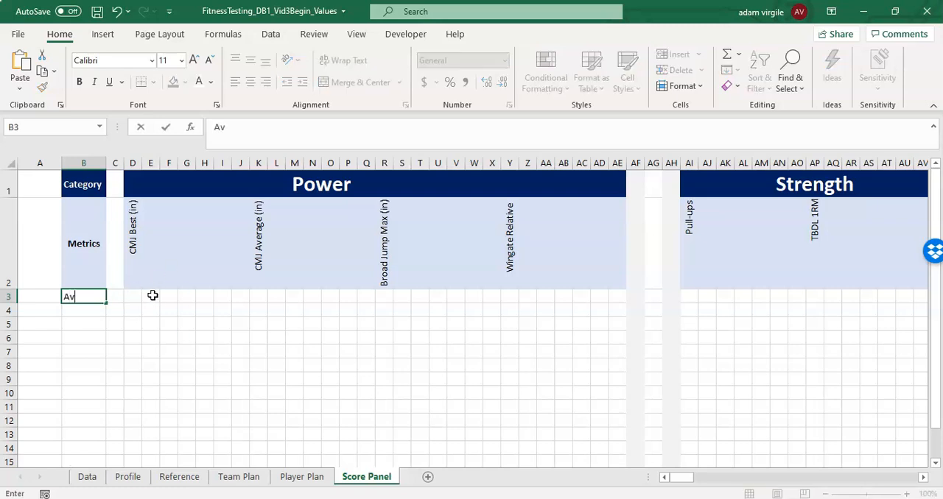
{"action": "key", "text": "Return"}
{"action": "type", "text": "STD"}
{"action": "key", "text": "Return"}
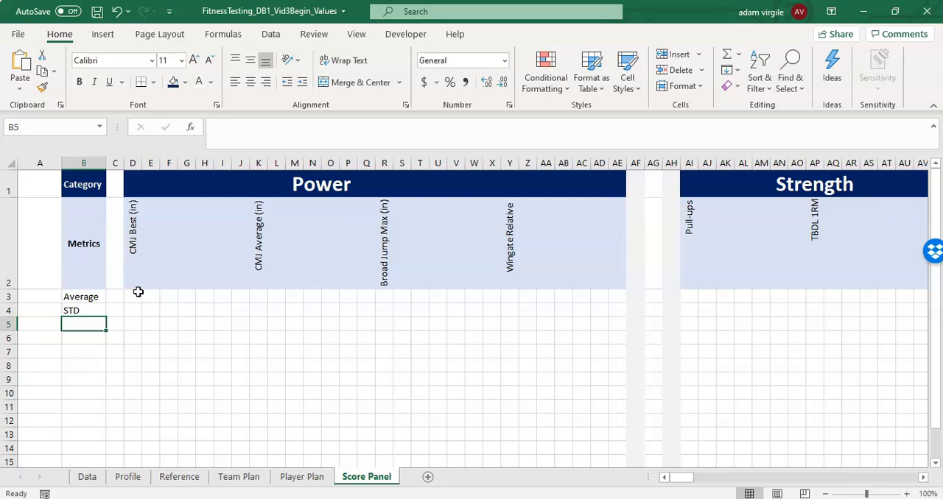
- Try inserting a row above the Average row and undo the insertion
{"action": "left_click", "coordinate": [137, 277]}
{"action": "left_click", "coordinate": [6, 297]}
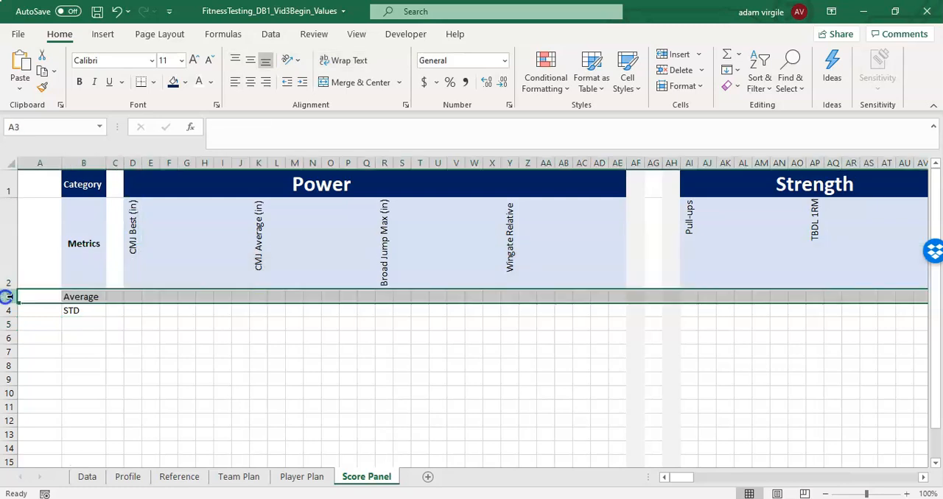
{"action": "right_click", "coordinate": [6, 297]}
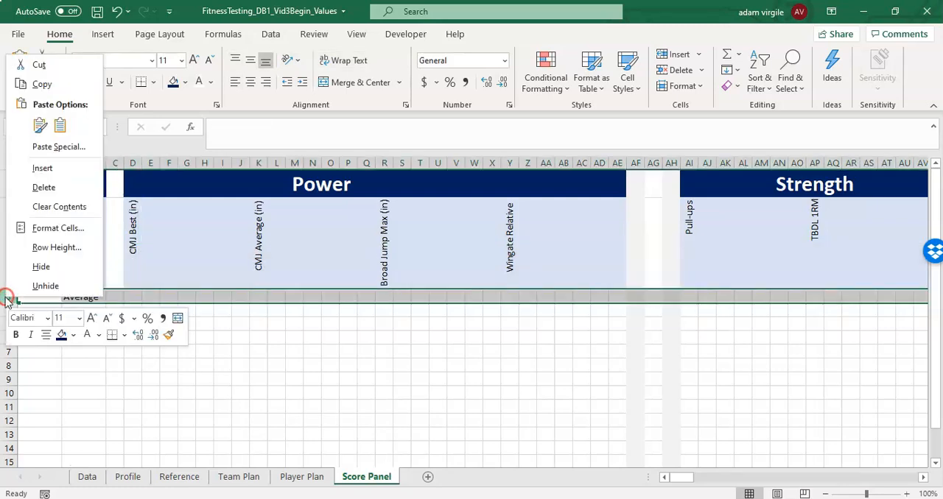
{"action": "left_click", "coordinate": [49, 171]}
{"action": "left_click", "coordinate": [116, 11]}
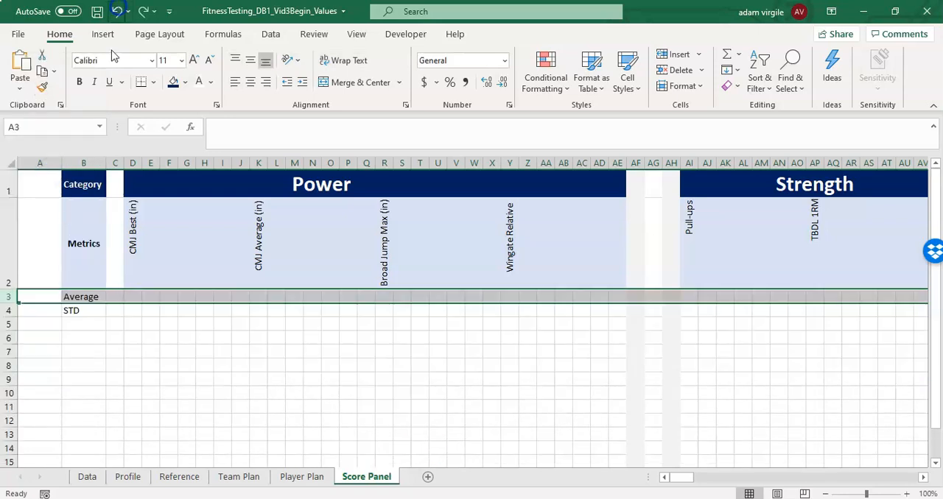
- Move the Average and STD labels down one row to B4:B5 and enter Group in B3
{"action": "mouse_move", "coordinate": [92, 295]}
{"action": "left_mouse_down"}
{"action": "mouse_move", "coordinate": [90, 335]}
{"action": "mouse_move", "coordinate": [86, 308]}
{"action": "left_mouse_up"}
{"action": "left_click", "coordinate": [89, 295]}
{"action": "type", "text": "Group"}
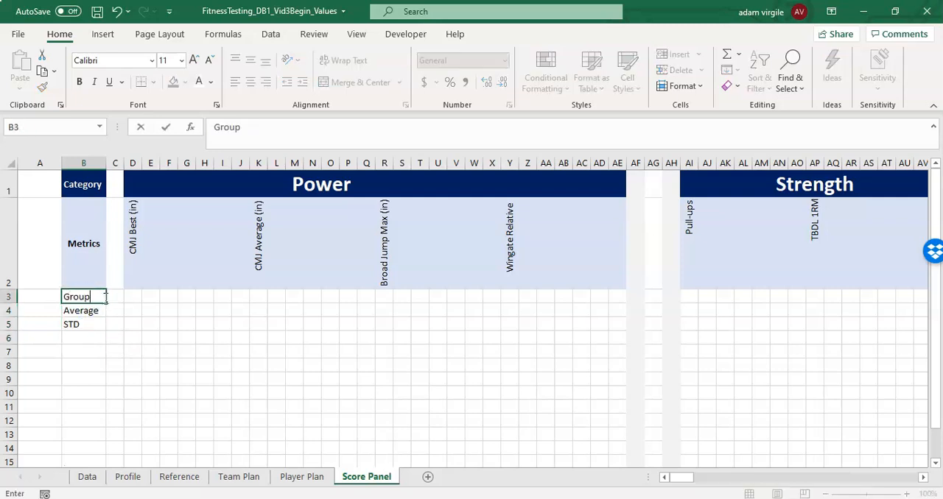
{"action": "left_click", "coordinate": [119, 297]}
- Enter the group labels U18 in D3, U20 in E3 and All in F3 under CMJ Best (in)
{"action": "left_click", "coordinate": [130, 297]}
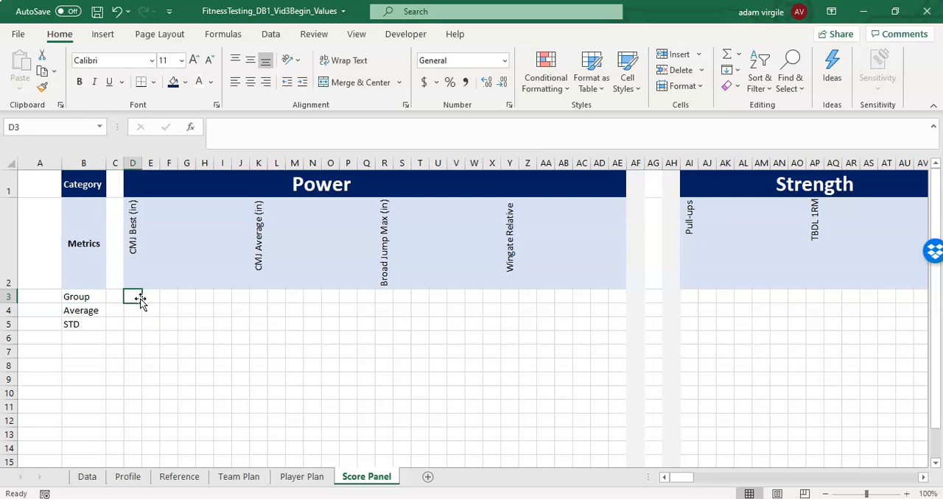
{"action": "type", "text": "U18"}
{"action": "left_click", "coordinate": [158, 297]}
{"action": "type", "text": "U20"}
{"action": "key", "text": "Return"}
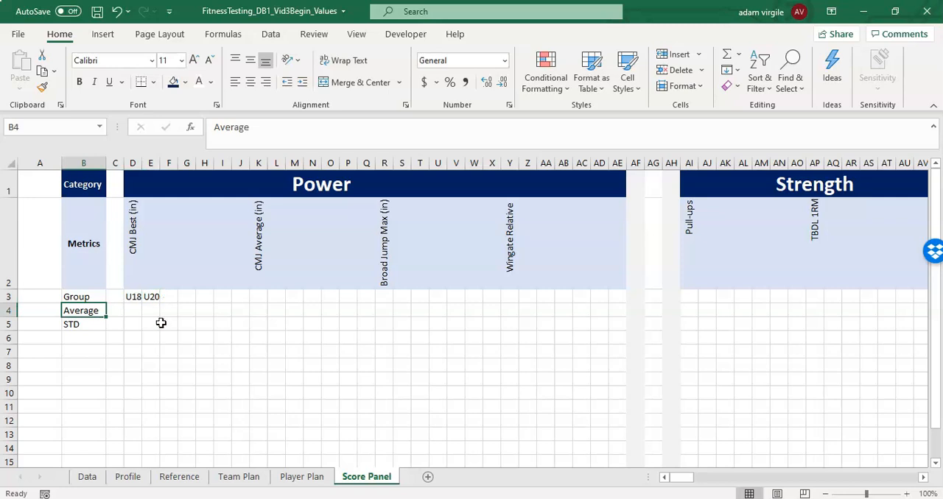
{"action": "left_click", "coordinate": [130, 310]}
{"action": "left_click", "coordinate": [170, 297]}
{"action": "type", "text": "All"}
{"action": "key", "text": "Return"}
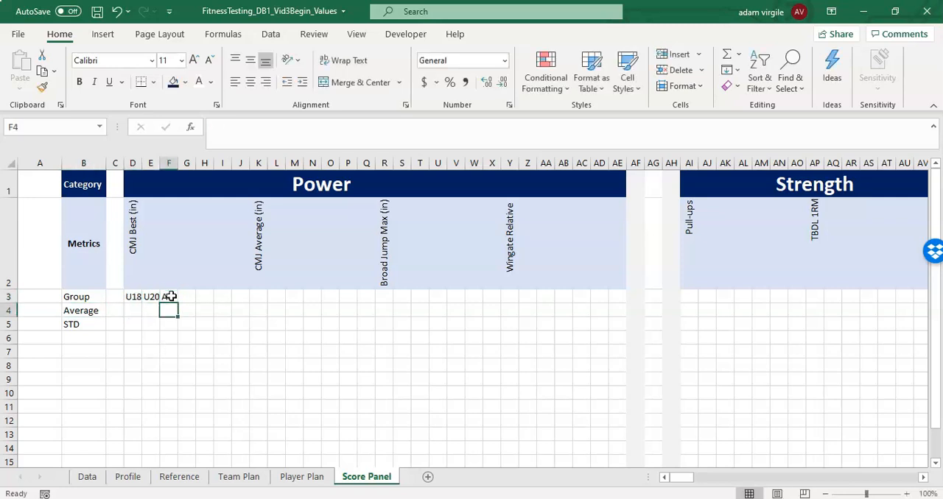
- Begin an AVERAGEIFS formula in D4, the Average cell under U18, referencing the tbl_data table
{"action": "left_click", "coordinate": [131, 310]}
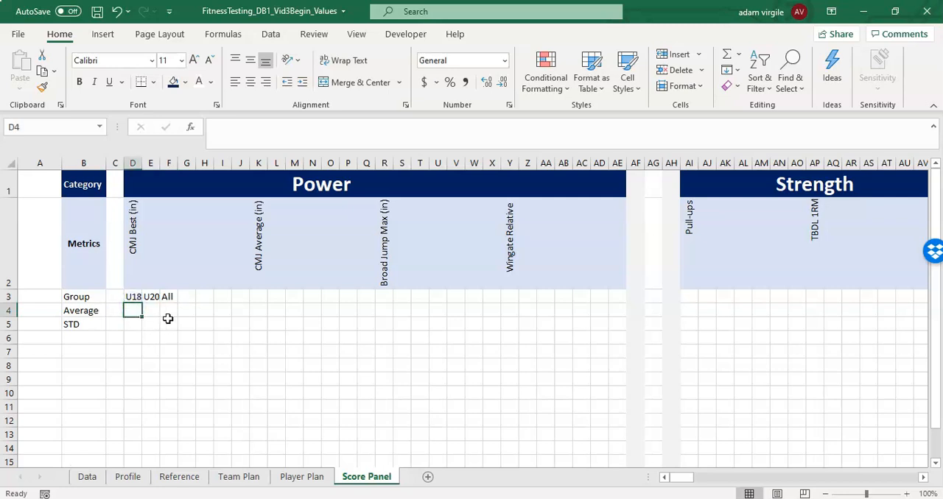
{"action": "left_click", "coordinate": [133, 297]}
{"action": "left_click", "coordinate": [126, 309]}
{"action": "type", "text": "=AV"}
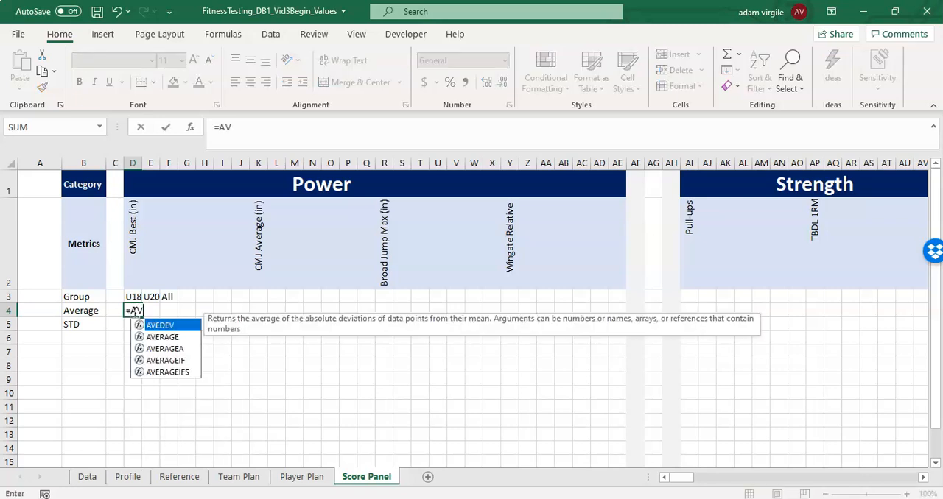
{"action": "type", "text": "ERAGEIFS("}
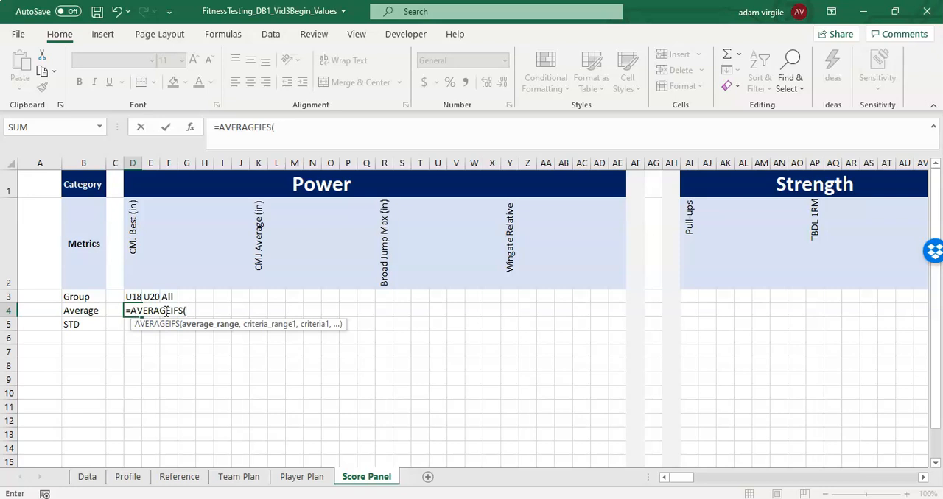
{"action": "type", "text": "tbl"}
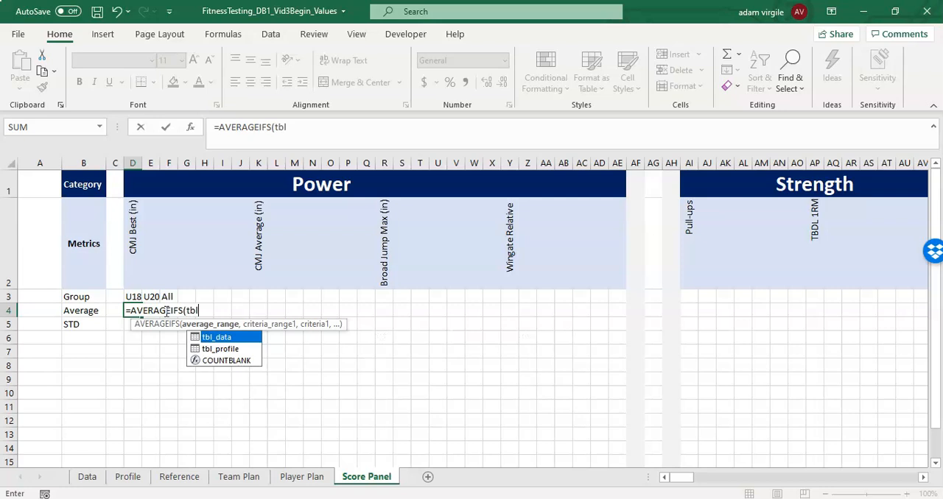
{"action": "type", "text": "_data"}
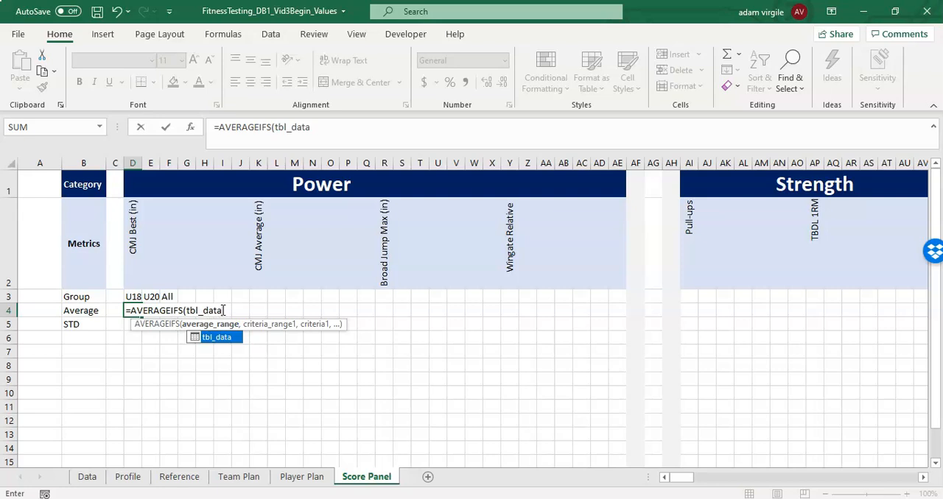
- Set the formula's average range to the CMJ Best (in) column of tbl_data
{"action": "type", "text": "["}
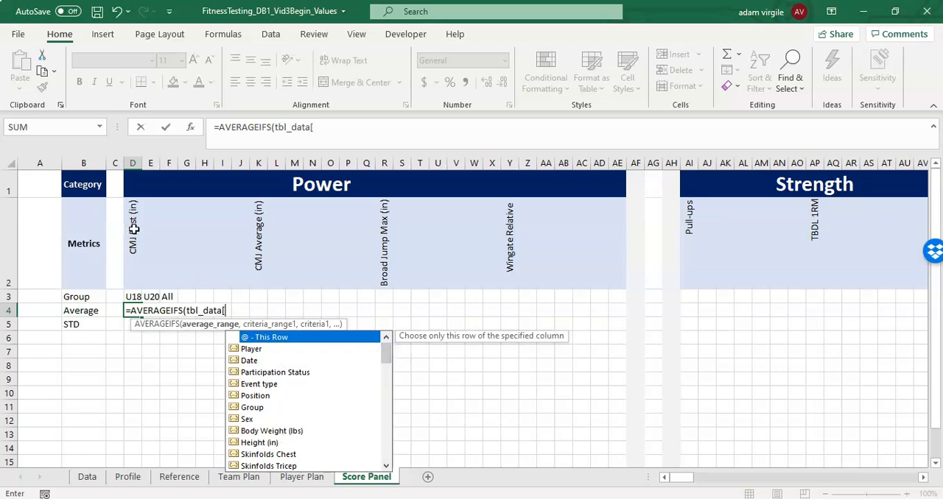
{"action": "left_click_drag", "start_coordinate": [388, 358], "coordinate": [387, 388]}
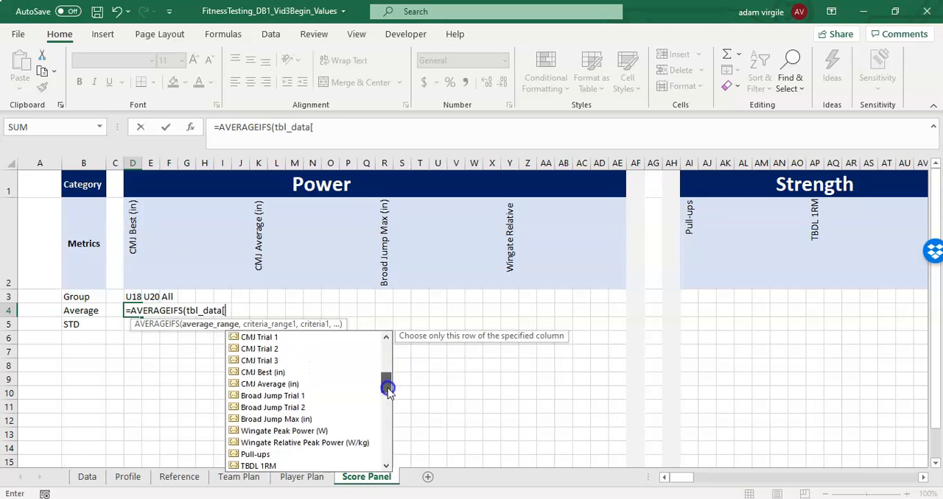
{"action": "left_click", "coordinate": [304, 374]}
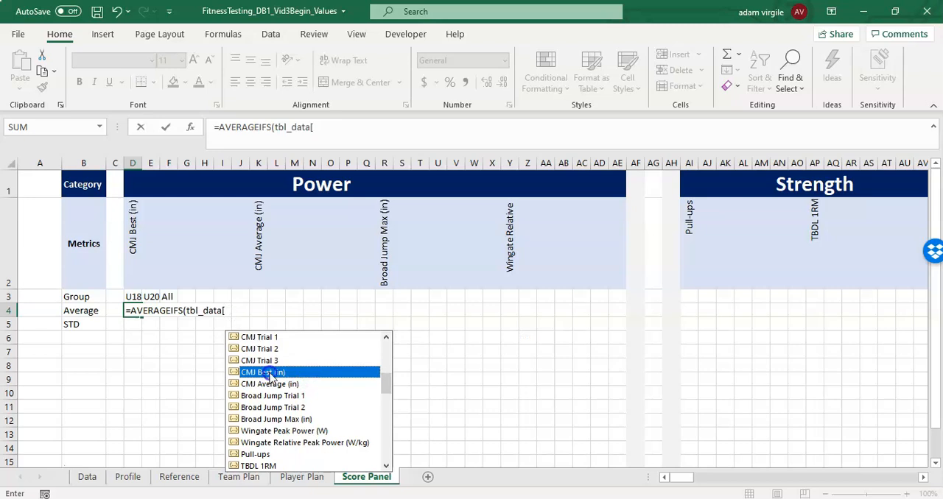
{"action": "double_click", "coordinate": [270, 373]}
{"action": "left_click_drag", "start_coordinate": [282, 311], "coordinate": [230, 310]}
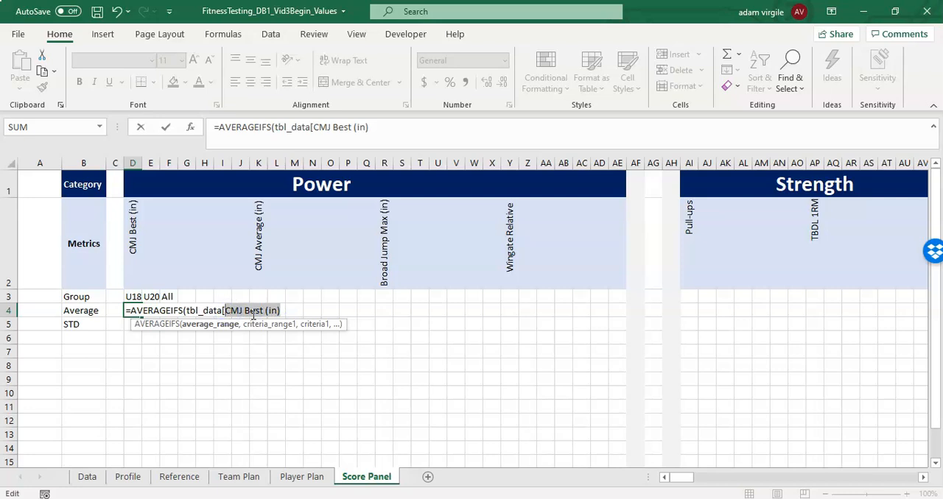
{"action": "type", "text": "CMJ B"}
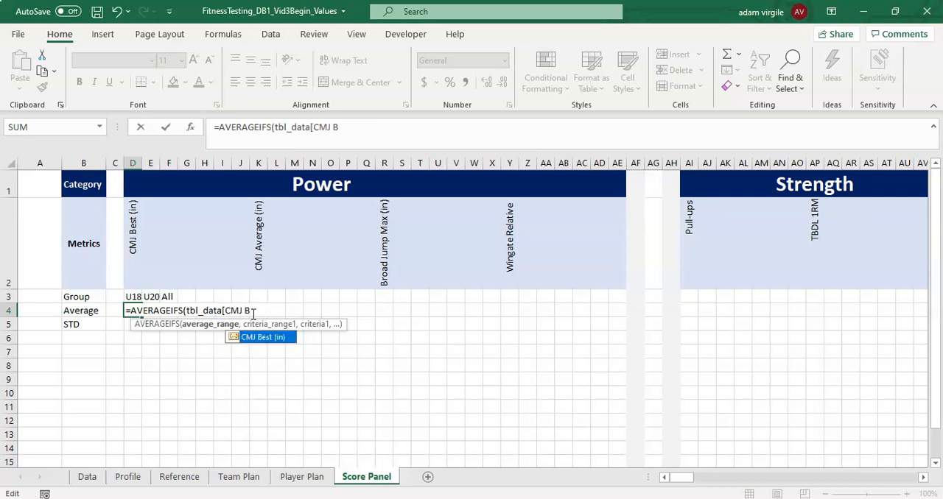
{"action": "key", "text": "Tab"}
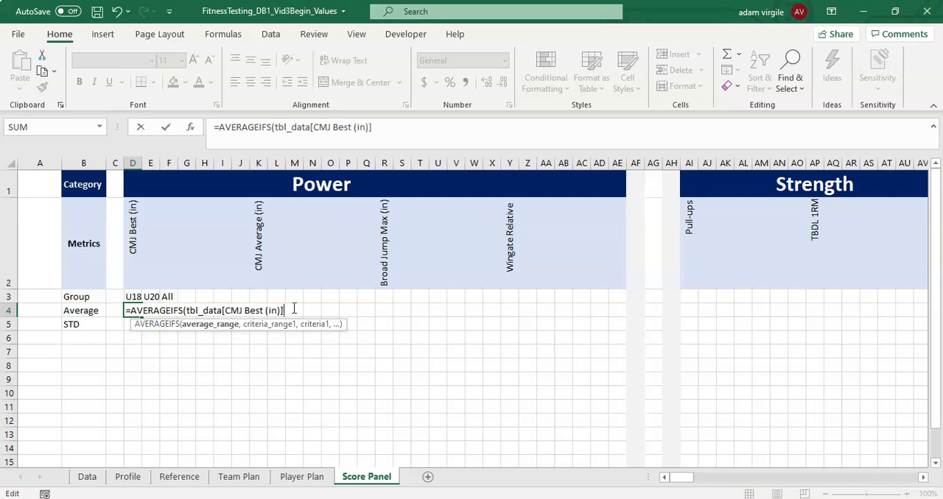
- Add tbl_data[CMJ Best (in)] as the first criteria range of the AVERAGEIFS formula
{"action": "type", "text": ","}
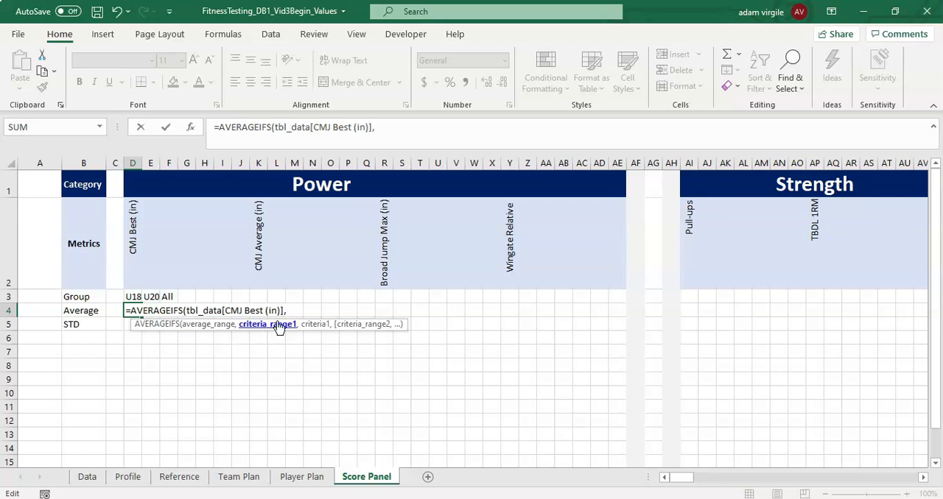
{"action": "type", "text": "tbl"}
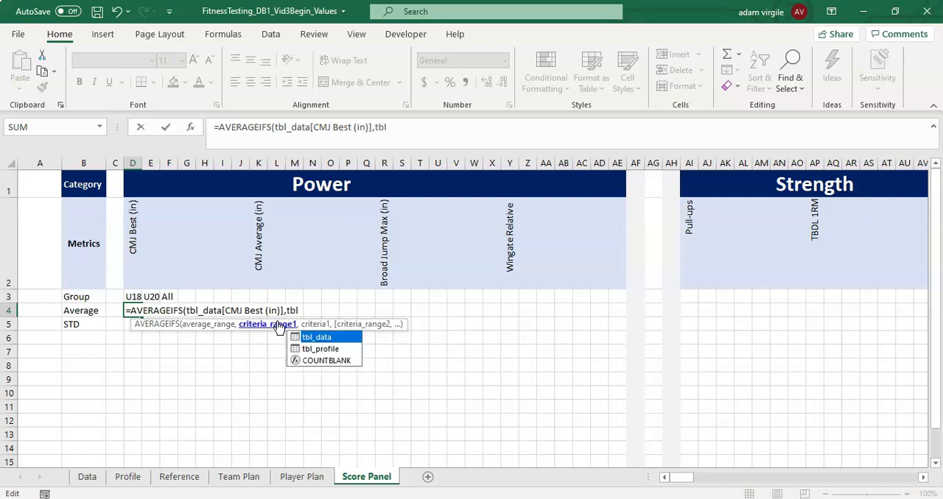
{"action": "key", "text": "Tab"}
{"action": "type", "text": "["}
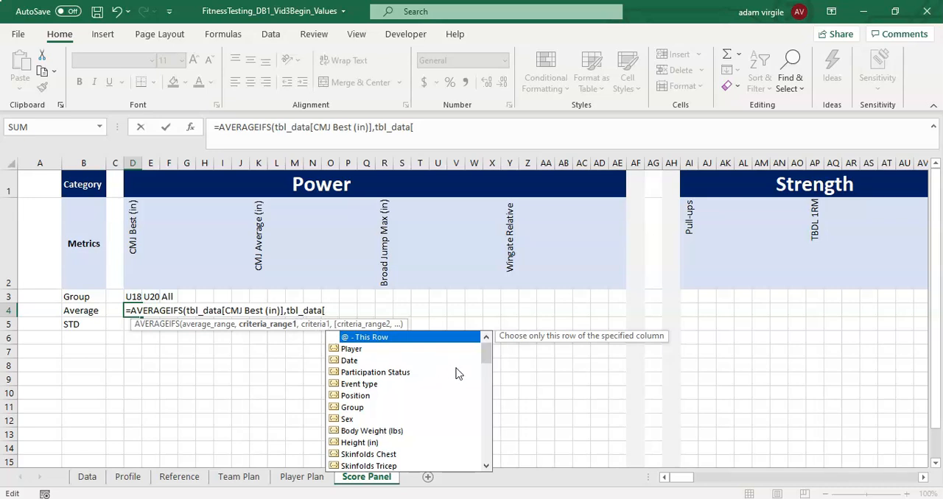
{"action": "type", "text": "CMJ"}
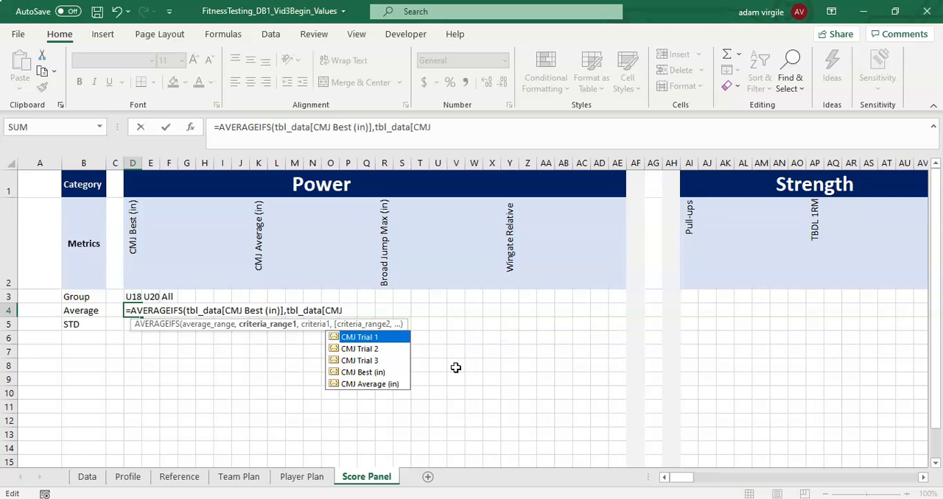
{"action": "key", "text": "Down"}
{"action": "key", "text": "Down"}
{"action": "key", "text": "Down"}
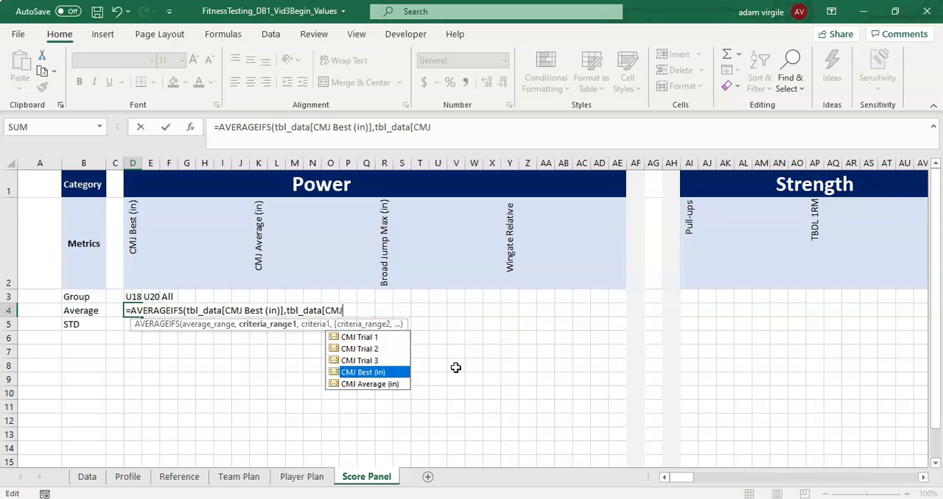
{"action": "key", "text": "Tab"}
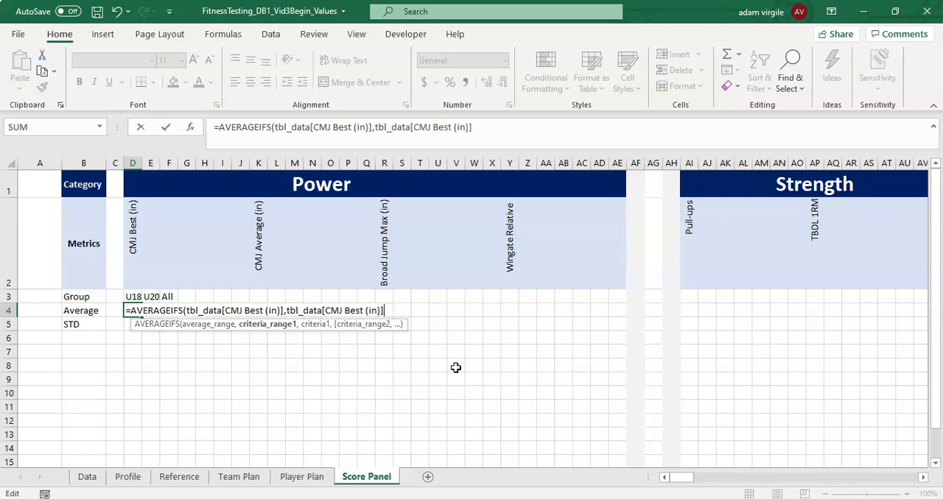
- Complete the D4 formula with the criterion ">0" and reselect the cell
{"action": "type", "text": ",\">0"}
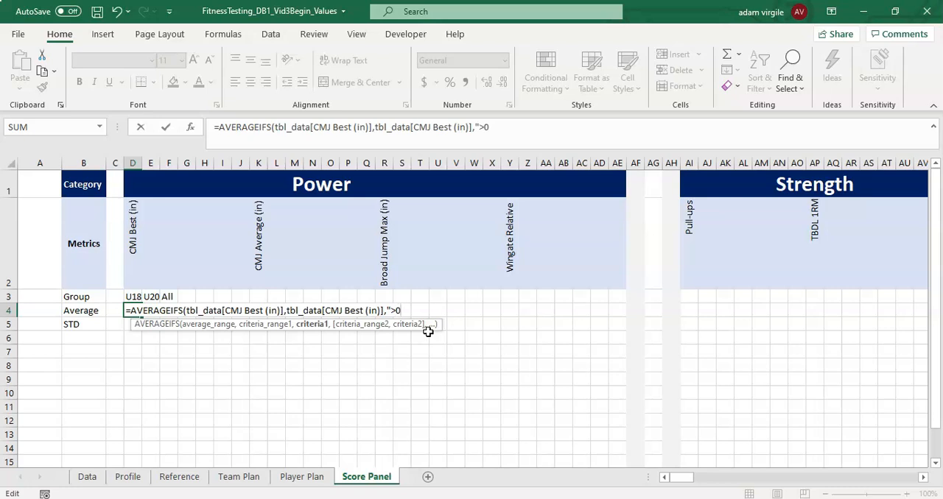
{"action": "type", "text": "\")"}
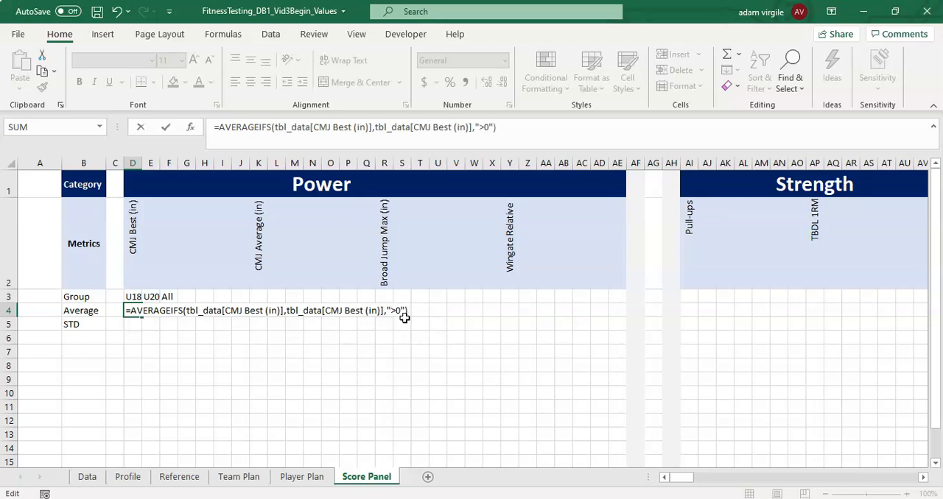
{"action": "key", "text": "Return"}
{"action": "key", "text": "Up"}
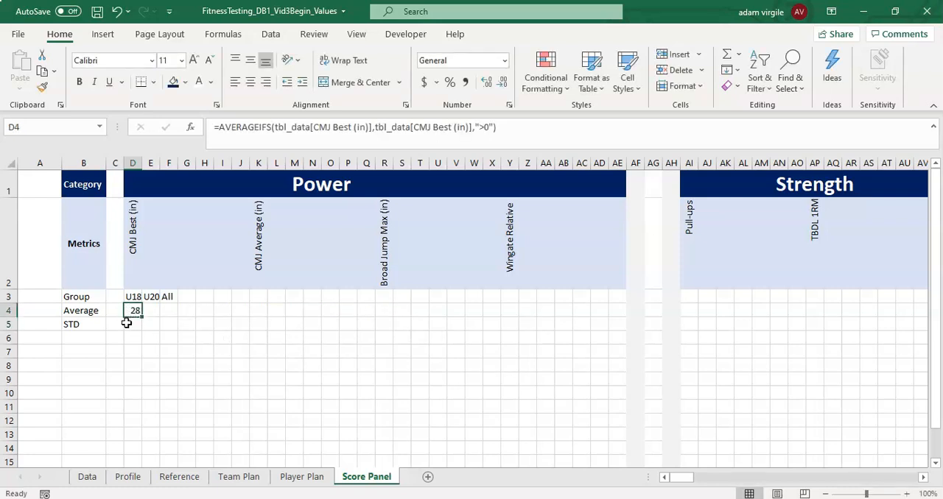
- Format D4 as Number with no decimal places
{"action": "left_click", "coordinate": [463, 61]}
{"action": "type", "text": "Number"}
{"action": "key", "text": "Return"}
{"action": "left_click", "coordinate": [502, 81]}
{"action": "left_click", "coordinate": [502, 82]}
- Set the width of columns D through FO to 5
{"action": "left_click", "coordinate": [133, 165]}
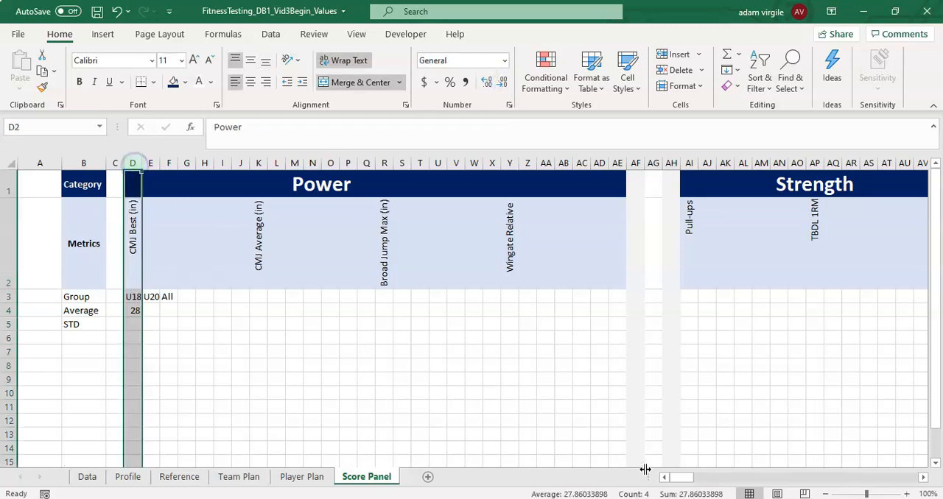
{"action": "left_click", "coordinate": [762, 476]}
{"action": "left_click", "coordinate": [846, 475]}
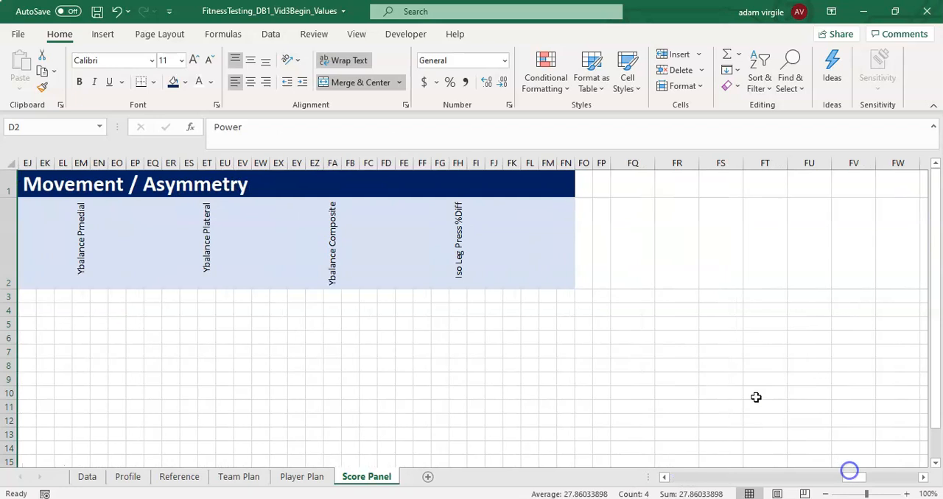
{"action": "left_click", "coordinate": [587, 163], "text": "shift"}
{"action": "right_click", "coordinate": [587, 163]}
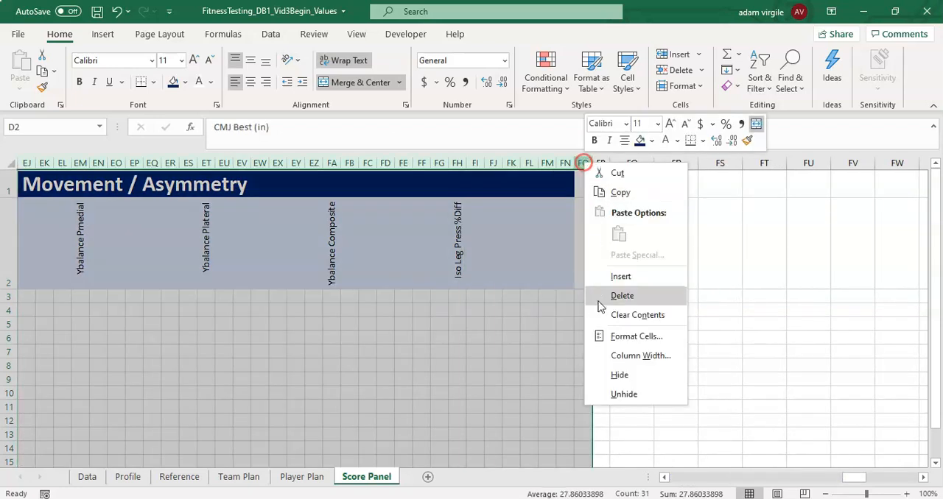
{"action": "left_click", "coordinate": [631, 357]}
{"action": "type", "text": "5"}
{"action": "key", "text": "Return"}
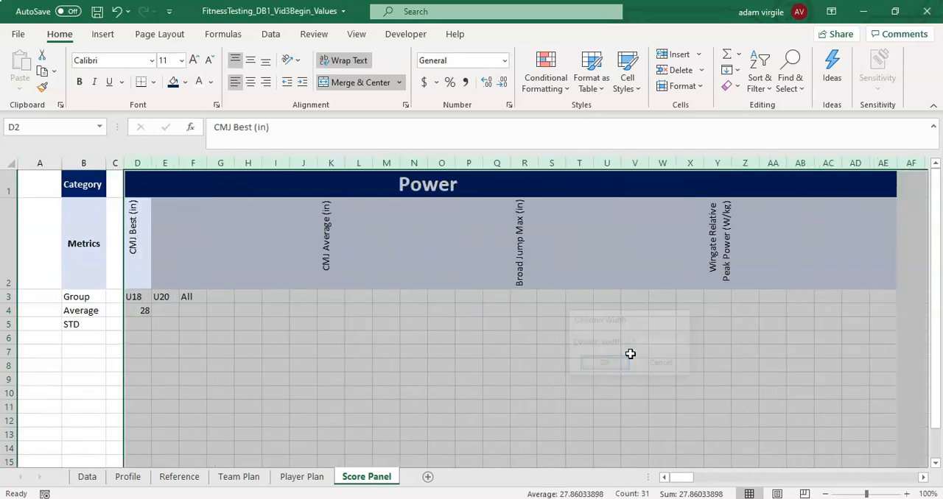
- Show the D4 average with one decimal place, then open its formula and close it unchanged
{"action": "left_click", "coordinate": [140, 312]}
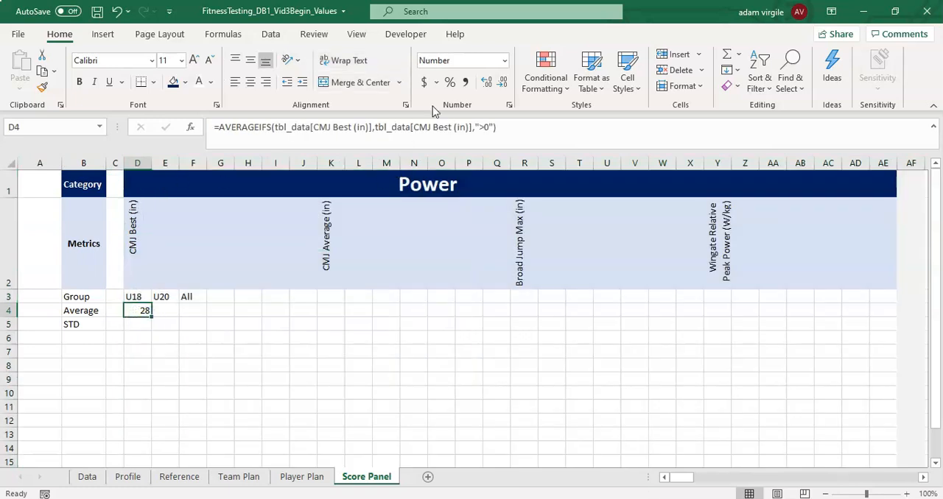
{"action": "left_click", "coordinate": [486, 81]}
{"action": "left_click", "coordinate": [500, 127]}
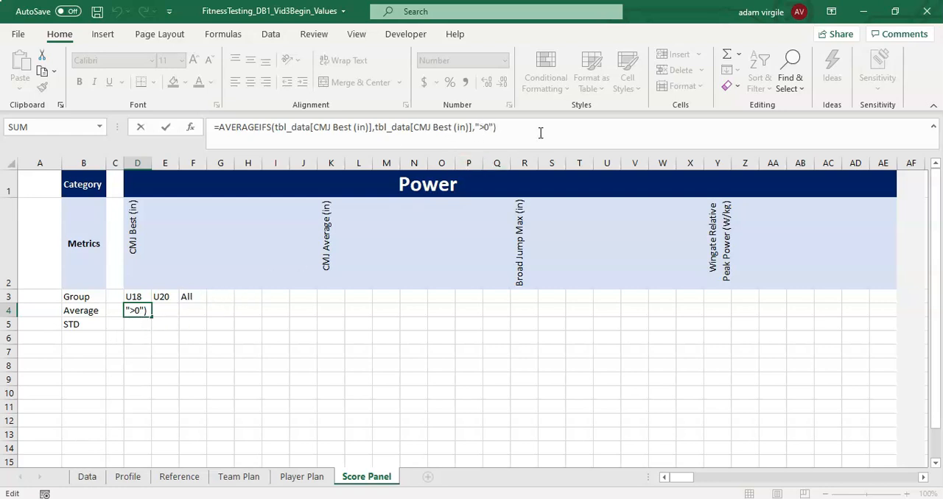
{"action": "key", "text": "Return"}
{"action": "key", "text": "Down"}
{"action": "key", "text": "Up"}
{"action": "key", "text": "Up"}
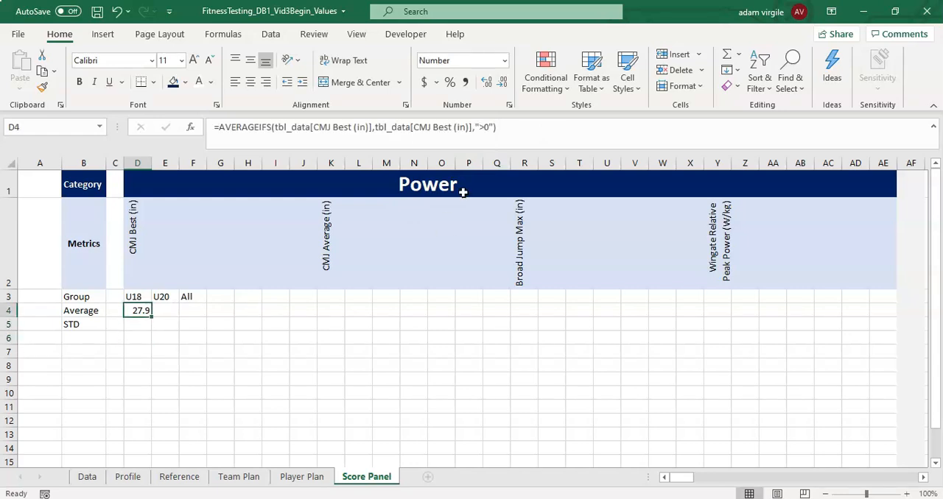
- Copy the D4 average formula into F4 under All
{"action": "key", "text": "ctrl+c"}
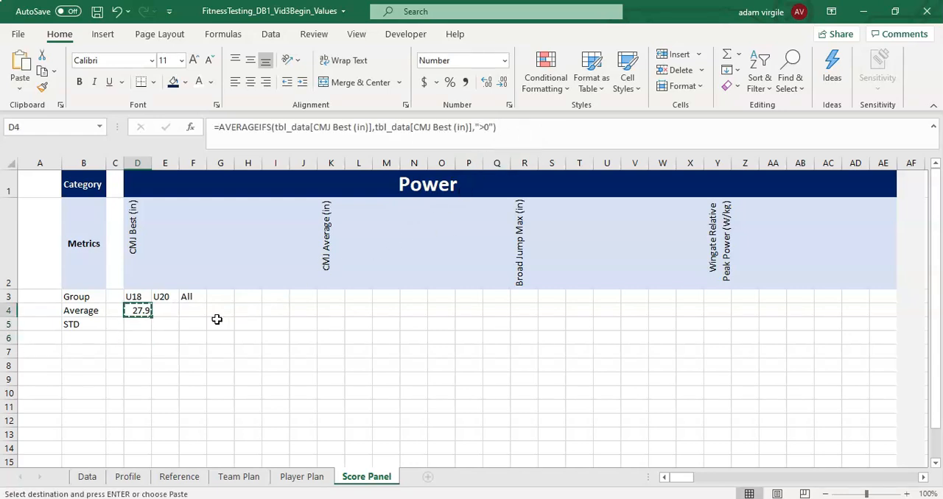
{"action": "left_click", "coordinate": [187, 309]}
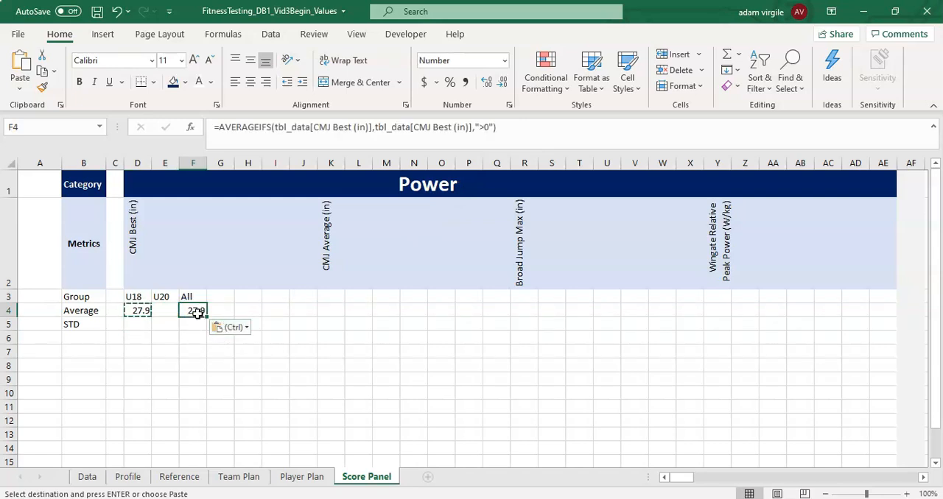
{"action": "key", "text": "Escape"}
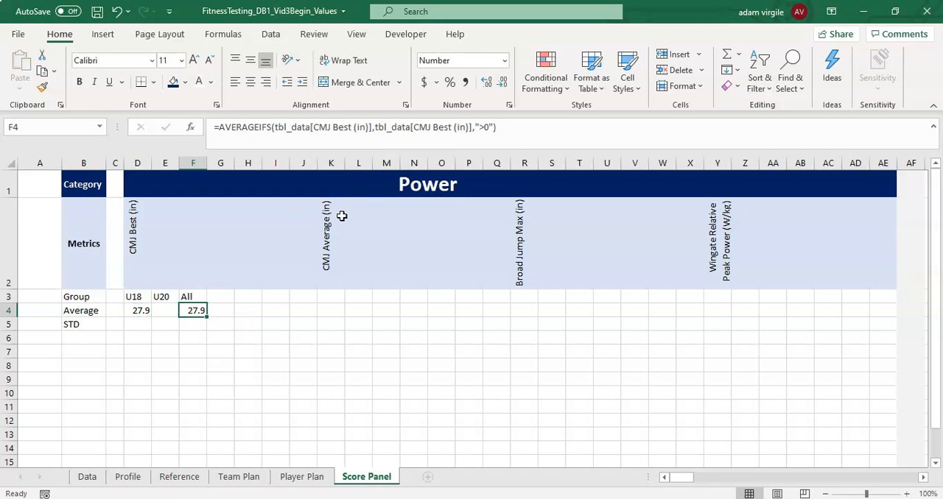
- Extend the D4 AVERAGEIFS formula with tbl_data[Group] as a second criteria range after the ">0" criterion
{"action": "left_click", "coordinate": [142, 310]}
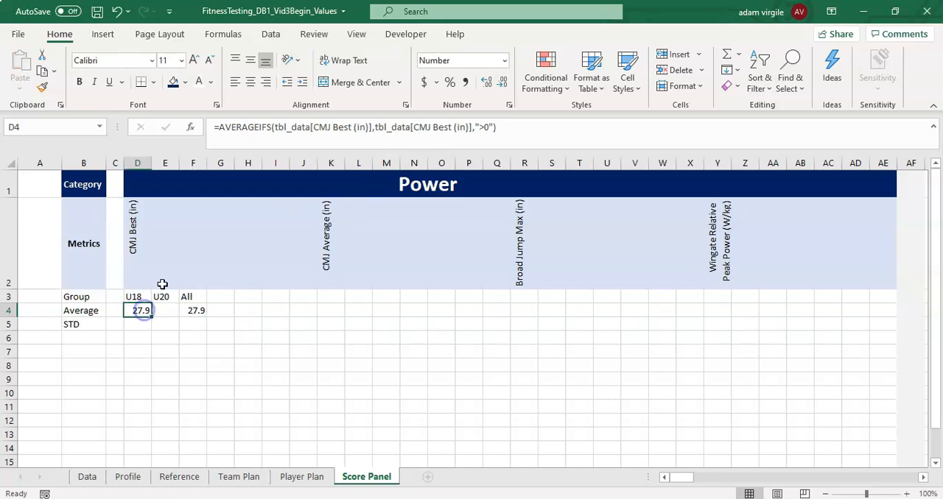
{"action": "left_click", "coordinate": [302, 129]}
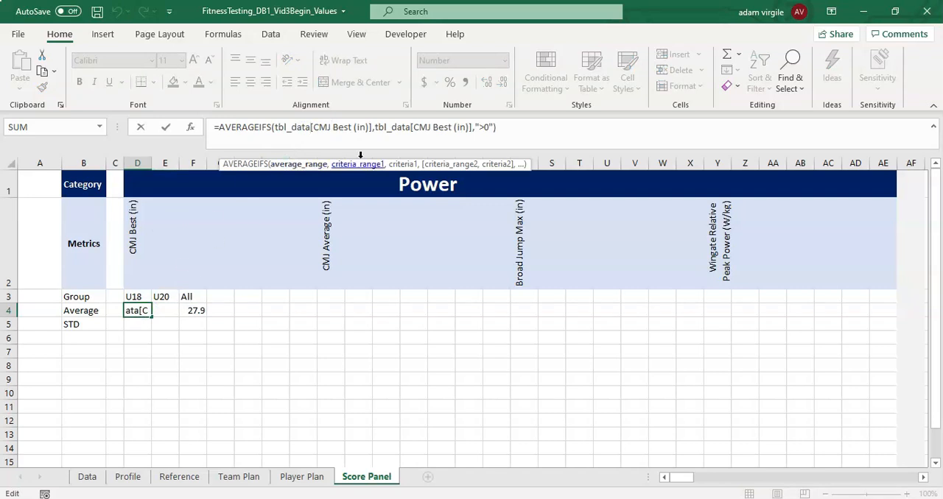
{"action": "left_click", "coordinate": [506, 126]}
{"action": "key", "text": "BackSpace"}
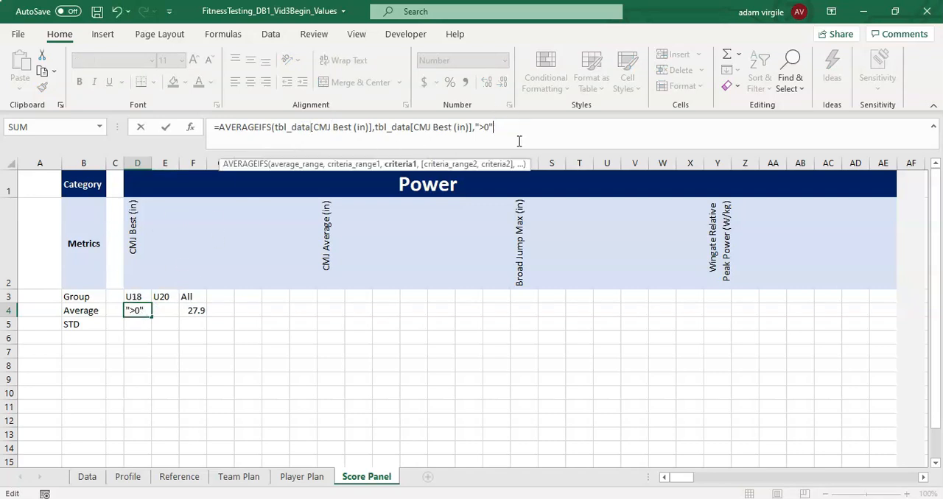
{"action": "type", "text": ","}
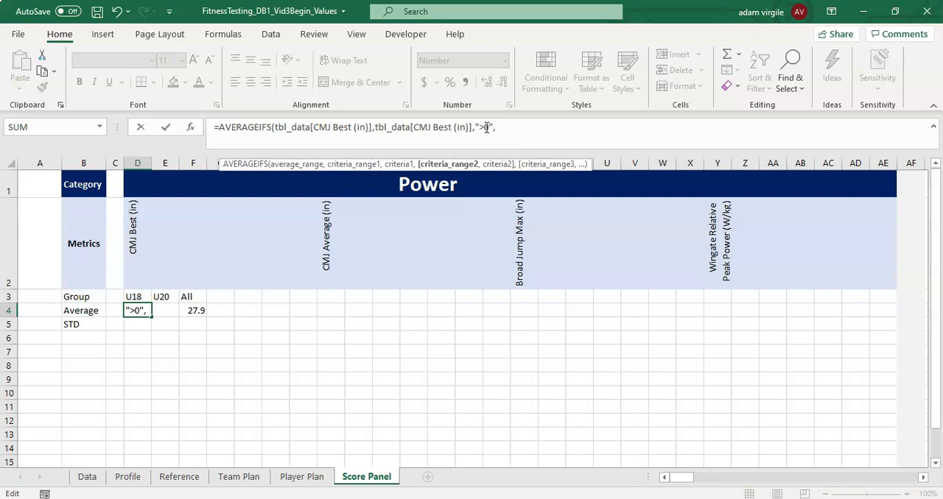
{"action": "type", "text": "tbl"}
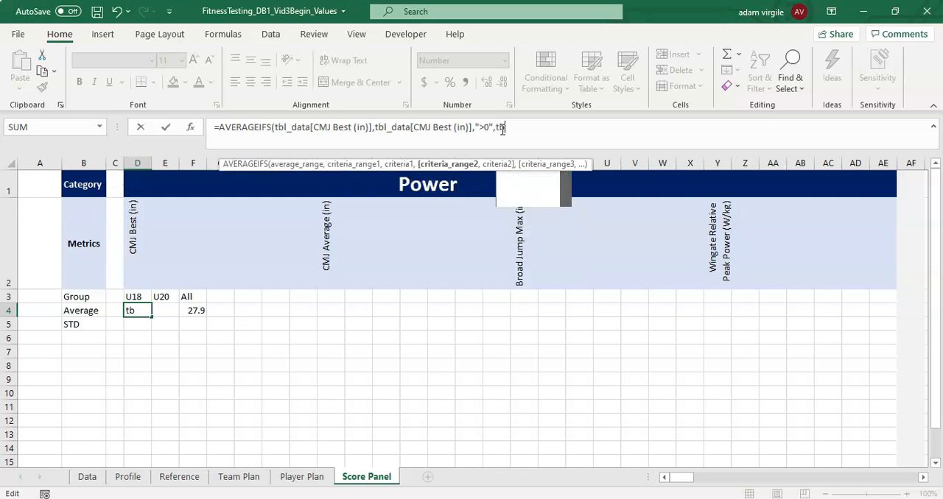
{"action": "key", "text": "Tab"}
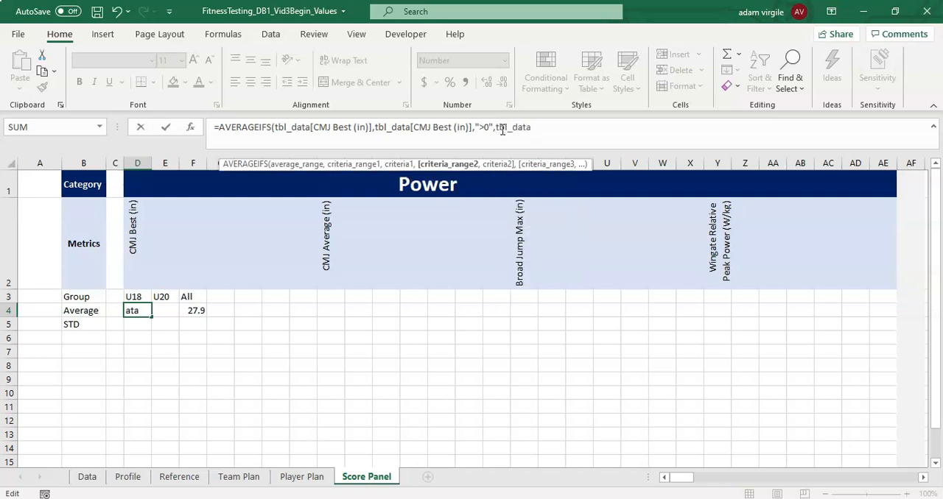
{"action": "type", "text": "["}
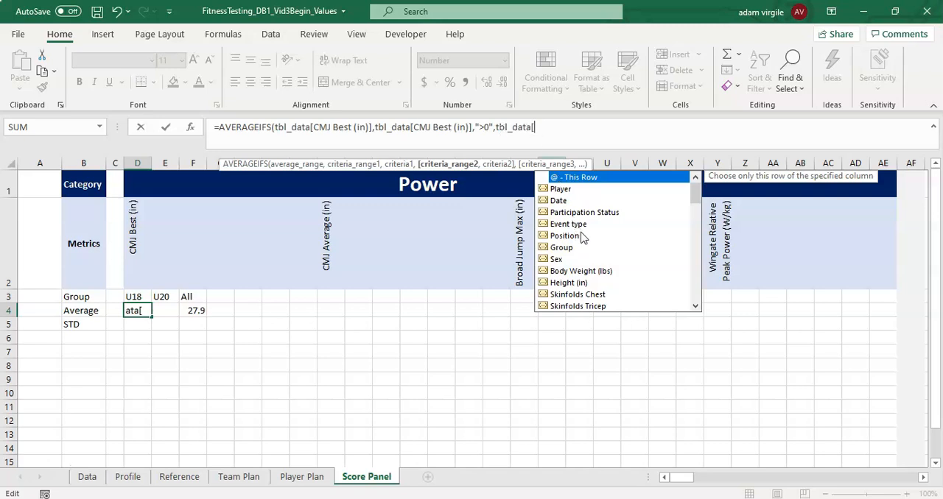
{"action": "double_click", "coordinate": [567, 248]}
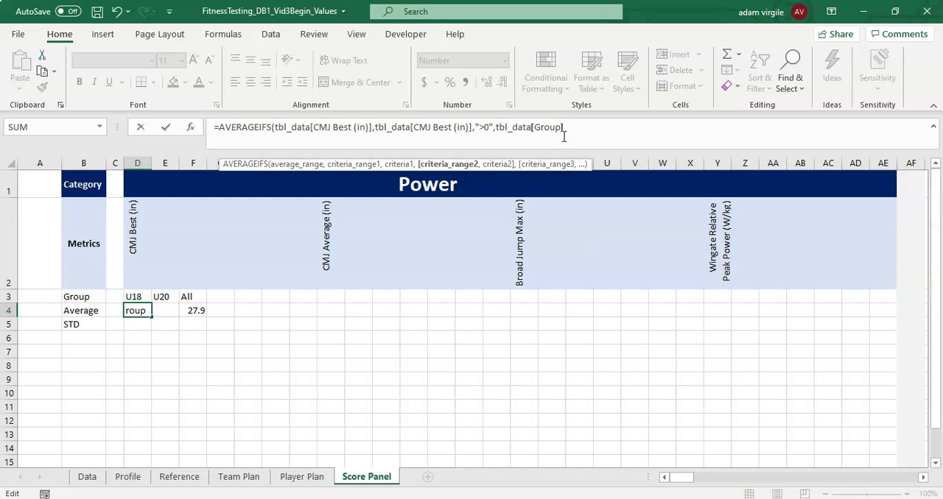
{"action": "type", "text": "],"}
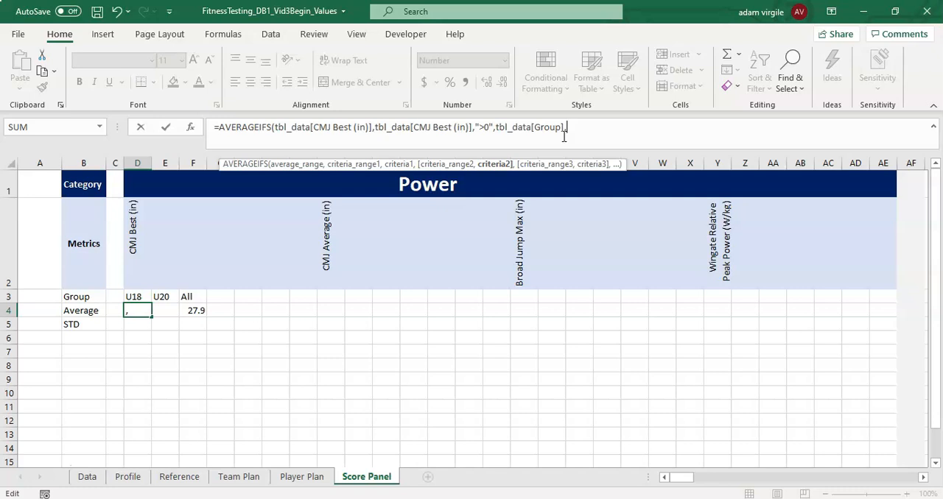
- Use the absolute reference $D$3 as the group criterion in D4 and complete the formula
{"action": "left_click", "coordinate": [140, 296]}
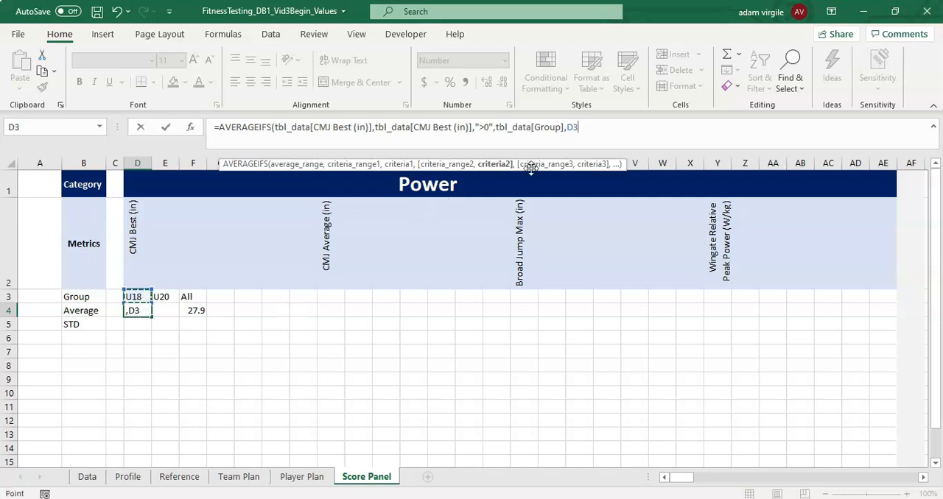
{"action": "type", "text": ")"}
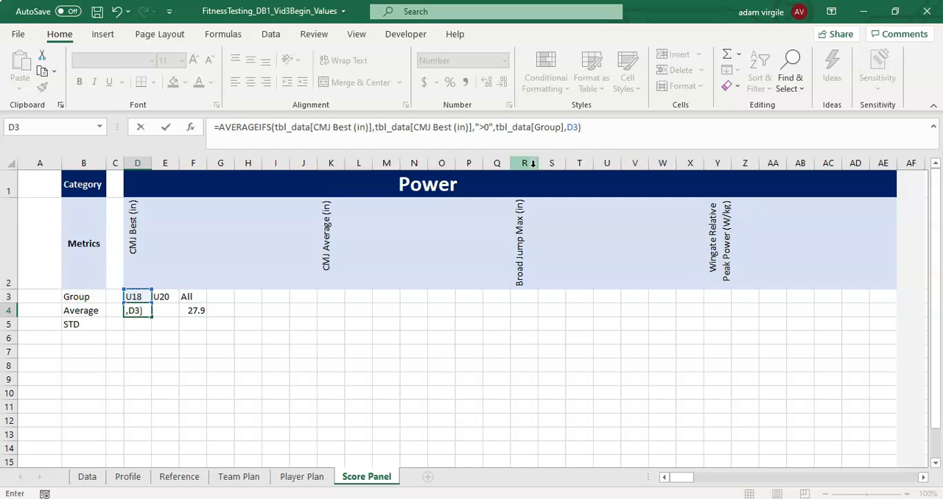
{"action": "left_click", "coordinate": [570, 127]}
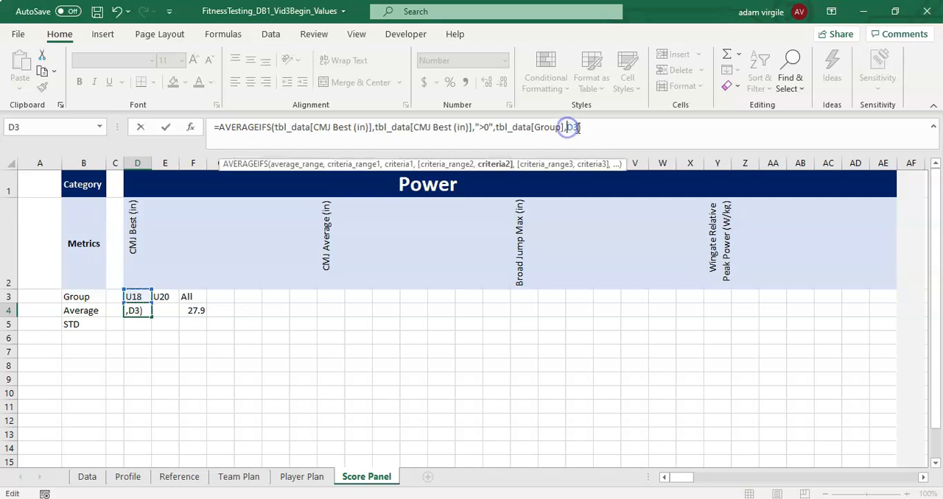
{"action": "key", "text": "F4"}
{"action": "key", "text": "Return"}
{"action": "key", "text": "Up"}
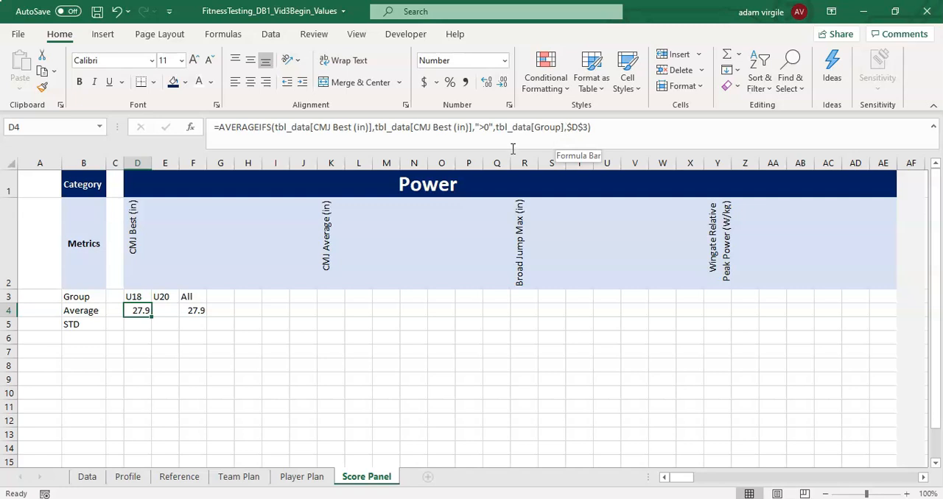
- Compare the average formulas in D4 and F4 without changing them
{"action": "left_click", "coordinate": [592, 128]}
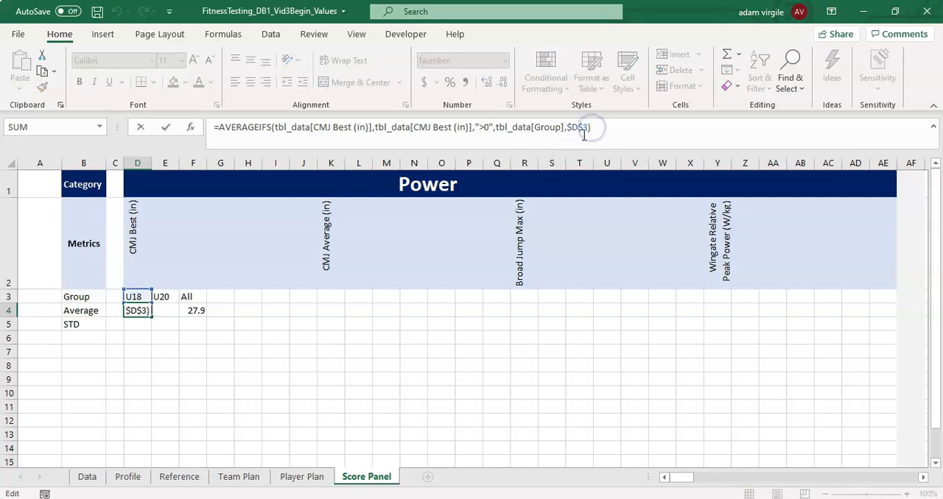
{"action": "left_click", "coordinate": [171, 319]}
{"action": "left_click", "coordinate": [196, 311]}
{"action": "left_click_drag", "start_coordinate": [138, 312], "coordinate": [196, 312]}
{"action": "left_click", "coordinate": [196, 312]}
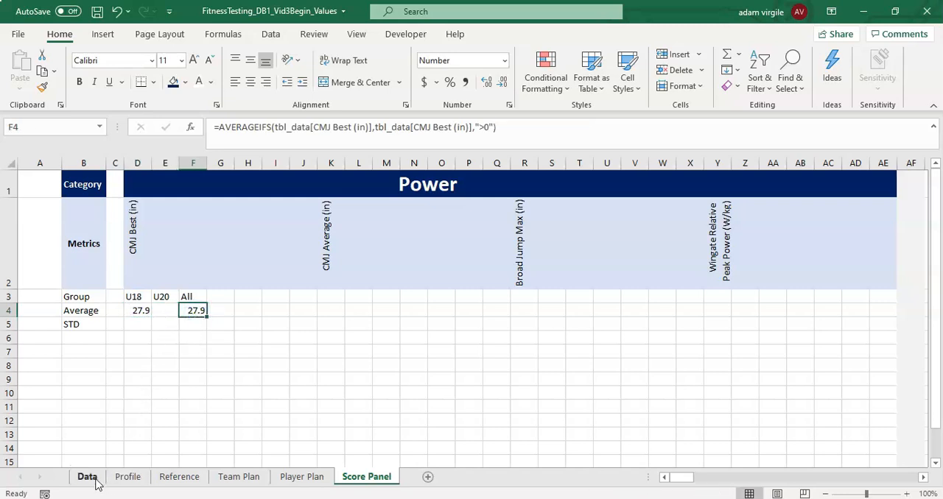
- Copy the D4 average formula into E4 under U20 and change its group criterion to $E$3
{"action": "left_click", "coordinate": [143, 310]}
{"action": "key", "text": "ctrl+c"}
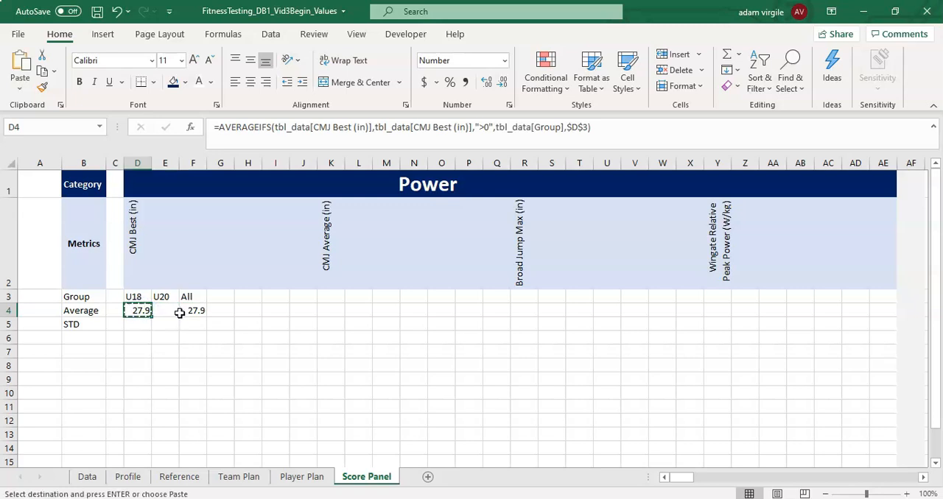
{"action": "left_click", "coordinate": [175, 312]}
{"action": "key", "text": "ctrl+v"}
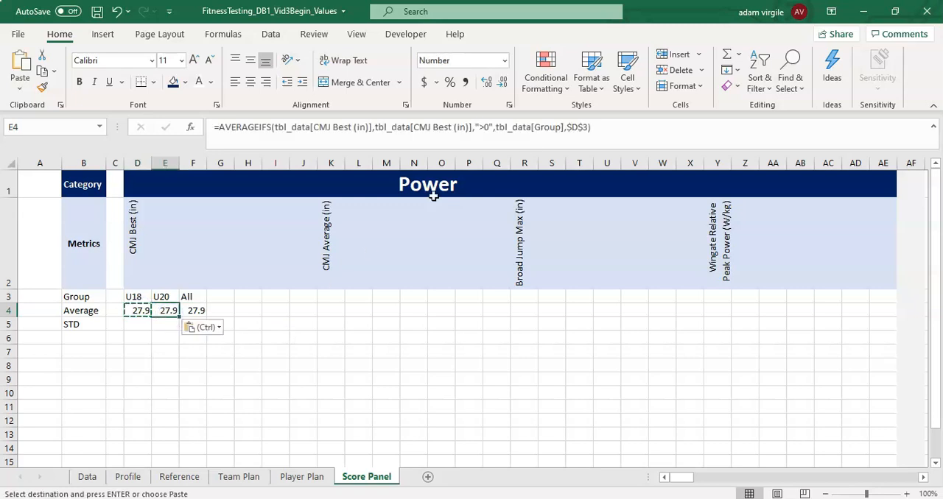
{"action": "left_click", "coordinate": [581, 126]}
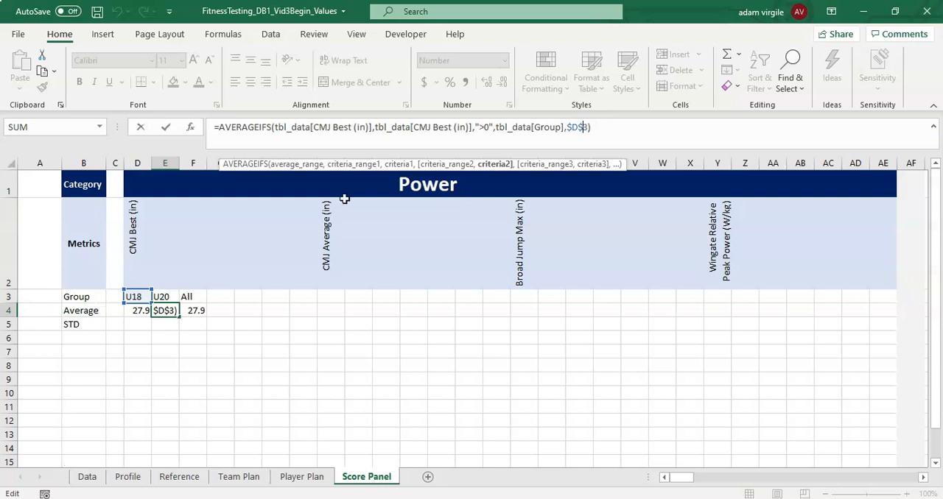
{"action": "left_click", "coordinate": [579, 129]}
{"action": "key", "text": "BackSpace"}
{"action": "type", "text": "E"}
{"action": "key", "text": "Return"}
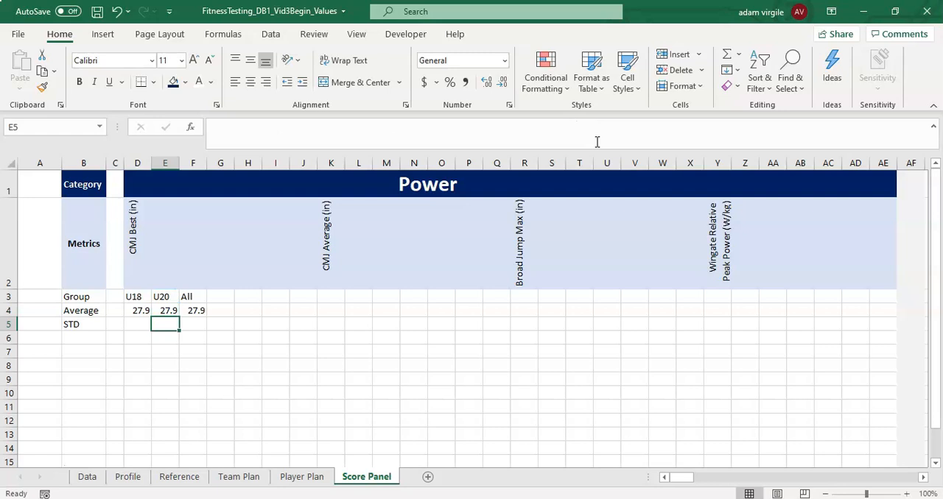
- Set the width of columns D through F to 10
{"action": "left_click", "coordinate": [141, 313]}
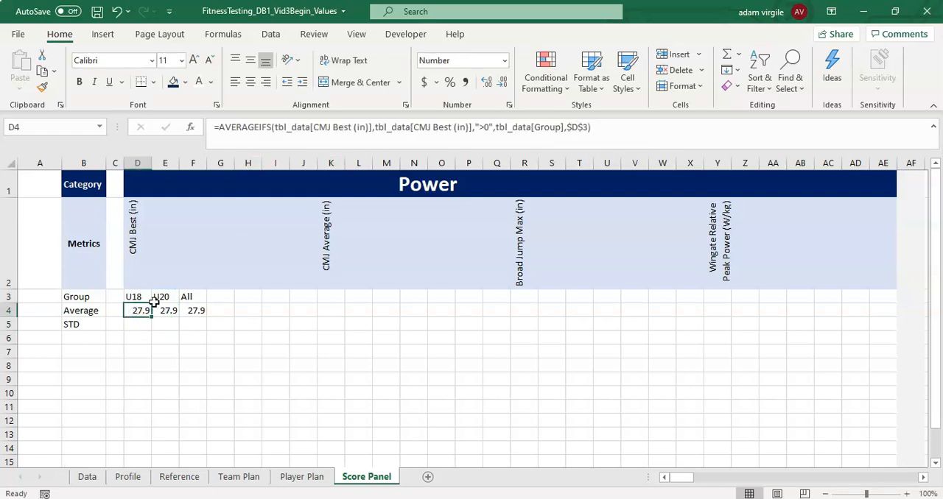
{"action": "left_click_drag", "start_coordinate": [143, 157], "coordinate": [194, 161]}
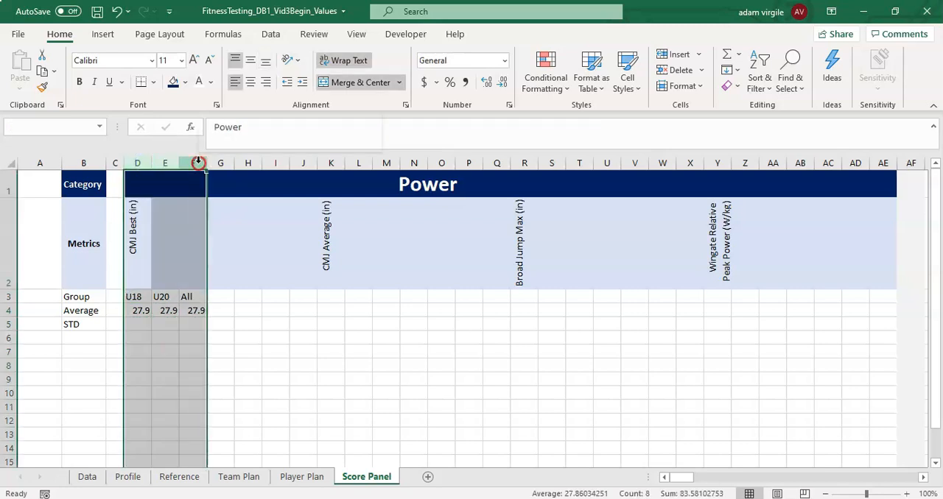
{"action": "right_click", "coordinate": [193, 161]}
{"action": "left_click", "coordinate": [237, 355]}
{"action": "type", "text": "10"}
{"action": "key", "text": "Return"}
- Show the averages in D4:F4 with five decimal places
{"action": "left_click_drag", "start_coordinate": [159, 312], "coordinate": [247, 312]}
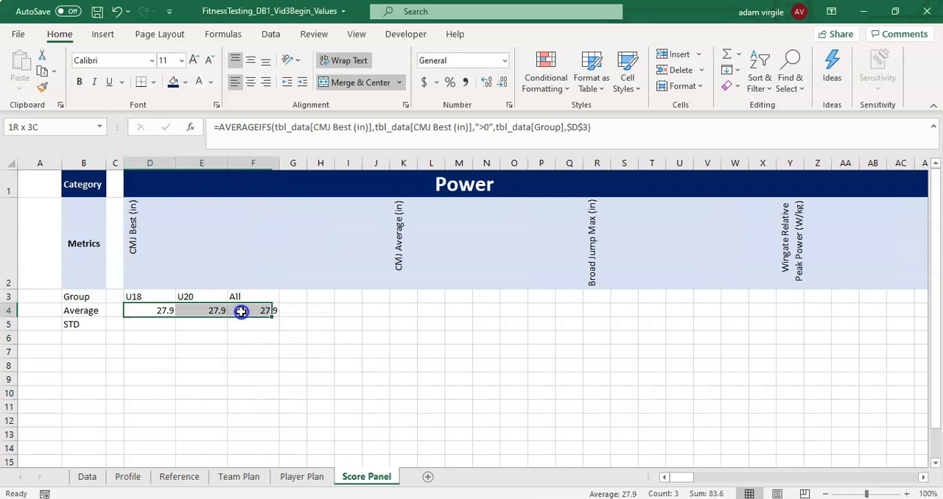
{"action": "left_click", "coordinate": [488, 84]}
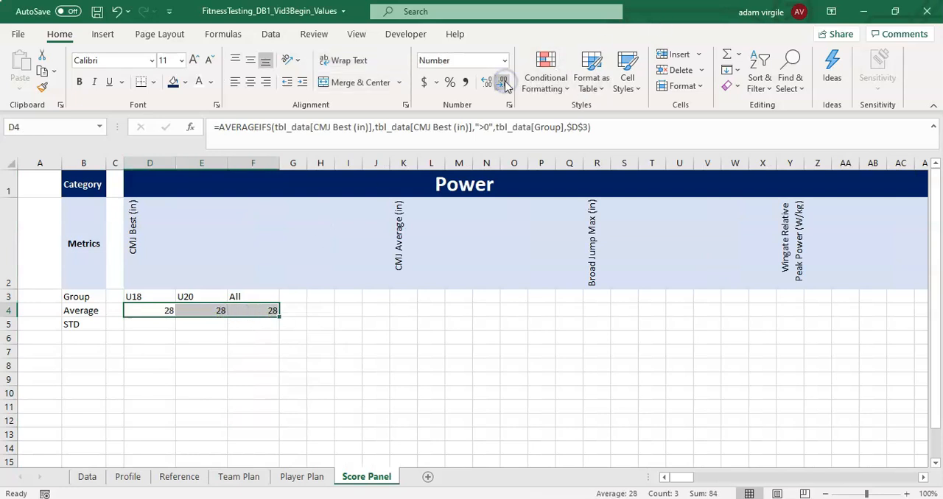
{"action": "left_click", "coordinate": [487, 83]}
{"action": "left_click", "coordinate": [488, 84]}
{"action": "left_click", "coordinate": [488, 83]}
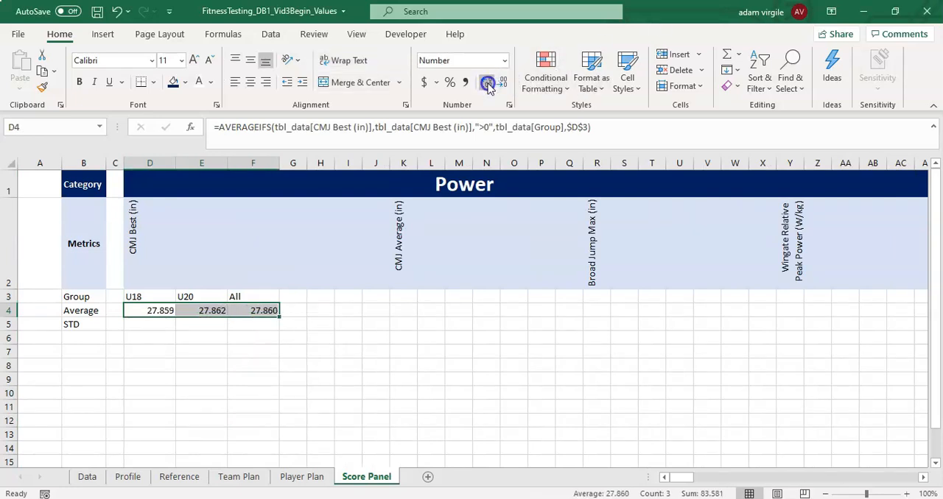
{"action": "left_click", "coordinate": [488, 83]}
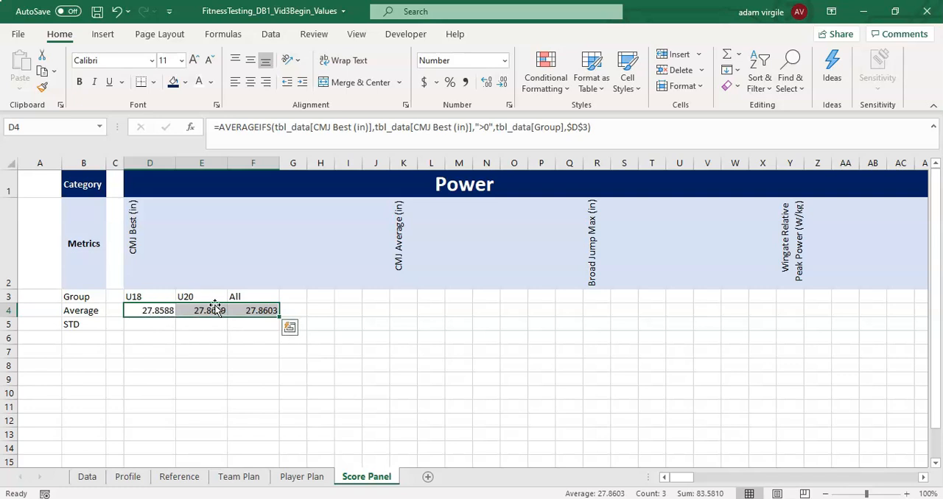
{"action": "left_click", "coordinate": [490, 82]}
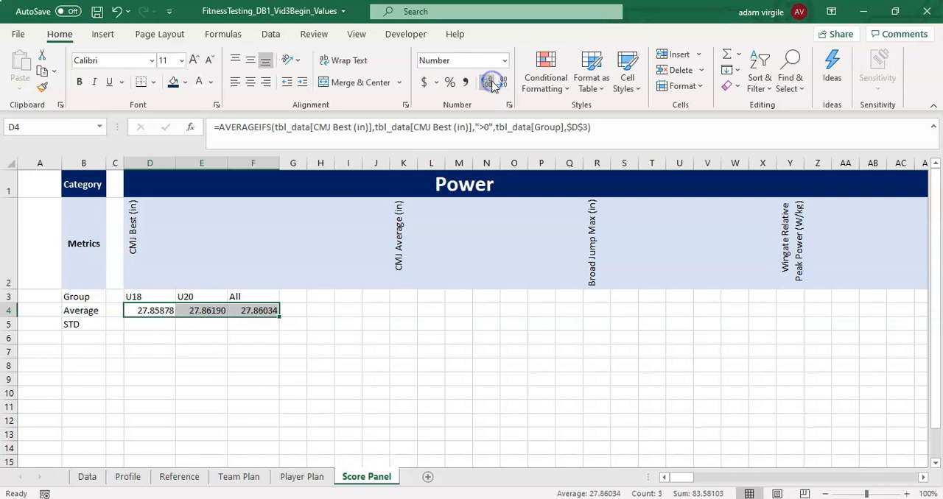
- Replace the $D$3 group criterion in the D4 formula with the text "U18"
{"action": "left_click", "coordinate": [201, 310]}
{"action": "left_click", "coordinate": [158, 310]}
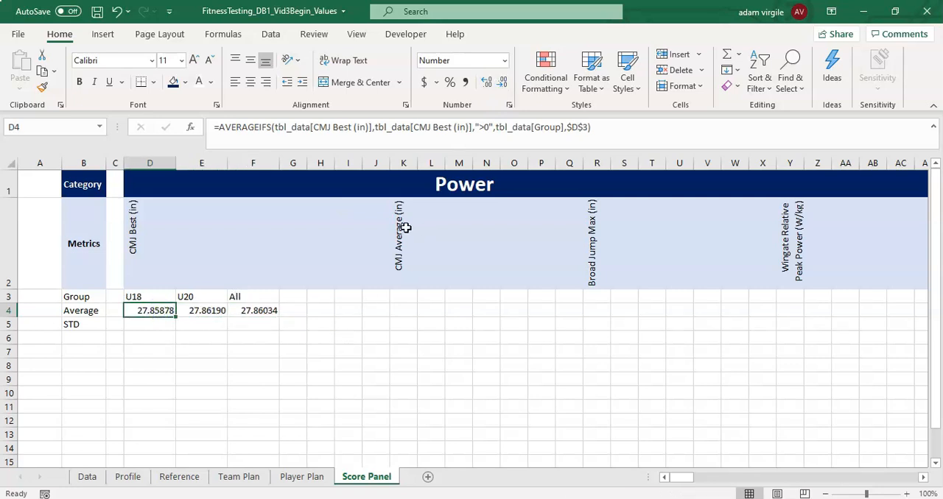
{"action": "left_click", "coordinate": [591, 126]}
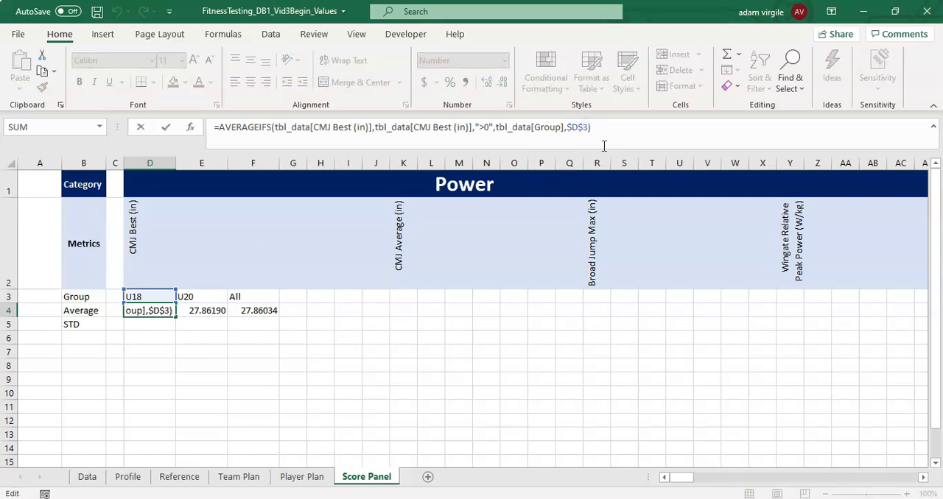
{"action": "key", "text": "BackSpace"}
{"action": "key", "text": "BackSpace"}
{"action": "key", "text": "BackSpace"}
{"action": "key", "text": "BackSpace"}
{"action": "key", "text": "BackSpace"}
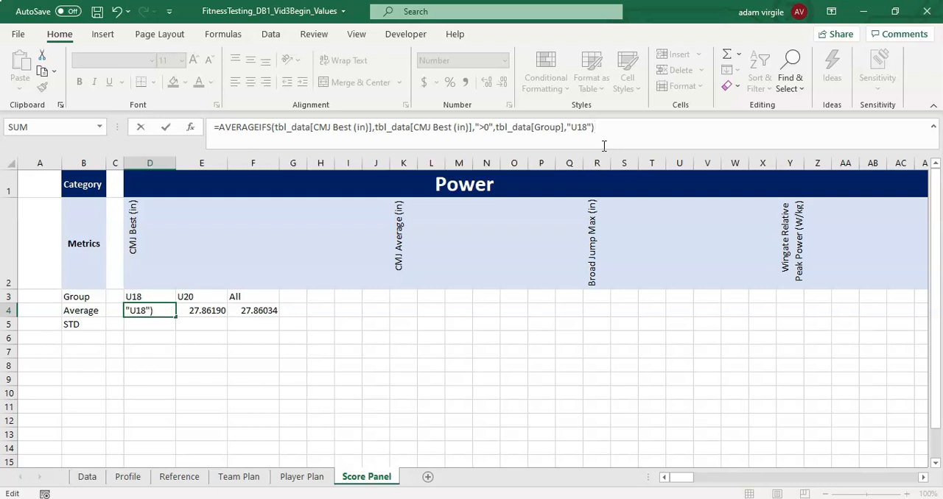
{"action": "key", "text": "Return"}
{"action": "key", "text": "Down"}
{"action": "key", "text": "Up"}
{"action": "key", "text": "Up"}
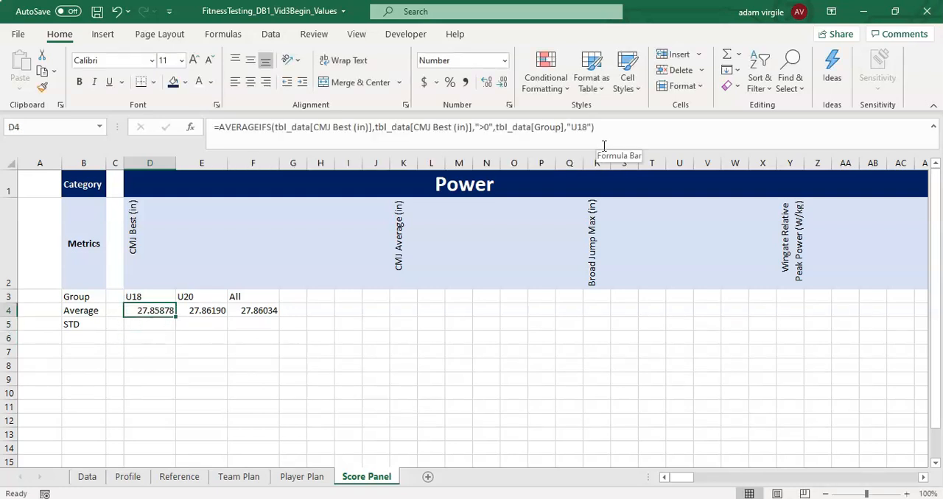
- Copy the D4 average formula into D5 in the STD row
{"action": "key", "text": "ctrl+c"}
{"action": "left_click", "coordinate": [162, 324]}
{"action": "key", "text": "ctrl+v"}
- Replace "U18" in the D5 formula with the absolute reference $D$3, and compare D5 with D4
{"action": "left_click", "coordinate": [638, 123]}
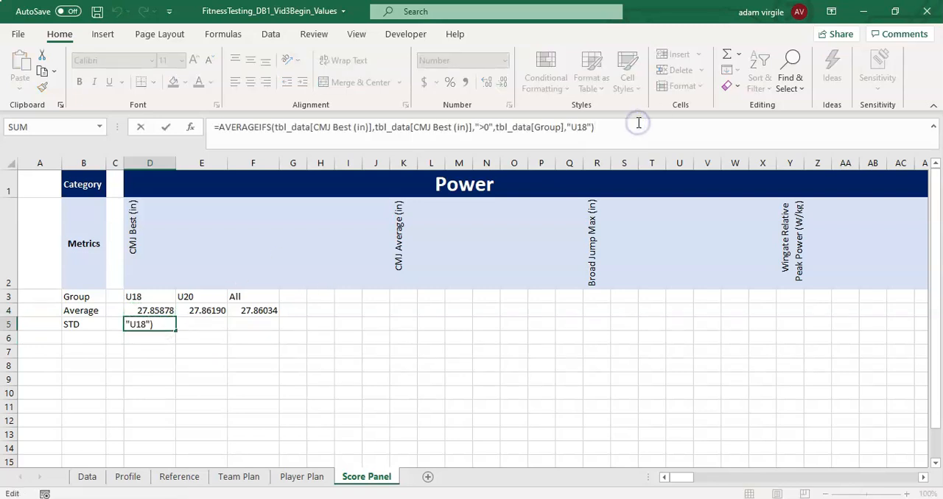
{"action": "key", "text": "BackSpace"}
{"action": "key", "text": "BackSpace"}
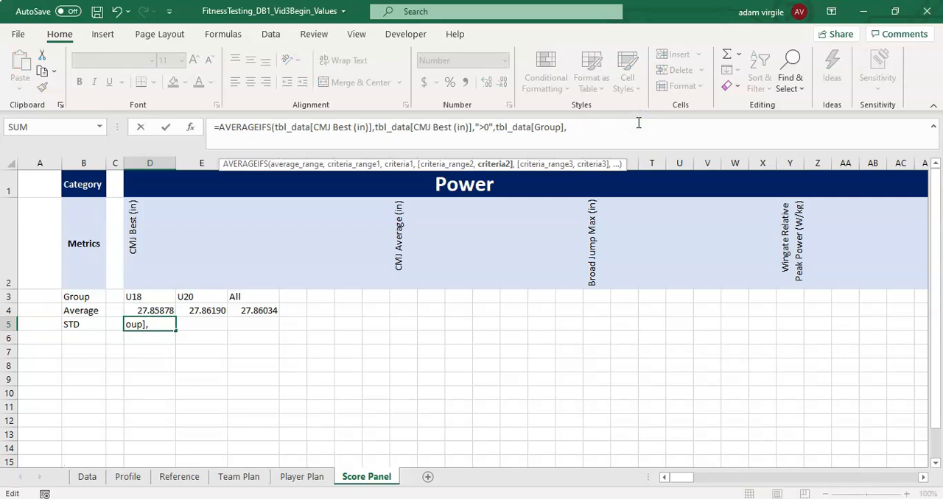
{"action": "left_click", "coordinate": [152, 299]}
{"action": "left_click", "coordinate": [567, 127]}
{"action": "type", "text": "$3"}
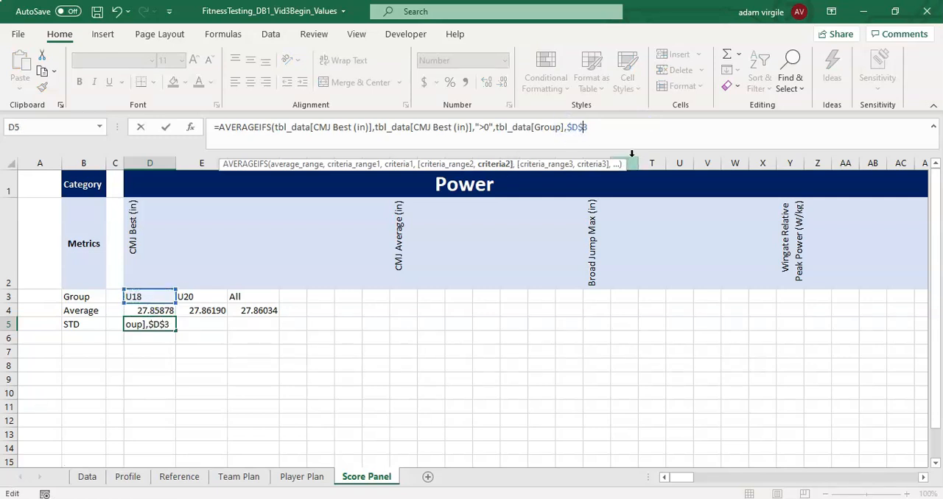
{"action": "type", "text": ")"}
{"action": "key", "text": "Return"}
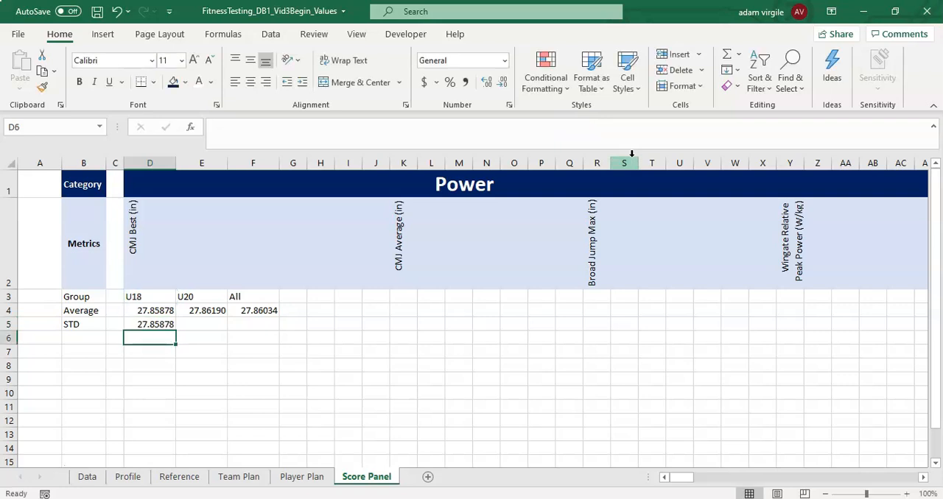
{"action": "left_click", "coordinate": [153, 310]}
{"action": "left_click", "coordinate": [153, 322]}
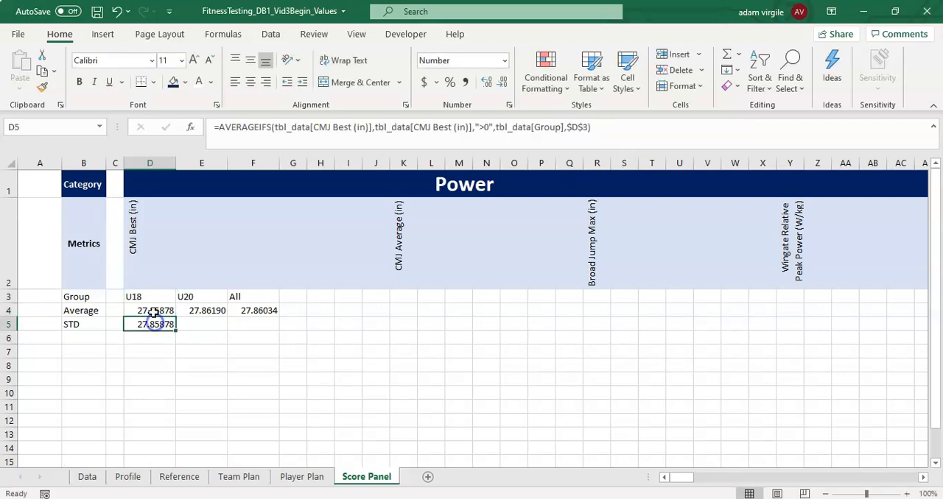
- Test the absolute reference by setting the D3 group label to U25, and compare the D4 and D5 results
{"action": "left_click", "coordinate": [150, 298]}
{"action": "left_click", "coordinate": [151, 328]}
{"action": "left_click", "coordinate": [578, 127]}
{"action": "key", "text": "Escape"}
{"action": "left_click", "coordinate": [156, 299]}
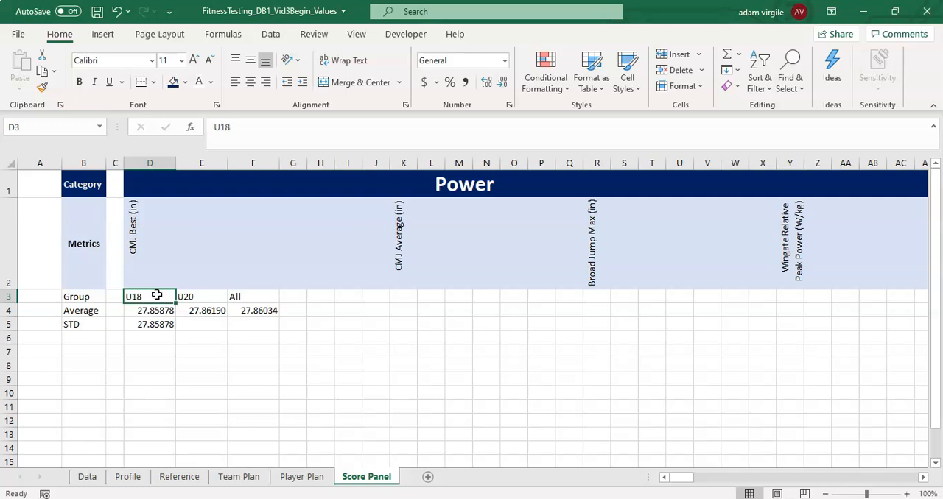
{"action": "type", "text": "U25"}
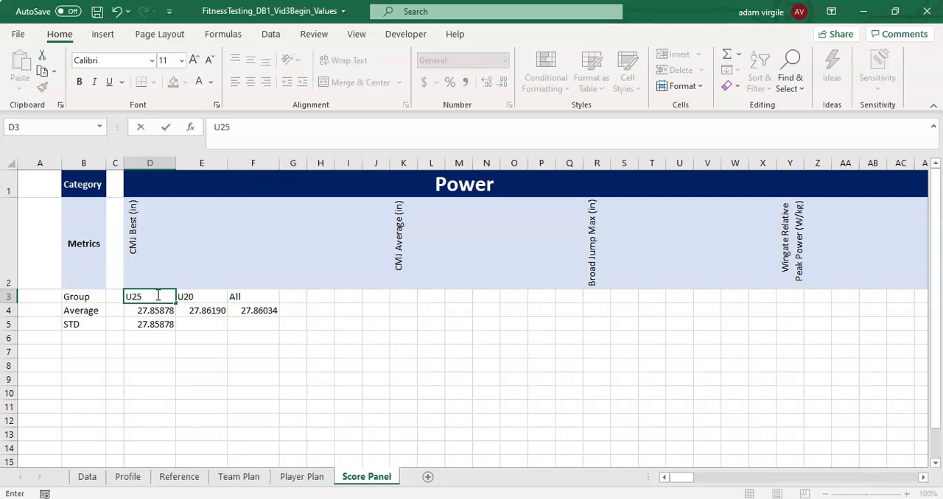
{"action": "key", "text": "Return"}
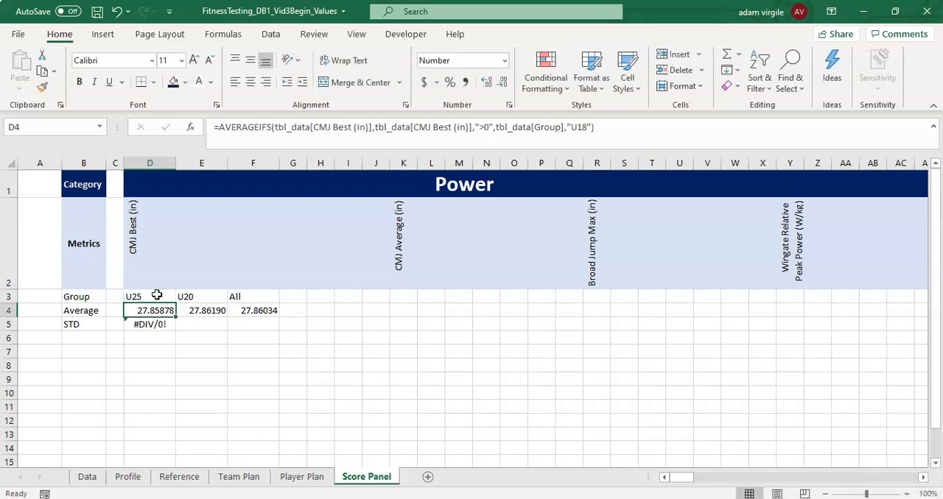
{"action": "left_click", "coordinate": [156, 324]}
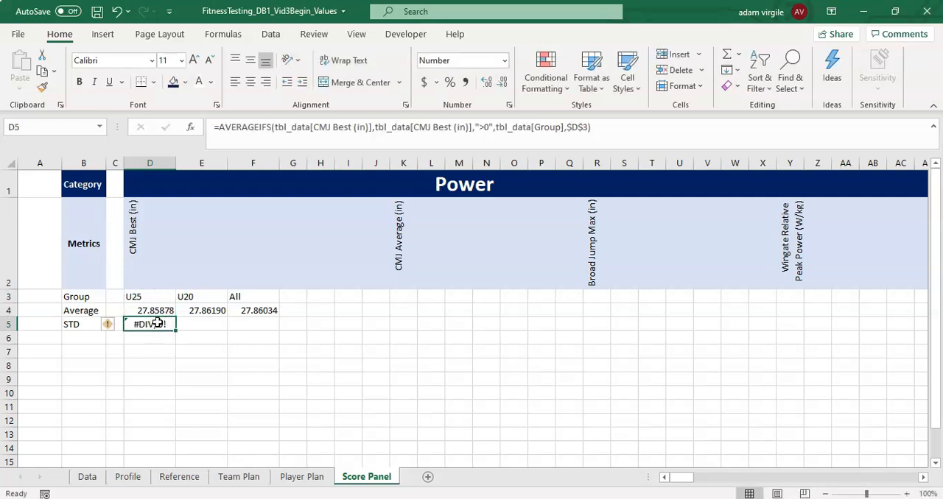
{"action": "left_click", "coordinate": [150, 302]}
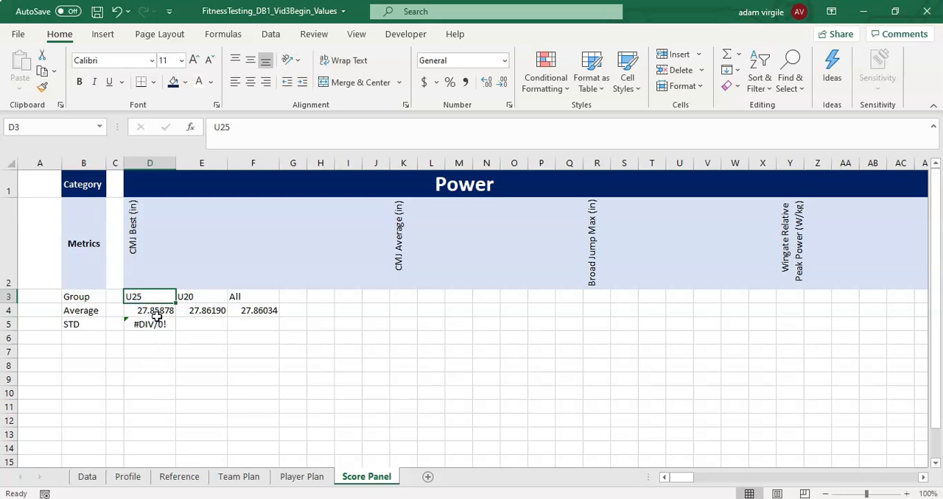
- Undo the group label change in D3 and recheck the D4 and D5 formulas
{"action": "left_click", "coordinate": [121, 12]}
{"action": "left_click", "coordinate": [163, 310]}
{"action": "left_click", "coordinate": [164, 324]}
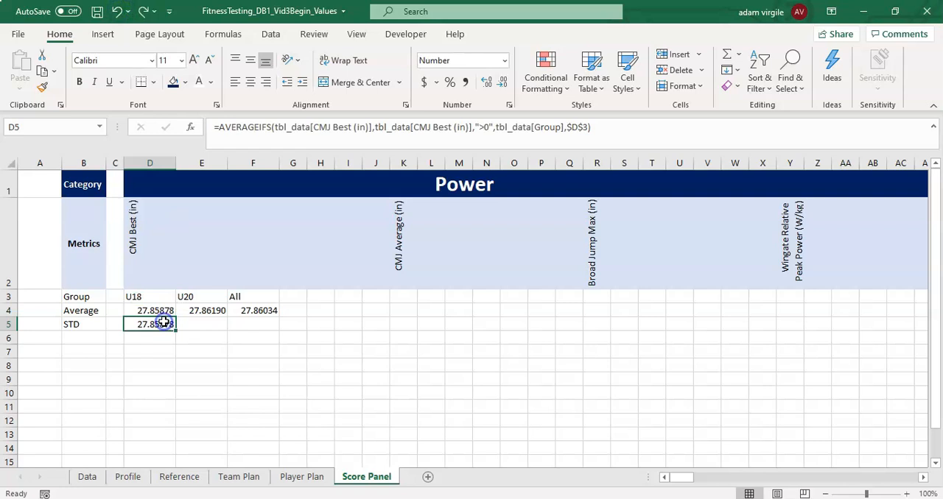
- Copy the D5 formula with the $D$3 group reference into D4, and clear D5
{"action": "double_click", "coordinate": [163, 324]}
{"action": "key", "text": "Escape"}
{"action": "key", "text": "ctrl+c"}
{"action": "left_click", "coordinate": [163, 310]}
{"action": "key", "text": "ctrl+v"}
{"action": "left_click", "coordinate": [167, 324]}
{"action": "key", "text": "BackSpace"}
{"action": "key", "text": "Return"}
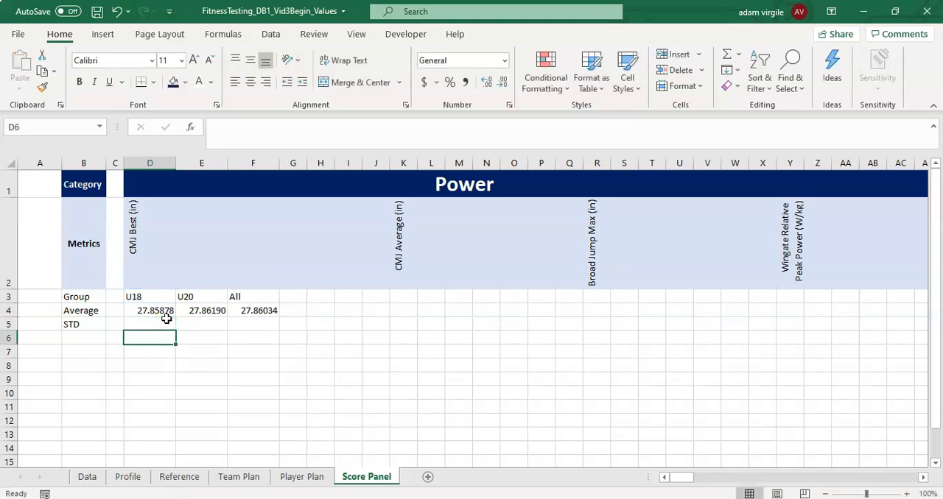
- Wrap the U18 average formula in D4 in IFERROR with an empty string "" as the error value
{"action": "left_click", "coordinate": [168, 312]}
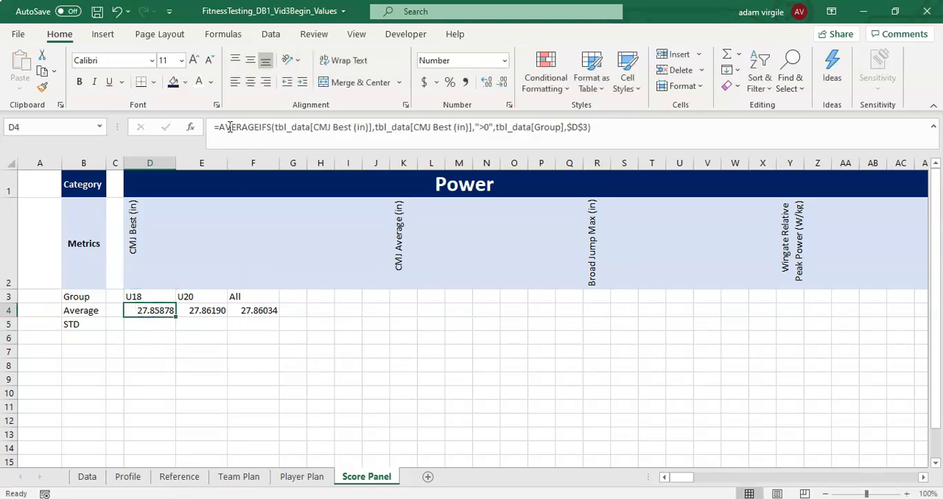
{"action": "left_click", "coordinate": [256, 313]}
{"action": "left_click", "coordinate": [166, 310]}
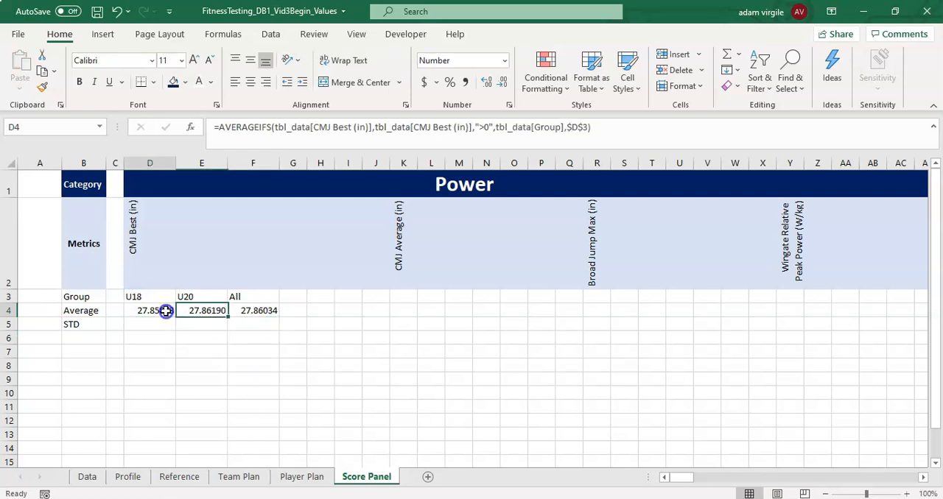
{"action": "left_click", "coordinate": [218, 128]}
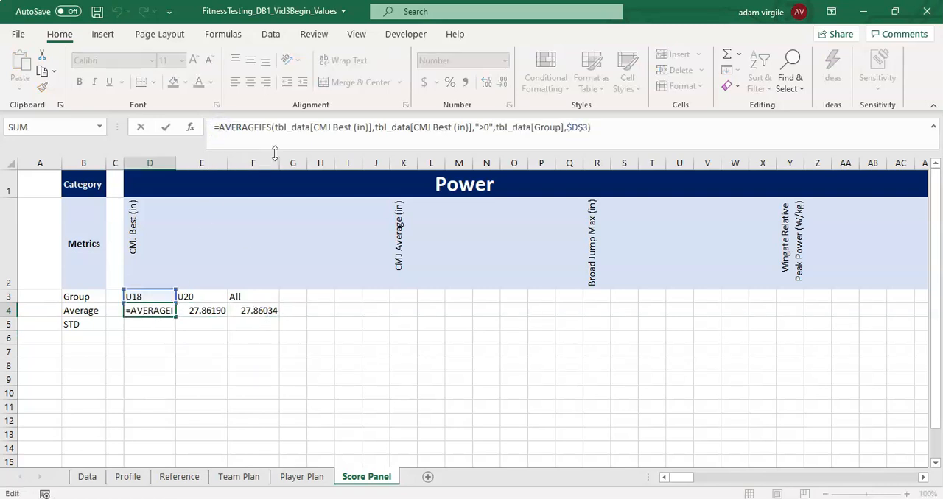
{"action": "type", "text": "IFERROR("}
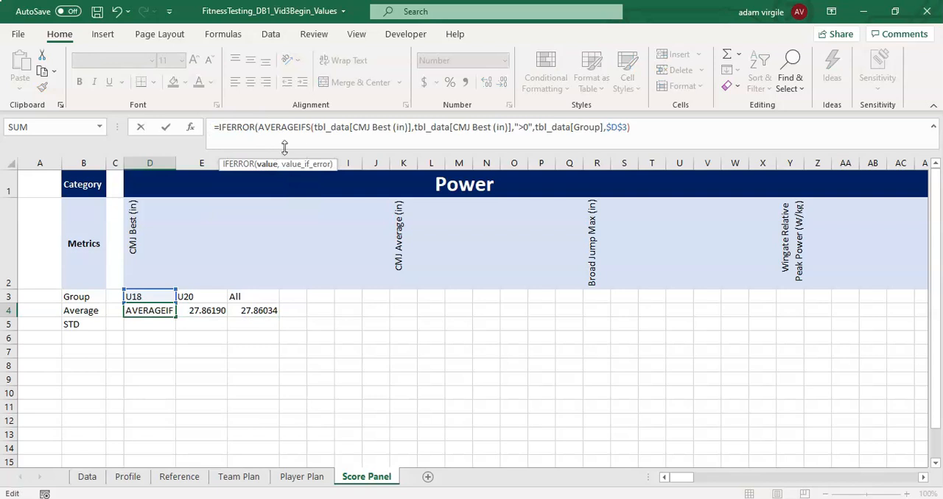
{"action": "left_click", "coordinate": [352, 132]}
{"action": "left_click", "coordinate": [681, 133]}
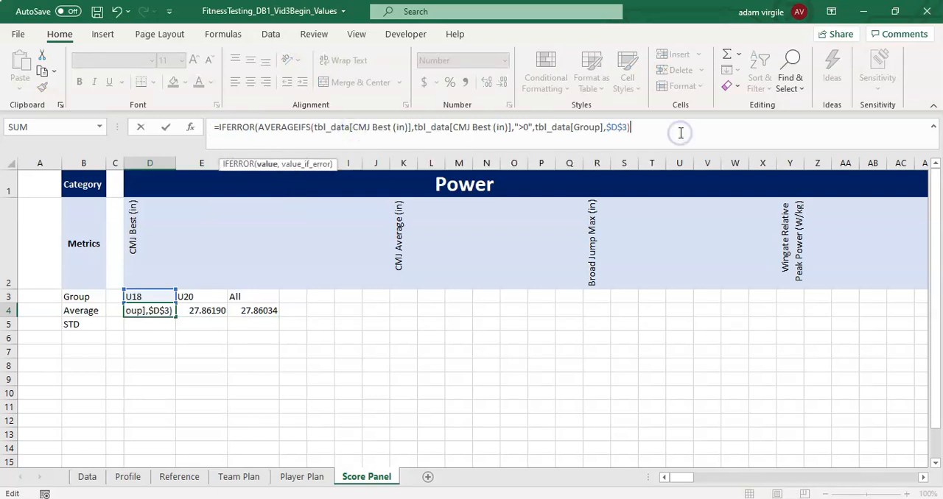
{"action": "type", "text": ",\"\")"}
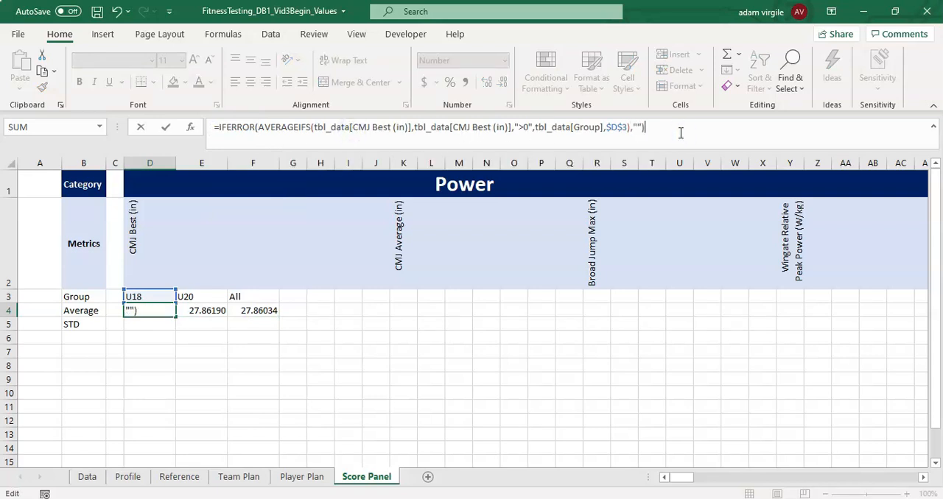
{"action": "key", "text": "Return"}
- Wrap the U20 average formula in E4 in IFERROR, returning "" on error
{"action": "key", "text": "Up"}
{"action": "key", "text": "Right"}
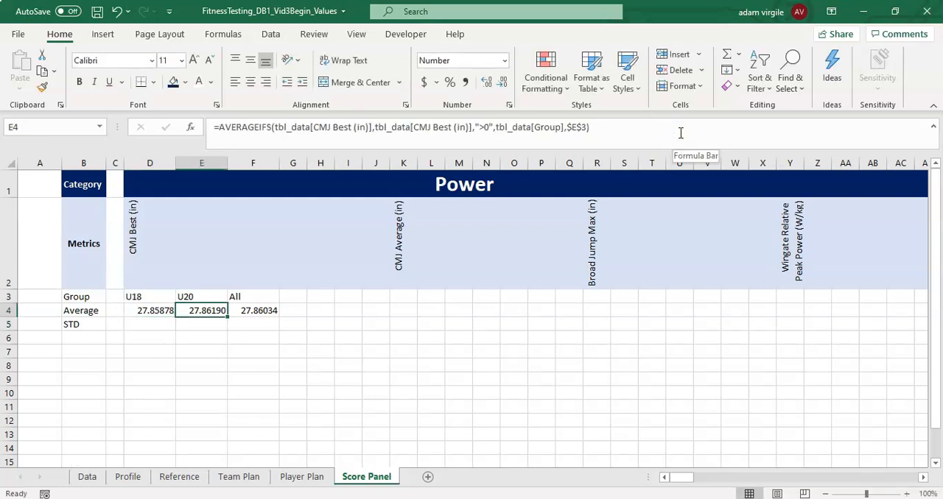
{"action": "left_click", "coordinate": [219, 127]}
{"action": "type", "text": "IFERROR("}
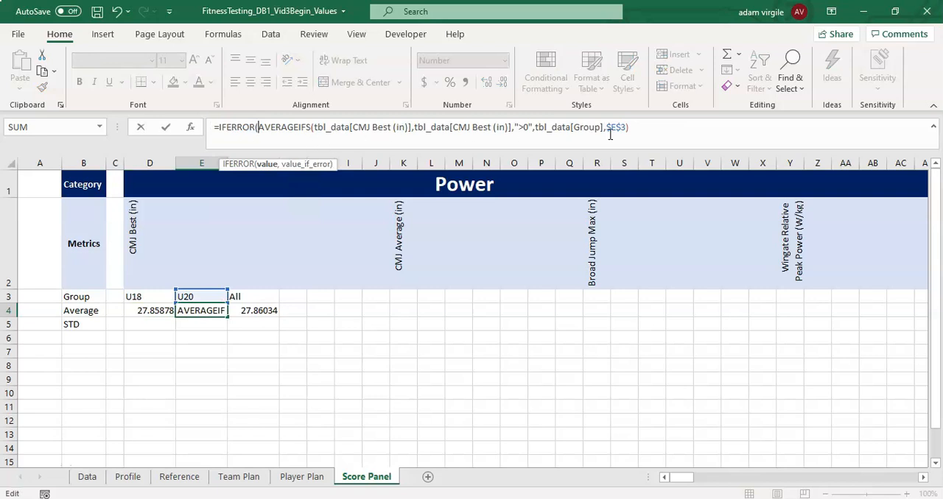
{"action": "left_click", "coordinate": [643, 134]}
{"action": "type", "text": ",\"\")"}
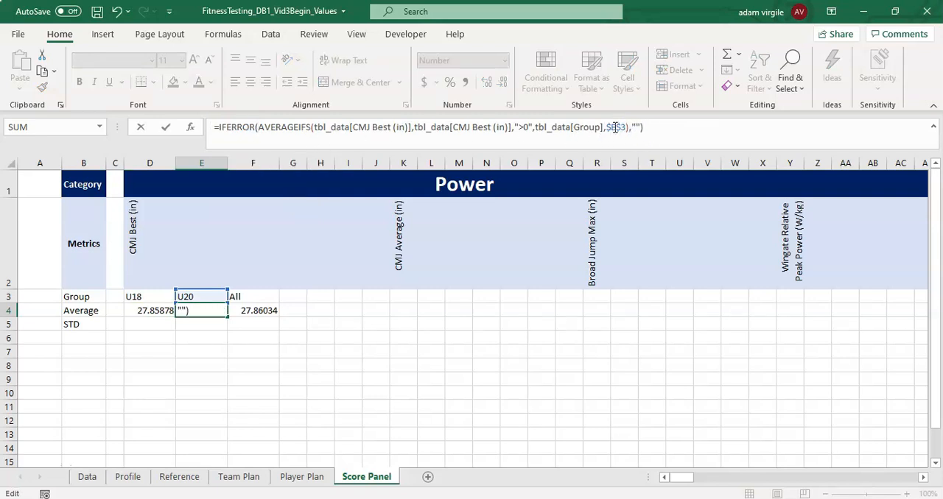
{"action": "key", "text": "Return"}
- Wrap the All average formula in F4 in IFERROR, returning "" on error
{"action": "key", "text": "Right"}
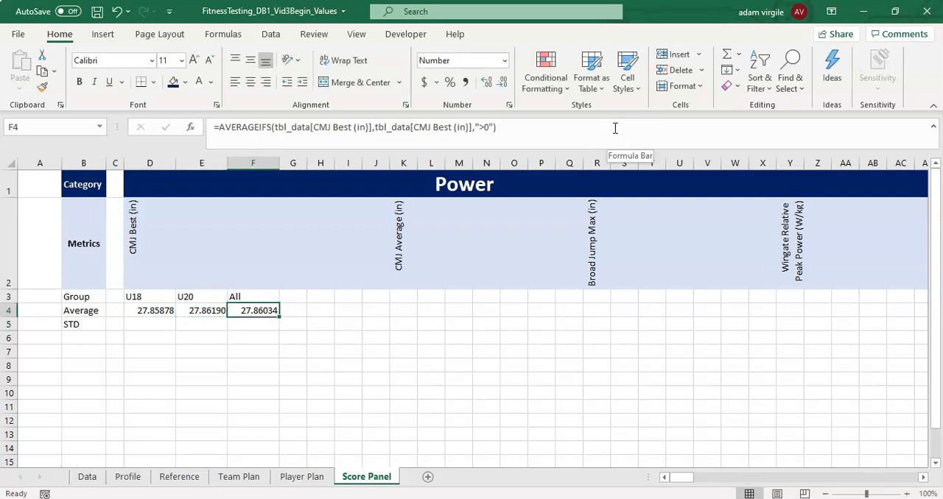
{"action": "left_click", "coordinate": [218, 126]}
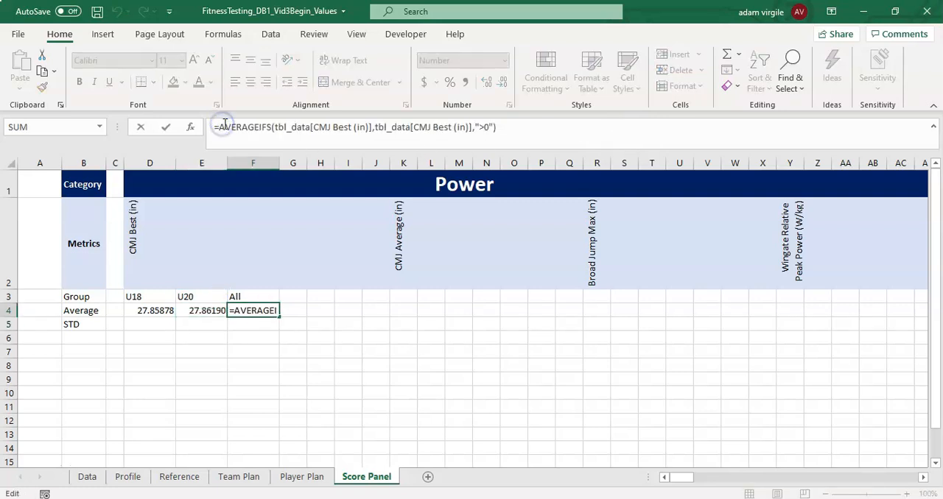
{"action": "type", "text": "IFERROR("}
{"action": "left_click", "coordinate": [581, 131]}
{"action": "type", "text": "."}
{"action": "key", "text": "BackSpace"}
{"action": "type", "text": ",\"\")"}
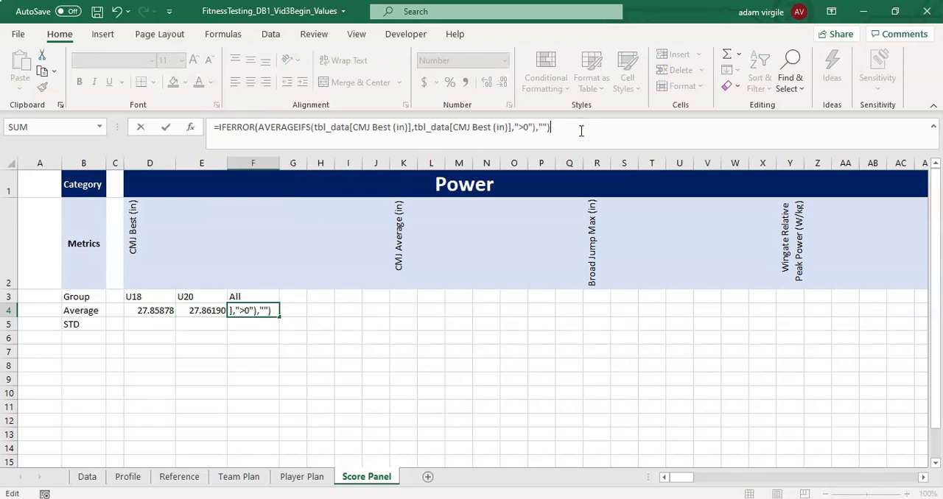
{"action": "key", "text": "Return"}
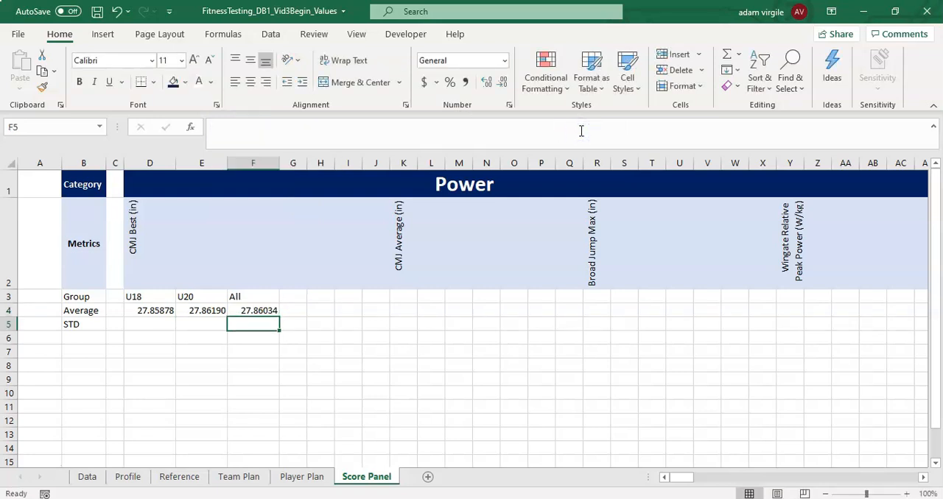
- Start the All standard deviation formula in F5 with STDEV.P and a nested IF function
{"action": "left_click", "coordinate": [163, 309]}
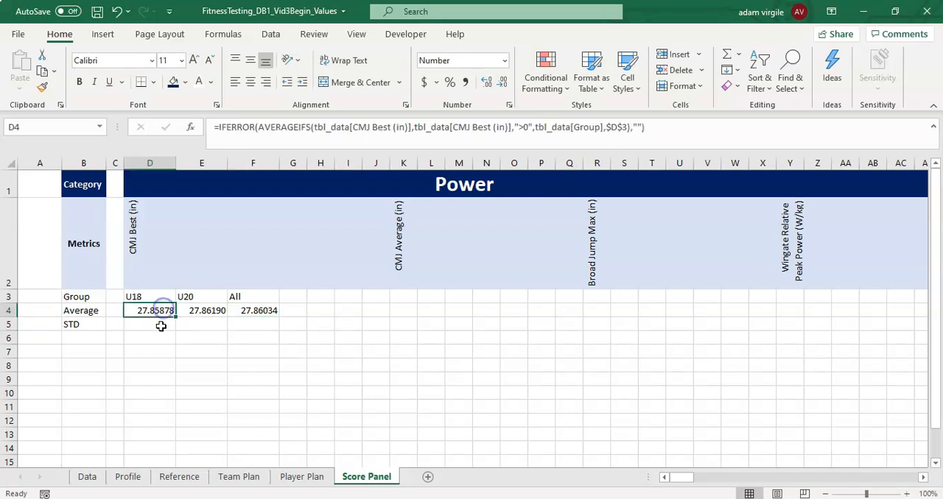
{"action": "left_click", "coordinate": [159, 325]}
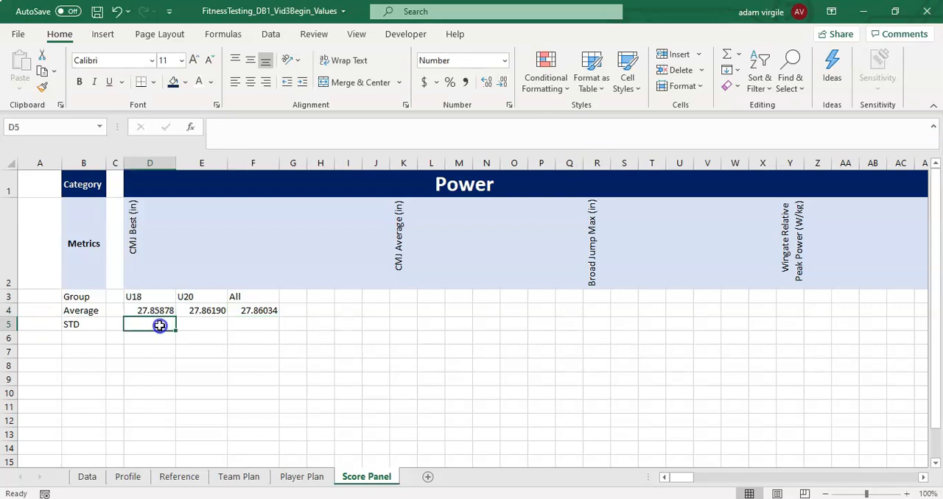
{"action": "left_click", "coordinate": [253, 311]}
{"action": "left_click", "coordinate": [258, 325]}
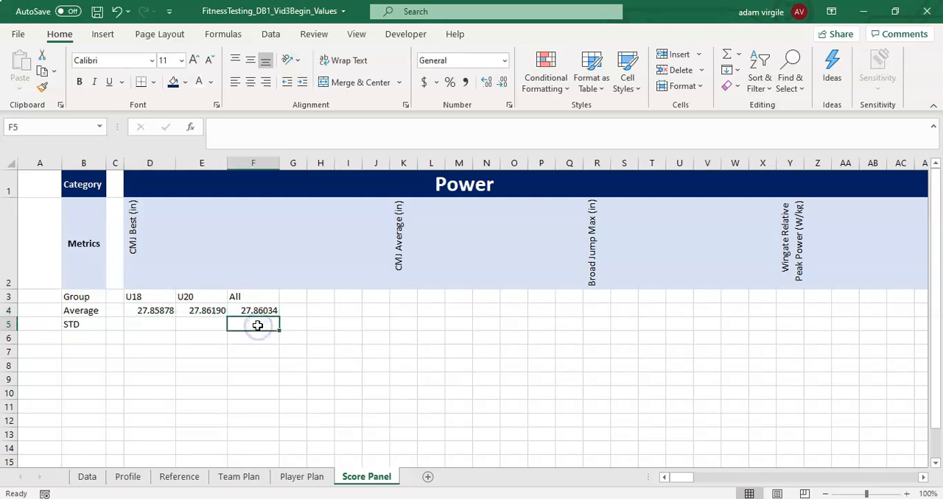
{"action": "type", "text": "=STDE"}
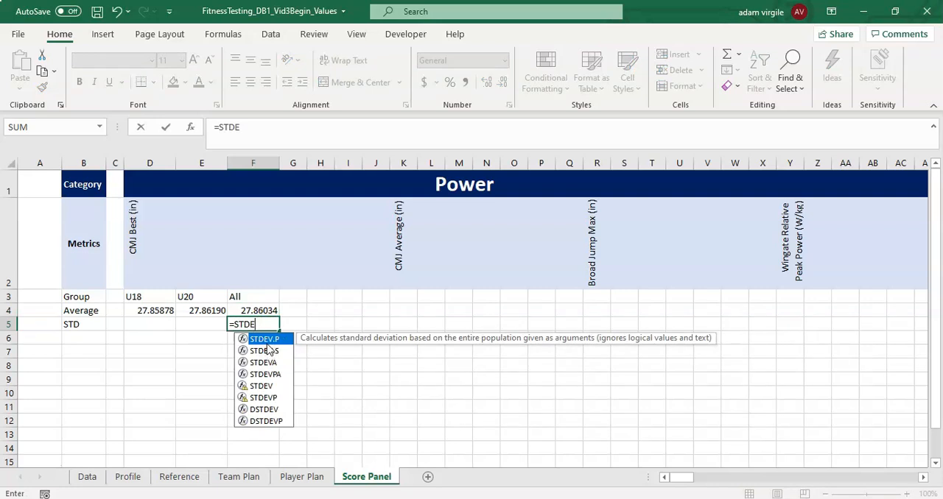
{"action": "double_click", "coordinate": [269, 341]}
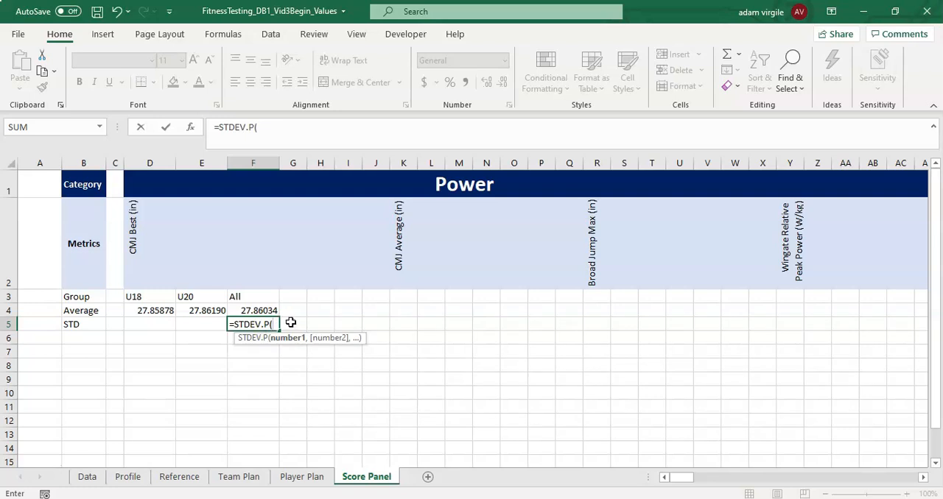
{"action": "type", "text": "IF("}
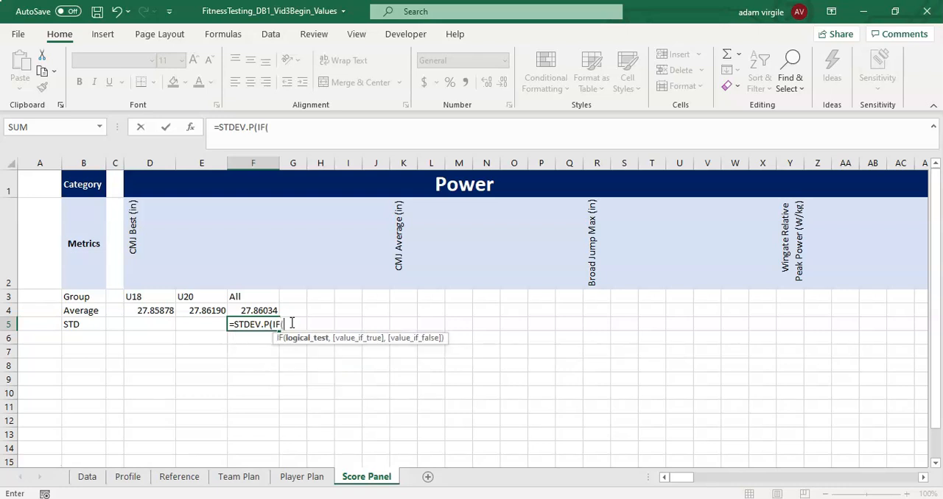
{"action": "type", "text": "tbl"}
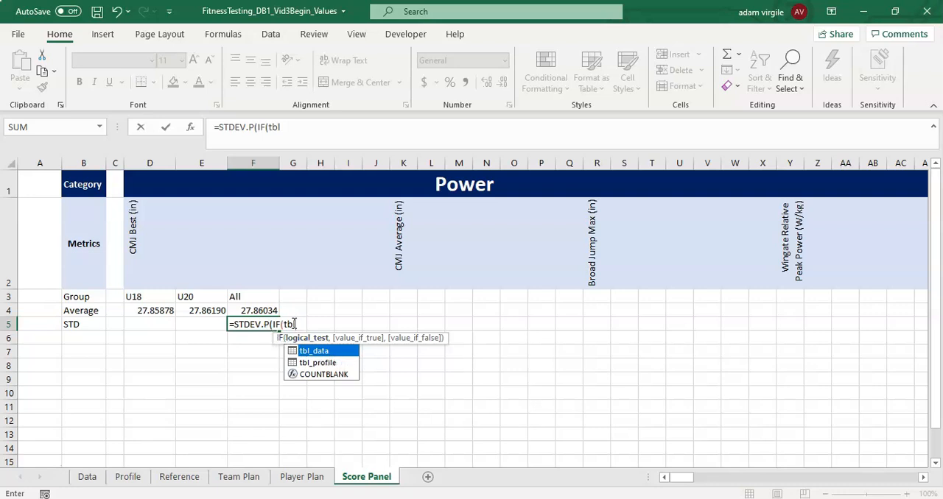
- Enter tbl_data[CMJ Best (in)]>0 as the logical test of the IF function in F5
{"action": "key", "text": "Tab"}
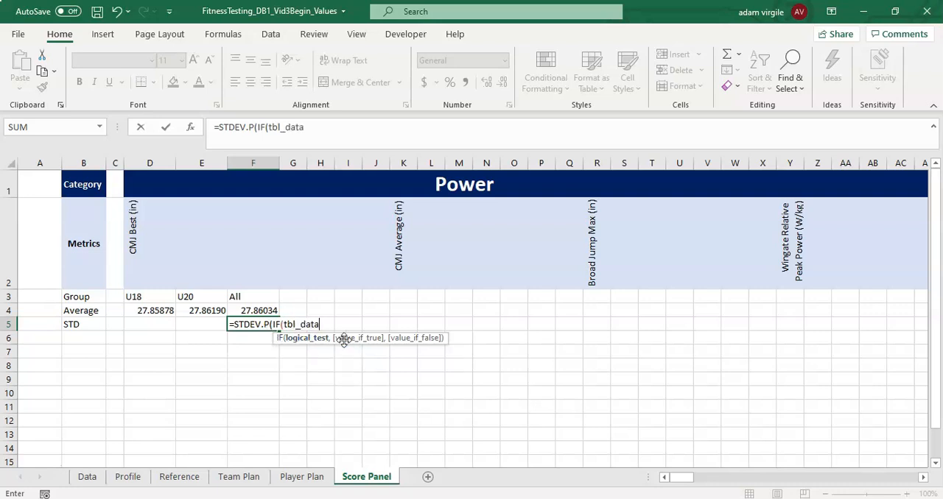
{"action": "type", "text": "[CM"}
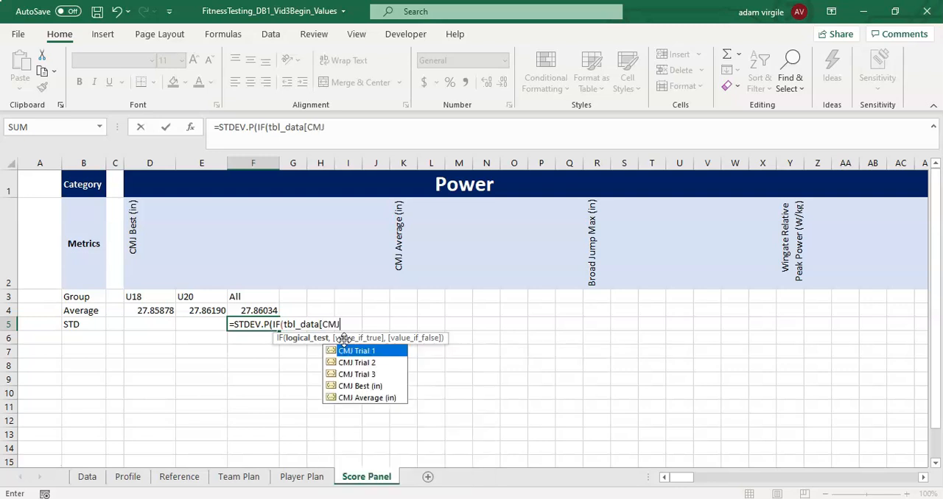
{"action": "type", "text": "J"}
{"action": "key", "text": "Down"}
{"action": "key", "text": "Down"}
{"action": "key", "text": "Down"}
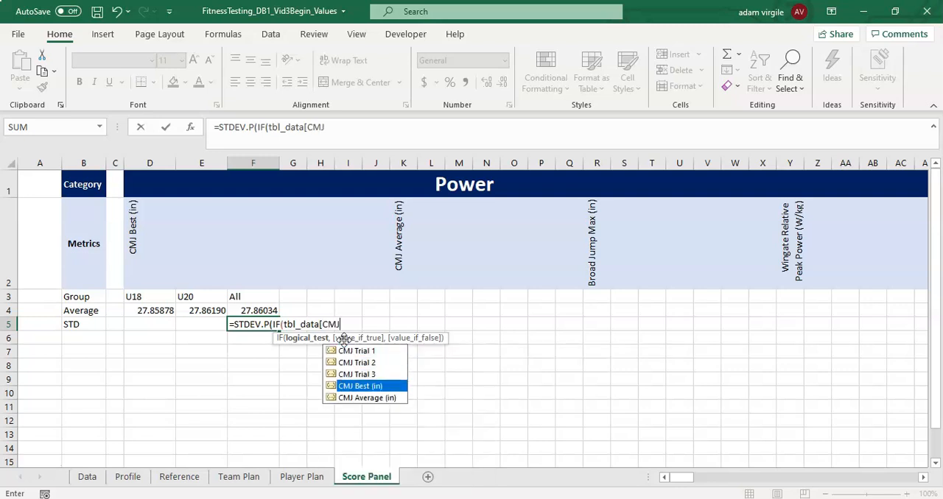
{"action": "key", "text": "Tab"}
{"action": "type", "text": "]"}
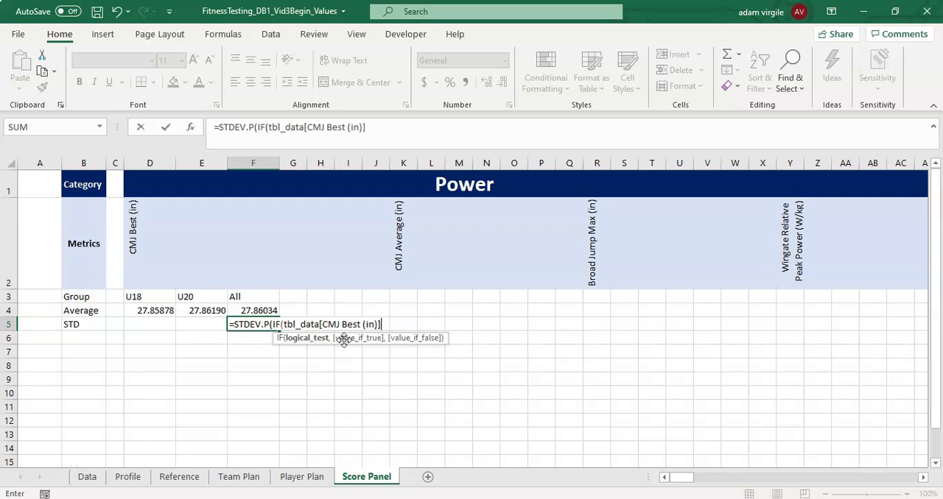
{"action": "type", "text": ">0,"}
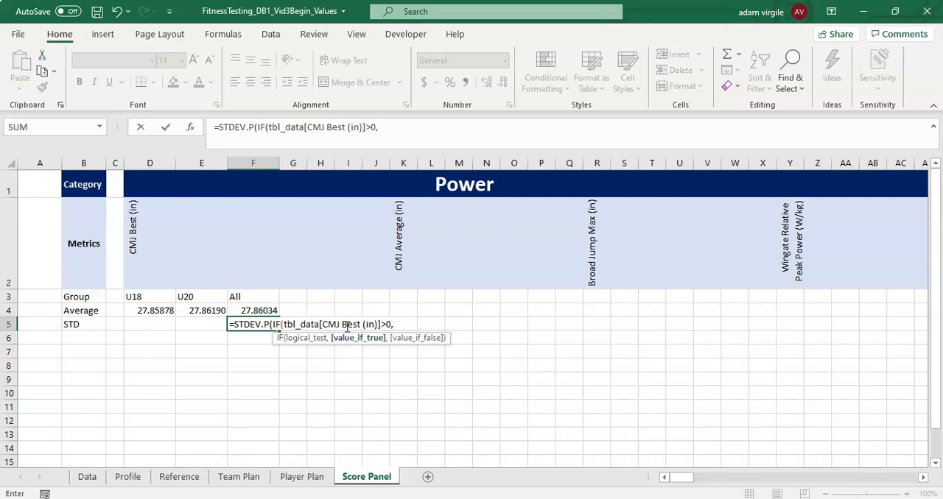
- Reuse tbl_data[CMJ Best (in)] as the value-if-true argument in the F5 formula, and close the IF function
{"action": "left_click_drag", "start_coordinate": [283, 325], "coordinate": [381, 322]}
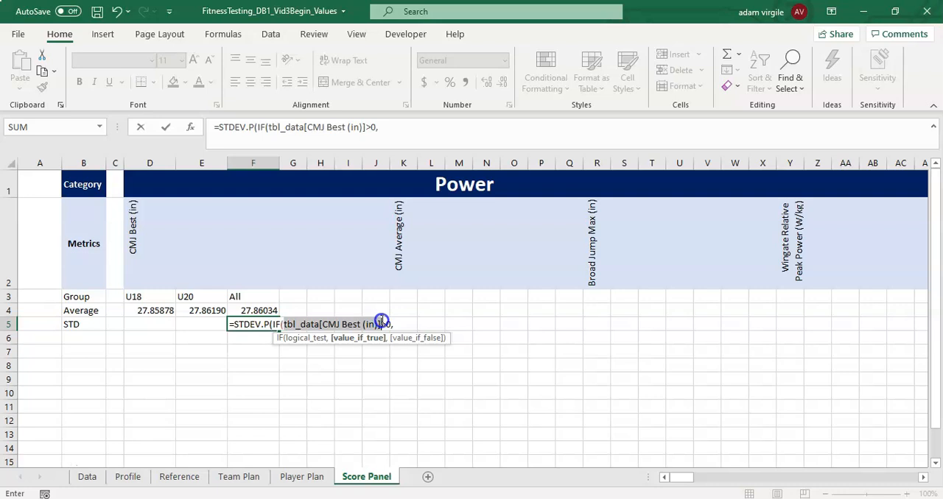
{"action": "key", "text": "ctrl+c"}
{"action": "left_click", "coordinate": [402, 327]}
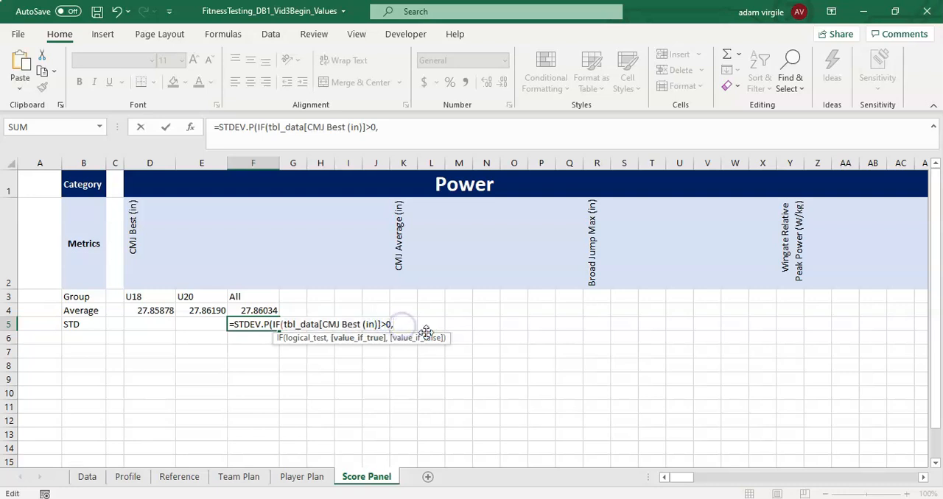
{"action": "key", "text": "ctrl+v"}
{"action": "type", "text": ")"}
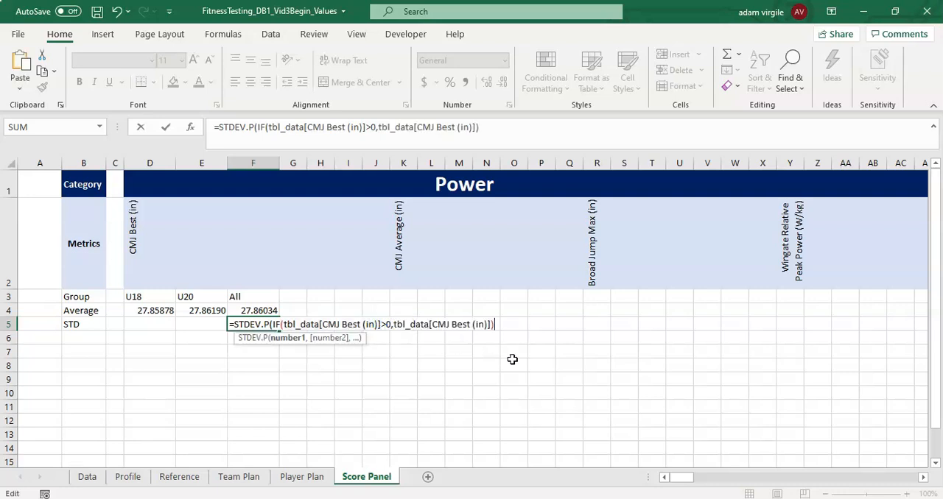
{"action": "type", "text": ")"}
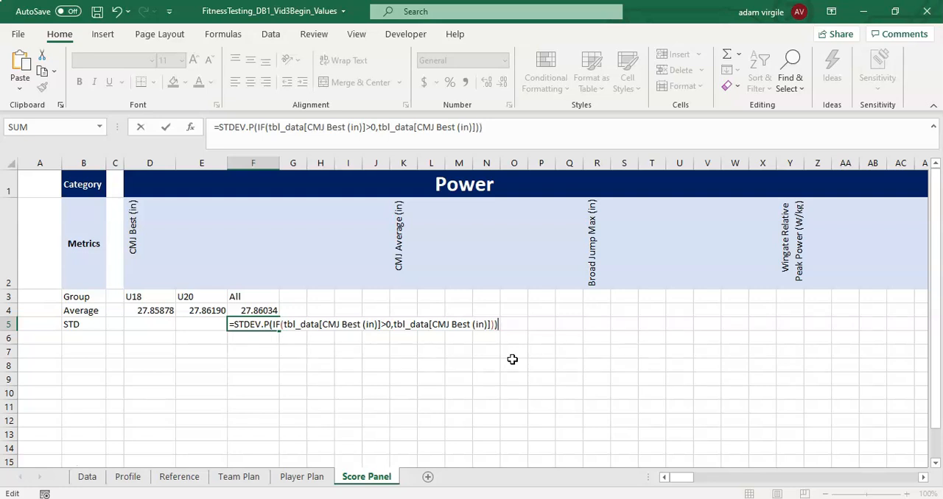
- Close the STDEV.P function in F5 and enter the formula as an array formula
{"action": "key", "text": "ctrl+shift+Return"}
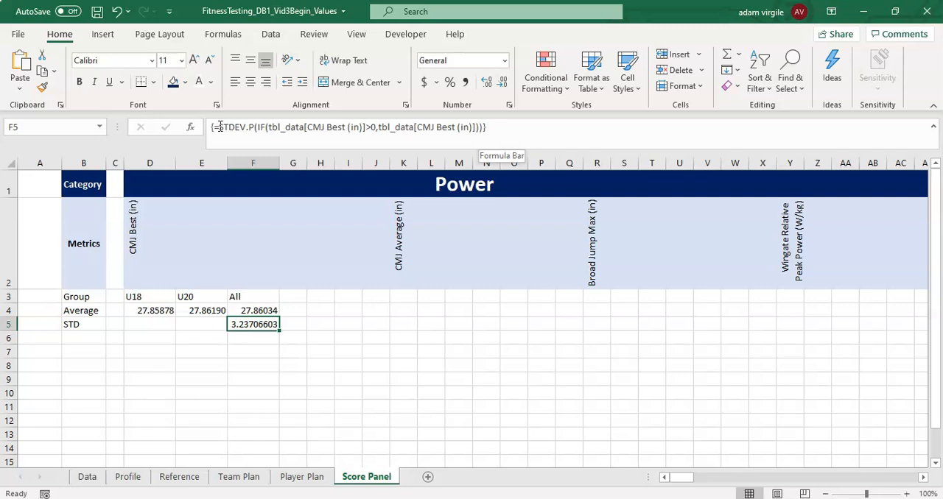
- Re-enter the F5 standard deviation as an ordinary formula and convert it back to an array formula
{"action": "left_click", "coordinate": [493, 134]}
{"action": "key", "text": "ctrl+Return"}
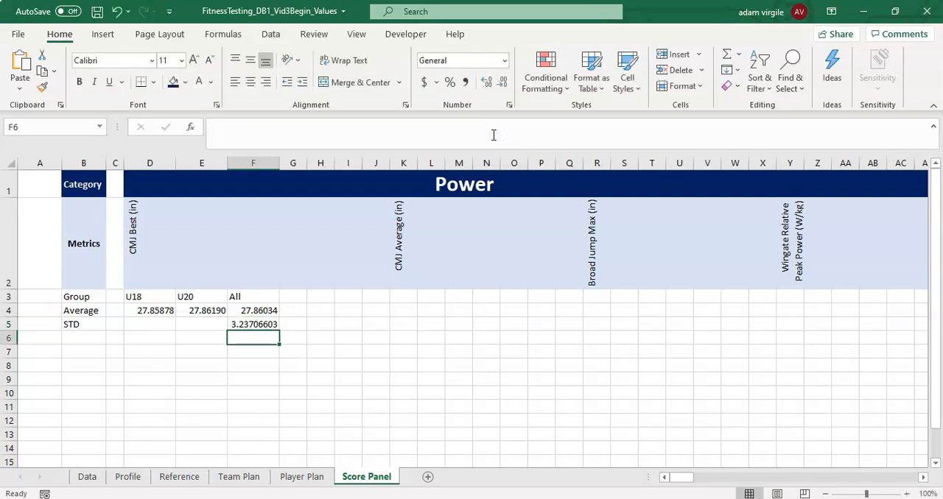
{"action": "left_click", "coordinate": [493, 134]}
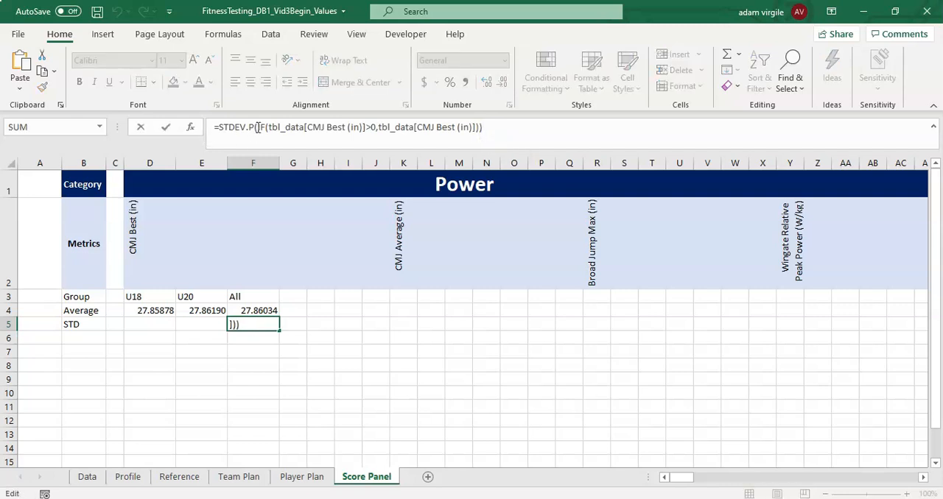
{"action": "key", "text": "Return"}
{"action": "left_click", "coordinate": [259, 325]}
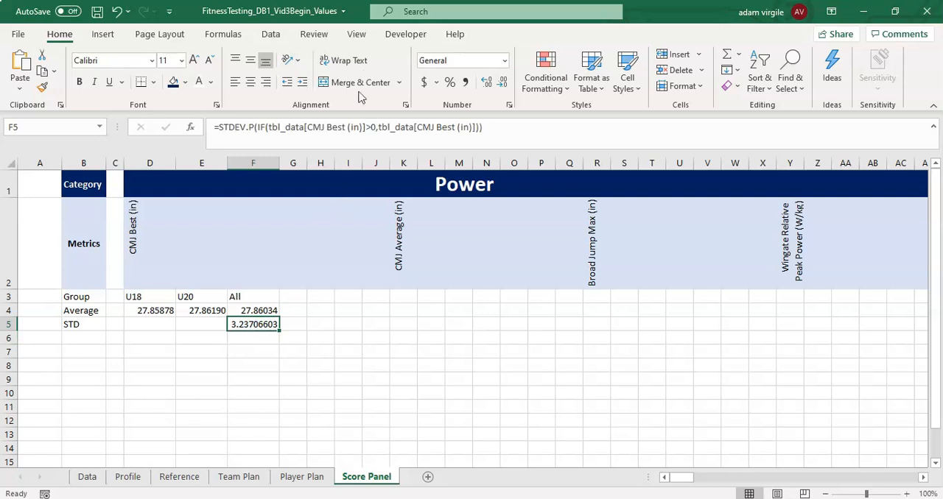
{"action": "left_click", "coordinate": [312, 130]}
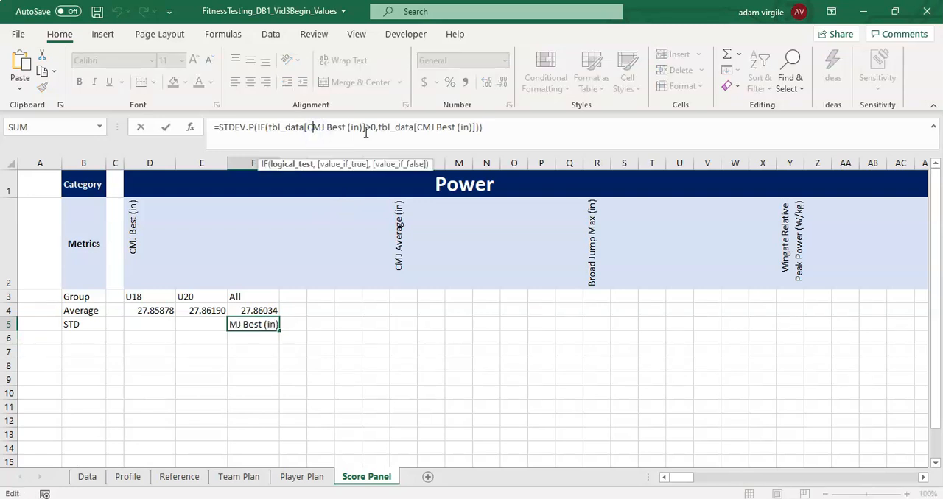
{"action": "key", "text": "ctrl+shift+Return"}
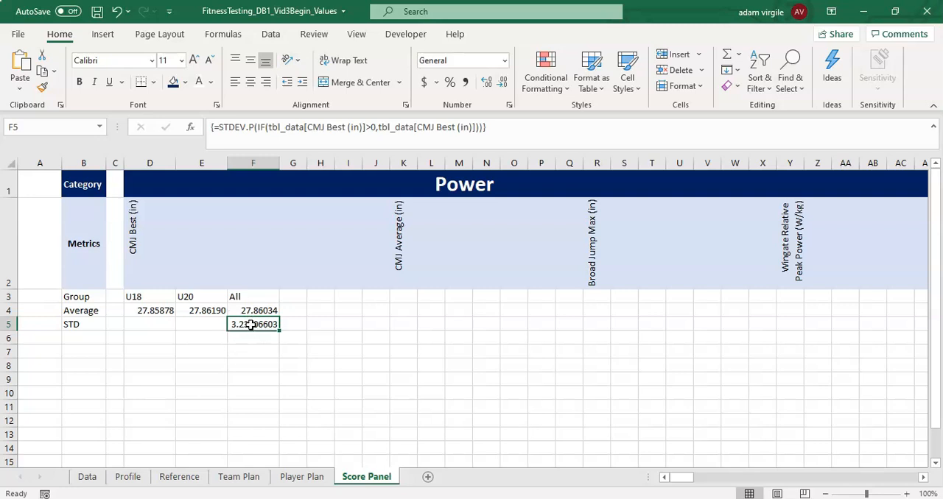
- Copy the All standard deviation formula from F5 to E5 and open a nested IF function before its value-if-true argument
{"action": "key", "text": "ctrl+c"}
{"action": "left_click", "coordinate": [204, 325]}
{"action": "key", "text": "ctrl+v"}
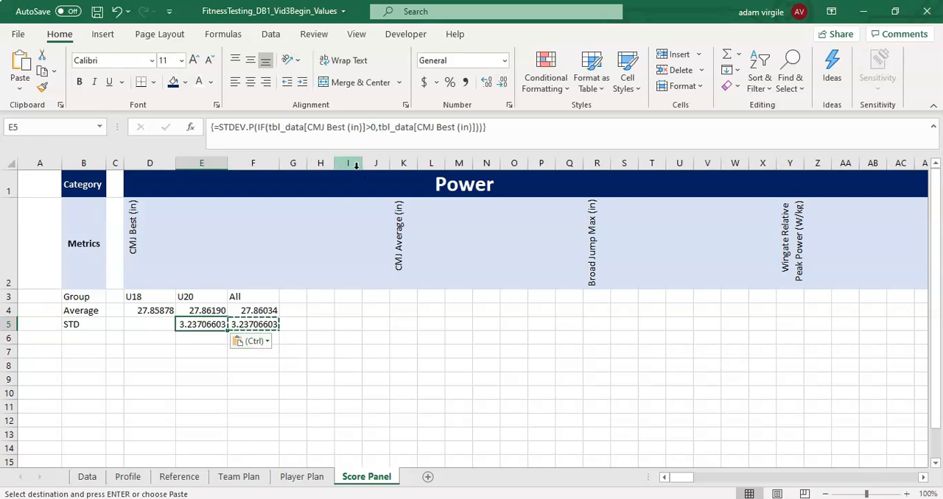
{"action": "left_click", "coordinate": [474, 127]}
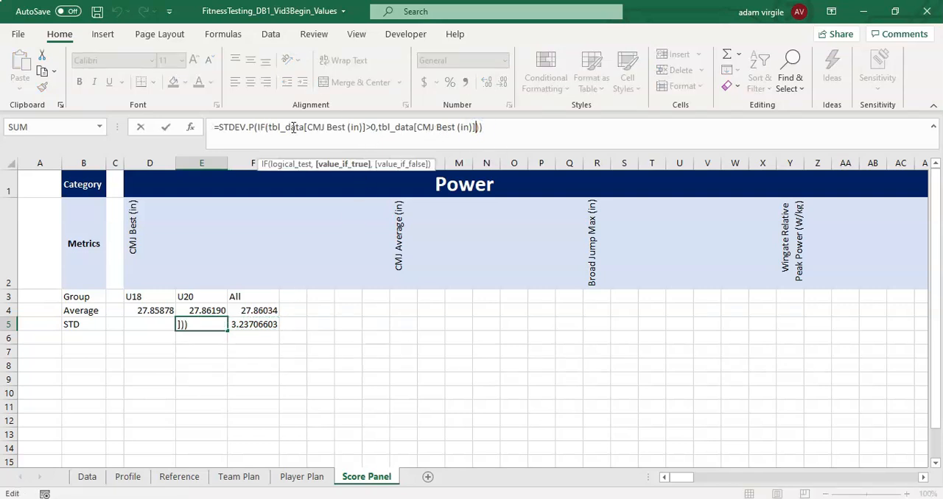
{"action": "left_click", "coordinate": [381, 127]}
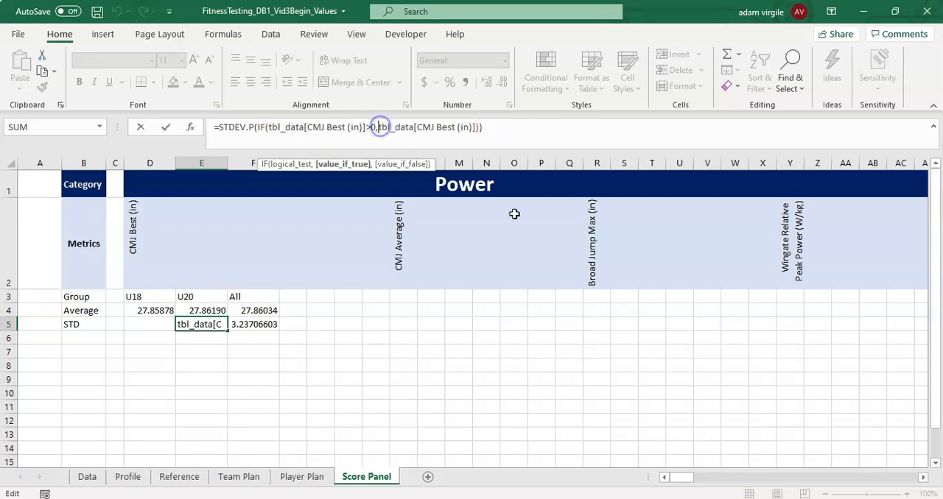
{"action": "type", "text": "IF"}
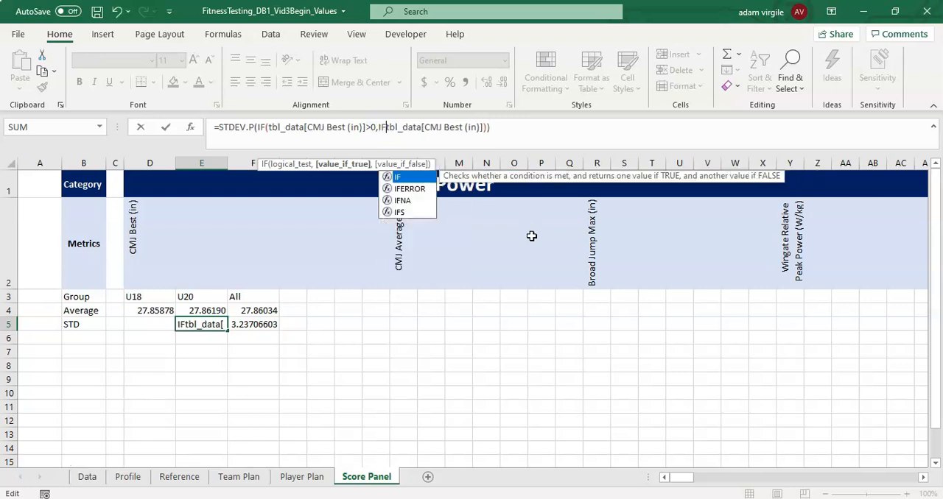
{"action": "type", "text": "("}
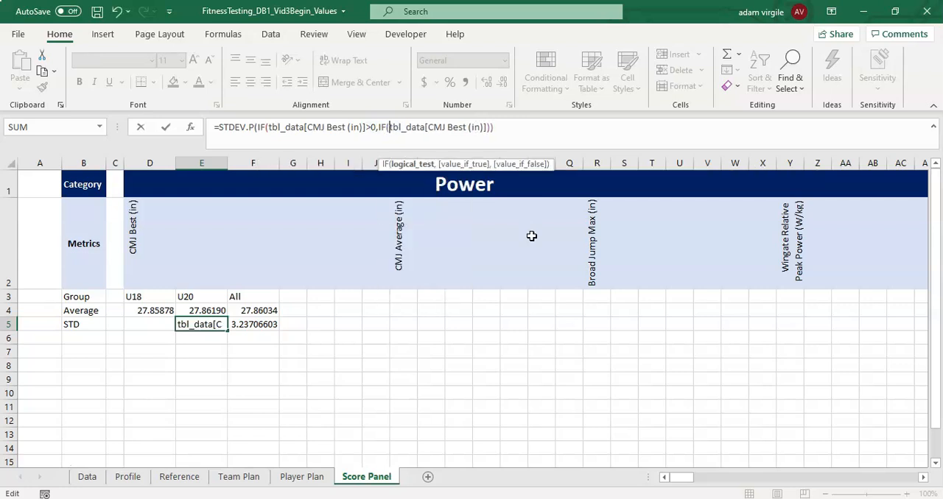
{"action": "type", "text": "tbl"}
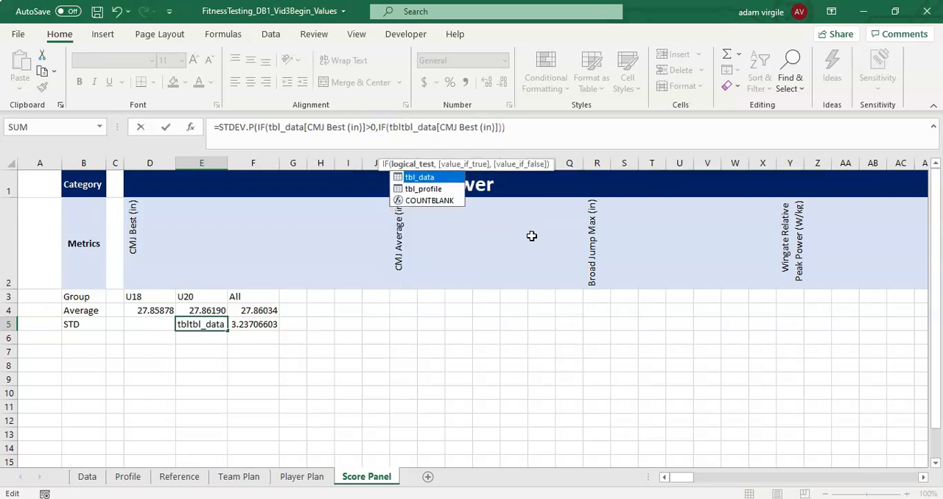
- Enter tbl_data[Group]=$E$3 as the logical test of the nested IF in E5, with an absolute reference to the U20 group cell
{"action": "key", "text": "Tab"}
{"action": "type", "text": "[Group]"}
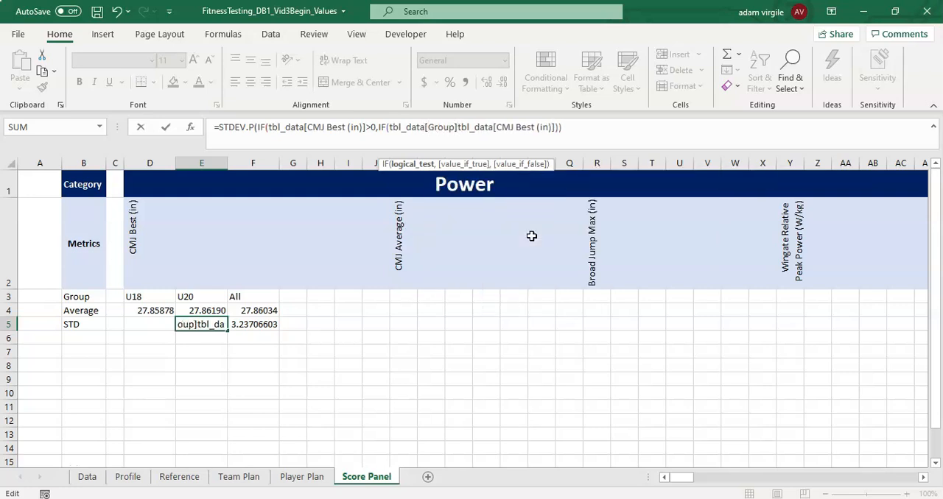
{"action": "type", "text": "="}
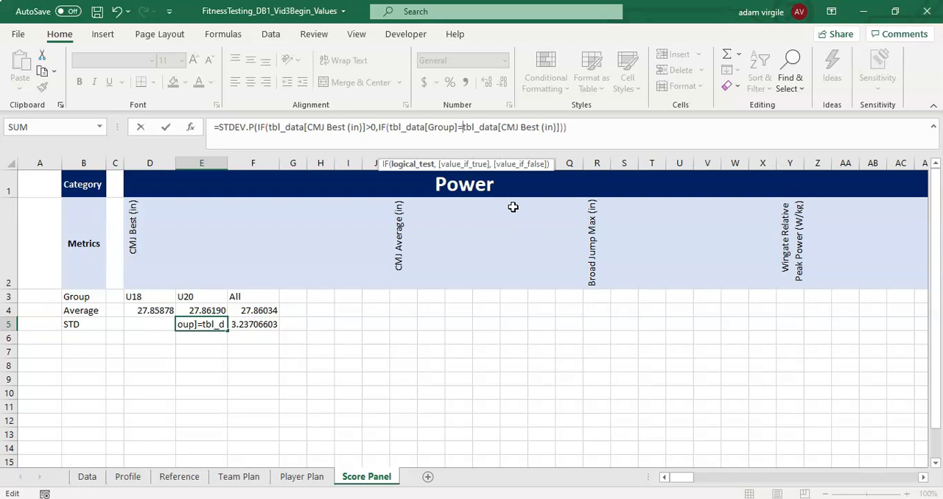
{"action": "left_click", "coordinate": [212, 298]}
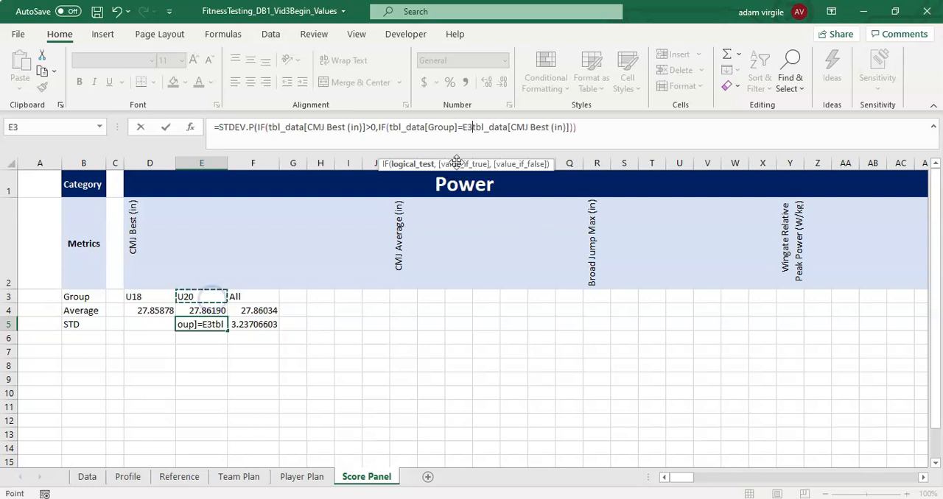
{"action": "left_click", "coordinate": [467, 128]}
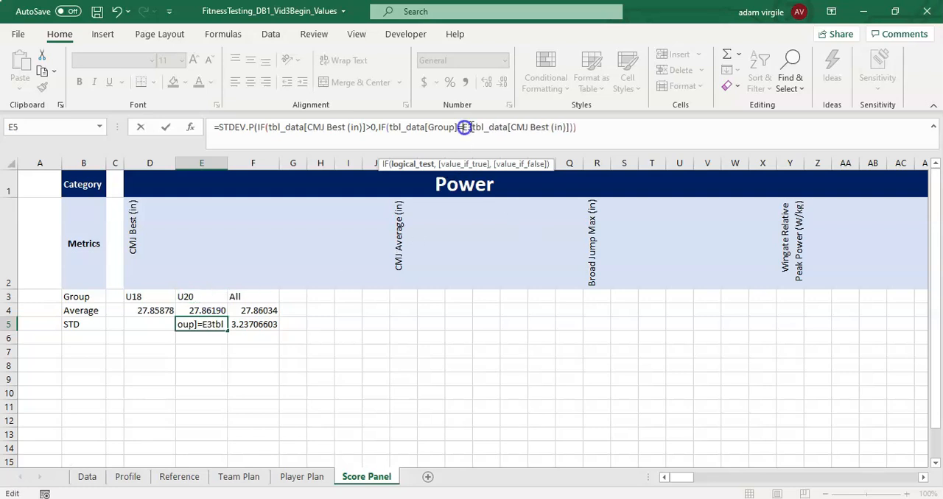
{"action": "key", "text": "F4"}
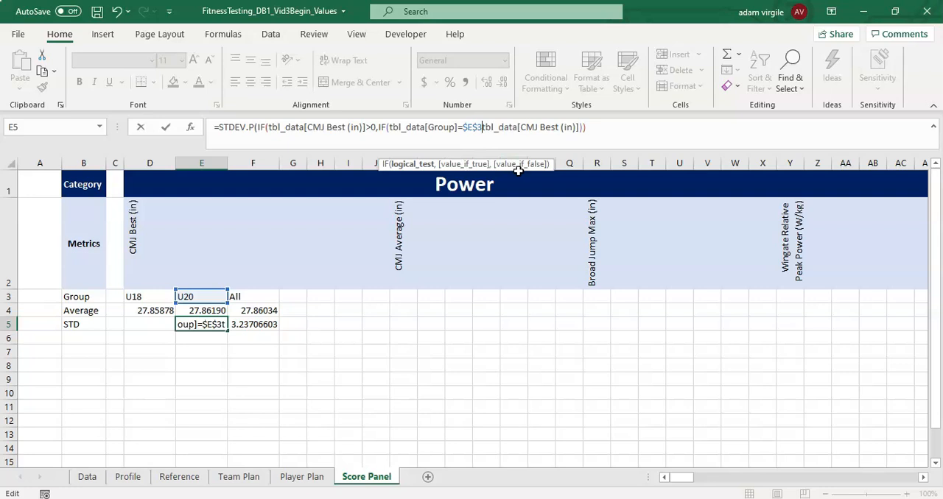
- Make tbl_data[CMJ Best (in)] the nested IF's value-if-true argument, close the parentheses, and enter E5 as an array formula
{"action": "type", "text": ","}
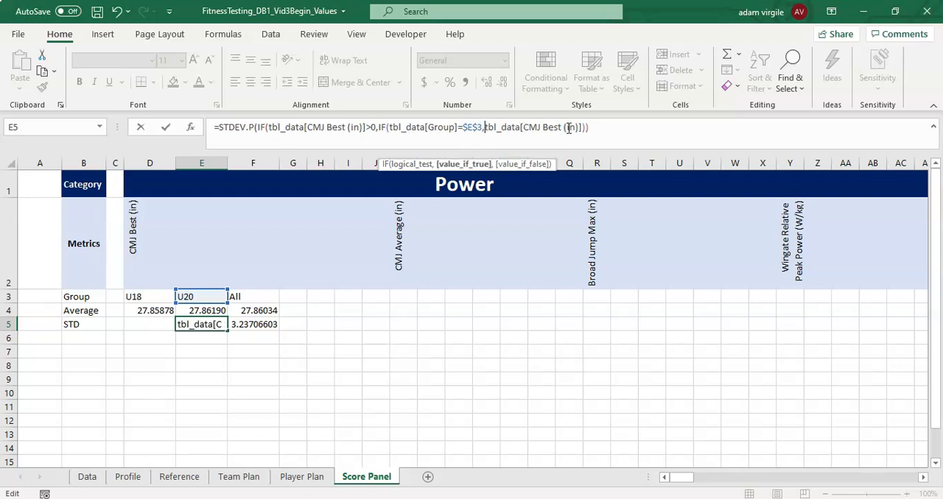
{"action": "left_click", "coordinate": [600, 128]}
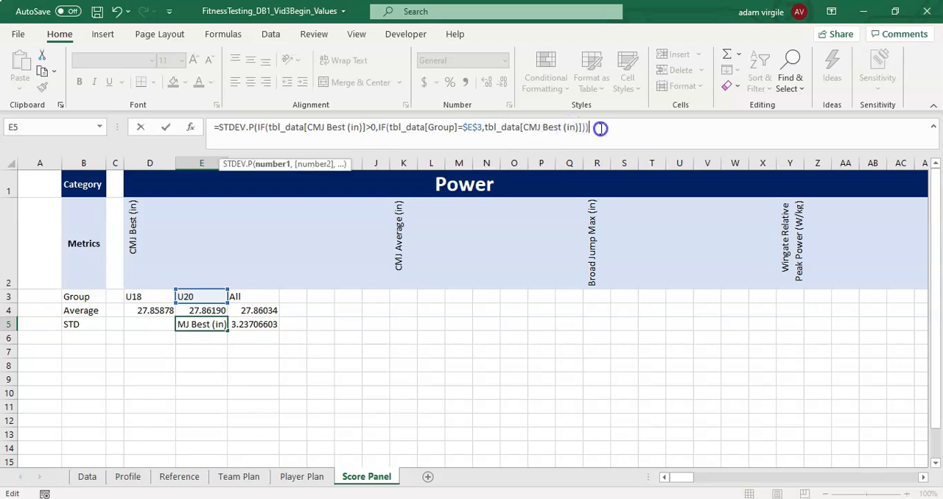
{"action": "type", "text": ")"}
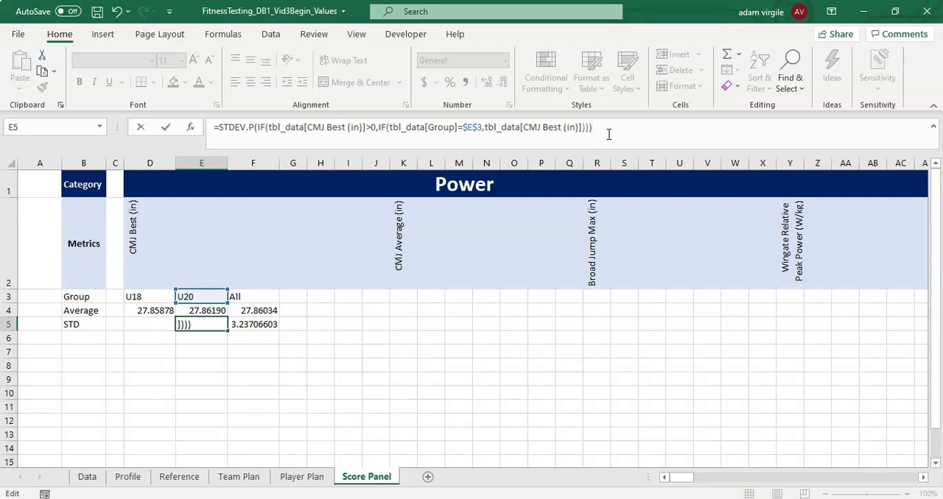
{"action": "key", "text": "ctrl+shift+Return"}
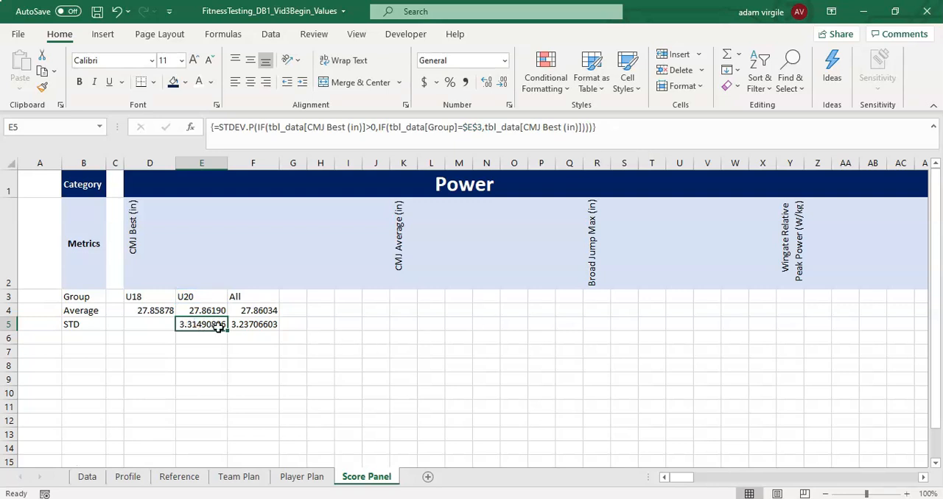
- Copy the E5 formula to D5, change its group reference to $D$3, and enter it as an array formula
{"action": "key", "text": "ctrl+c"}
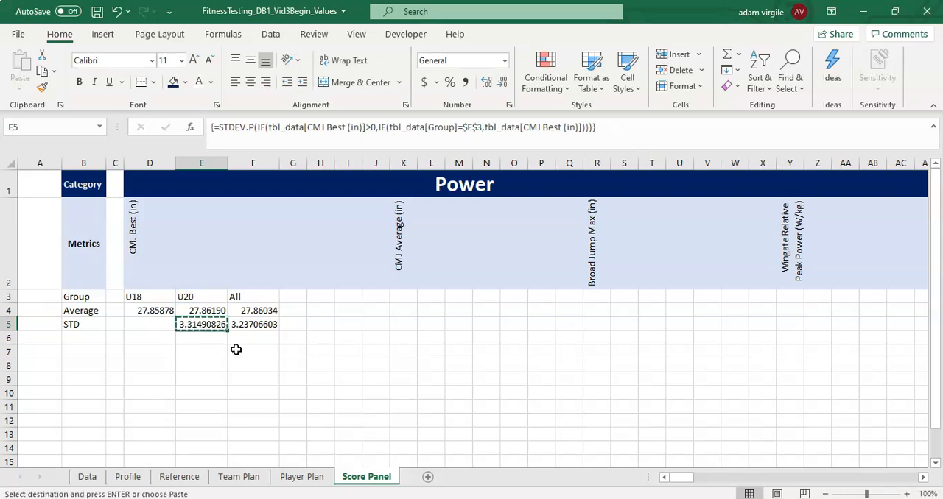
{"action": "left_click", "coordinate": [157, 326]}
{"action": "key", "text": "ctrl+v"}
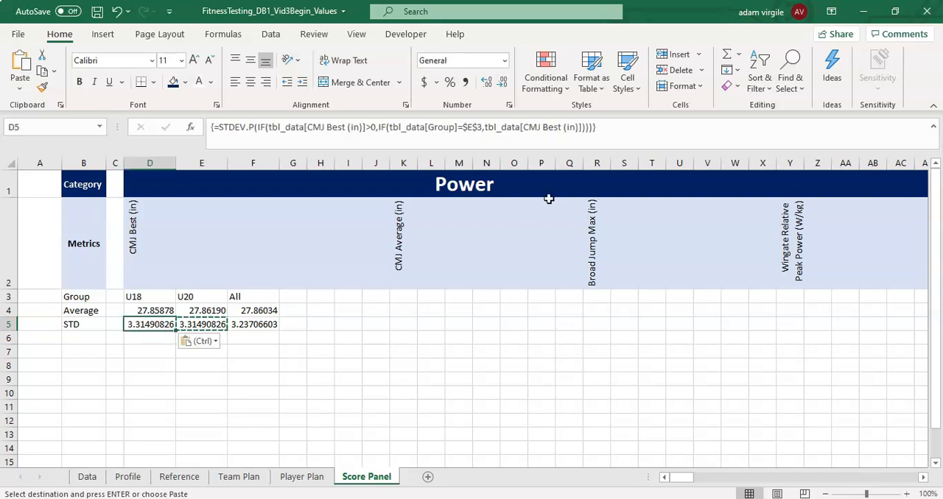
{"action": "left_click", "coordinate": [472, 127]}
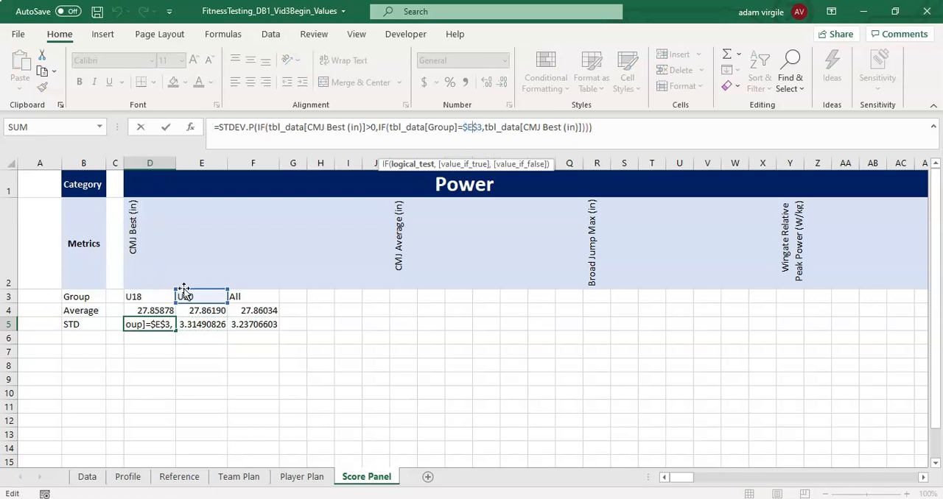
{"action": "key", "text": "BackSpace"}
{"action": "type", "text": "D"}
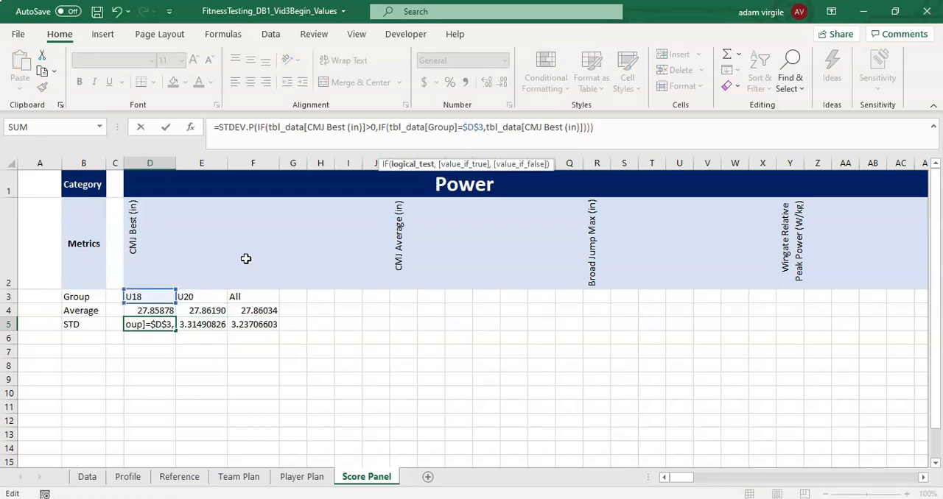
{"action": "key", "text": "ctrl+shift+Return"}
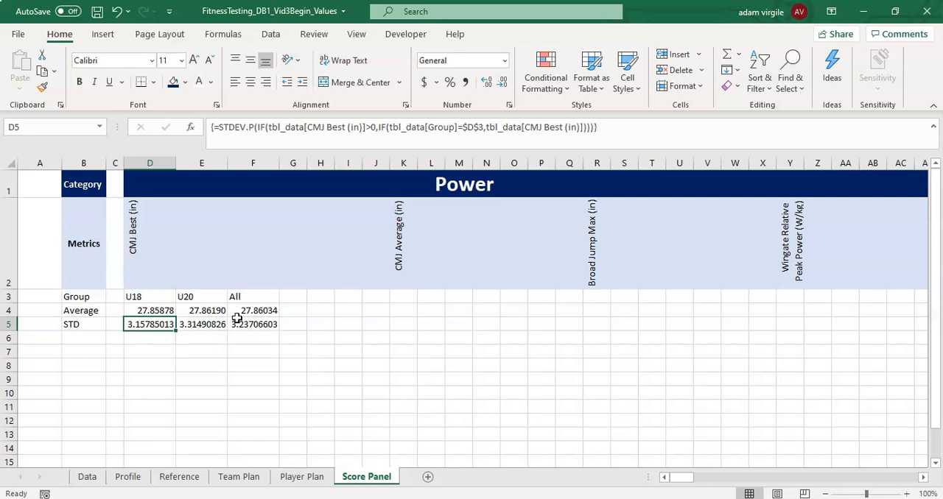
{"action": "left_click", "coordinate": [131, 230]}
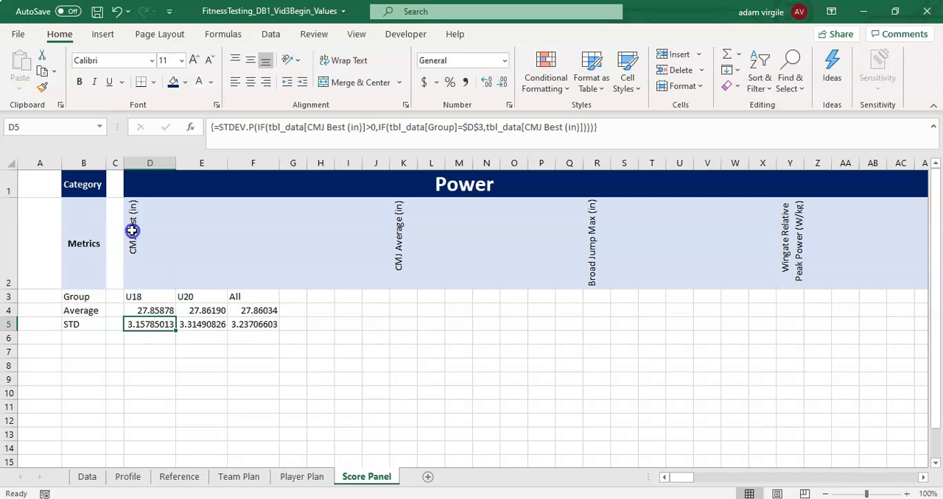
{"action": "left_click", "coordinate": [147, 297]}
{"action": "left_click", "coordinate": [158, 311]}
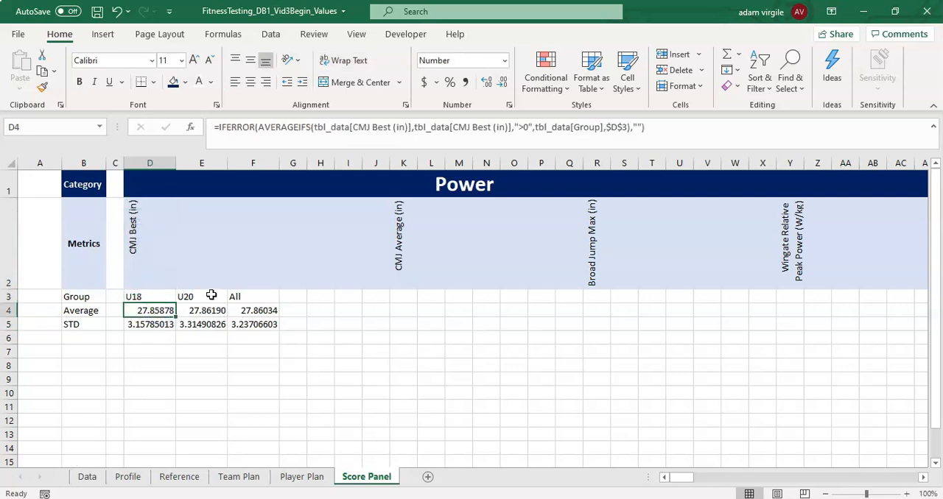
{"action": "left_click", "coordinate": [158, 297]}
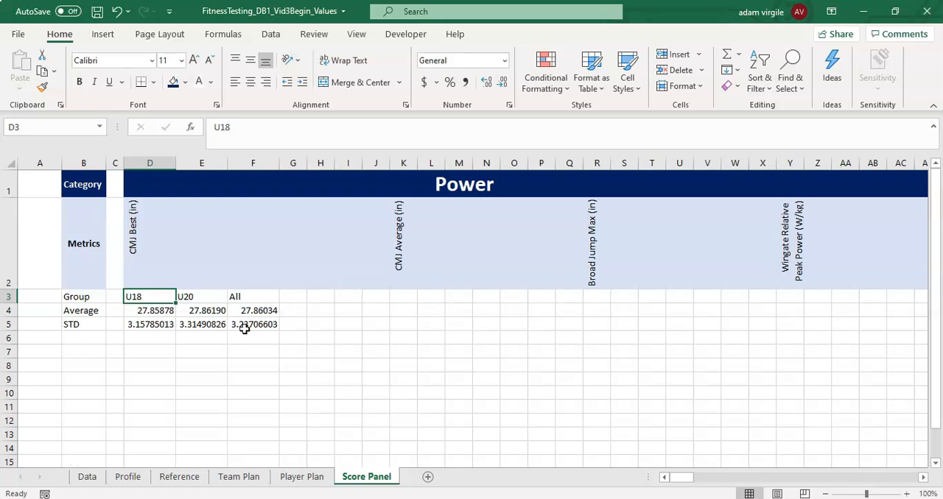
{"action": "left_click", "coordinate": [150, 315]}
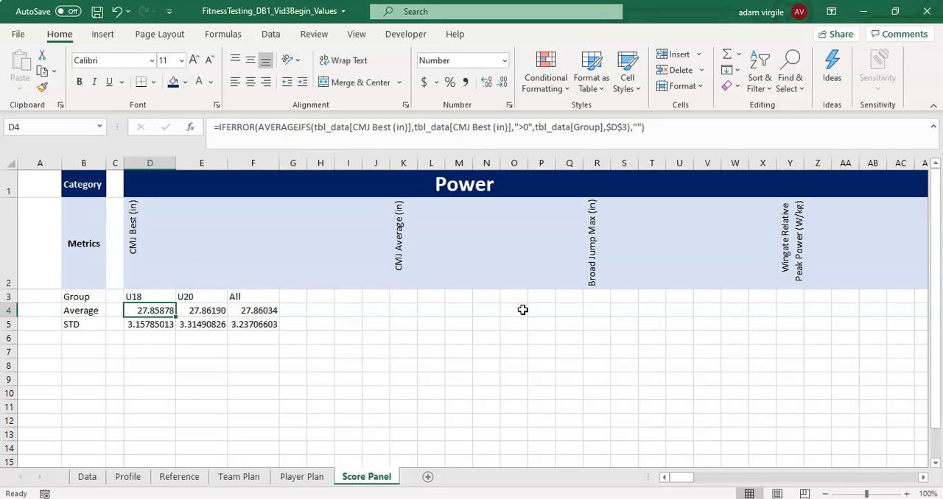
{"action": "left_click", "coordinate": [406, 297]}
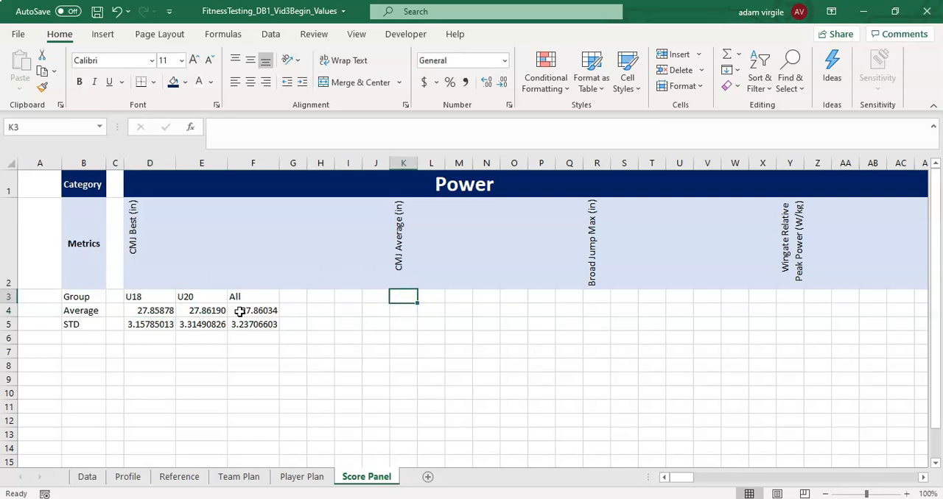
- Copy the group, average and STD block D3:F5 to K3 under the CMJ Average (in) metric
{"action": "left_click_drag", "start_coordinate": [148, 292], "coordinate": [259, 319]}
{"action": "key", "text": "ctrl+c"}
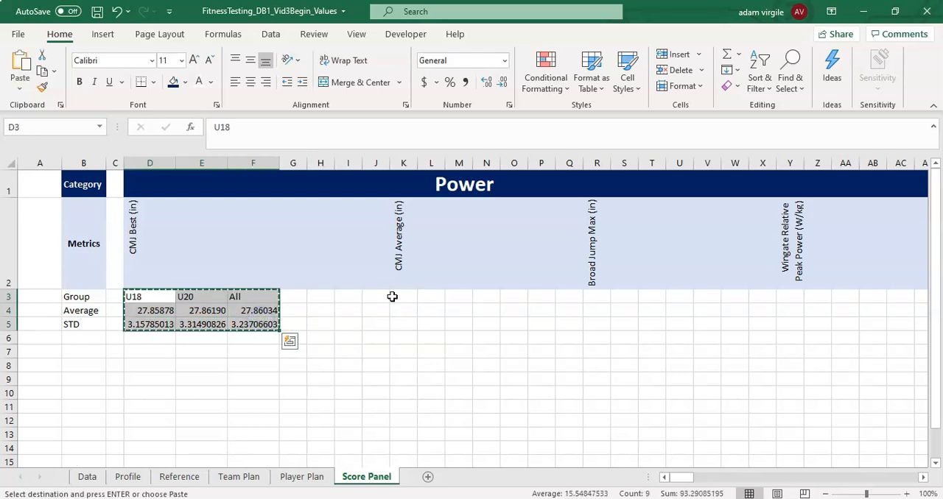
{"action": "left_click", "coordinate": [394, 297]}
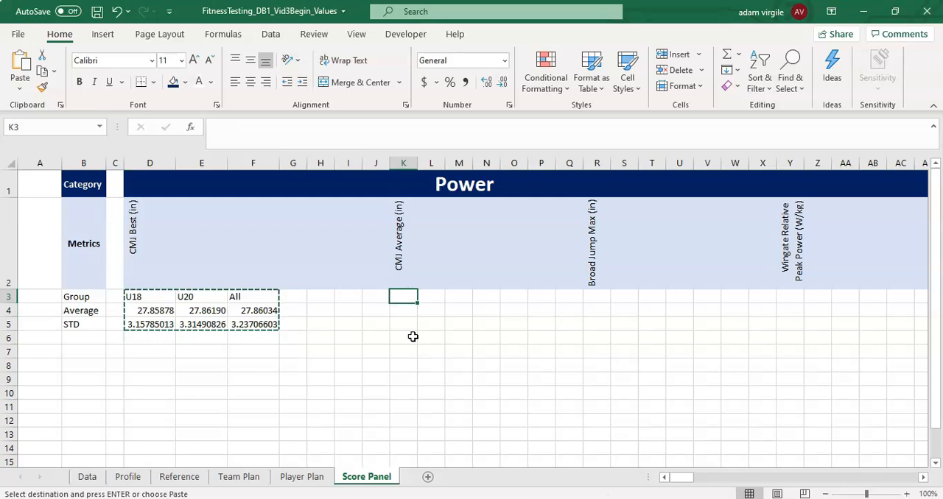
{"action": "key", "text": "ctrl+v"}
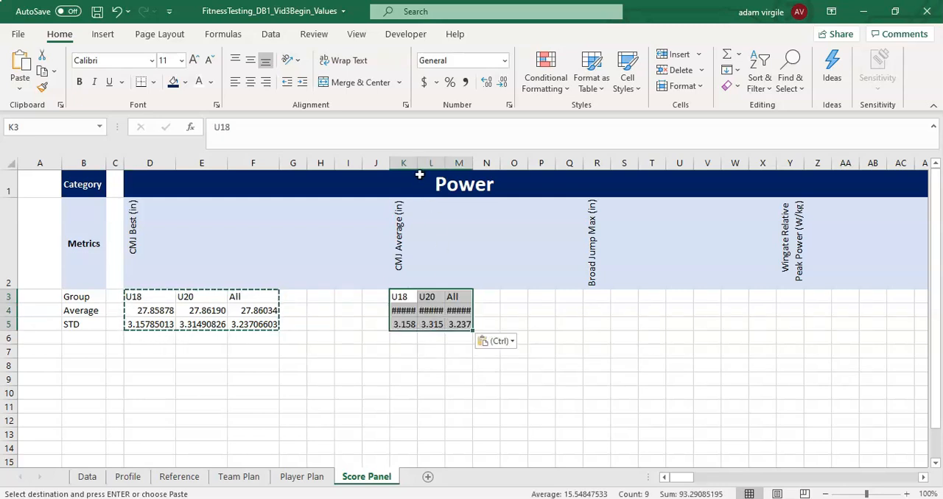
{"action": "left_click", "coordinate": [411, 310]}
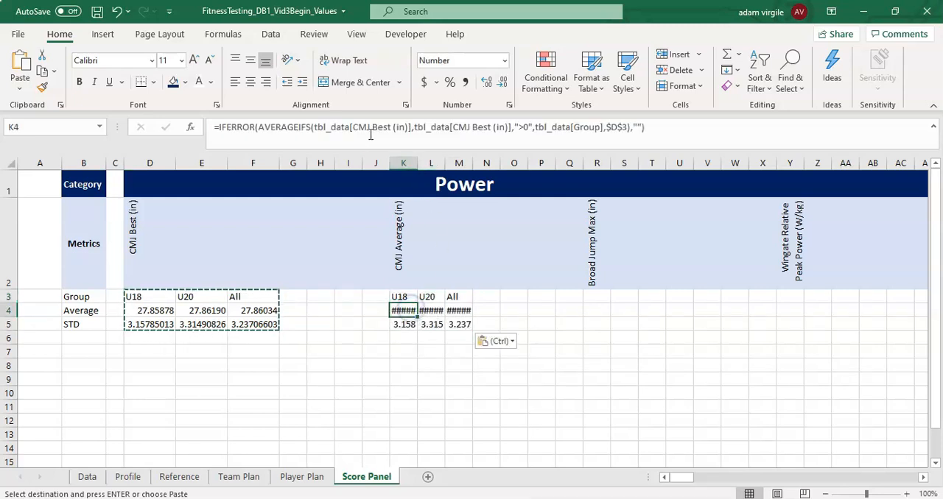
{"action": "left_click_drag", "start_coordinate": [352, 128], "coordinate": [410, 128]}
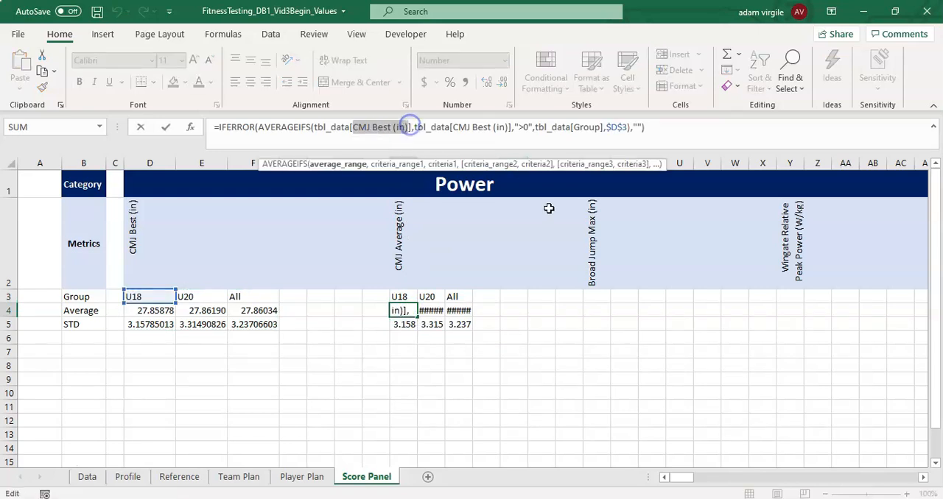
{"action": "type", "text": "CMJ"}
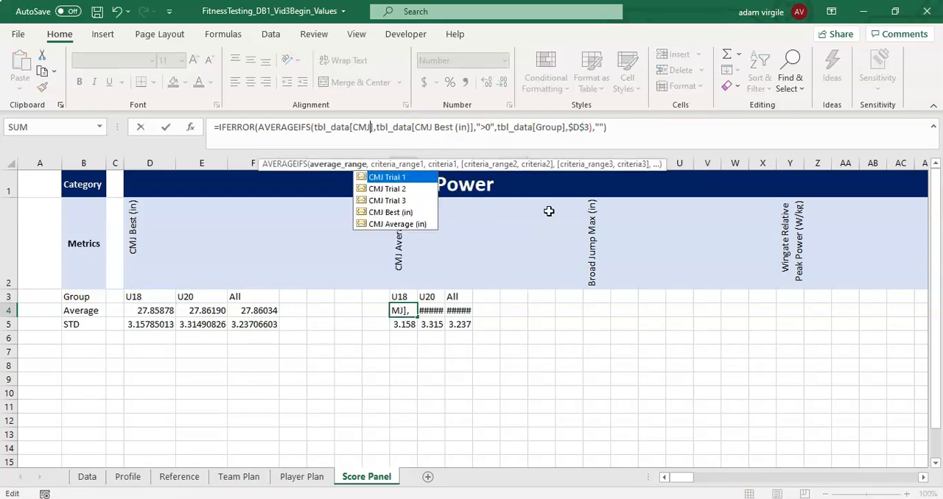
{"action": "key", "text": "Escape"}
{"action": "key", "text": "Escape"}
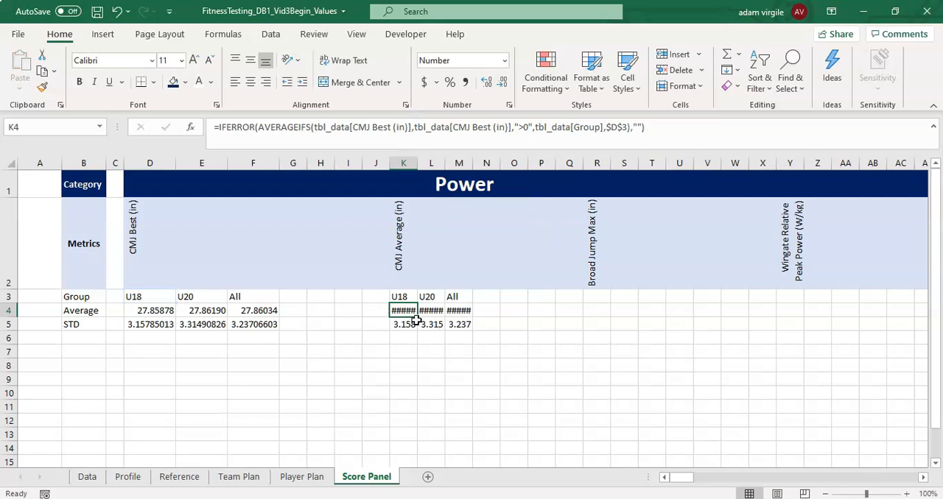
{"action": "left_click_drag", "start_coordinate": [404, 312], "coordinate": [458, 324]}
{"action": "key", "text": "ctrl+c"}
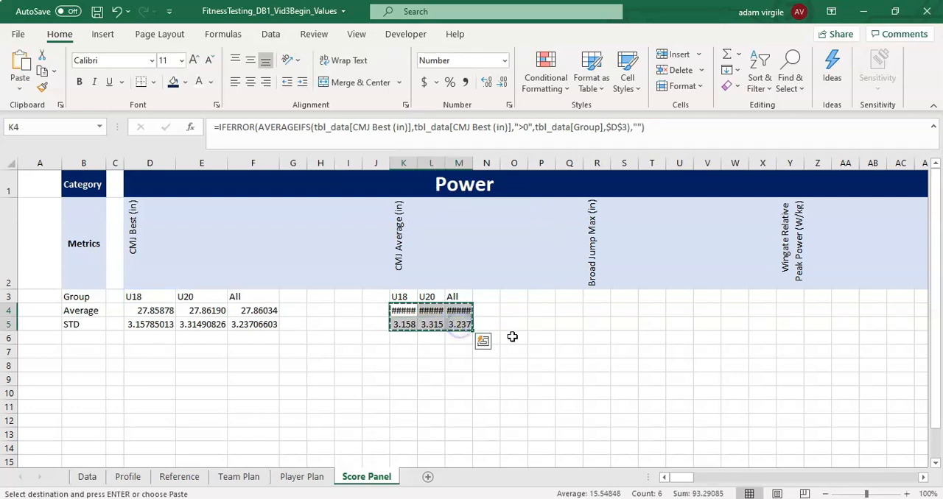
{"action": "left_click", "coordinate": [593, 310]}
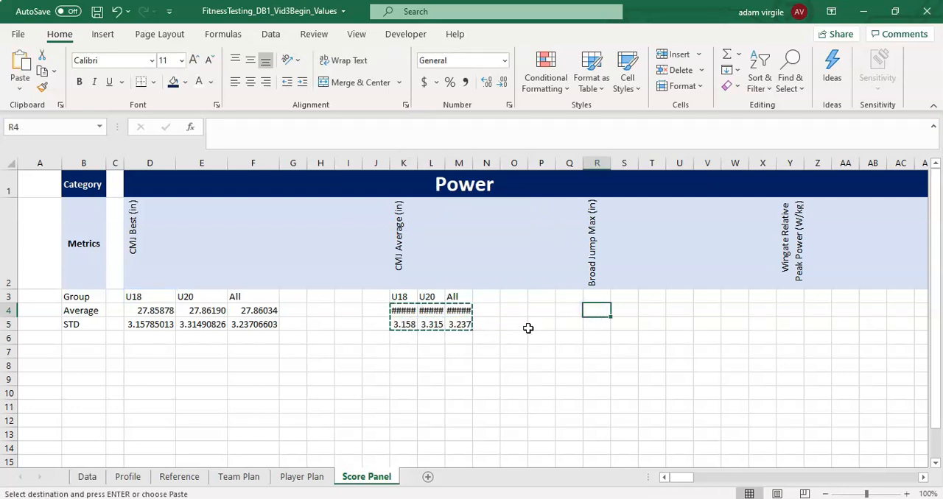
{"action": "key", "text": "Escape"}
- Change the group criterion in the U18 average formula in D4 to the relative reference D3
{"action": "left_click", "coordinate": [144, 307]}
{"action": "left_click", "coordinate": [625, 129]}
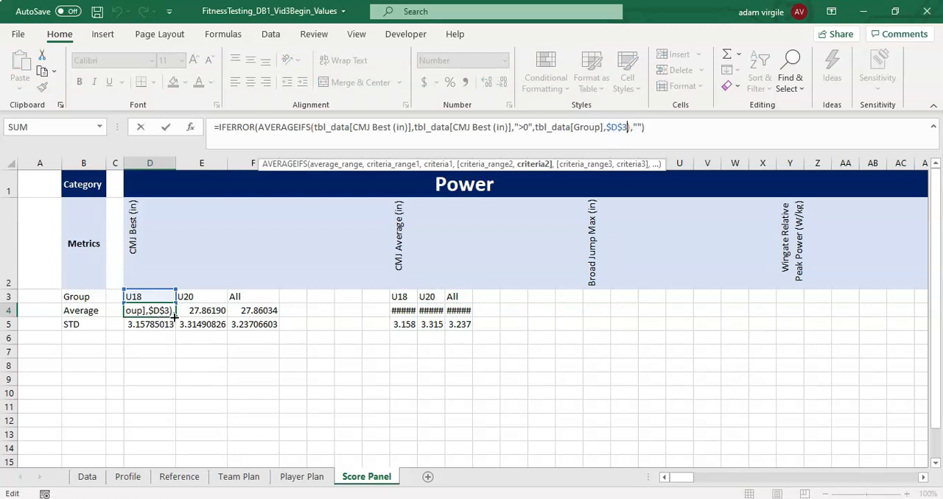
{"action": "key", "text": "BackSpace"}
{"action": "key", "text": "BackSpace"}
{"action": "key", "text": "BackSpace"}
{"action": "key", "text": "BackSpace"}
{"action": "key", "text": "BackSpace"}
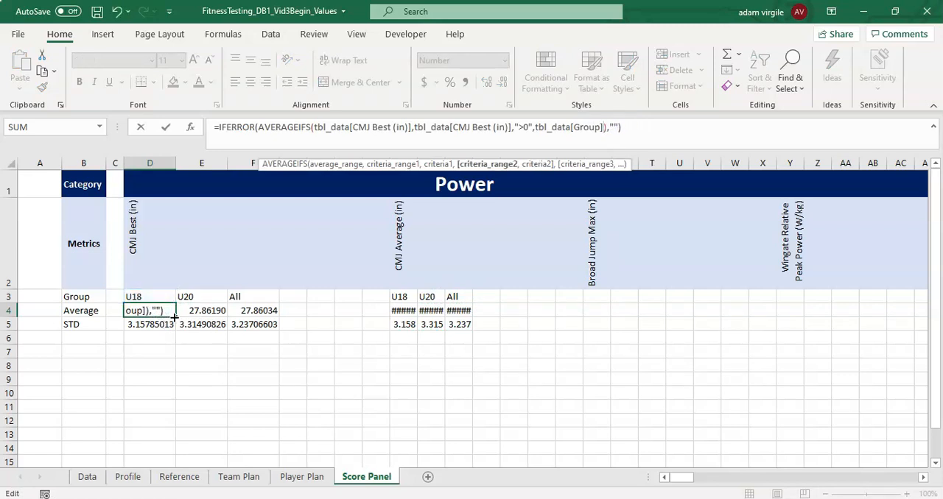
{"action": "type", "text": ",D#"}
{"action": "key", "text": "BackSpace"}
{"action": "type", "text": "3"}
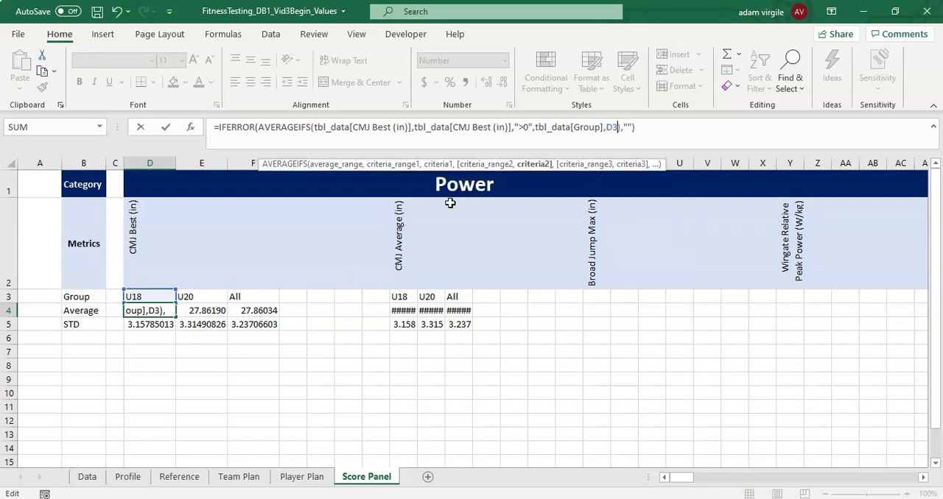
{"action": "key", "text": "ctrl+Return"}
- Change the group criterion in the U20 average formula in E4 to the relative reference E3
{"action": "key", "text": "Right"}
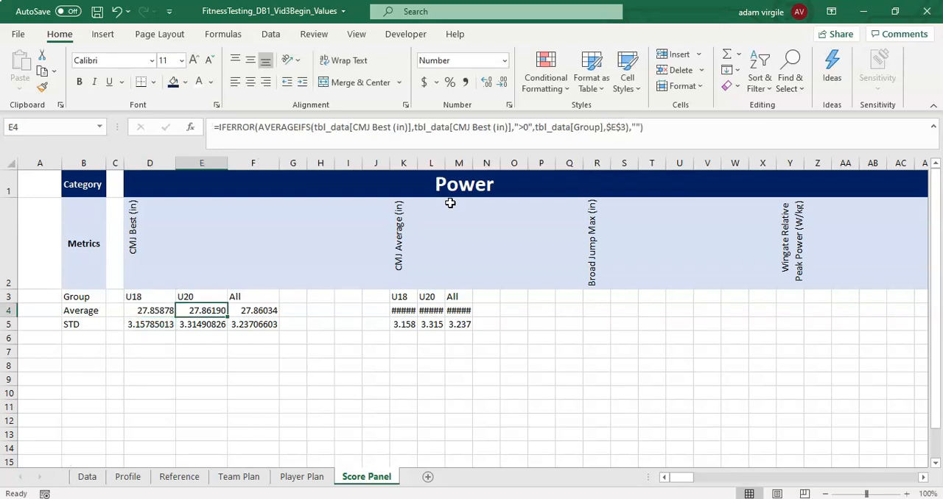
{"action": "left_click", "coordinate": [623, 129]}
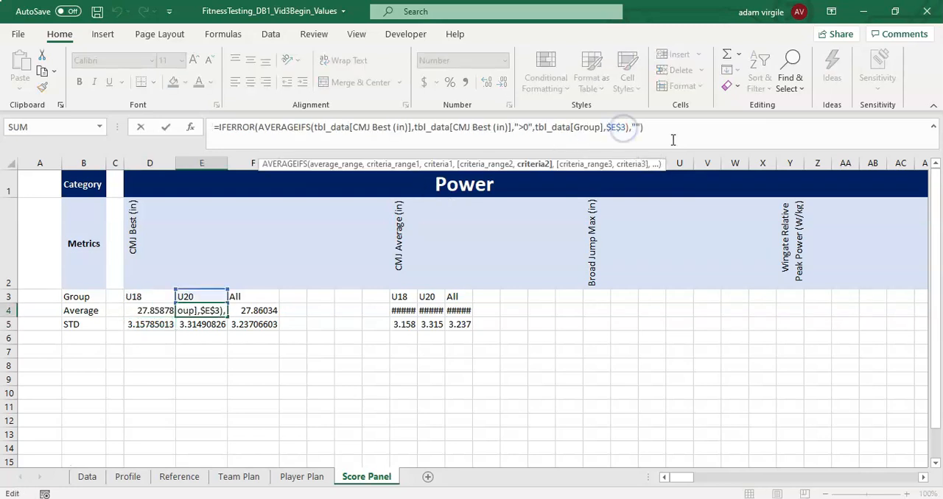
{"action": "key", "text": "BackSpace"}
{"action": "key", "text": "BackSpace"}
{"action": "type", "text": "E3"}
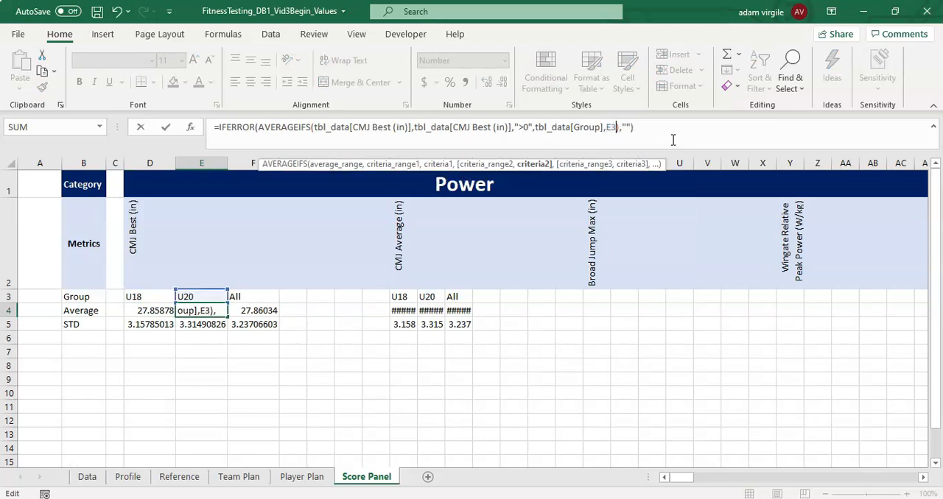
{"action": "key", "text": "ctrl+Return"}
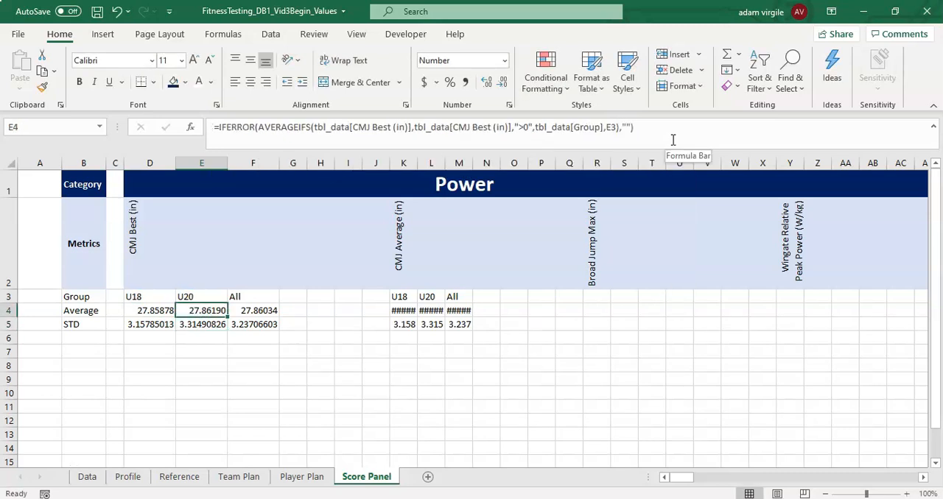
{"action": "key", "text": "Right"}
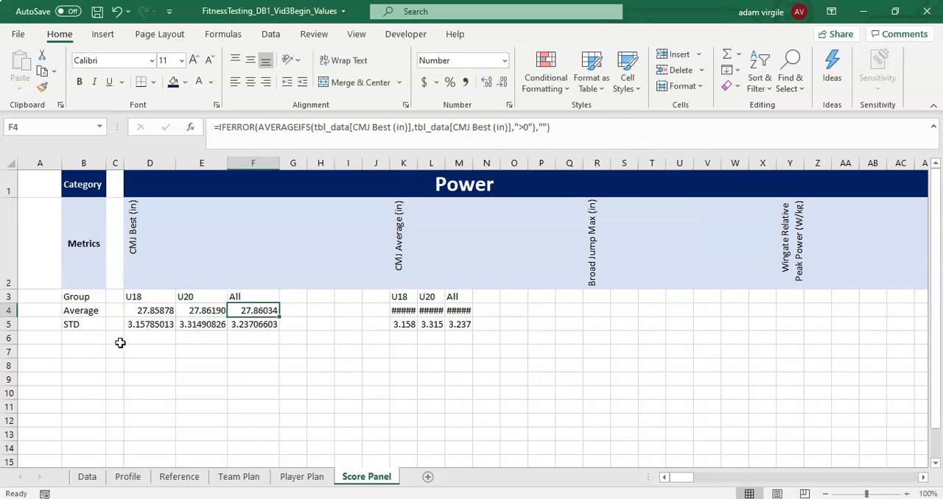
- Make the group reference in the U18 STD formula in D5 relative (D3) and enter it as an array formula
{"action": "left_click", "coordinate": [143, 324]}
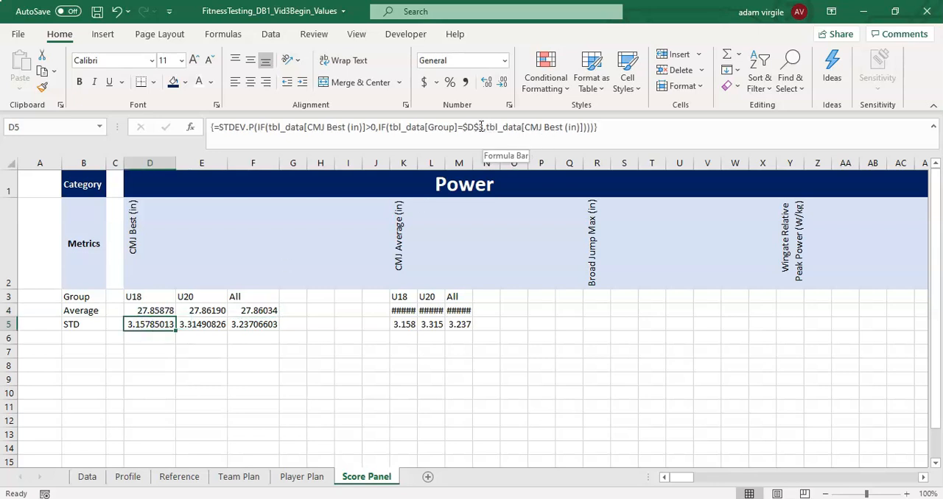
{"action": "left_click", "coordinate": [482, 127]}
{"action": "key", "text": "BackSpace"}
{"action": "key", "text": "BackSpace"}
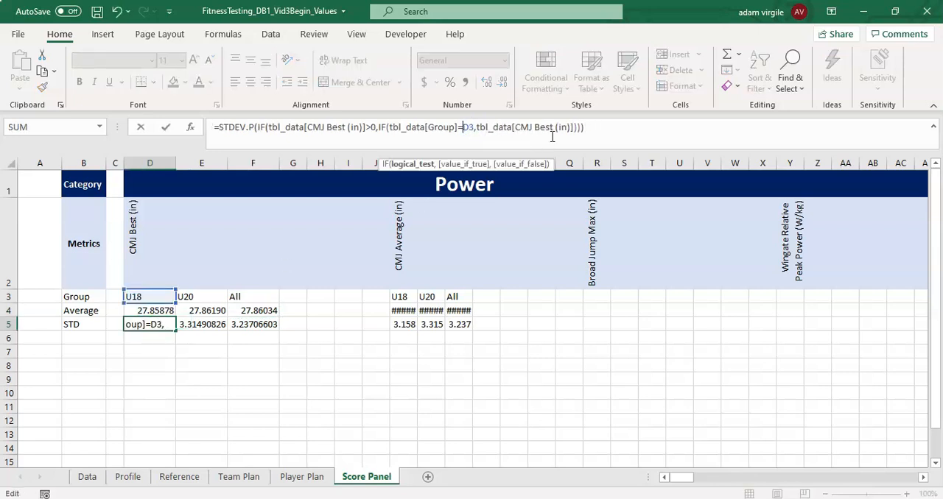
{"action": "key", "text": "ctrl+Return"}
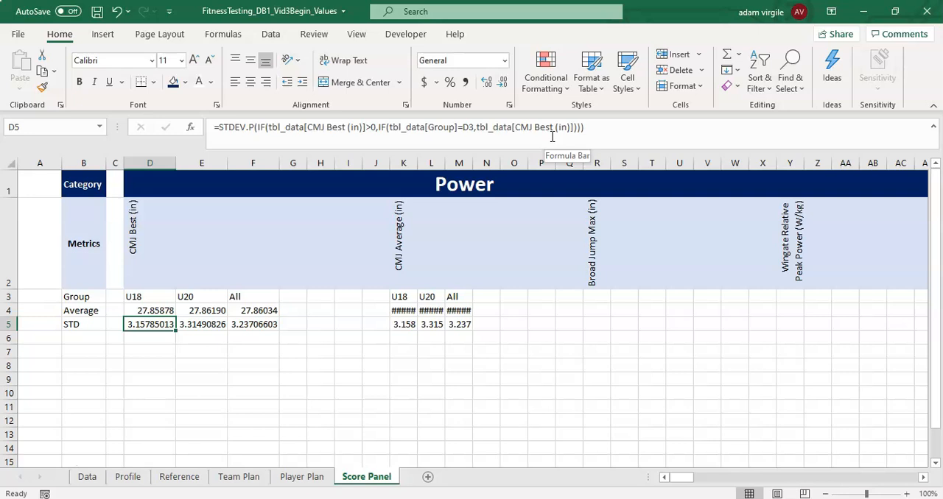
{"action": "left_click", "coordinate": [552, 137]}
{"action": "key", "text": "ctrl+shift+Return"}
- Make the group reference in the U20 STD formula in E5 relative (E3) and enter it as an array formula
{"action": "key", "text": "Right"}
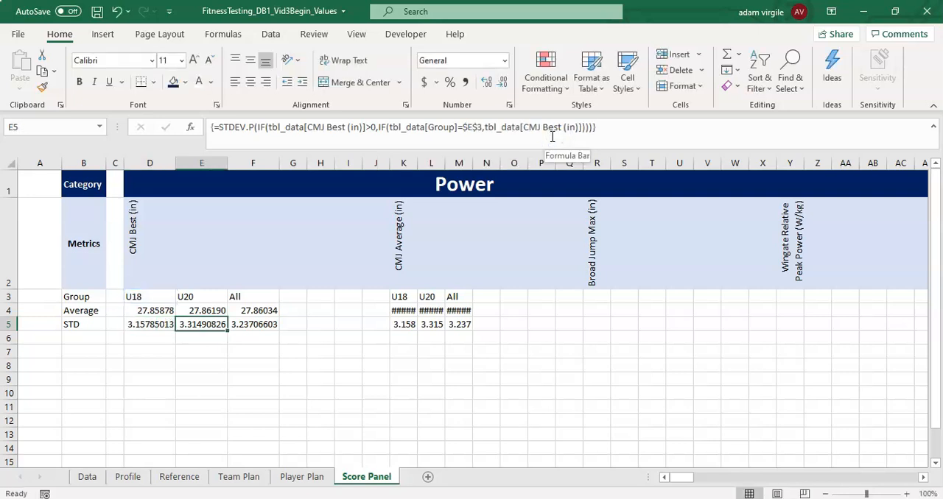
{"action": "left_click", "coordinate": [468, 127]}
{"action": "key", "text": "BackSpace"}
{"action": "key", "text": "Delete"}
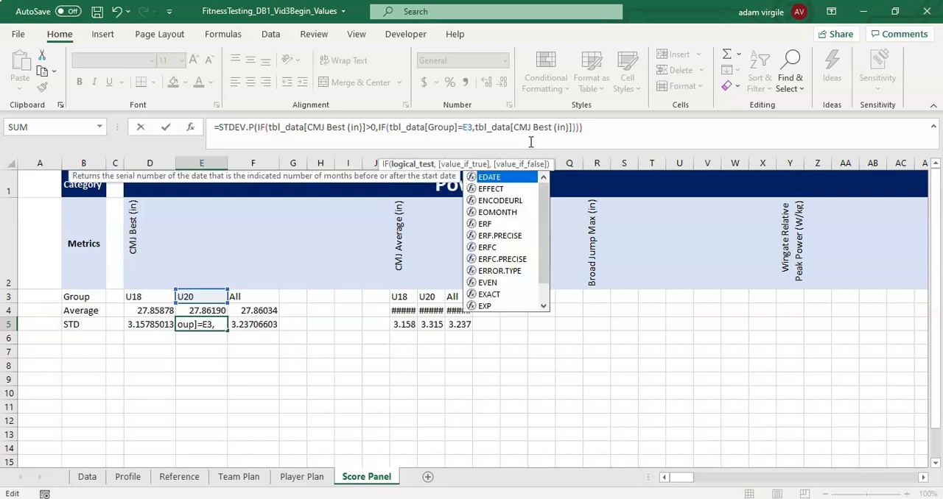
{"action": "key", "text": "ctrl+shift+Return"}
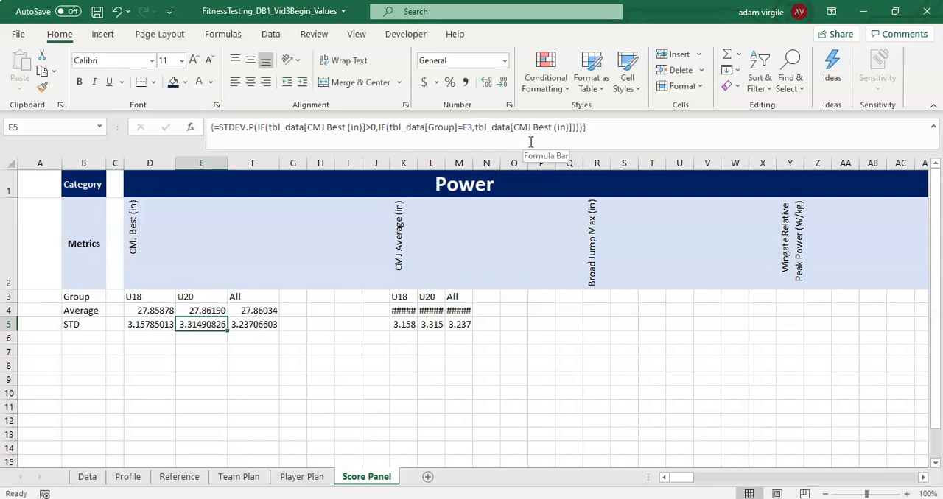
{"action": "left_click", "coordinate": [398, 314]}
{"action": "left_click", "coordinate": [235, 328]}
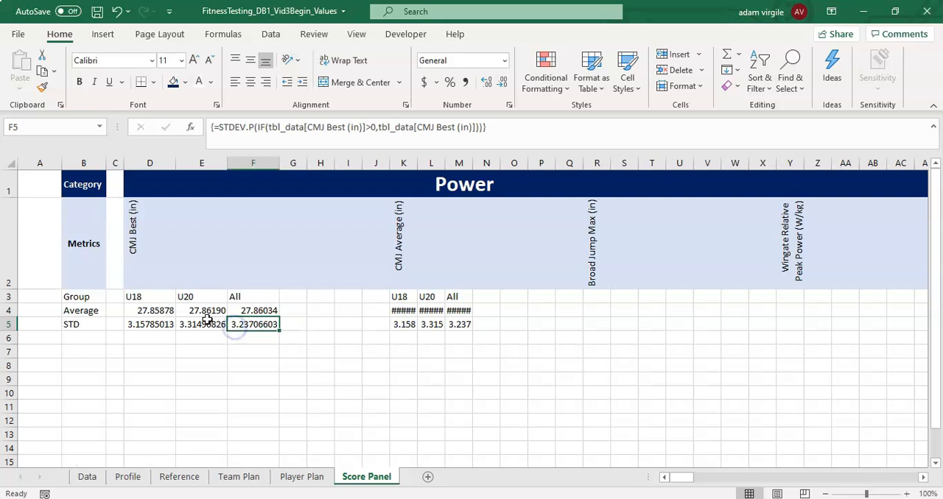
{"action": "left_click", "coordinate": [411, 310]}
{"action": "left_click", "coordinate": [400, 294]}
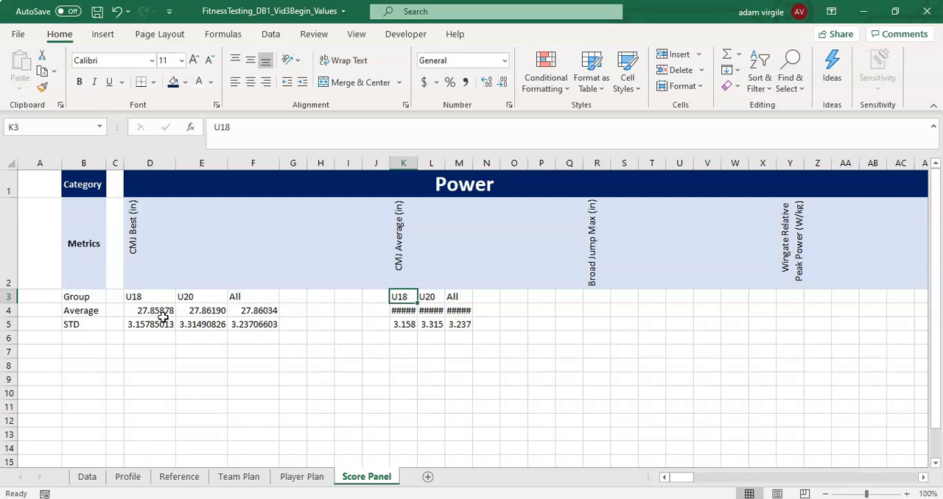
- Copy the block D3:F5 to row 3 under the other Power metrics: CMJ Average (K3), Broad Jump Max (R3) and Wingate Relative Peak Power (Y3)
{"action": "left_click_drag", "start_coordinate": [152, 313], "coordinate": [257, 326]}
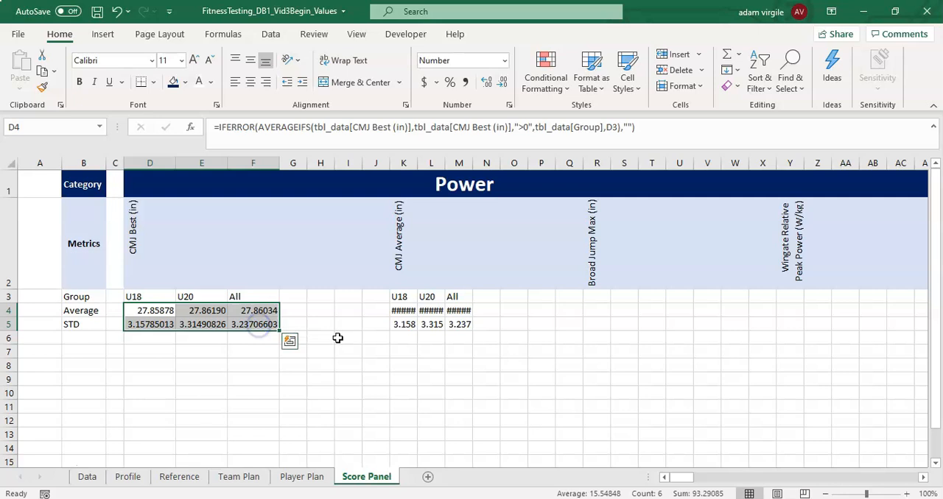
{"action": "key", "text": "ctrl+c"}
{"action": "left_click_drag", "start_coordinate": [158, 298], "coordinate": [270, 329]}
{"action": "key", "text": "ctrl+c"}
{"action": "left_click", "coordinate": [399, 295]}
{"action": "key", "text": "ctrl+v"}
{"action": "left_click", "coordinate": [599, 296]}
{"action": "key", "text": "ctrl+v"}
{"action": "left_click_drag", "start_coordinate": [682, 478], "coordinate": [694, 479]}
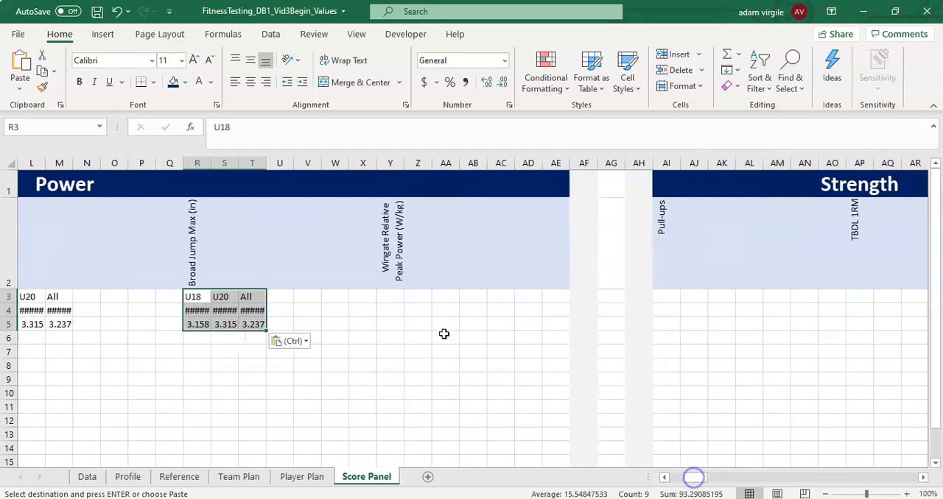
{"action": "left_click", "coordinate": [391, 298]}
{"action": "key", "text": "ctrl+v"}
- Paste the copied block under the Strength metrics Pull-ups (AI3), TBDL 1RM (AP3) and Iso Leg Press Average (AW3)
{"action": "left_click", "coordinate": [671, 297]}
{"action": "key", "text": "ctrl+v"}
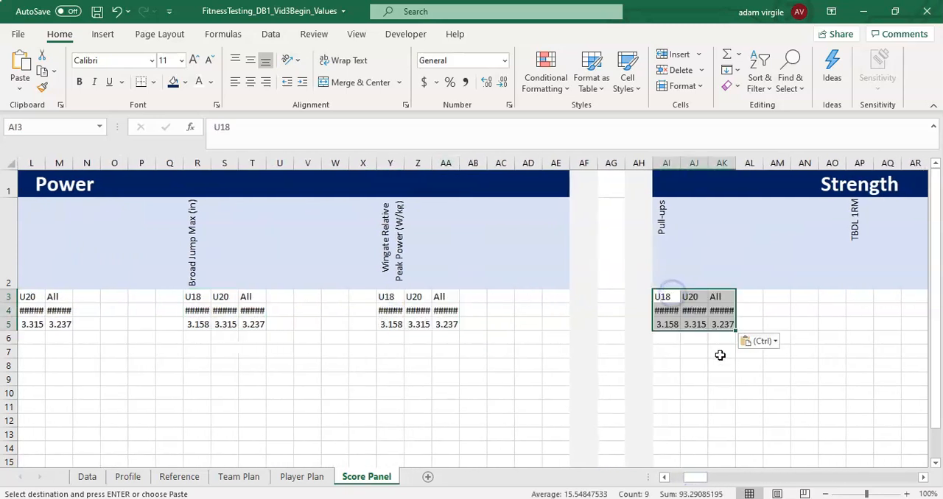
{"action": "left_click_drag", "start_coordinate": [697, 479], "coordinate": [709, 480]}
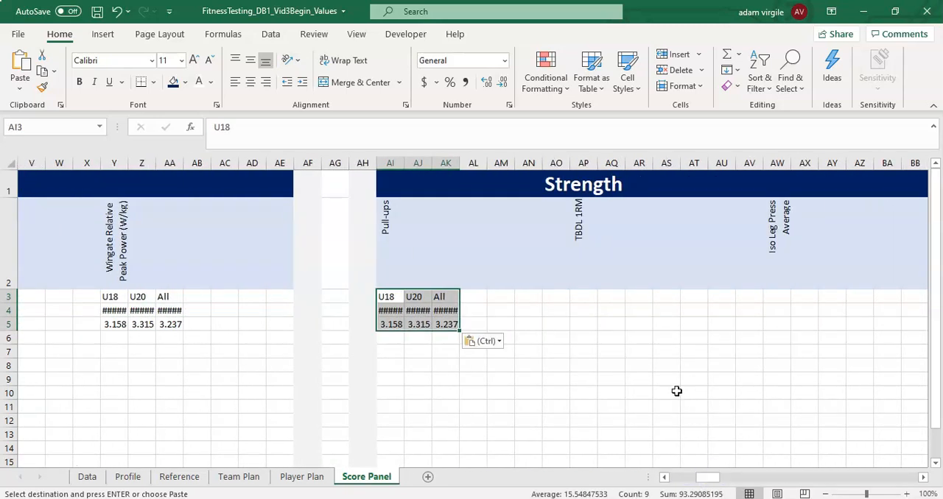
{"action": "left_click", "coordinate": [579, 296]}
{"action": "key", "text": "ctrl+v"}
{"action": "left_click", "coordinate": [772, 298]}
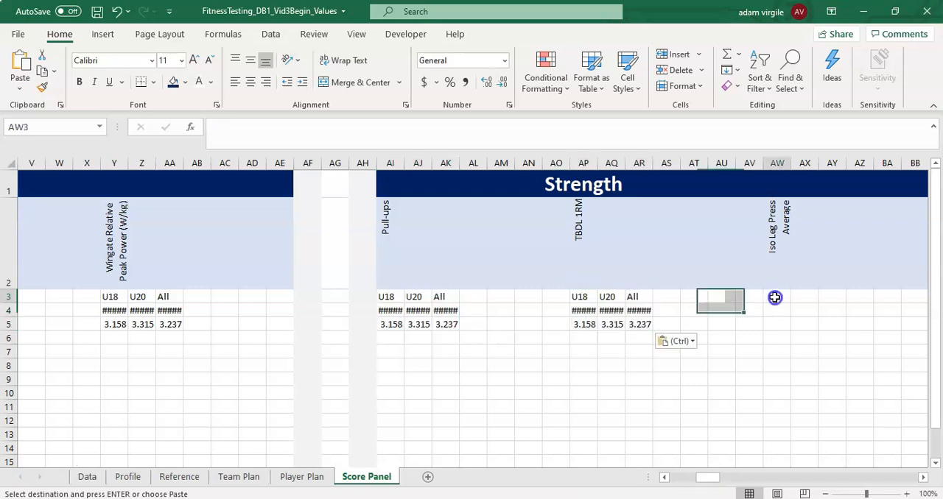
{"action": "key", "text": "ctrl+v"}
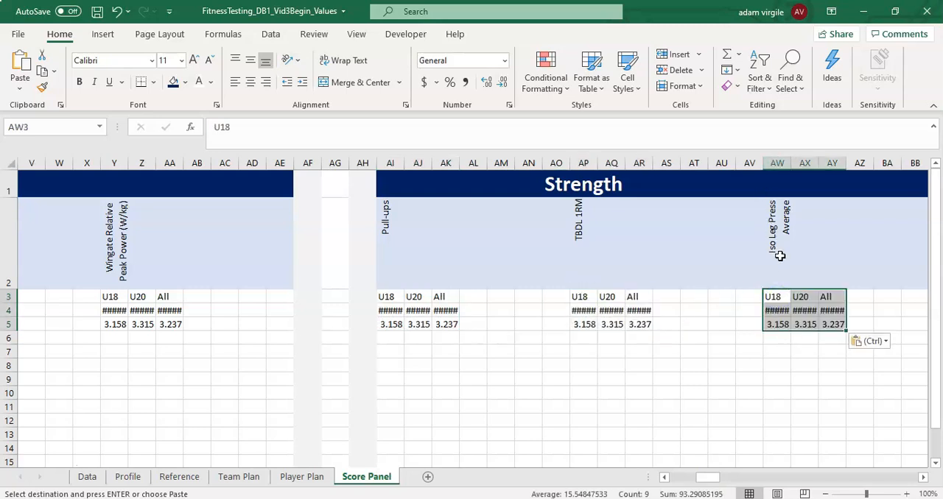
- Paste the copied block in row 3 under the Speed metrics 10M Sprint, 20M Sprint, On-ice 6M Time and the last Speed metric
{"action": "left_click_drag", "start_coordinate": [719, 482], "coordinate": [733, 480]}
{"action": "left_click", "coordinate": [511, 297]}
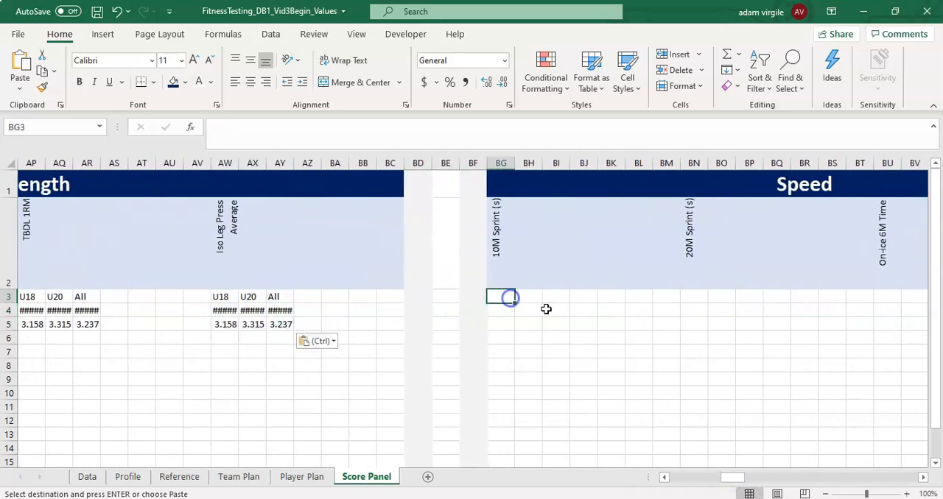
{"action": "key", "text": "ctrl+v"}
{"action": "left_click", "coordinate": [683, 293]}
{"action": "key", "text": "ctrl+v"}
{"action": "left_click", "coordinate": [883, 295]}
{"action": "key", "text": "ctrl+v"}
{"action": "left_click_drag", "start_coordinate": [733, 478], "coordinate": [779, 478]}
{"action": "left_click", "coordinate": [666, 296]}
{"action": "key", "text": "ctrl+v"}
- Paste the copied block under the Conditioning metrics VO2max (CM3), Wingate Relative Mean Power (CT3), On-ice 2-Lap Avg Time (DA3) and Body Fat Percent (DH3)
{"action": "left_click", "coordinate": [287, 297]}
{"action": "key", "text": "ctrl+v"}
{"action": "left_click", "coordinate": [470, 297]}
{"action": "key", "text": "ctrl+v"}
{"action": "left_click", "coordinate": [665, 298]}
{"action": "key", "text": "ctrl+v"}
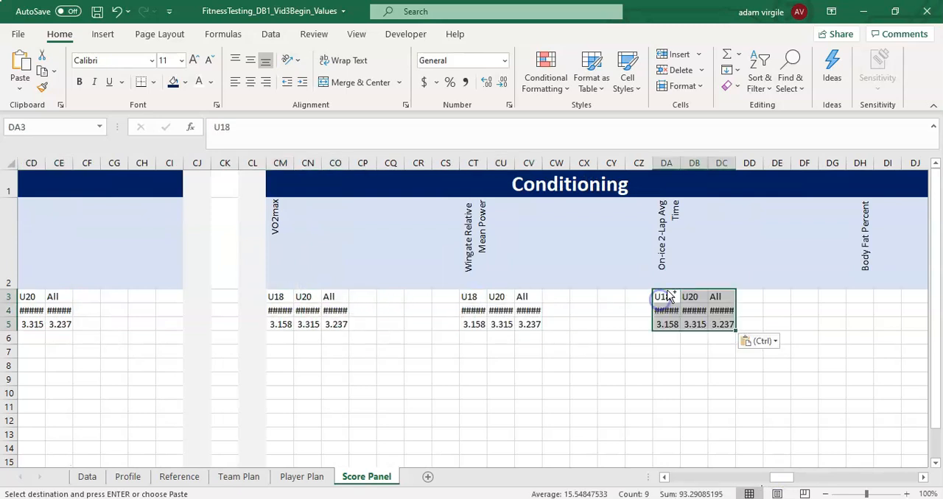
{"action": "left_click_drag", "start_coordinate": [772, 478], "coordinate": [788, 476]}
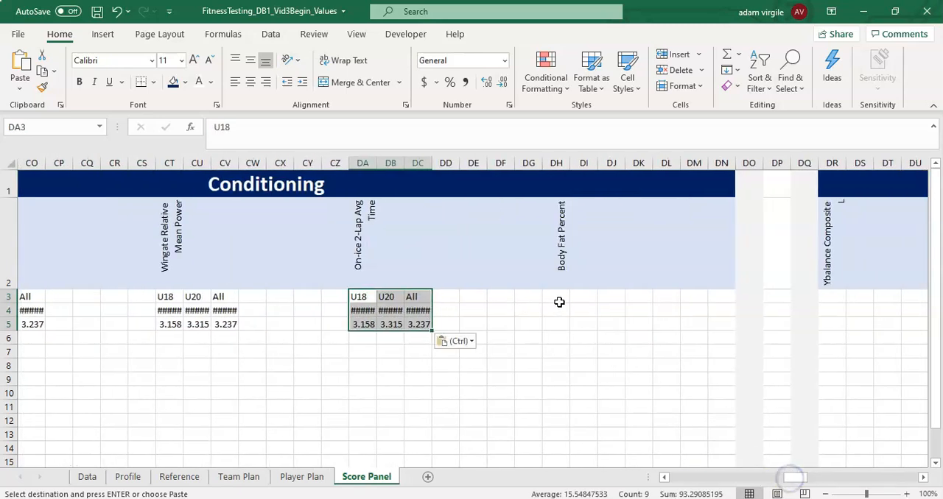
{"action": "left_click", "coordinate": [557, 298]}
{"action": "key", "text": "ctrl+v"}
{"action": "left_click", "coordinate": [639, 298]}
- Paste the copied block in row 3 under every Movement / Asymmetry metric, from Ybalance Composite L (DR3) through Iso Leg Press %Diff (FH3)
{"action": "left_click", "coordinate": [828, 297]}
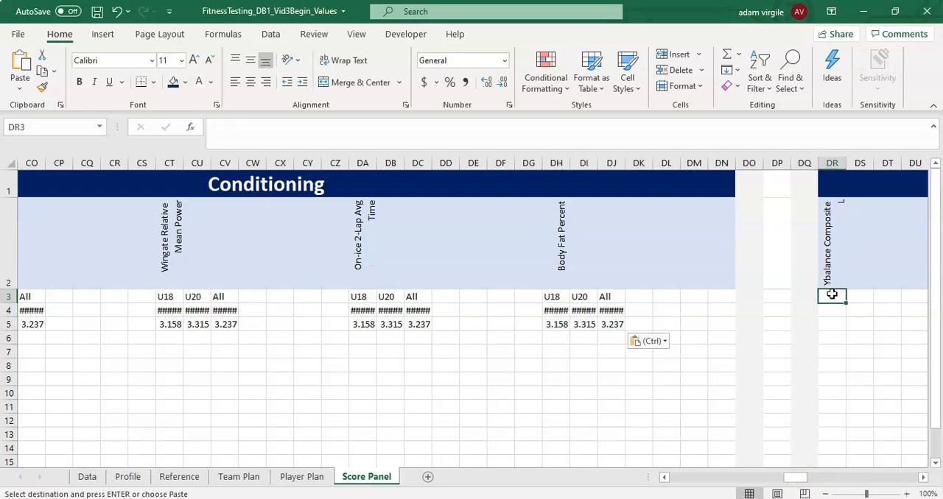
{"action": "left_click_drag", "start_coordinate": [794, 477], "coordinate": [813, 472]}
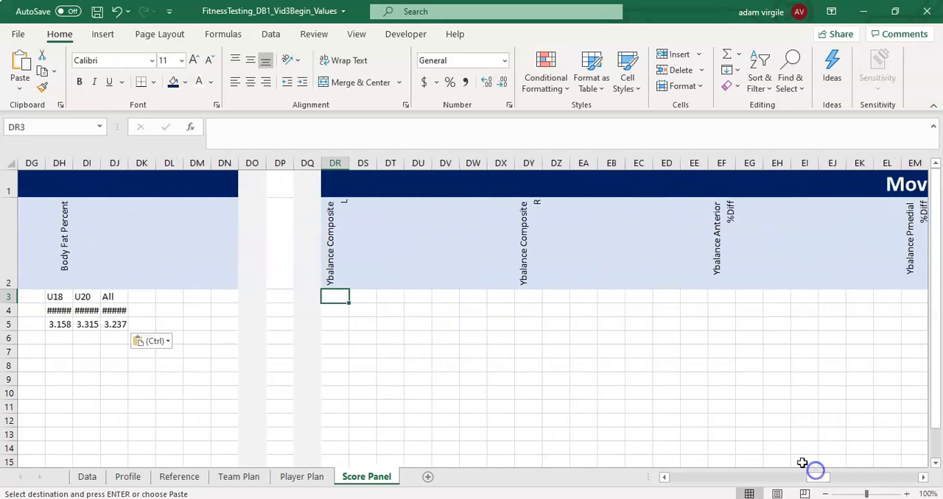
{"action": "key", "text": "ctrl+c"}
{"action": "left_click", "coordinate": [532, 295]}
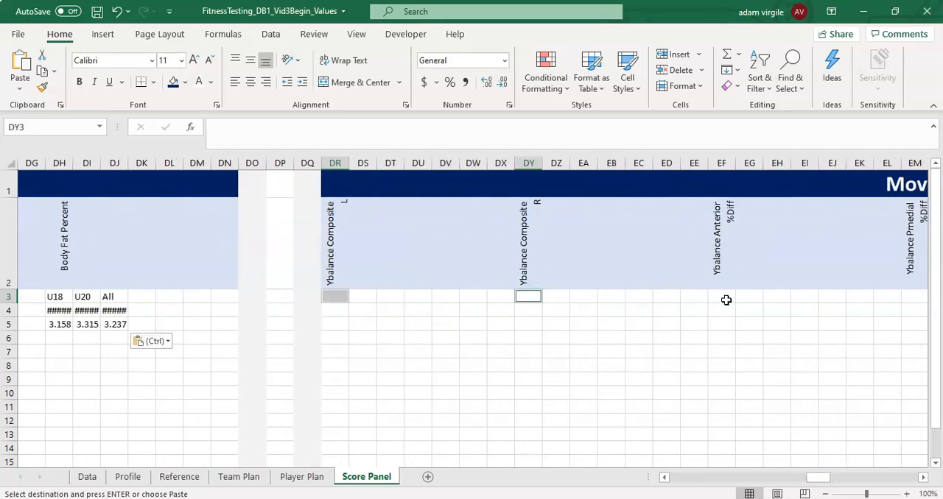
{"action": "left_click", "coordinate": [724, 296]}
{"action": "left_click_drag", "start_coordinate": [826, 477], "coordinate": [842, 477]}
{"action": "left_click", "coordinate": [533, 295], "text": "ctrl"}
{"action": "left_click", "coordinate": [718, 297], "text": "ctrl"}
{"action": "left_click", "coordinate": [912, 296], "text": "ctrl"}
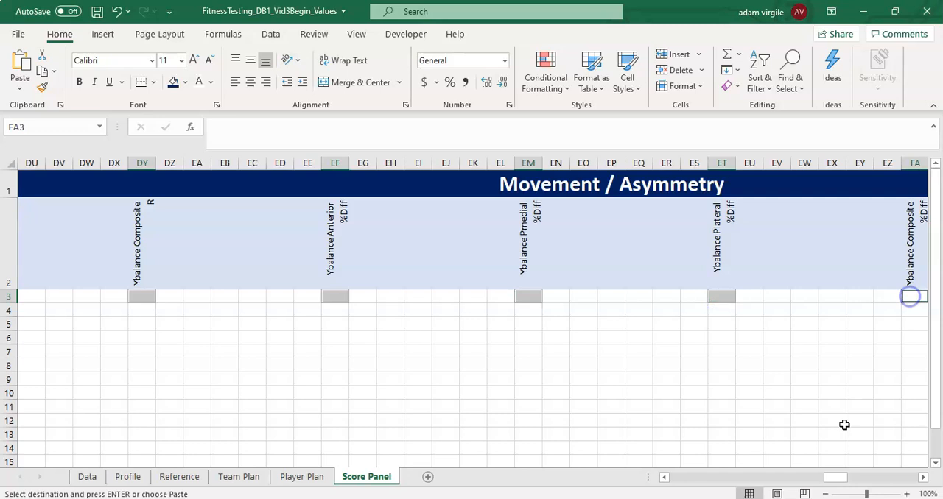
{"action": "left_click_drag", "start_coordinate": [831, 480], "coordinate": [855, 477]}
{"action": "left_click", "coordinate": [556, 296], "text": "ctrl"}
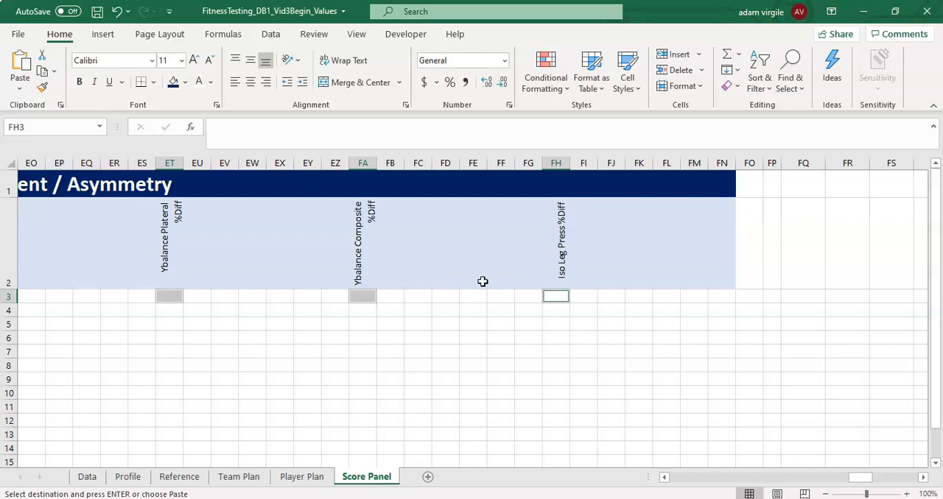
{"action": "key", "text": "ctrl+v"}
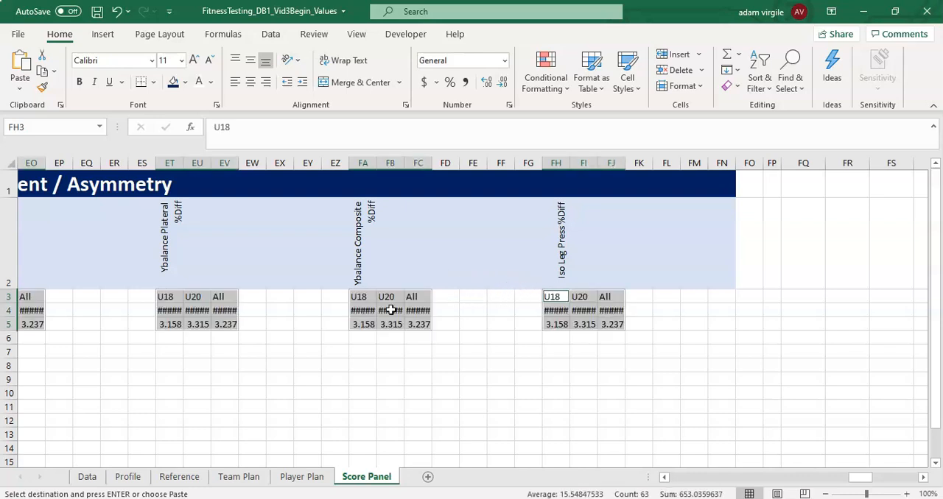
{"action": "right_click", "coordinate": [565, 305]}
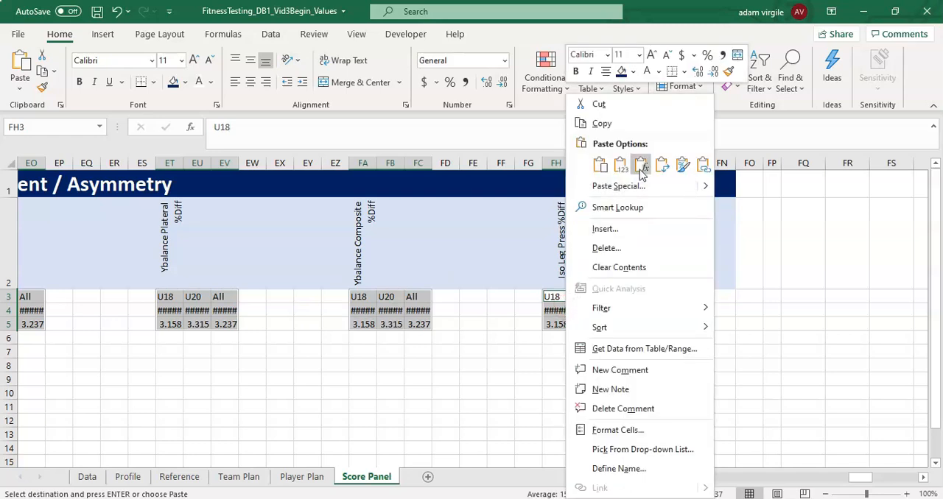
{"action": "left_click", "coordinate": [601, 165]}
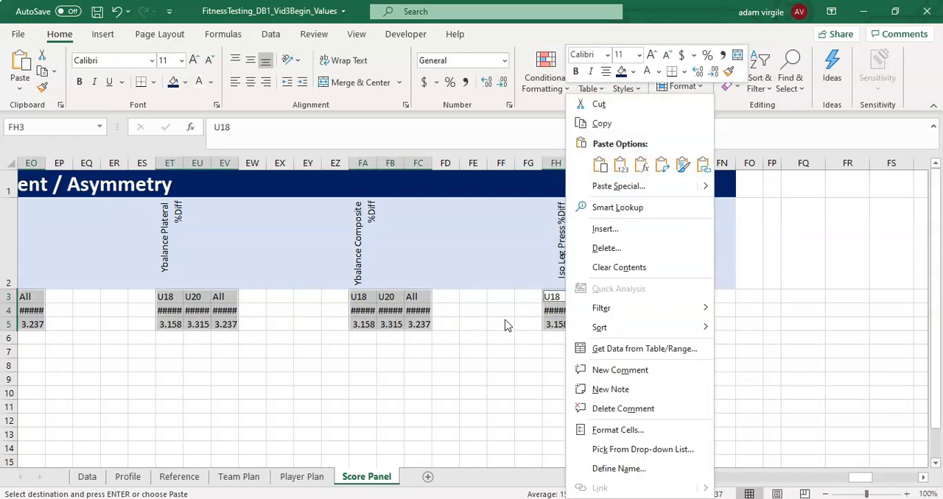
{"action": "left_click", "coordinate": [505, 322]}
{"action": "left_click", "coordinate": [644, 339]}
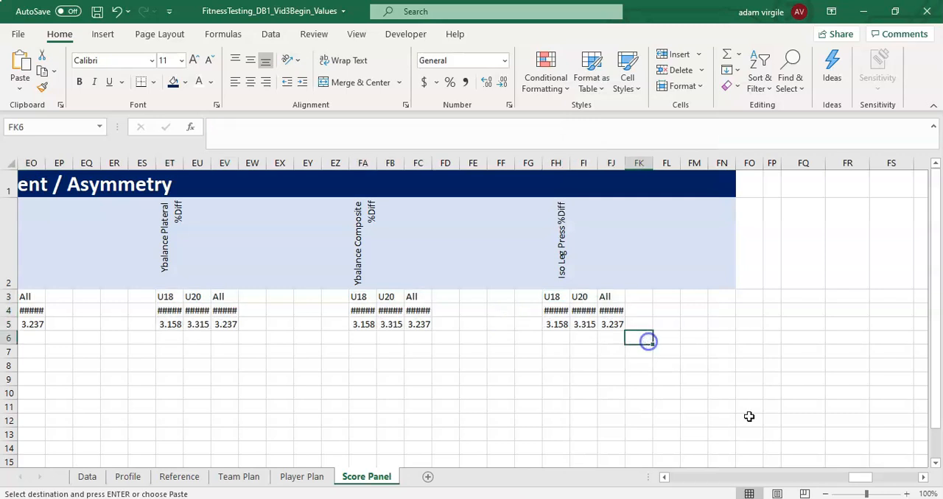
- Compare the pasted STD formula under CMJ Average (K5) with the Power metric names in row 2
{"action": "left_click_drag", "start_coordinate": [861, 478], "coordinate": [639, 478]}
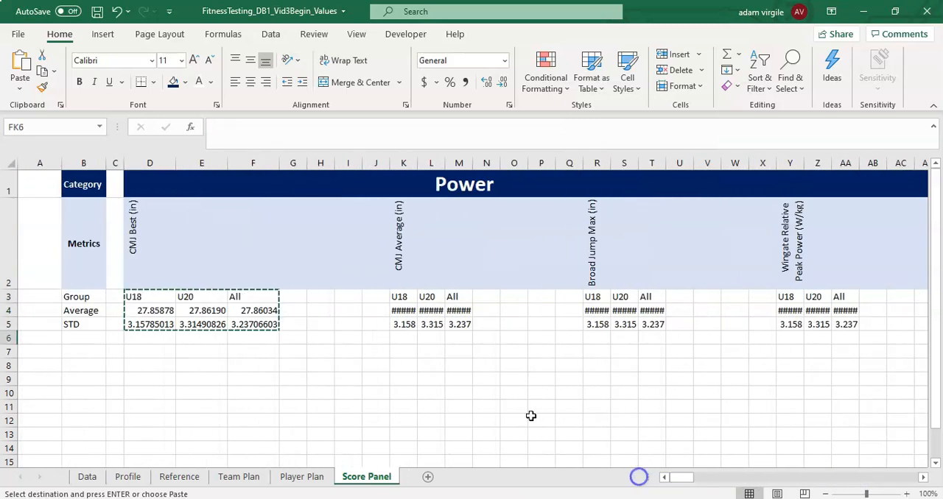
{"action": "left_click", "coordinate": [401, 325]}
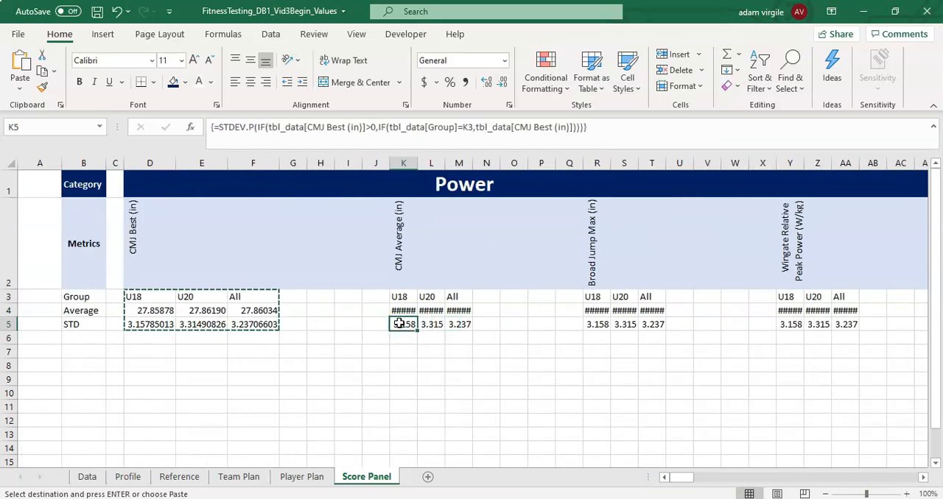
{"action": "left_click", "coordinate": [134, 220]}
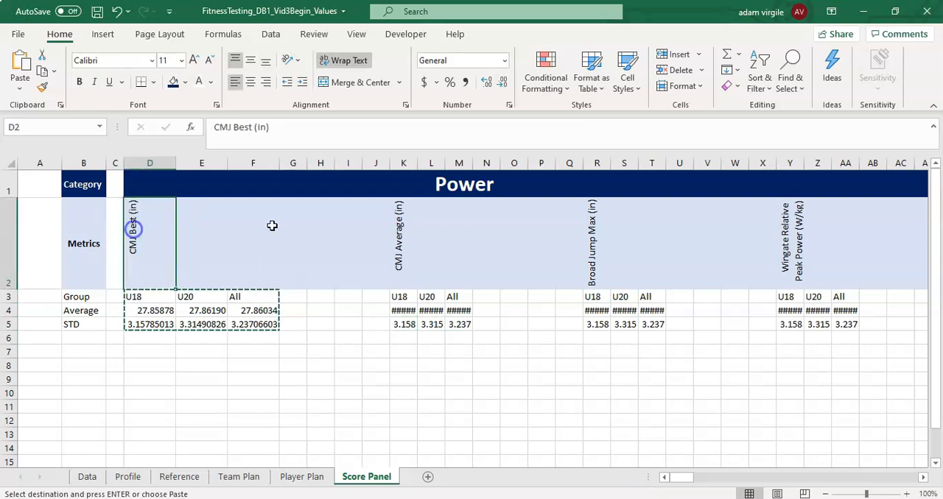
{"action": "left_click", "coordinate": [396, 231]}
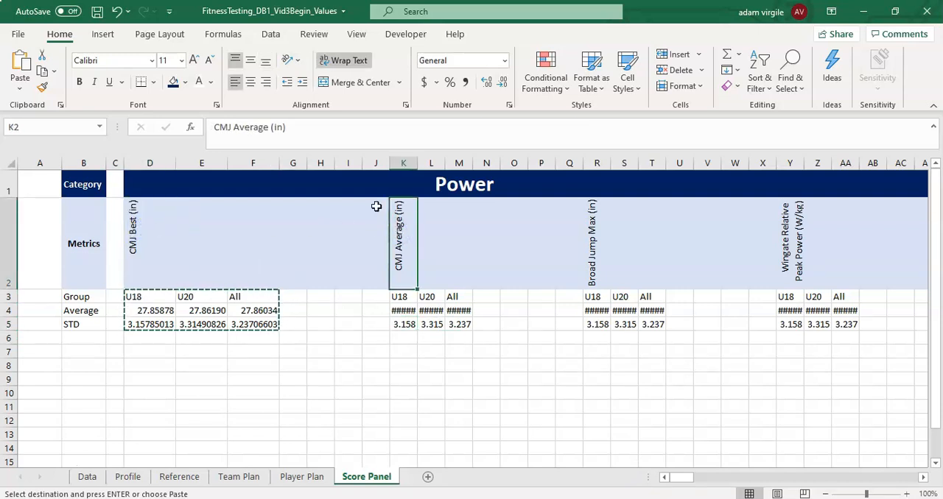
{"action": "left_click_drag", "start_coordinate": [303, 131], "coordinate": [166, 127]}
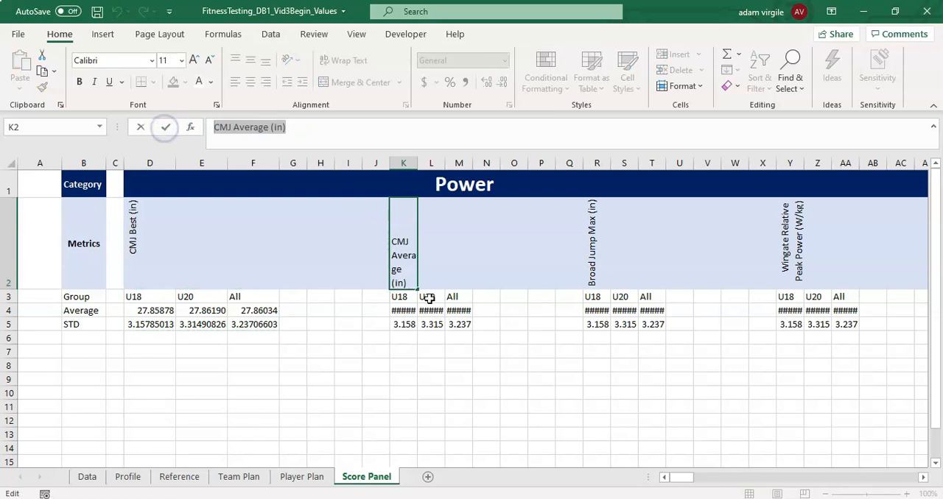
{"action": "left_click", "coordinate": [404, 256]}
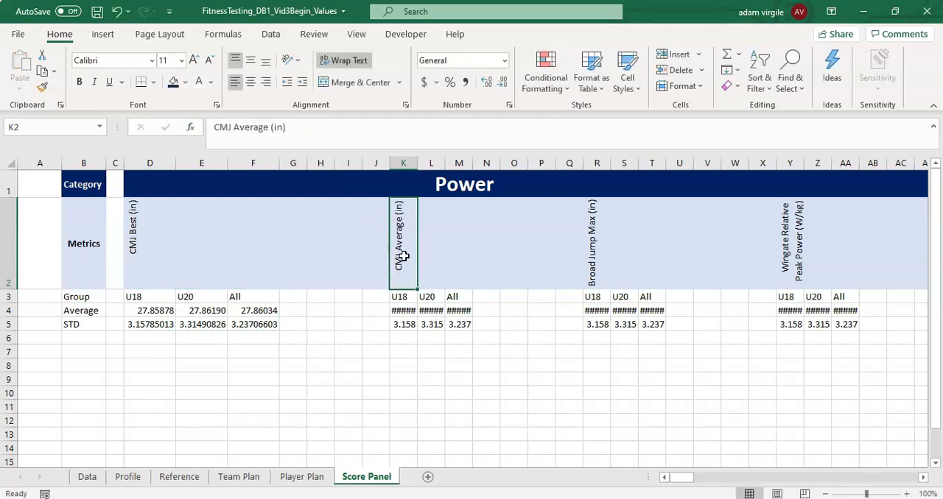
{"action": "left_click", "coordinate": [805, 258]}
{"action": "left_click", "coordinate": [792, 259]}
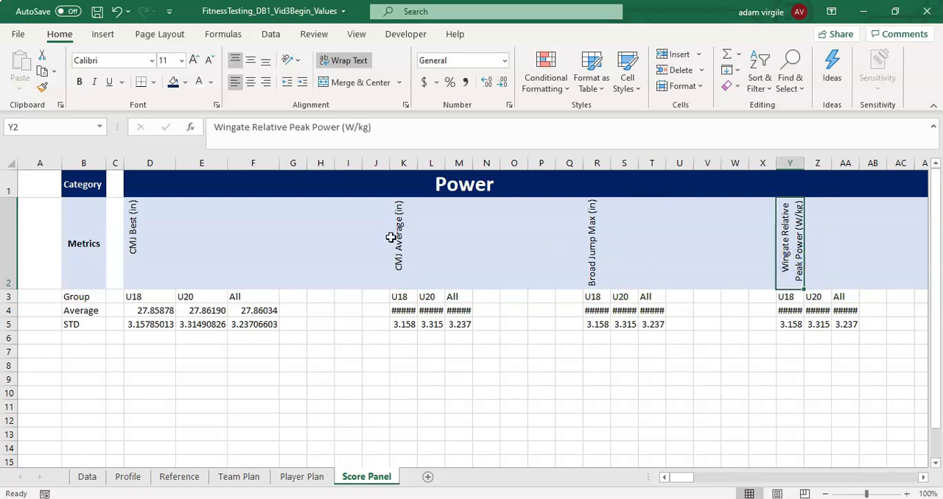
{"action": "key", "text": "ctrl+Left"}
{"action": "key", "text": "ctrl+Left"}
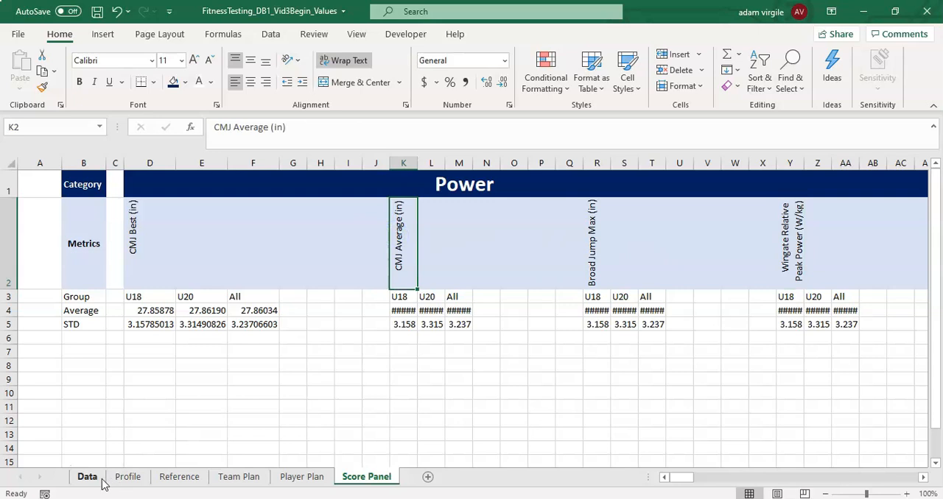
- Check the metric column headers on the Data sheet against the Average formula in K4 and the metric name in K2
{"action": "left_click", "coordinate": [86, 477]}
{"action": "left_click", "coordinate": [386, 190]}
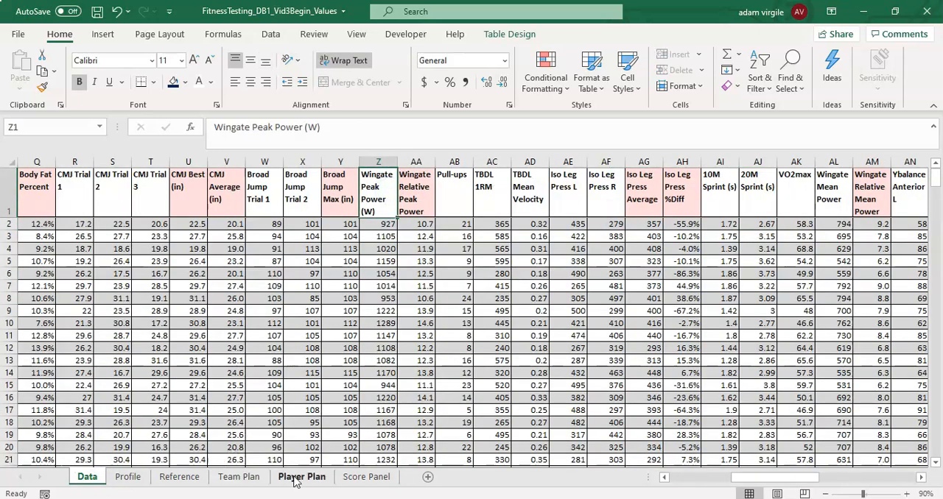
{"action": "left_click", "coordinate": [305, 477]}
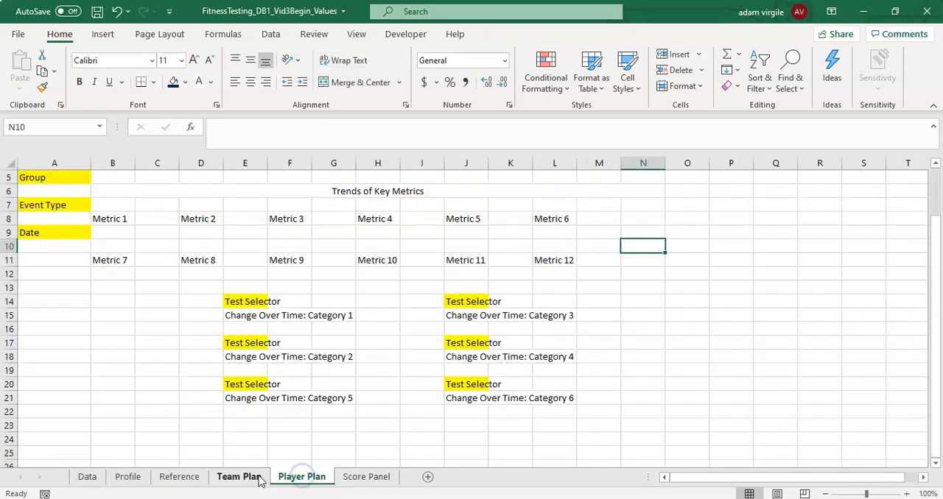
{"action": "left_click", "coordinate": [347, 479]}
{"action": "left_click", "coordinate": [403, 310]}
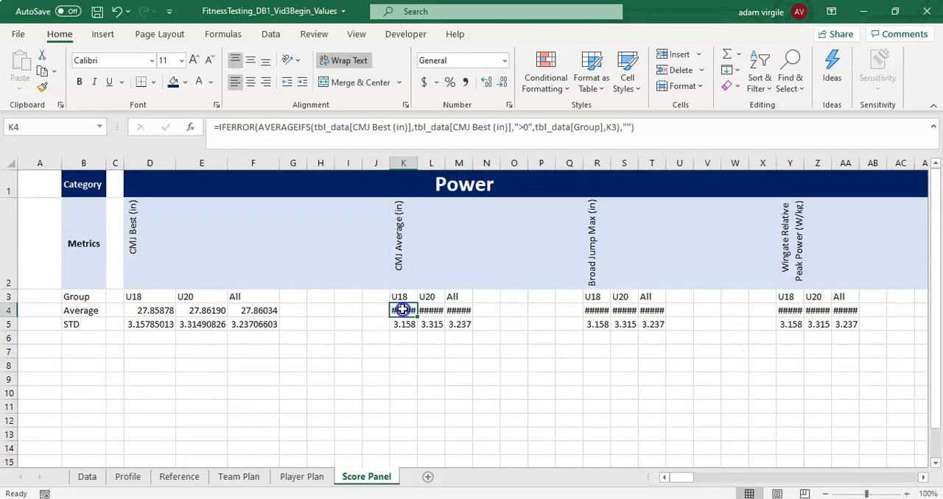
{"action": "left_click", "coordinate": [399, 217]}
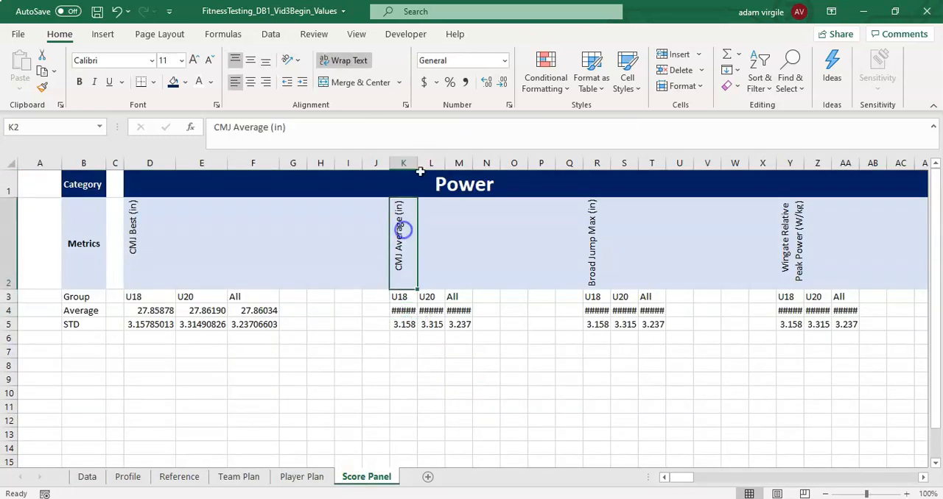
{"action": "left_click_drag", "start_coordinate": [348, 127], "coordinate": [193, 131]}
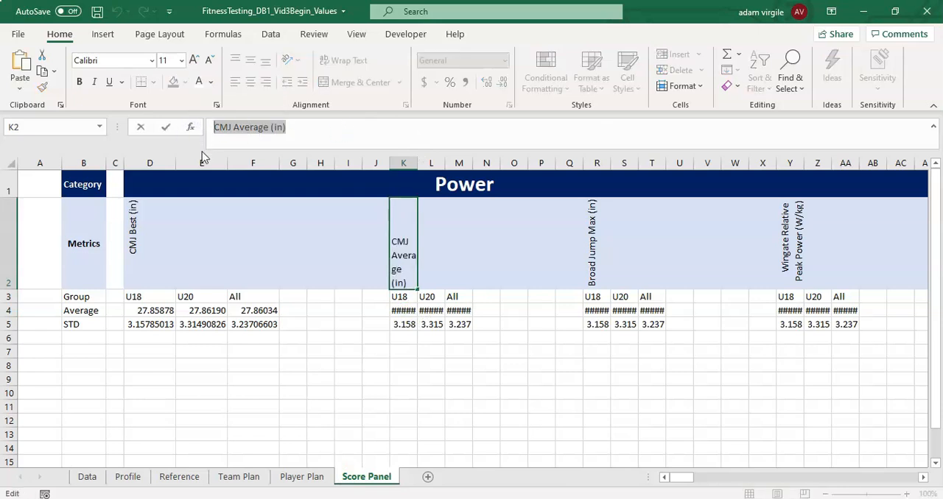
- Copy the metric name CMJ Best (in) from D2 and enter it as the find text in Find and Replace
{"action": "left_click", "coordinate": [138, 232]}
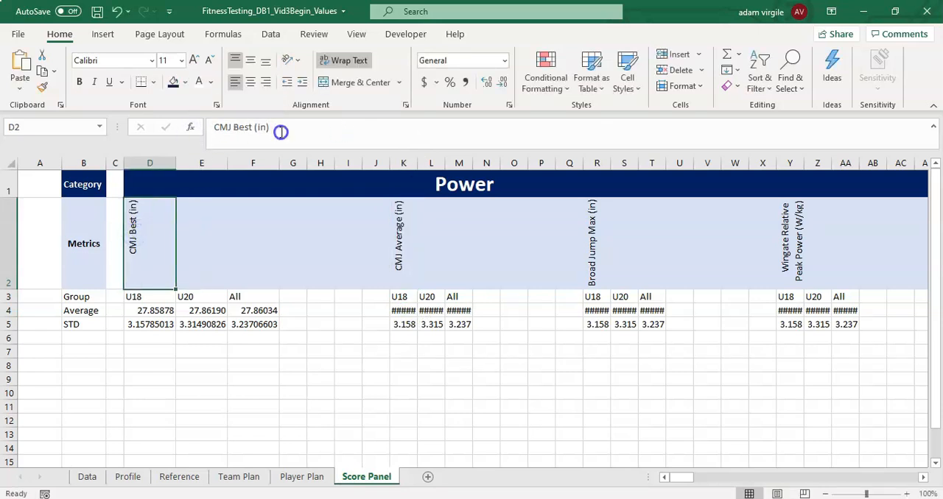
{"action": "left_click_drag", "start_coordinate": [278, 128], "coordinate": [194, 144]}
{"action": "left_click_drag", "start_coordinate": [285, 140], "coordinate": [165, 127]}
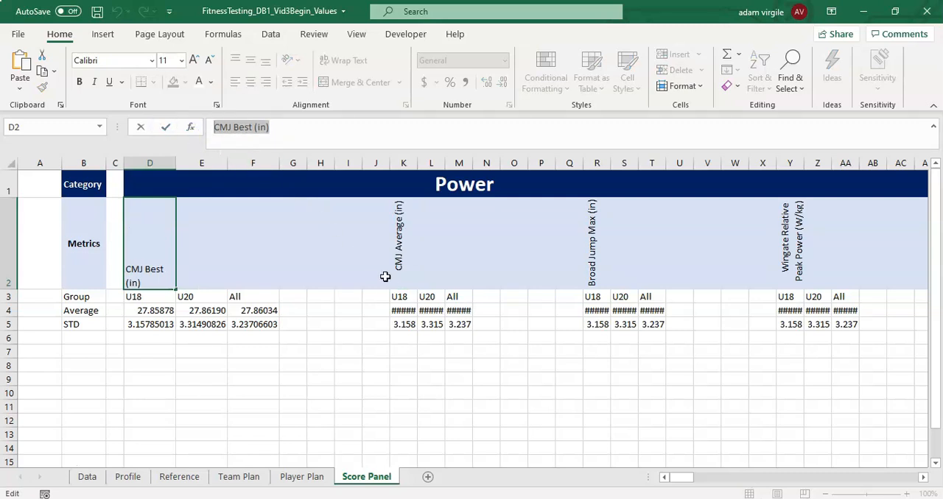
{"action": "key", "text": "Escape"}
{"action": "left_click", "coordinate": [400, 297]}
{"action": "left_click", "coordinate": [529, 354]}
{"action": "left_click", "coordinate": [787, 73]}
{"action": "left_click", "coordinate": [803, 124]}
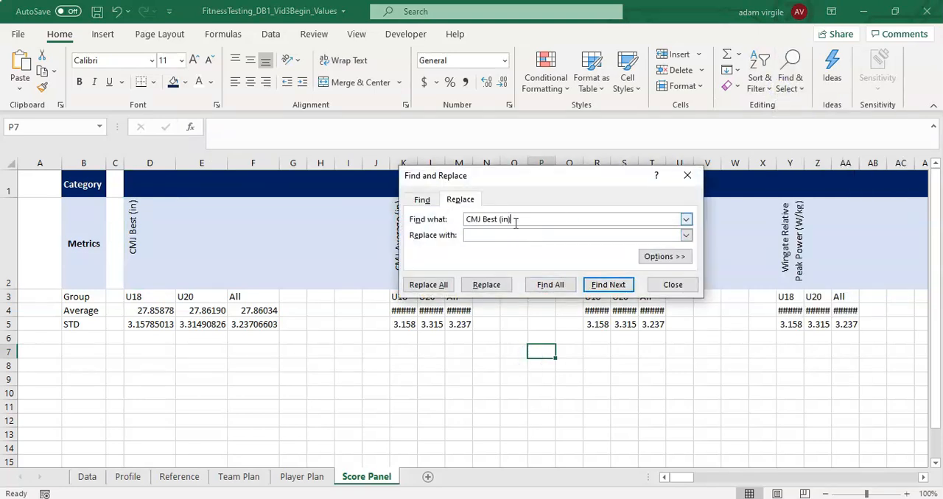
{"action": "left_click", "coordinate": [668, 286]}
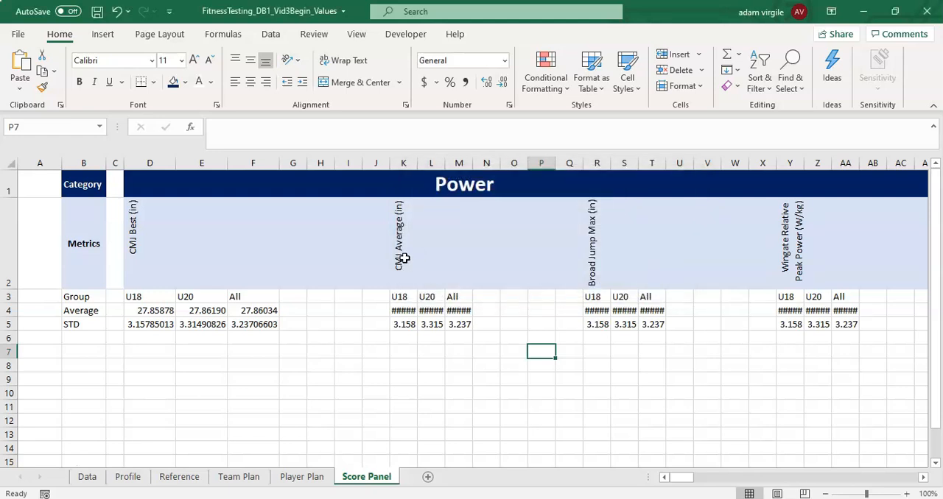
- Copy the metric name CMJ Average (in) from K2 and enter it as the replacement text in Find and Replace
{"action": "left_click", "coordinate": [399, 310]}
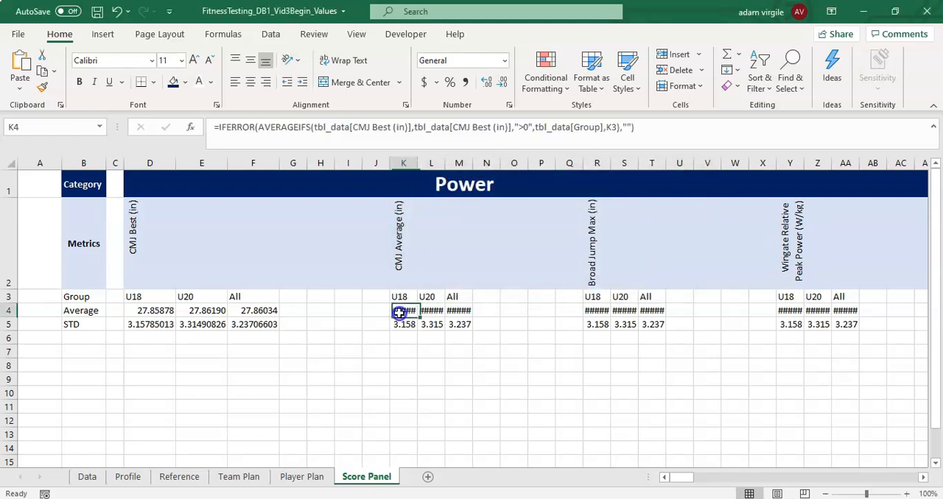
{"action": "left_click", "coordinate": [400, 252]}
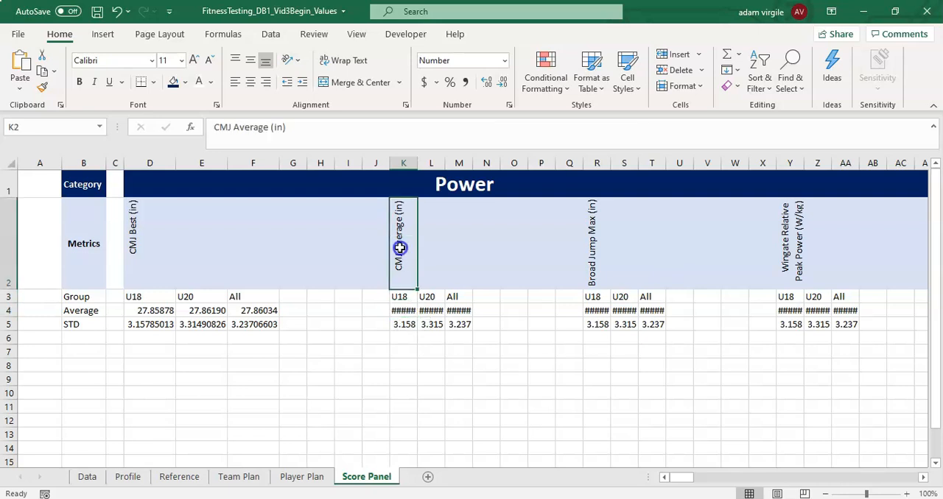
{"action": "left_click", "coordinate": [294, 130]}
{"action": "left_click_drag", "start_coordinate": [293, 130], "coordinate": [174, 129]}
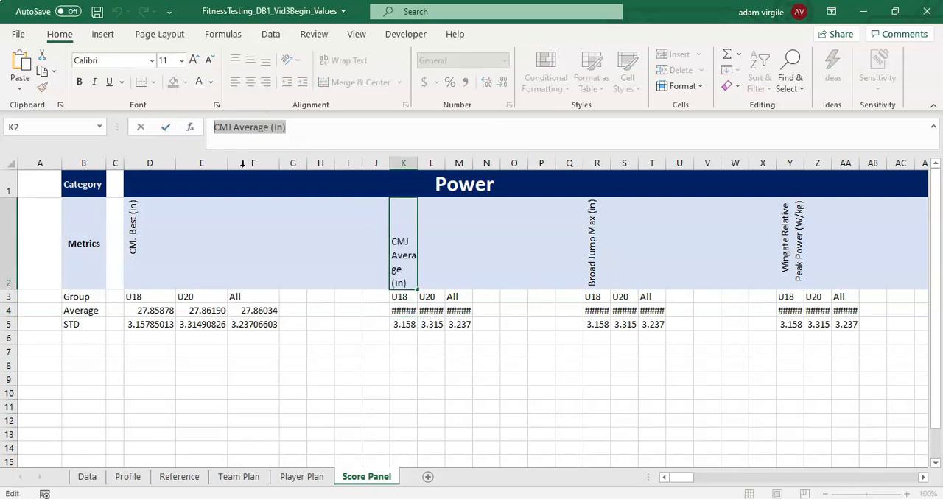
{"action": "key", "text": "Escape"}
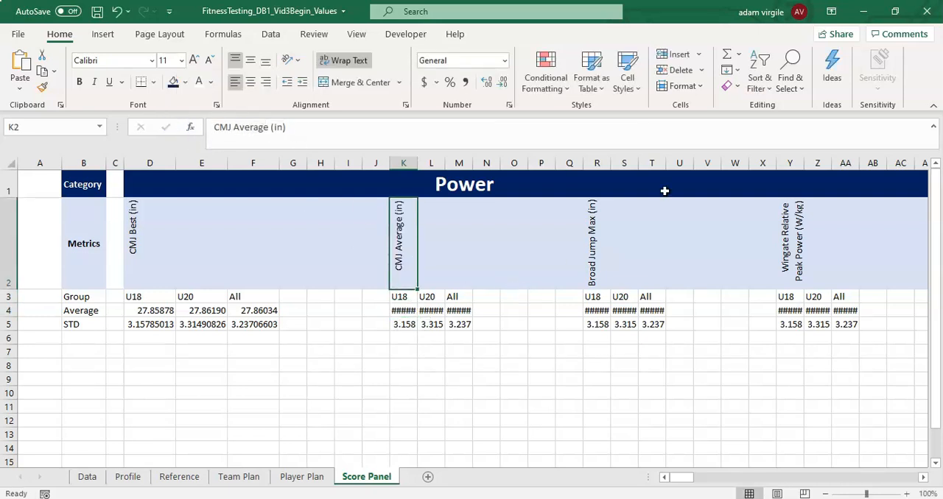
{"action": "left_click", "coordinate": [790, 83]}
{"action": "left_click", "coordinate": [803, 124]}
{"action": "left_click", "coordinate": [554, 251]}
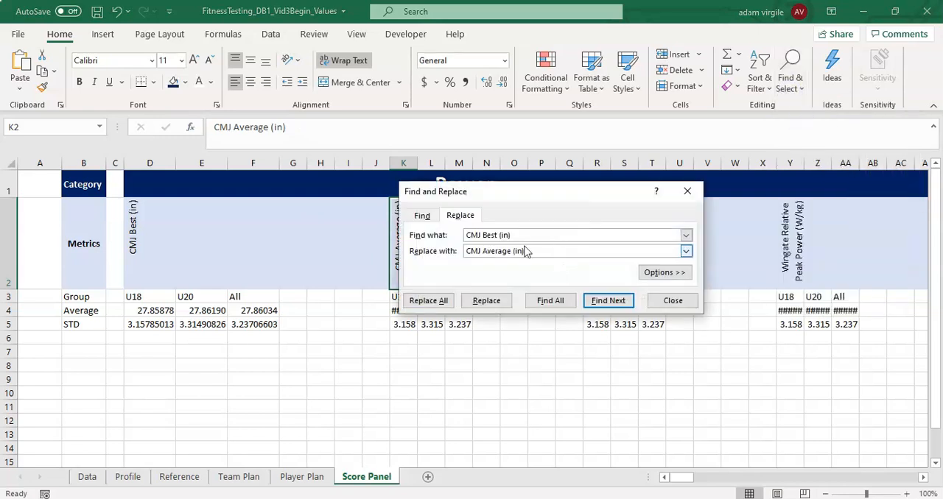
- Replace all instances of CMJ Best (in) with CMJ Average (in) in the Average and STD formulas in K4:M5
{"action": "left_click_drag", "start_coordinate": [525, 196], "coordinate": [597, 187]}
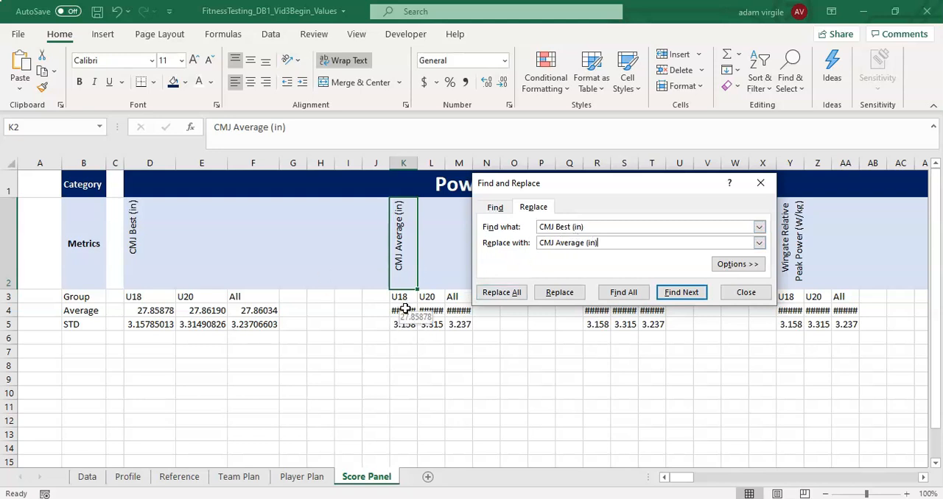
{"action": "left_click_drag", "start_coordinate": [403, 310], "coordinate": [460, 324]}
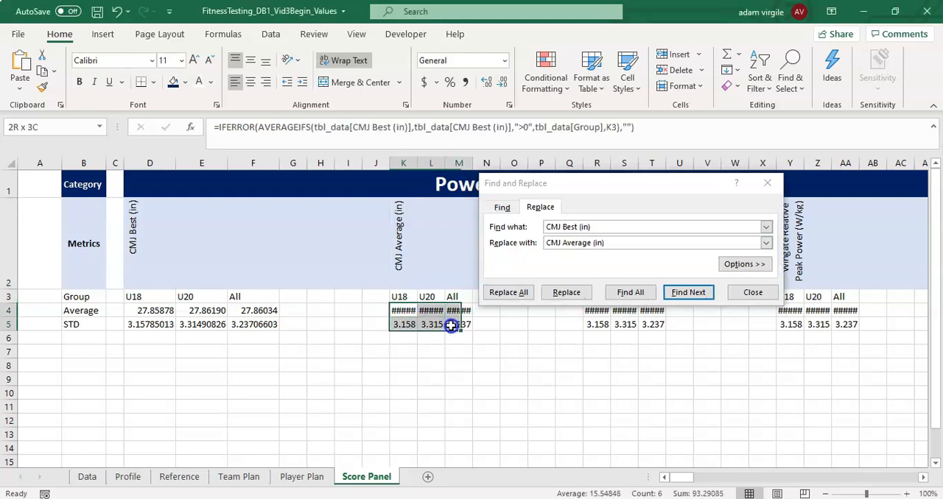
{"action": "left_click_drag", "start_coordinate": [561, 183], "coordinate": [592, 171]}
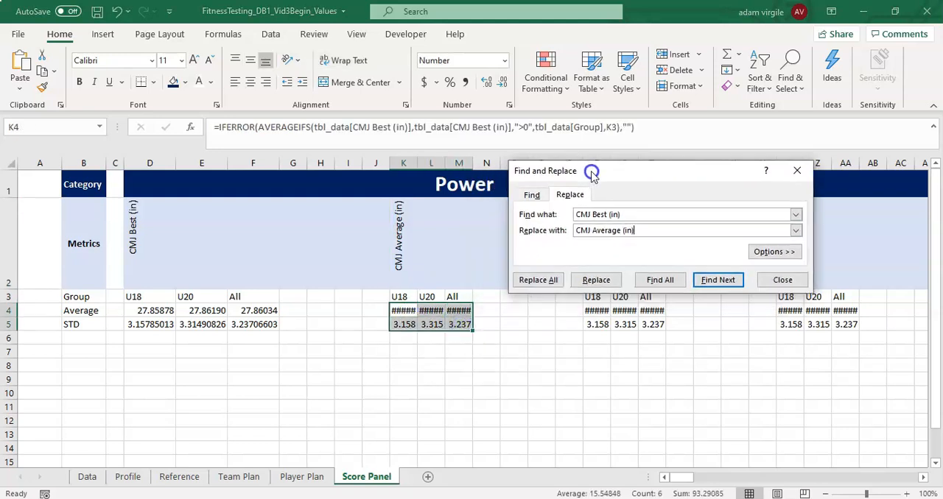
{"action": "left_click", "coordinate": [538, 284]}
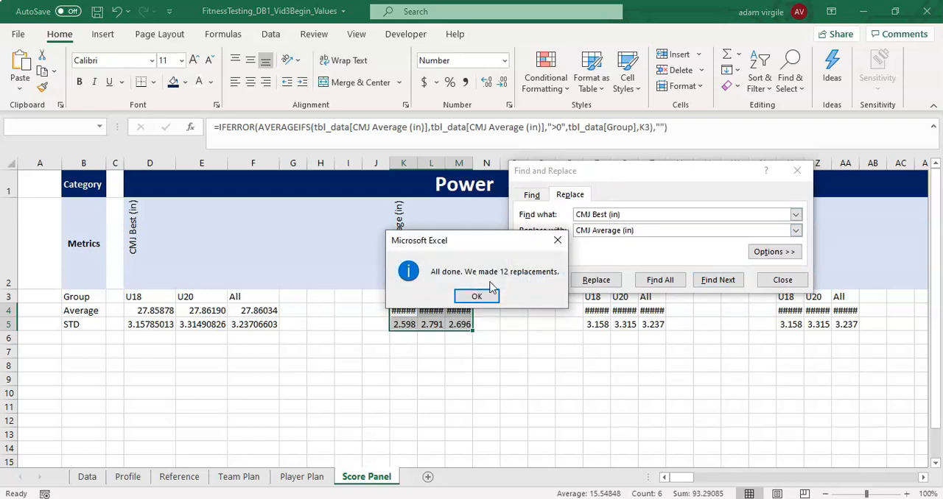
- Dismiss the replacement confirmation and move the Find and Replace dialog clear of the Broad Jump Max (in) block in columns R:T
{"action": "left_click", "coordinate": [477, 295]}
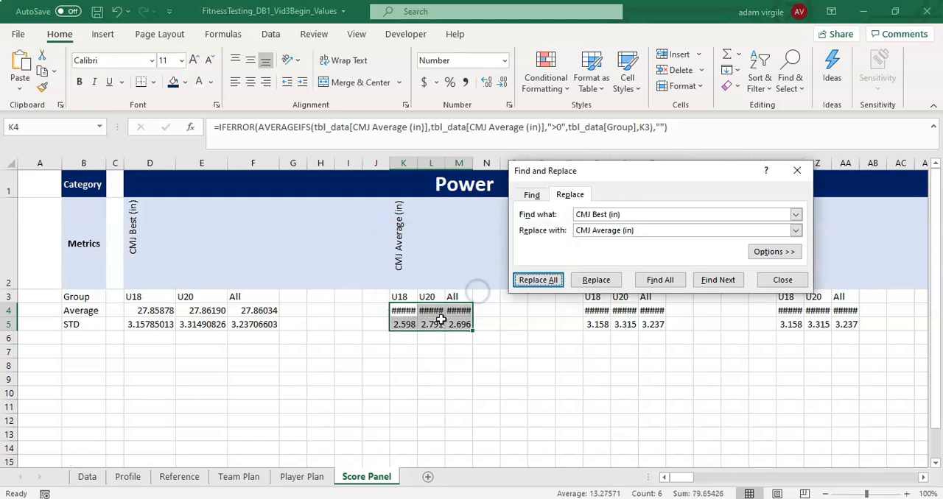
{"action": "left_click_drag", "start_coordinate": [603, 178], "coordinate": [581, 258]}
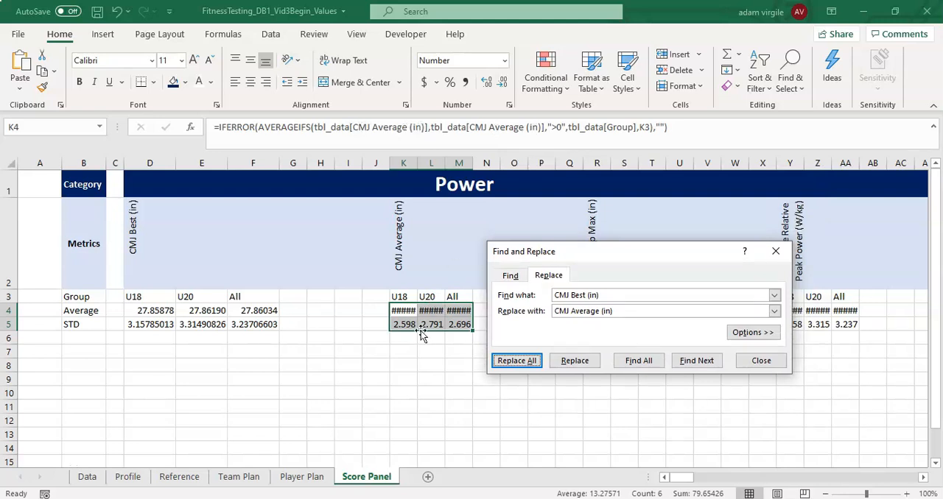
{"action": "left_click", "coordinate": [763, 362]}
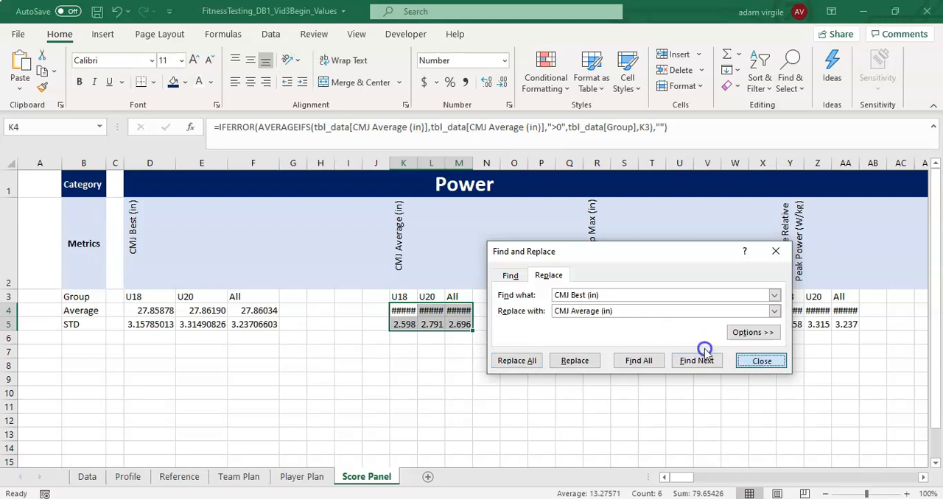
{"action": "left_click_drag", "start_coordinate": [607, 254], "coordinate": [341, 214]}
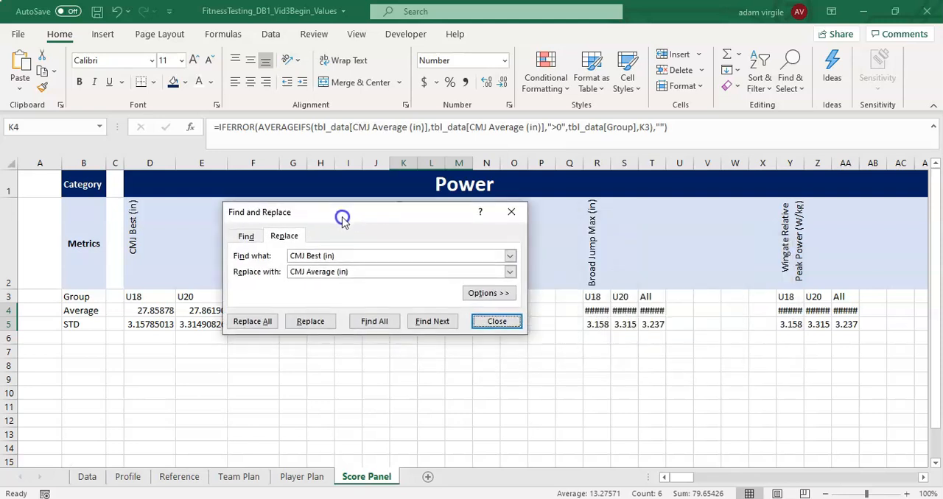
- Copy the metric name Broad Jump Max (in) from R2 and enter it as the replacement text in Find and Replace
{"action": "left_click", "coordinate": [597, 237]}
{"action": "left_click_drag", "start_coordinate": [364, 126], "coordinate": [186, 139]}
{"action": "key", "text": "ctrl+c"}
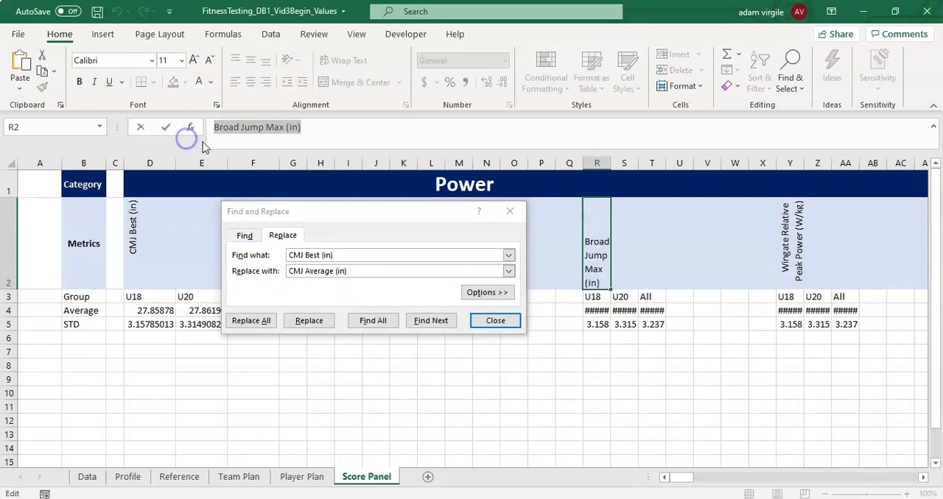
{"action": "left_click_drag", "start_coordinate": [351, 271], "coordinate": [253, 267]}
{"action": "key", "text": "ctrl+v"}
- Select the Average and STD formulas in R4:T5 as the range for replacing CMJ Best (in) with Broad Jump Max (in)
{"action": "left_click_drag", "start_coordinate": [602, 316], "coordinate": [662, 324]}
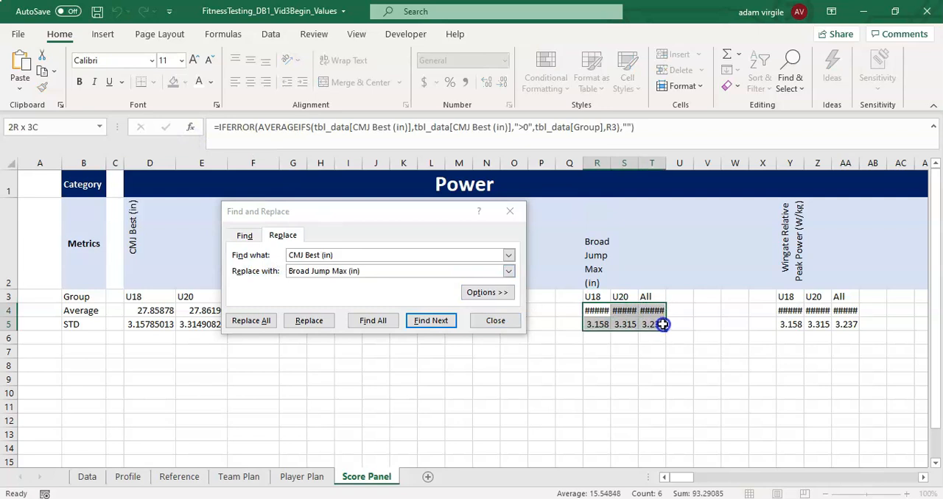
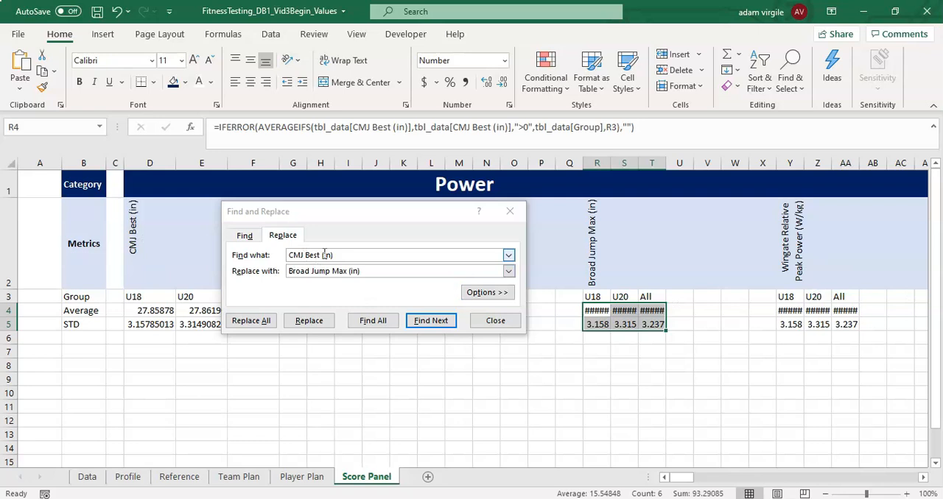
- Replace all instances of CMJ Best (in) with Broad Jump Max (in) in the selected Average and STD formulas in R4:T5
{"action": "left_click", "coordinate": [258, 322]}
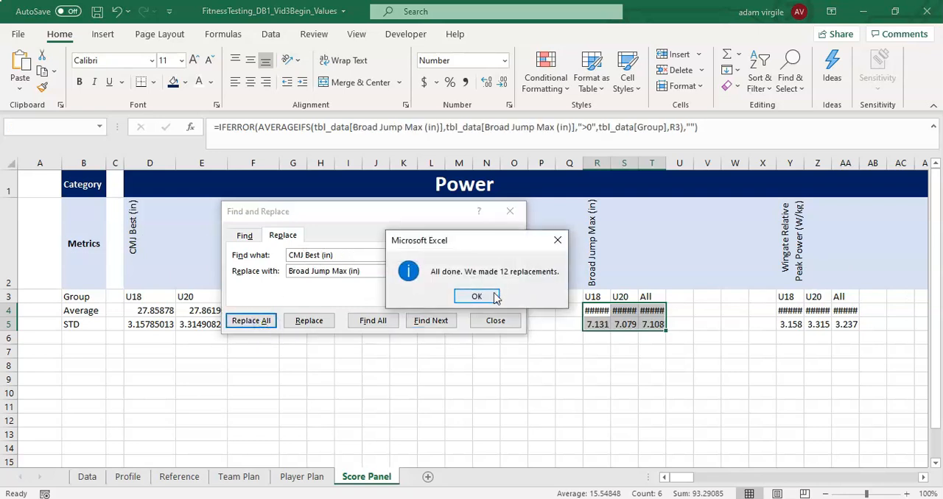
{"action": "left_click", "coordinate": [493, 295]}
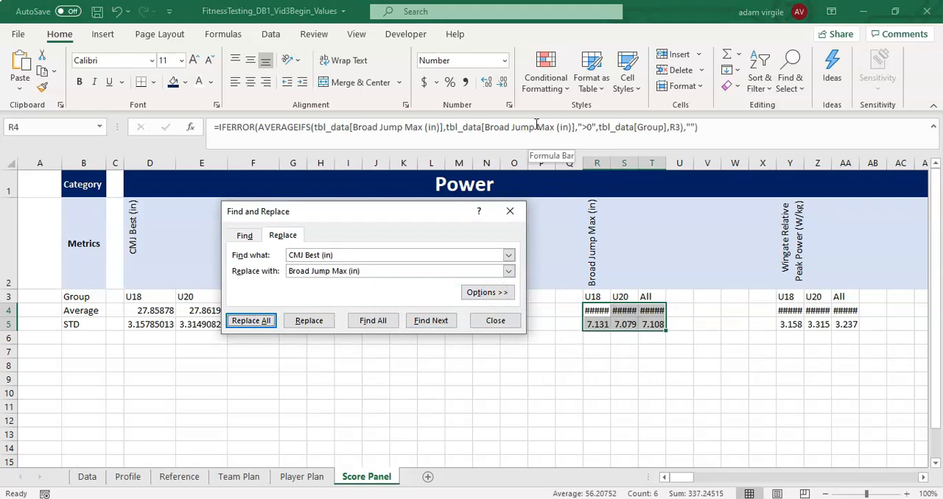
- Replace all instances of CMJ Best (in) with Wingate Relative Peak Power (W/kg) in the Average and STD formulas in Y4:AA5
{"action": "left_click", "coordinate": [790, 243]}
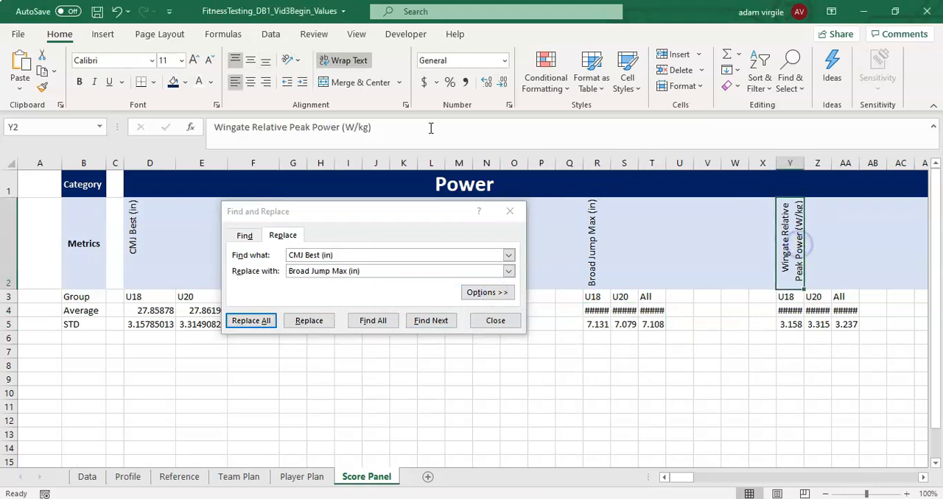
{"action": "left_click_drag", "start_coordinate": [427, 127], "coordinate": [206, 137]}
{"action": "key", "text": "ctrl+c"}
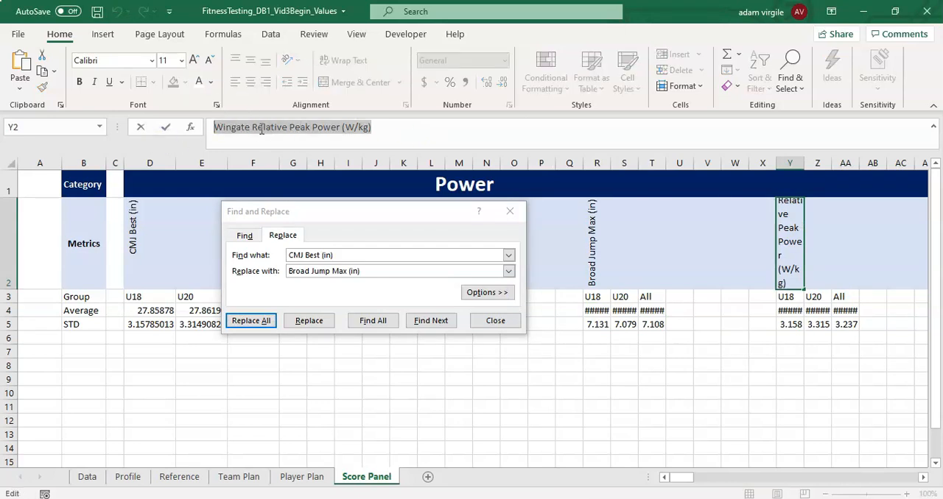
{"action": "key", "text": "Escape"}
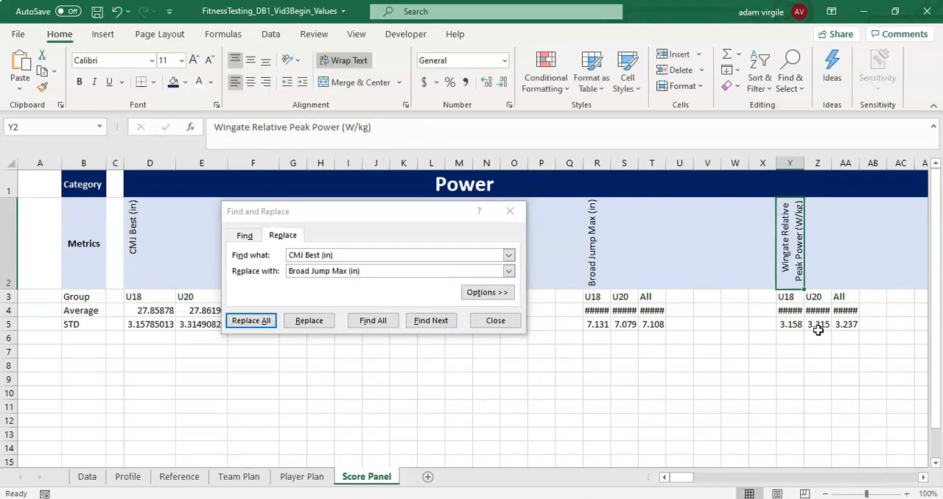
{"action": "left_click_drag", "start_coordinate": [790, 312], "coordinate": [845, 324]}
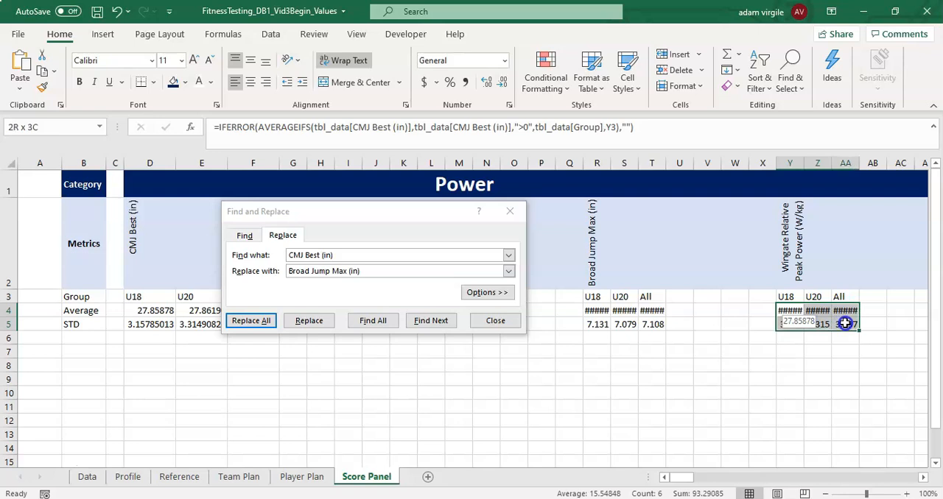
{"action": "left_click", "coordinate": [243, 269]}
{"action": "key", "text": "ctrl+v"}
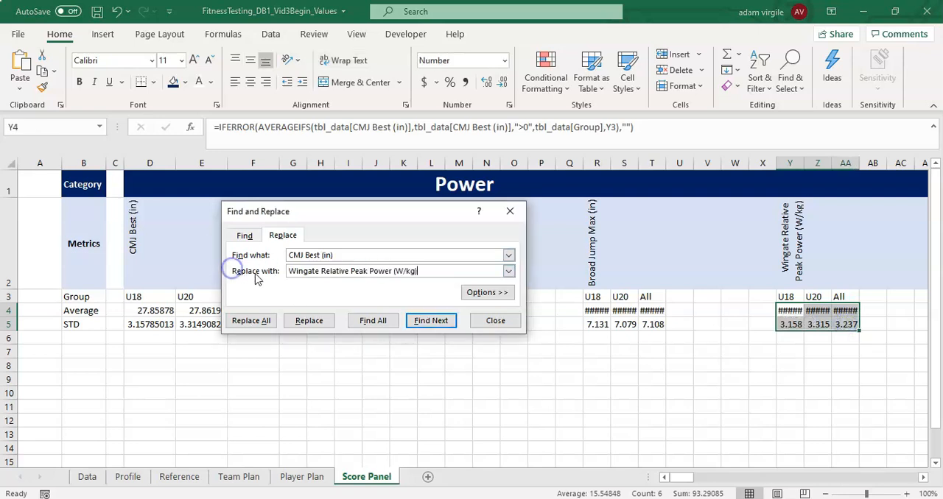
{"action": "left_click", "coordinate": [251, 323]}
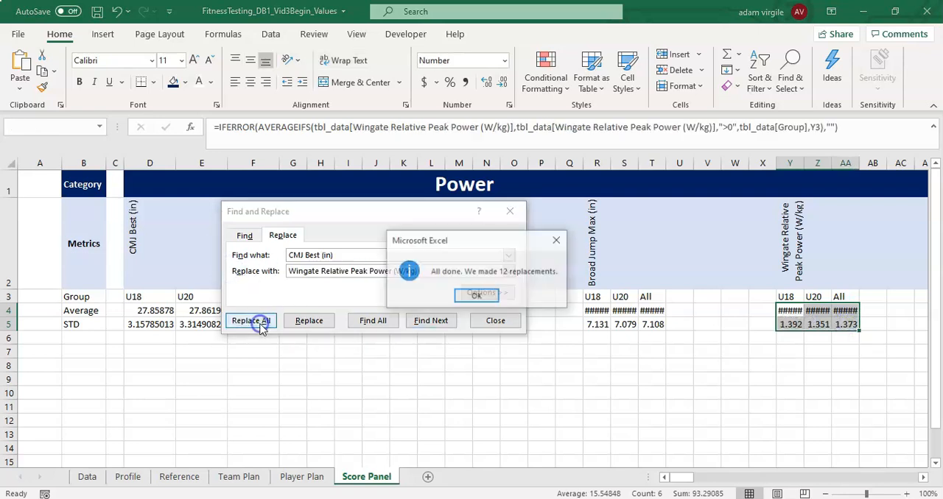
{"action": "left_click", "coordinate": [481, 294]}
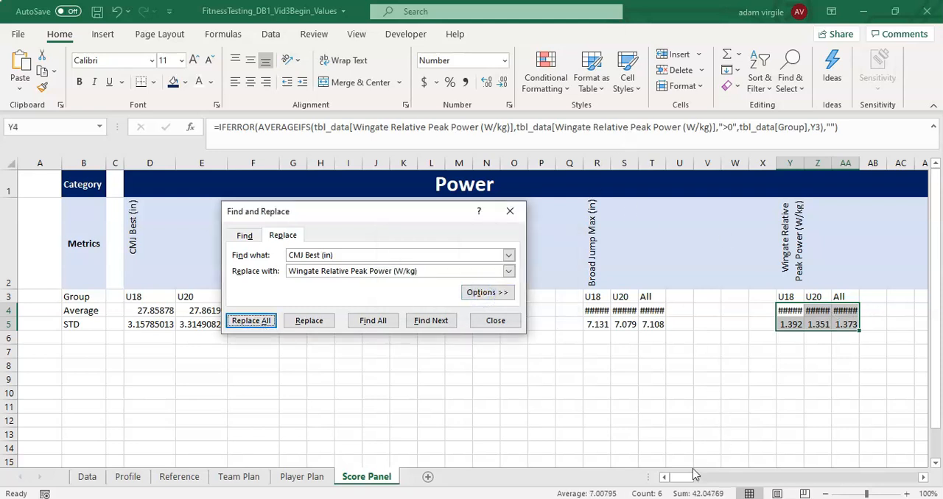
- Replace all instances of CMJ Best (in) with Pull-ups in the Strength section's Average and STD formulas in AI4:AK5
{"action": "left_click_drag", "start_coordinate": [694, 478], "coordinate": [708, 478]}
{"action": "left_click_drag", "start_coordinate": [498, 305], "coordinate": [564, 324]}
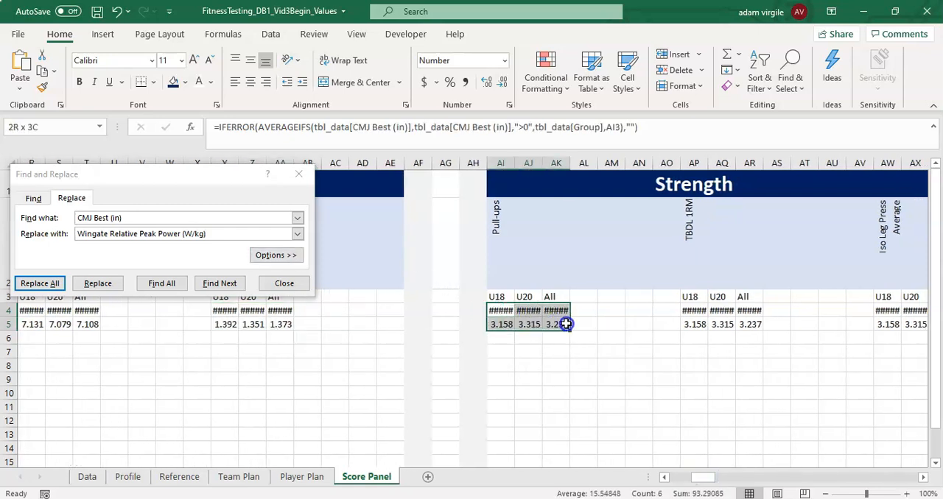
{"action": "left_click", "coordinate": [24, 235]}
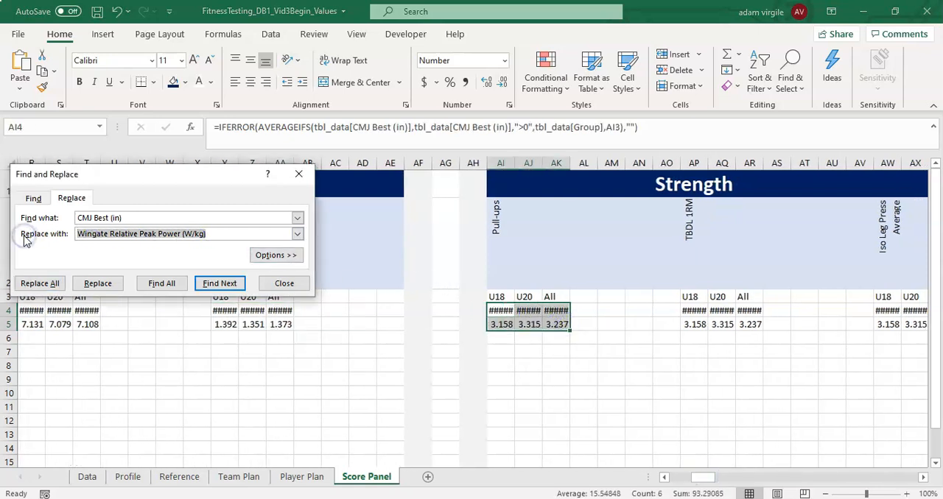
{"action": "type", "text": "Pull-ups"}
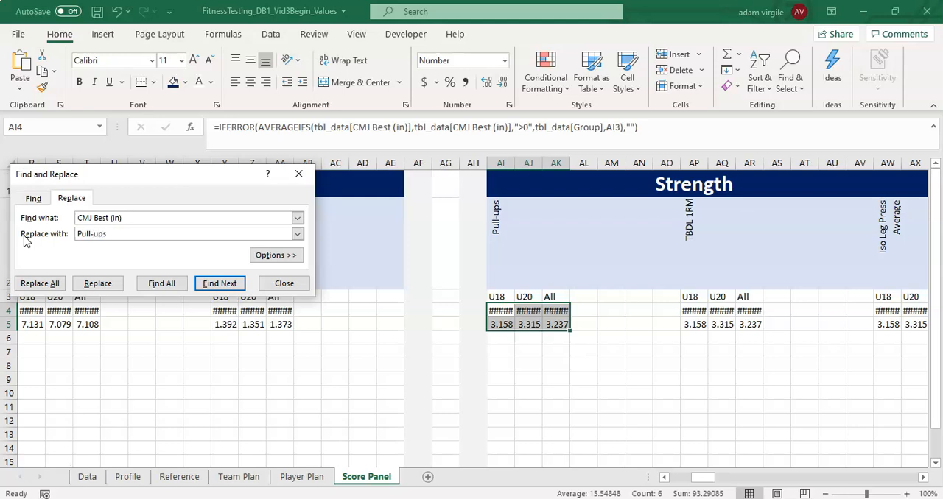
{"action": "left_click", "coordinate": [42, 283]}
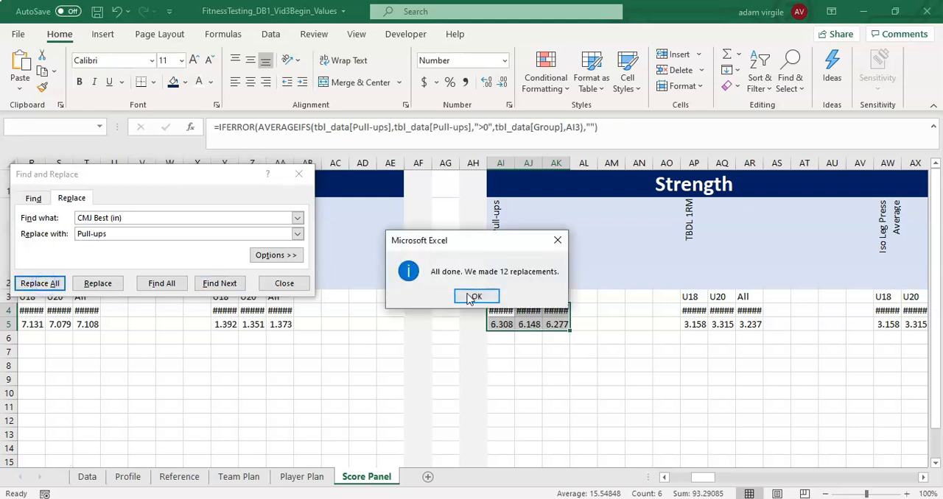
{"action": "left_click", "coordinate": [478, 297]}
- Replace all instances of CMJ Best (in) with TBDL 1RM in the Average and STD formulas in AP4:AR5
{"action": "left_click_drag", "start_coordinate": [692, 313], "coordinate": [755, 326]}
{"action": "left_click", "coordinate": [56, 244]}
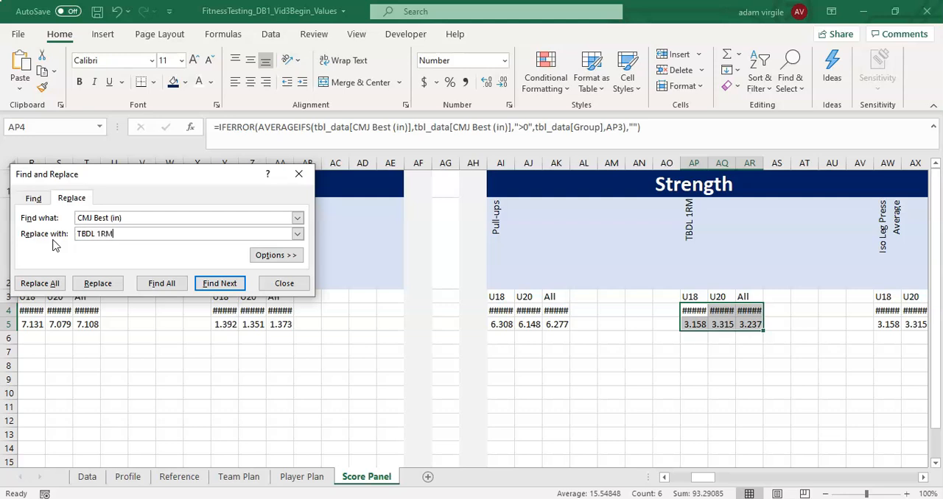
{"action": "left_click", "coordinate": [31, 278]}
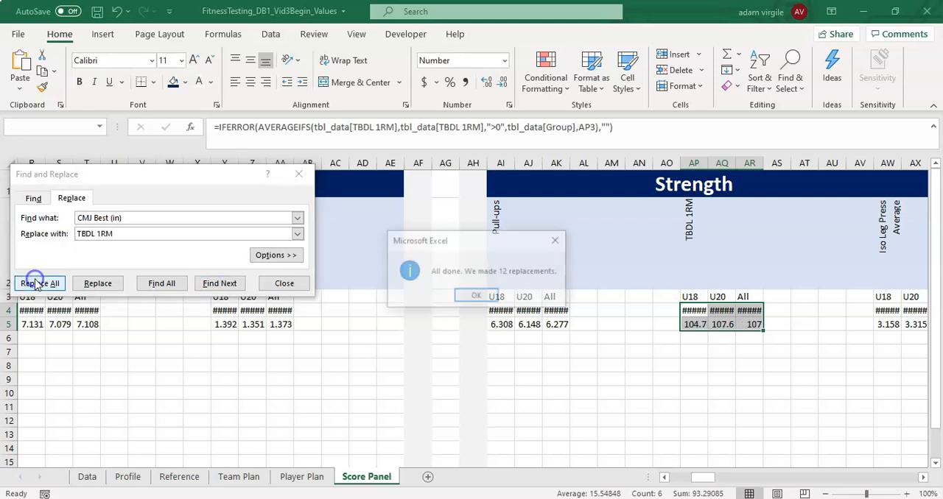
{"action": "left_click", "coordinate": [481, 296]}
- Copy the metric name from AW2 and replace all instances of CMJ Best (in) with Iso Leg Press Average in the formulas in AW4:AY5
{"action": "left_click_drag", "start_coordinate": [880, 311], "coordinate": [863, 325]}
{"action": "left_click", "coordinate": [806, 214]}
{"action": "left_click_drag", "start_coordinate": [314, 126], "coordinate": [115, 120]}
{"action": "key", "text": "ctrl+c"}
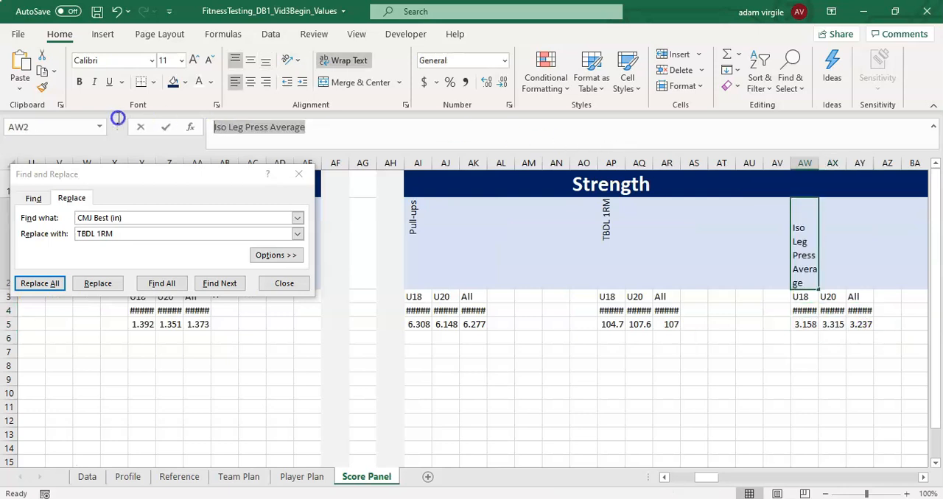
{"action": "key", "text": "Escape"}
{"action": "left_click_drag", "start_coordinate": [804, 310], "coordinate": [872, 322]}
{"action": "left_click_drag", "start_coordinate": [122, 234], "coordinate": [17, 231]}
{"action": "key", "text": "ctrl+v"}
{"action": "left_click", "coordinate": [41, 284]}
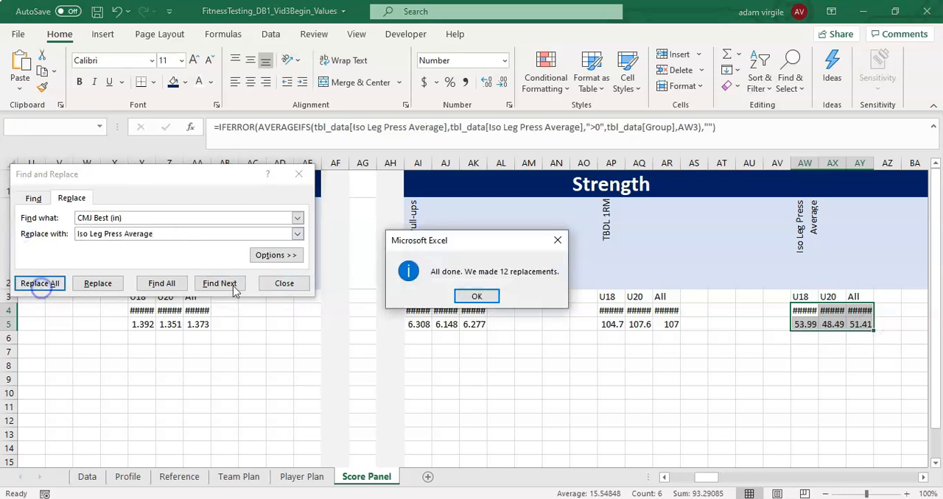
{"action": "left_click", "coordinate": [489, 290]}
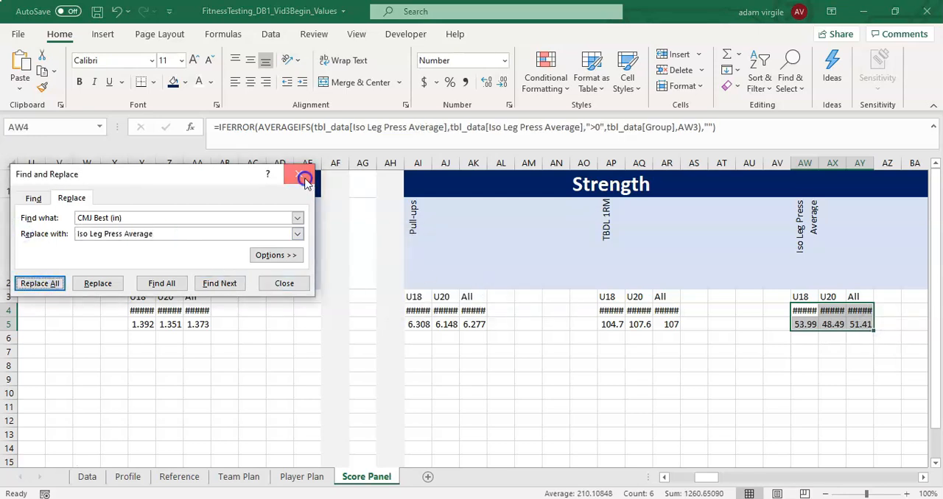
- Copy the metric name from BG2 and replace all instances of CMJ Best (in) with 10M Sprint (s) in the formulas in BG4:BI5
{"action": "left_click_drag", "start_coordinate": [707, 484], "coordinate": [731, 478]}
{"action": "left_click", "coordinate": [523, 225]}
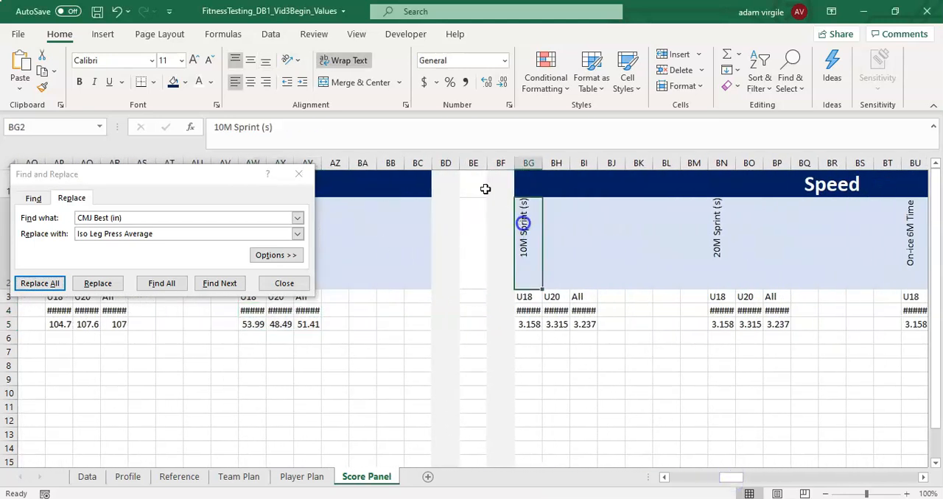
{"action": "left_click_drag", "start_coordinate": [365, 133], "coordinate": [150, 127]}
{"action": "key", "text": "ctrl+c"}
{"action": "left_click_drag", "start_coordinate": [529, 310], "coordinate": [583, 324]}
{"action": "left_click", "coordinate": [147, 233]}
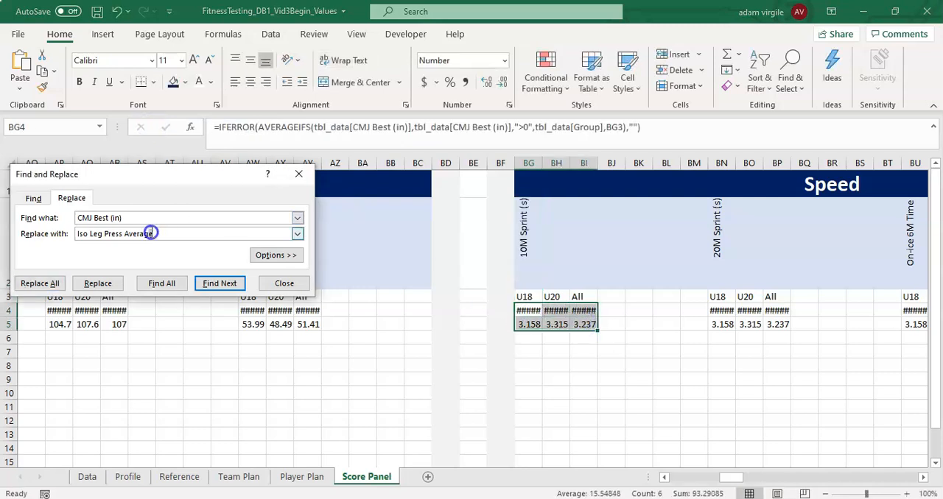
{"action": "key", "text": "ctrl+v"}
{"action": "left_click", "coordinate": [44, 283]}
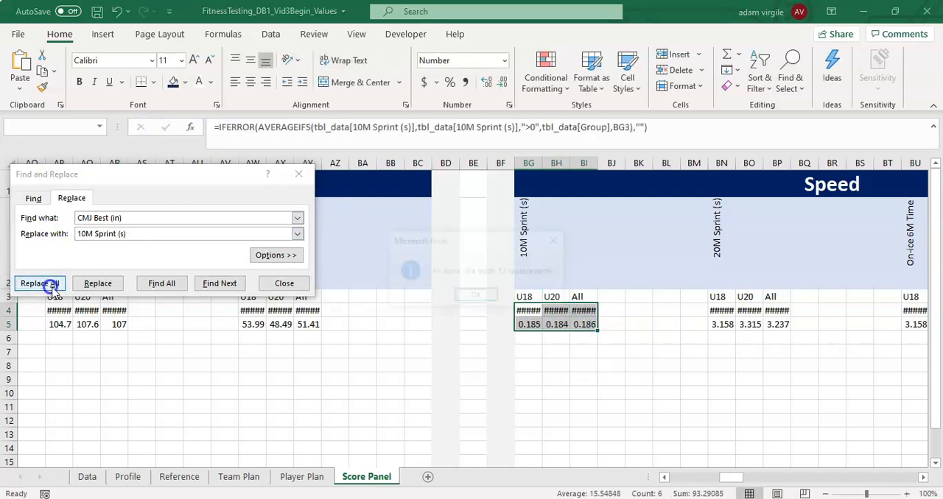
{"action": "left_click", "coordinate": [468, 295]}
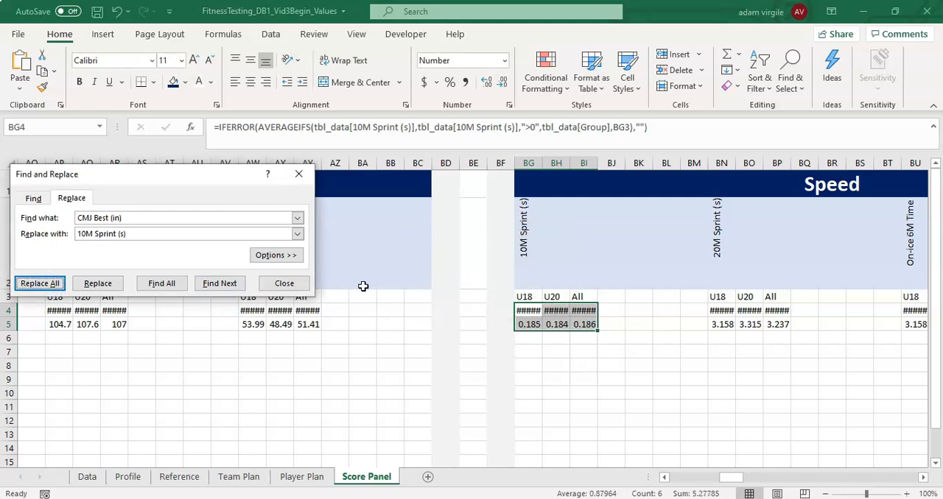
- Select the U18 Average cell BN4 of the 20M Sprint (s) block and close the Find and Replace dialog
{"action": "left_click_drag", "start_coordinate": [209, 186], "coordinate": [324, 196]}
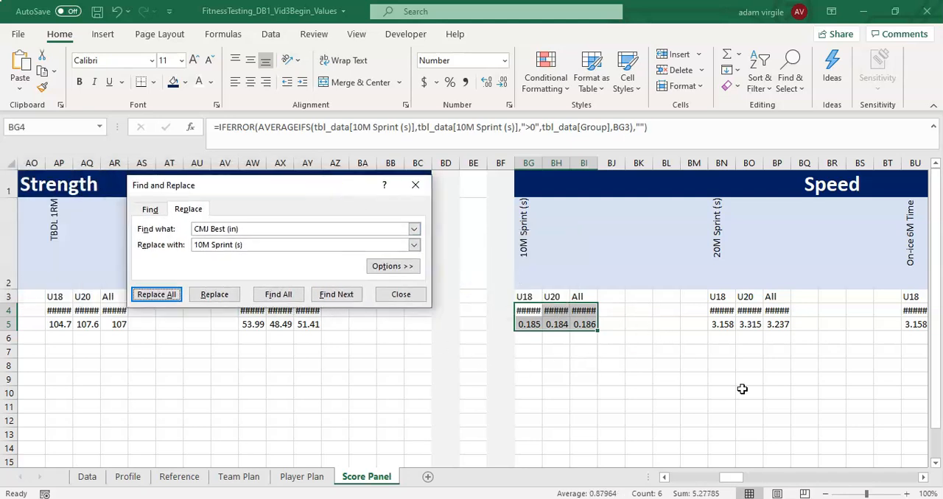
{"action": "left_click_drag", "start_coordinate": [737, 477], "coordinate": [747, 478]}
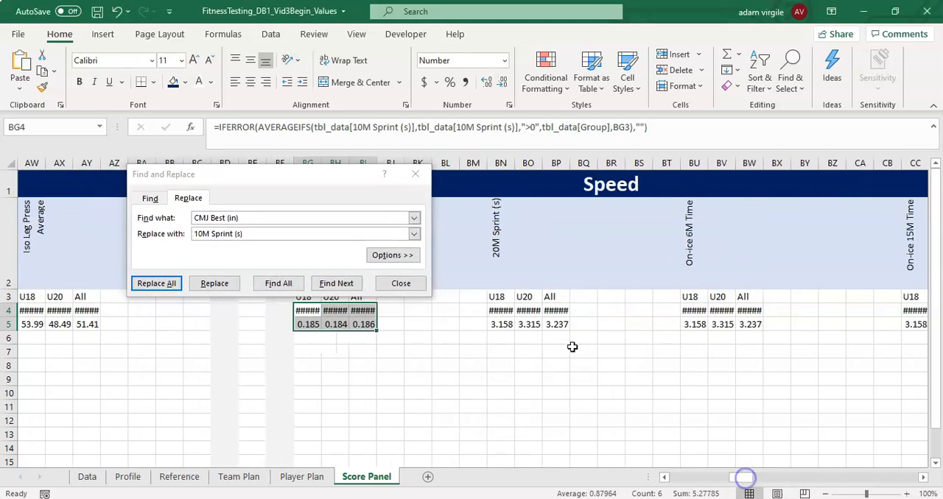
{"action": "left_click", "coordinate": [500, 312]}
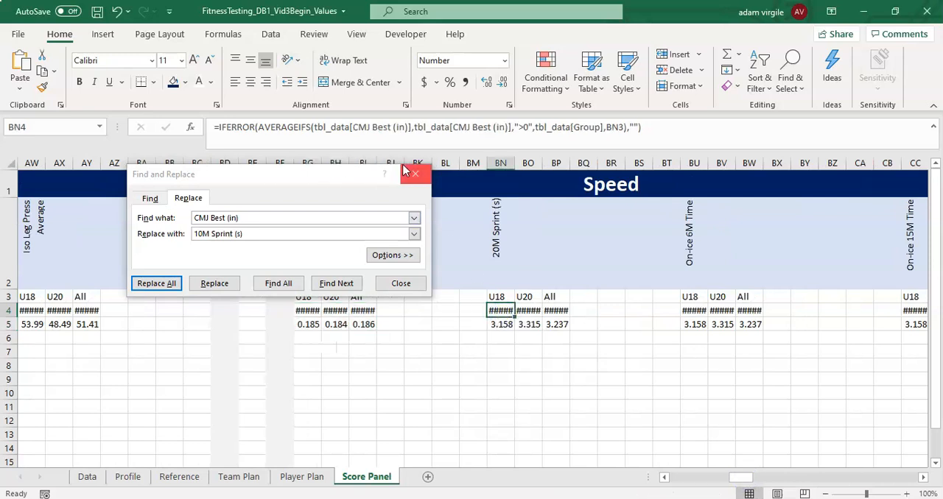
{"action": "left_click", "coordinate": [418, 172]}
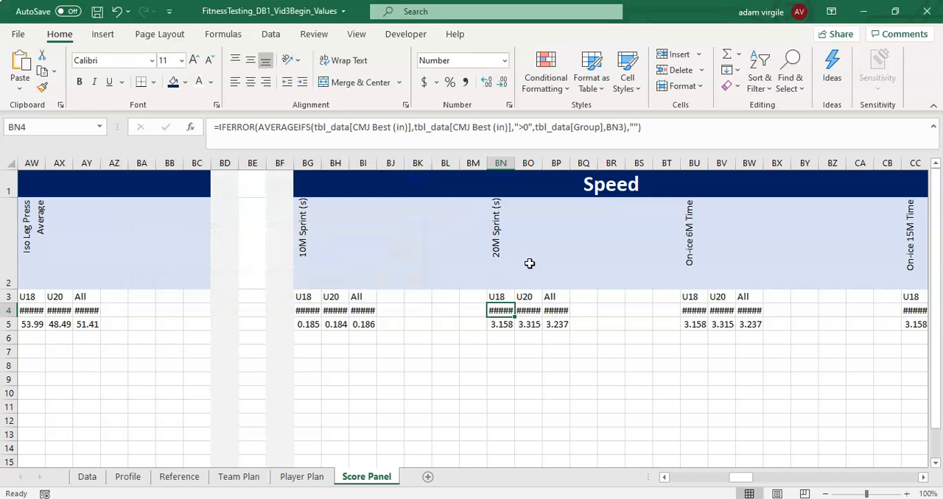
- Edit the AVERAGEIFS formula in BN4 so both the average range and the first criteria range use tbl_data[20M Sprint (s)]
{"action": "left_click", "coordinate": [403, 130]}
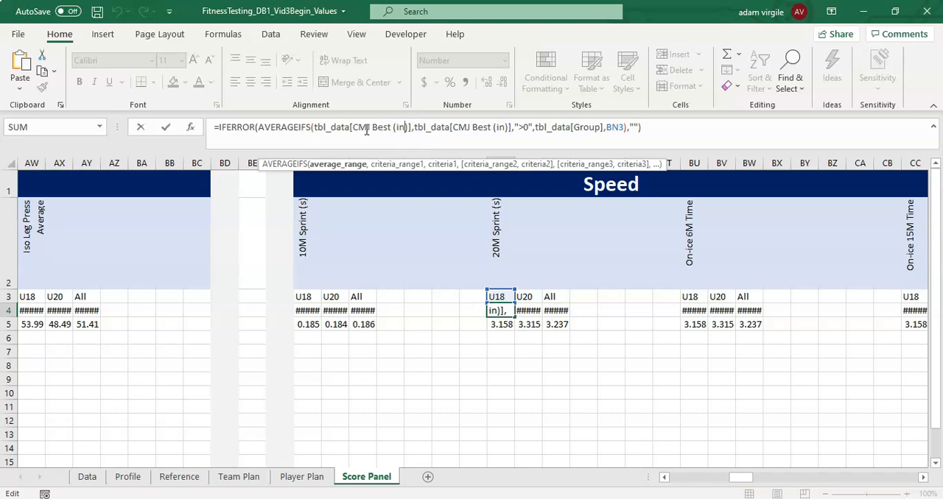
{"action": "left_click_drag", "start_coordinate": [353, 127], "coordinate": [410, 127]}
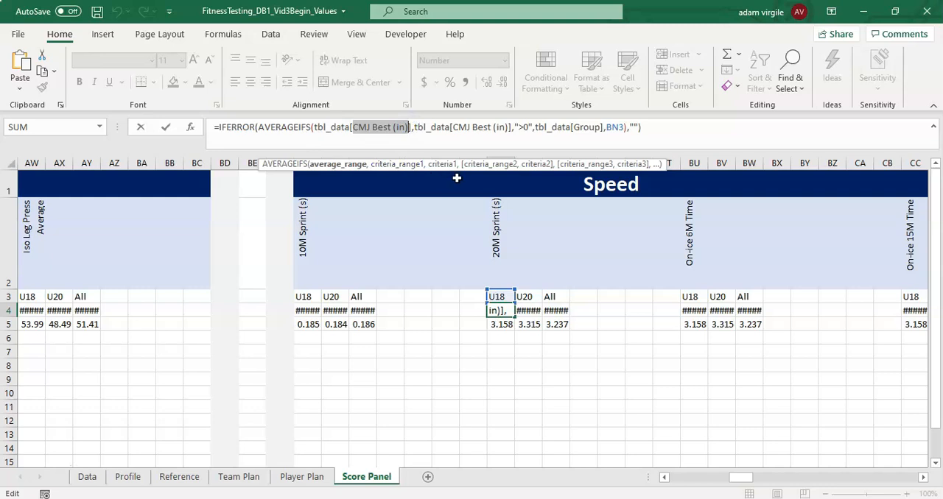
{"action": "type", "text": "20"}
{"action": "key", "text": "Tab"}
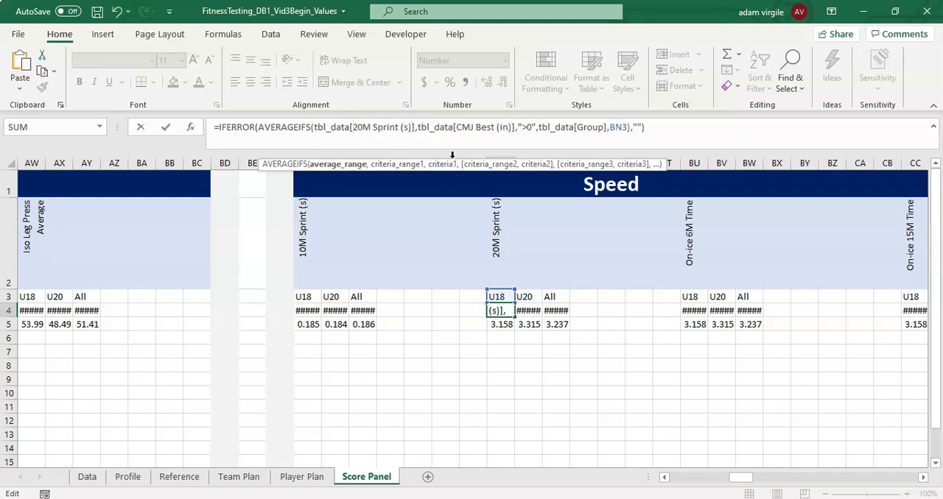
{"action": "left_click_drag", "start_coordinate": [459, 128], "coordinate": [524, 135]}
{"action": "type", "text": "20"}
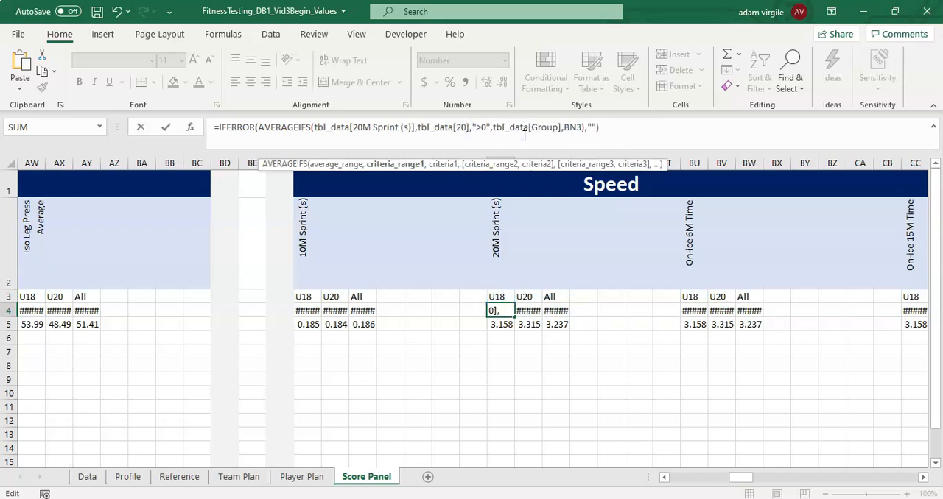
{"action": "key", "text": "Tab"}
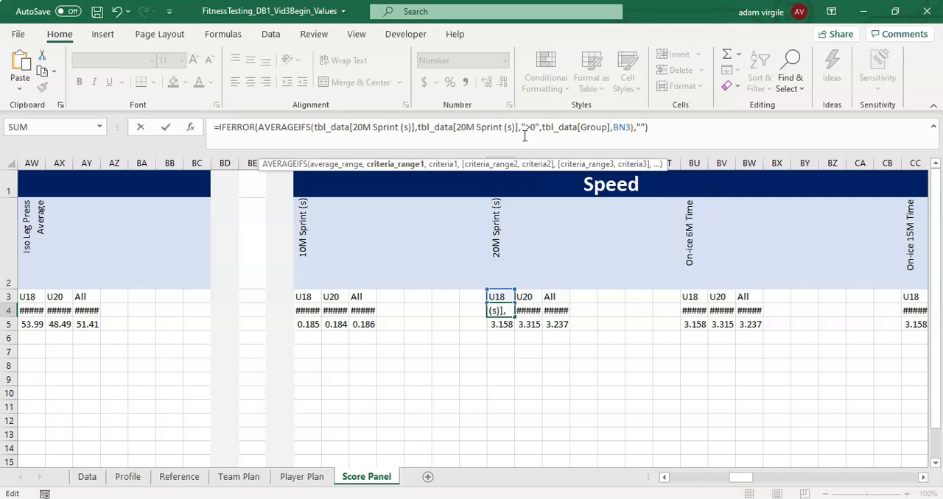
{"action": "key", "text": "Return"}
{"action": "key", "text": "Up"}
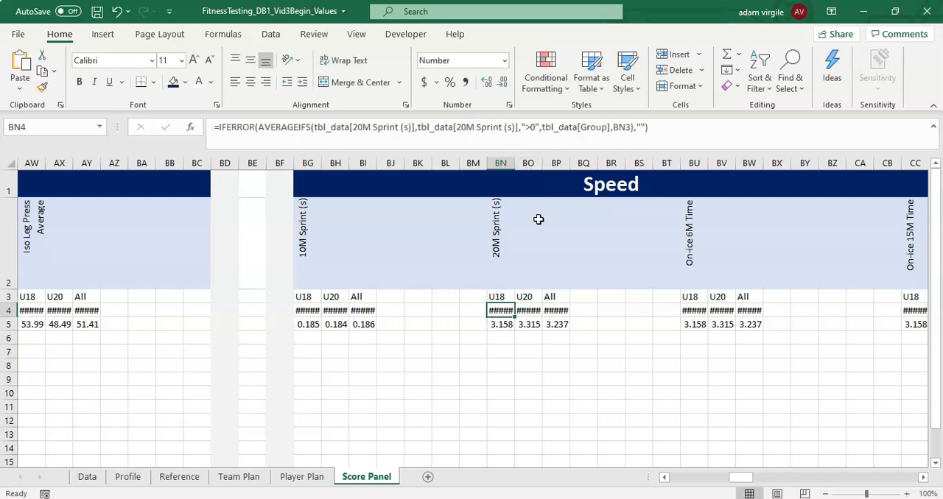
- Inspect the remaining Average and STD formulas of the 20M Sprint (s) block in BO4:BP4 and BN5:BP5
{"action": "left_click", "coordinate": [534, 311]}
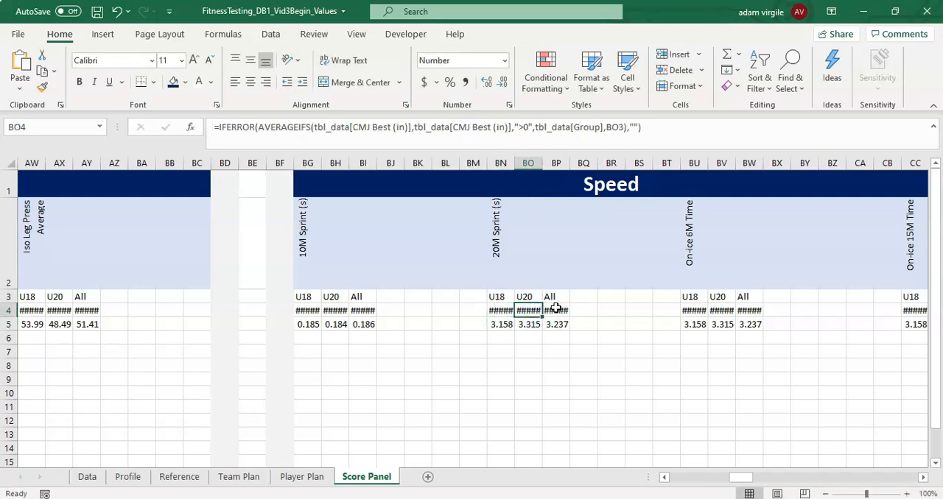
{"action": "left_click", "coordinate": [556, 310]}
{"action": "left_click", "coordinate": [503, 325]}
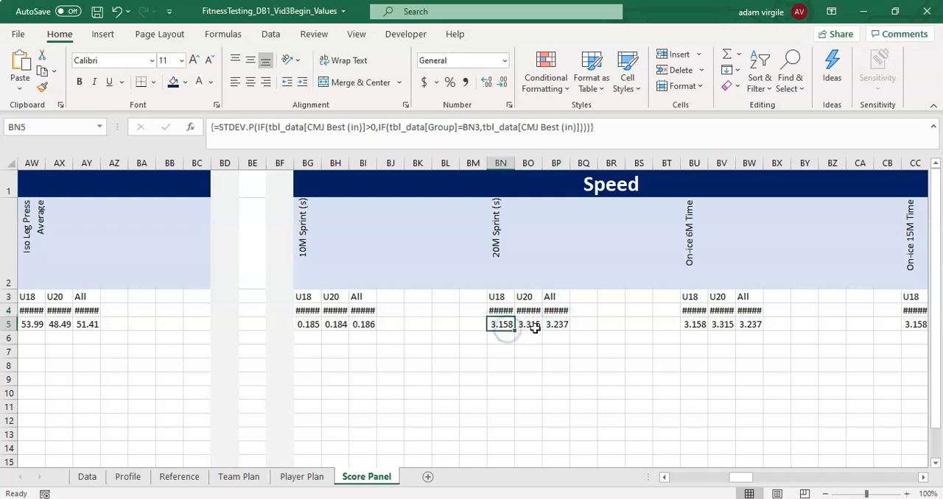
{"action": "left_click", "coordinate": [532, 328]}
{"action": "left_click", "coordinate": [553, 328]}
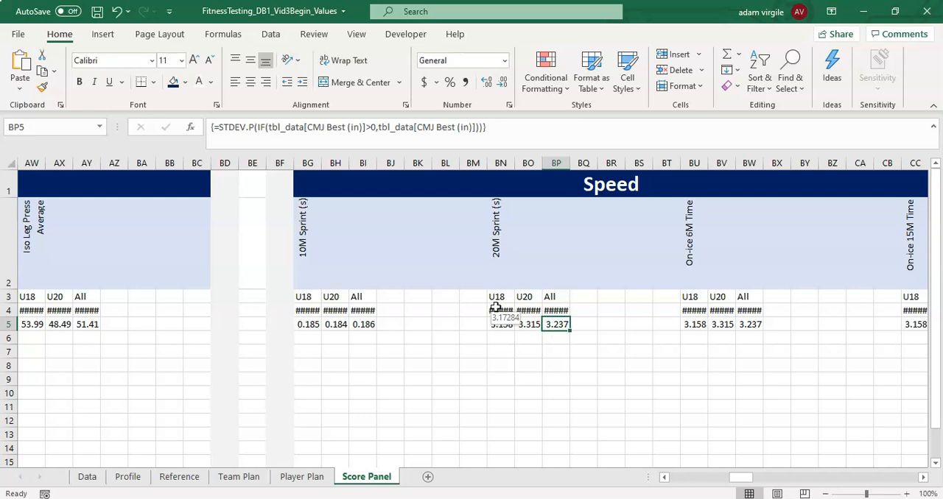
- Undo the manual formula edit in BN4, and replace all CMJ Best (in) references with 20M Sprint (s) in the formulas in BN4:BP5
{"action": "left_click", "coordinate": [502, 312]}
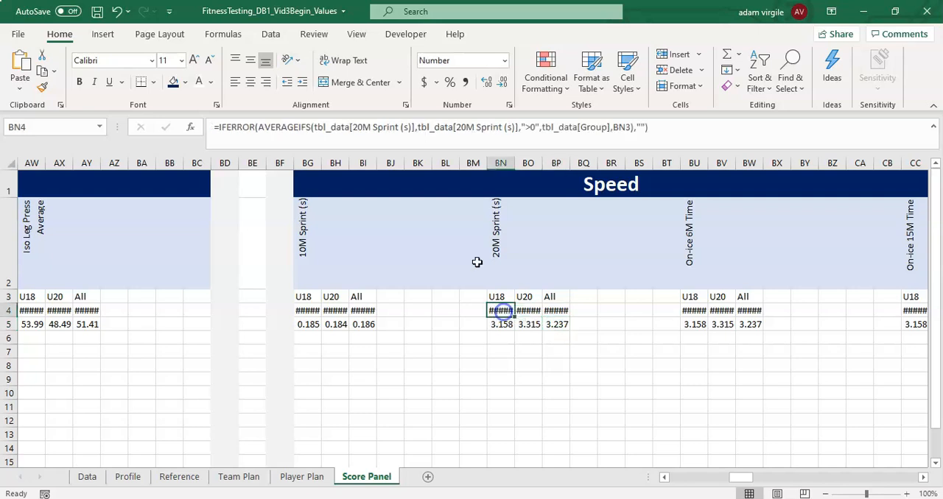
{"action": "left_click", "coordinate": [118, 11]}
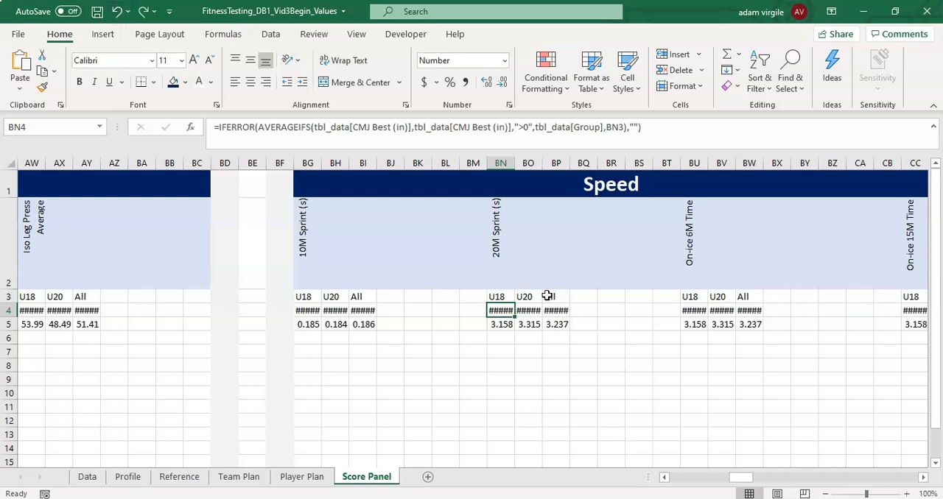
{"action": "left_click_drag", "start_coordinate": [501, 309], "coordinate": [558, 324]}
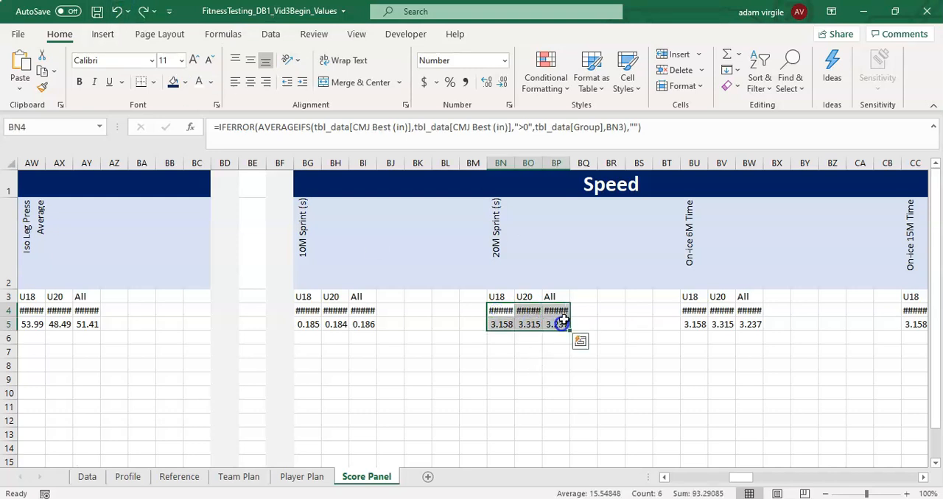
{"action": "left_click", "coordinate": [781, 85]}
{"action": "left_click", "coordinate": [818, 127]}
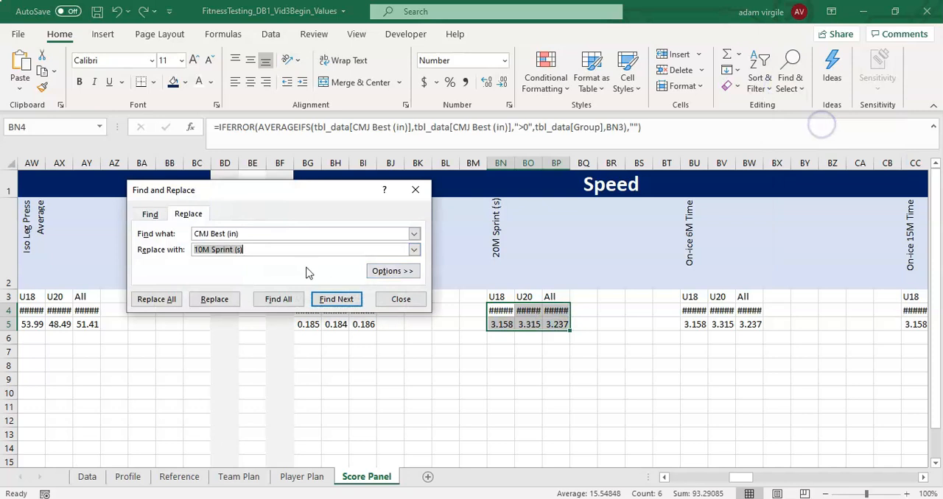
{"action": "left_click", "coordinate": [271, 249]}
{"action": "left_click", "coordinate": [199, 249]}
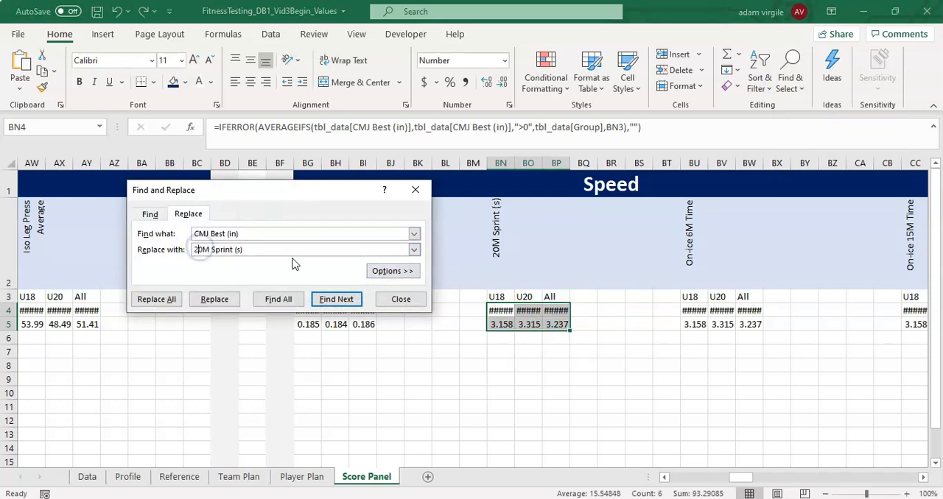
{"action": "type", "text": "2"}
{"action": "left_click", "coordinate": [156, 299]}
{"action": "left_click", "coordinate": [476, 295]}
{"action": "left_click", "coordinate": [402, 297]}
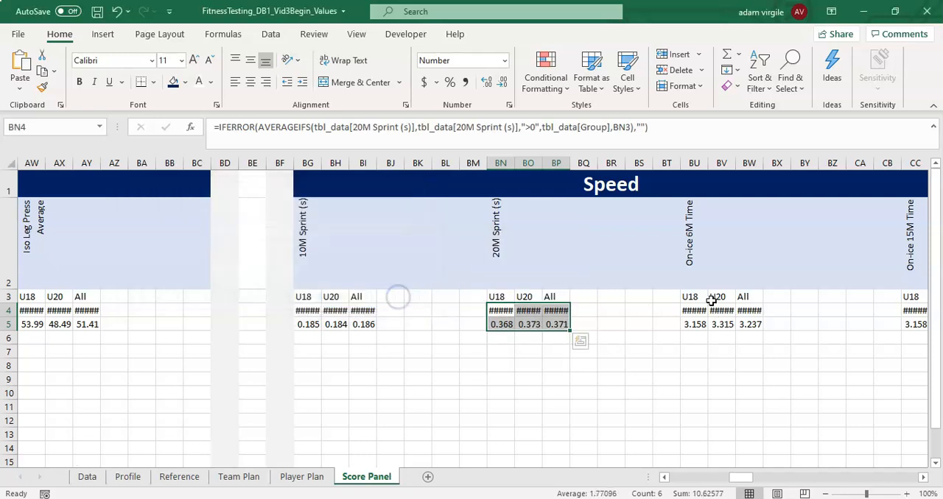
- Copy the metric name from BU2 and replace all instances of CMJ Best (in) with On-ice 6M Time in the formulas in BU4:BW5
{"action": "left_click_drag", "start_coordinate": [694, 308], "coordinate": [759, 324]}
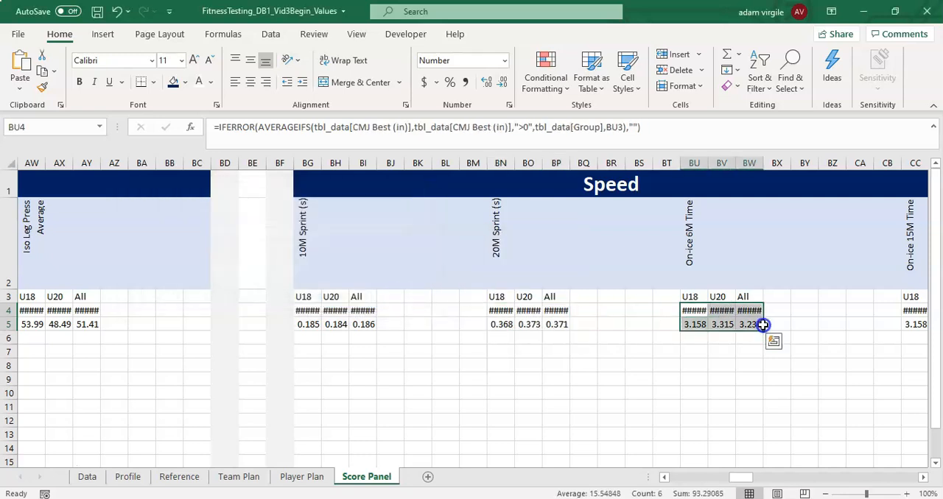
{"action": "left_click", "coordinate": [683, 224]}
{"action": "left_click_drag", "start_coordinate": [374, 128], "coordinate": [188, 128]}
{"action": "key", "text": "ctrl+c"}
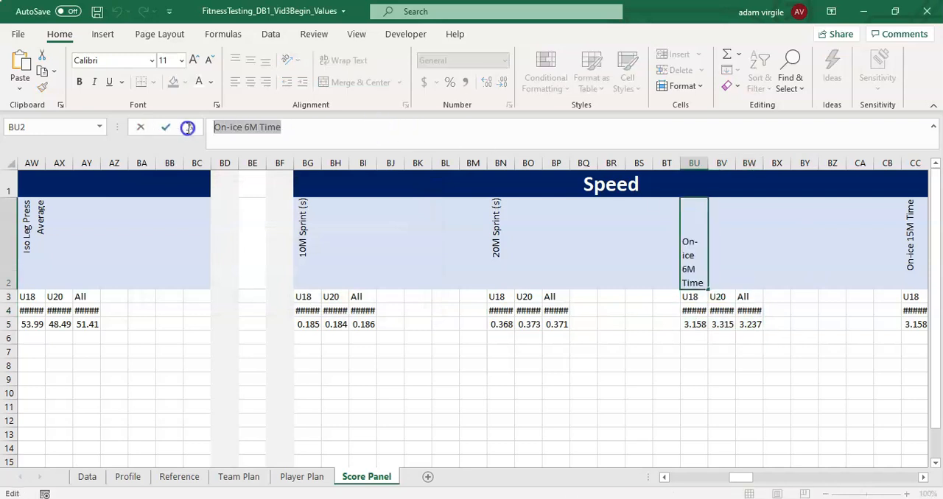
{"action": "left_click_drag", "start_coordinate": [695, 310], "coordinate": [753, 327]}
{"action": "left_click", "coordinate": [790, 77]}
{"action": "left_click", "coordinate": [814, 127]}
{"action": "left_click", "coordinate": [277, 268]}
{"action": "key", "text": "ctrl+v"}
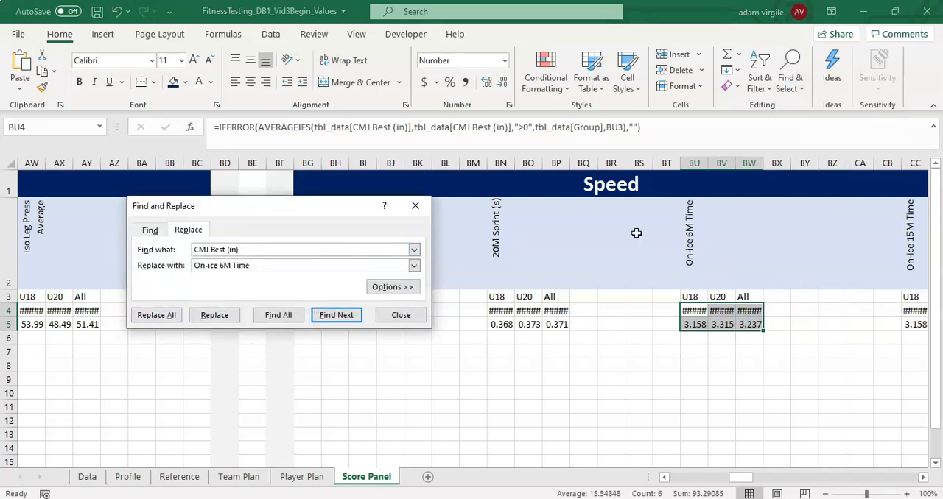
{"action": "left_click", "coordinate": [166, 317]}
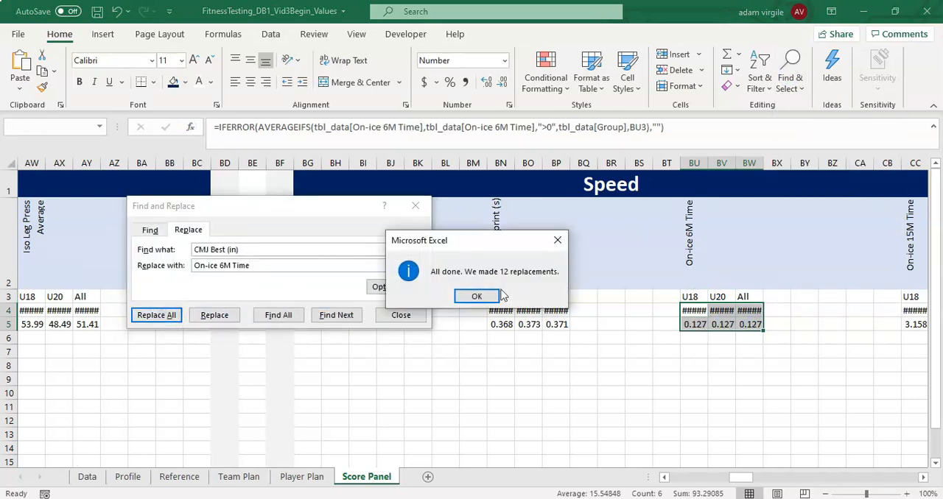
{"action": "left_click", "coordinate": [484, 296]}
- Replace all instances of CMJ Best (in) with On-ice 15M Time in the Average and STD formulas in CC4:CE5
{"action": "left_click_drag", "start_coordinate": [838, 324], "coordinate": [865, 333]}
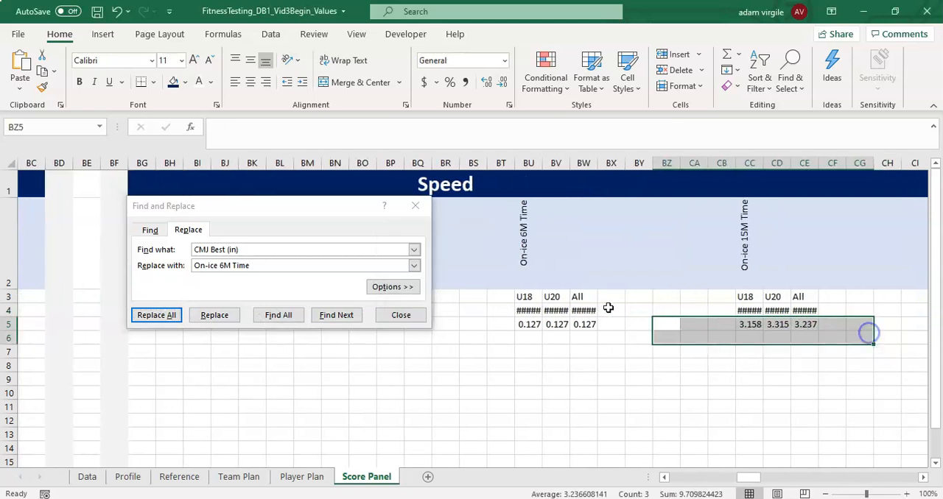
{"action": "left_click_drag", "start_coordinate": [746, 310], "coordinate": [814, 324]}
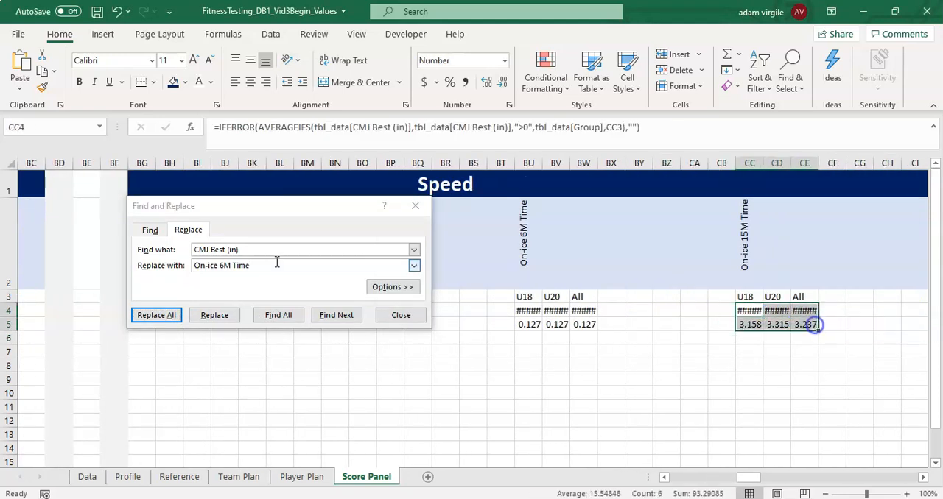
{"action": "left_click", "coordinate": [750, 243]}
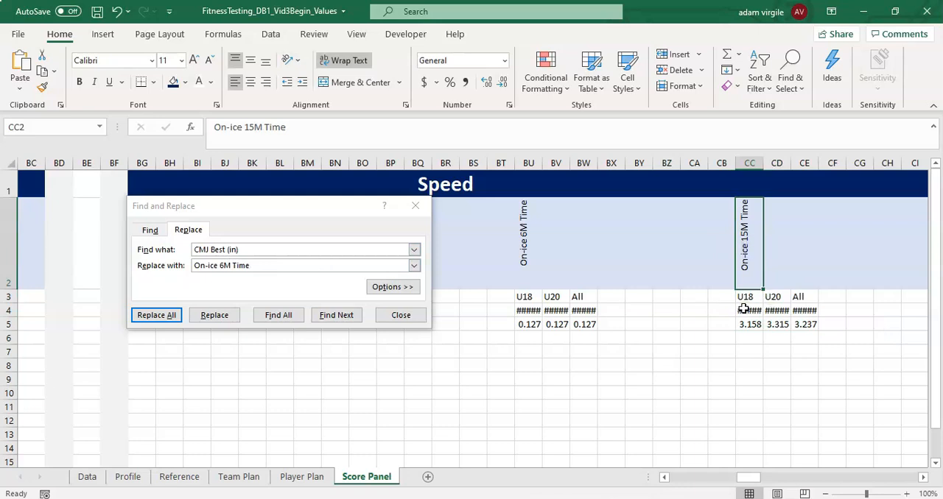
{"action": "left_click_drag", "start_coordinate": [744, 310], "coordinate": [825, 329]}
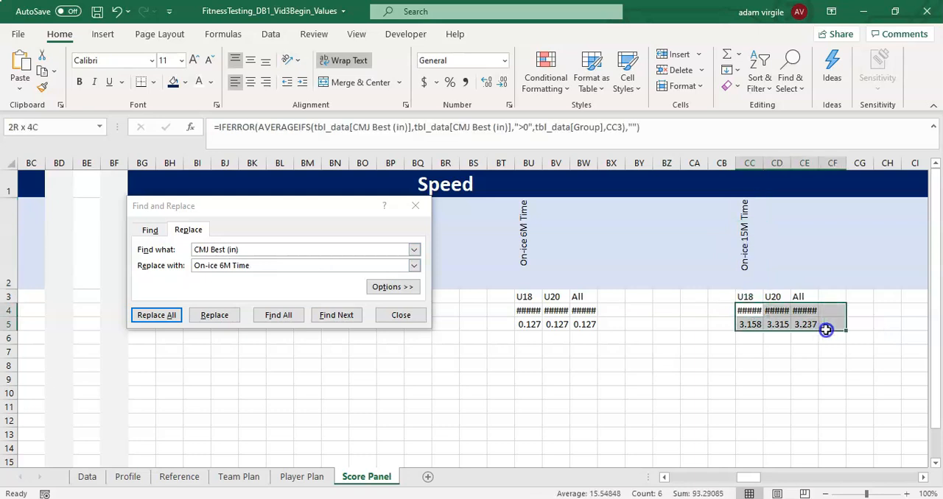
{"action": "left_click", "coordinate": [221, 263]}
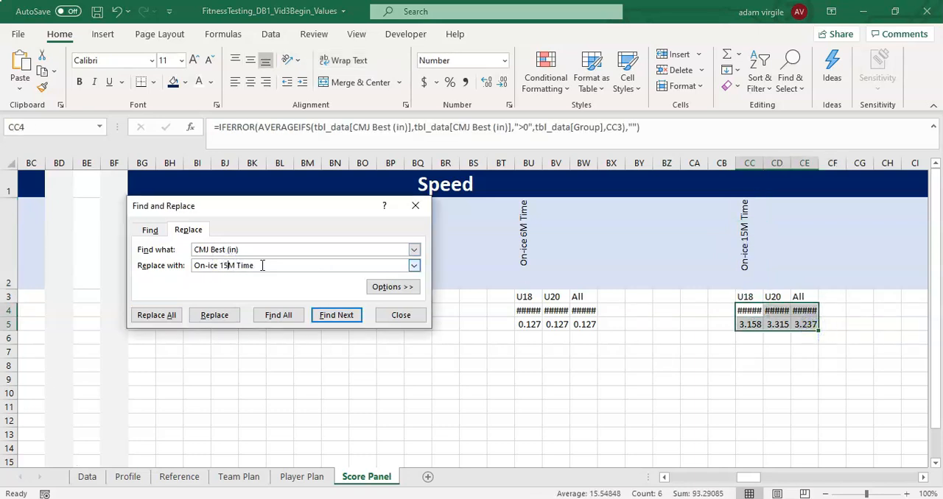
{"action": "left_click", "coordinate": [158, 315]}
{"action": "left_click", "coordinate": [478, 297]}
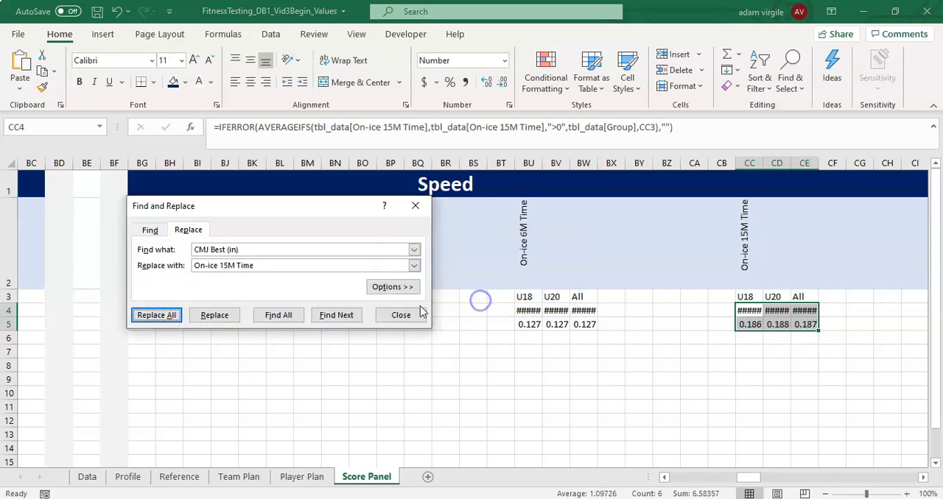
- Replace all instances of CMJ Best (in) with VO2max in the Average and STD formulas in CM4:CO5
{"action": "left_click_drag", "start_coordinate": [851, 310], "coordinate": [871, 319]}
{"action": "left_click", "coordinate": [865, 309]}
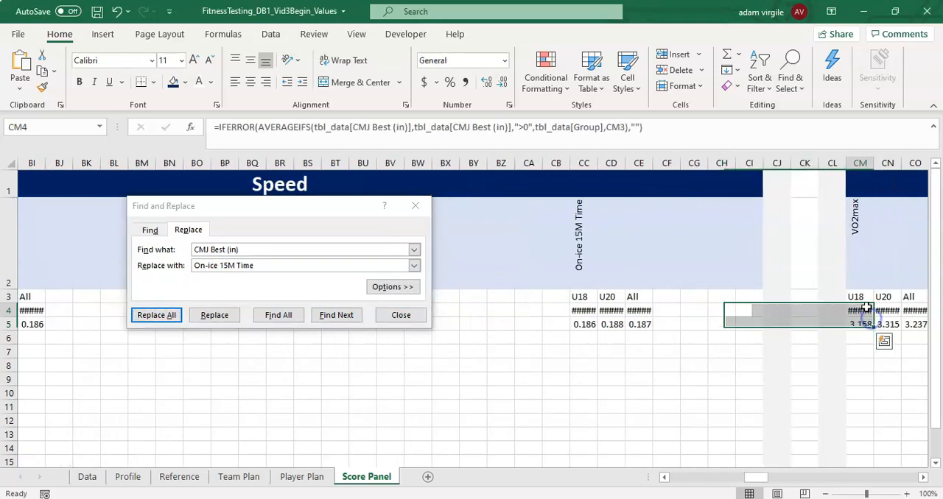
{"action": "left_click_drag", "start_coordinate": [867, 350], "coordinate": [935, 365]}
{"action": "left_click_drag", "start_coordinate": [703, 315], "coordinate": [750, 325]}
{"action": "left_click", "coordinate": [283, 266]}
{"action": "type", "text": "VO2max"}
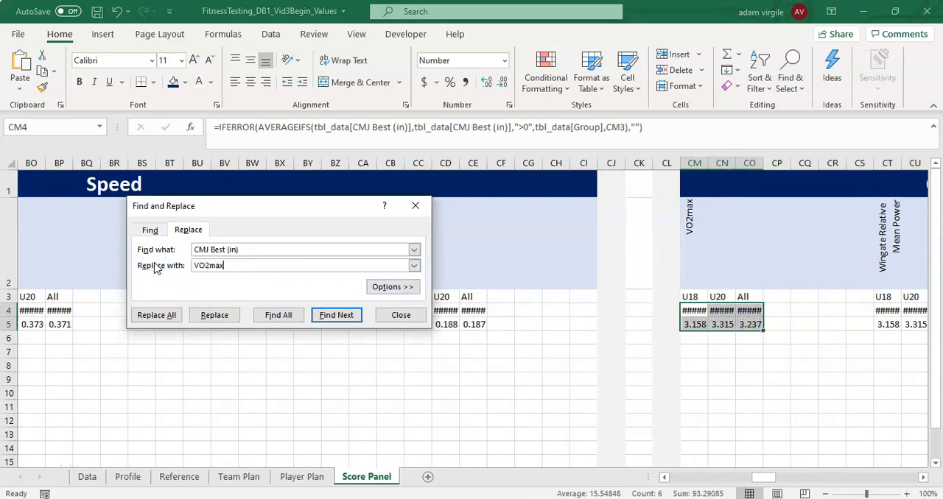
{"action": "left_click", "coordinate": [157, 315]}
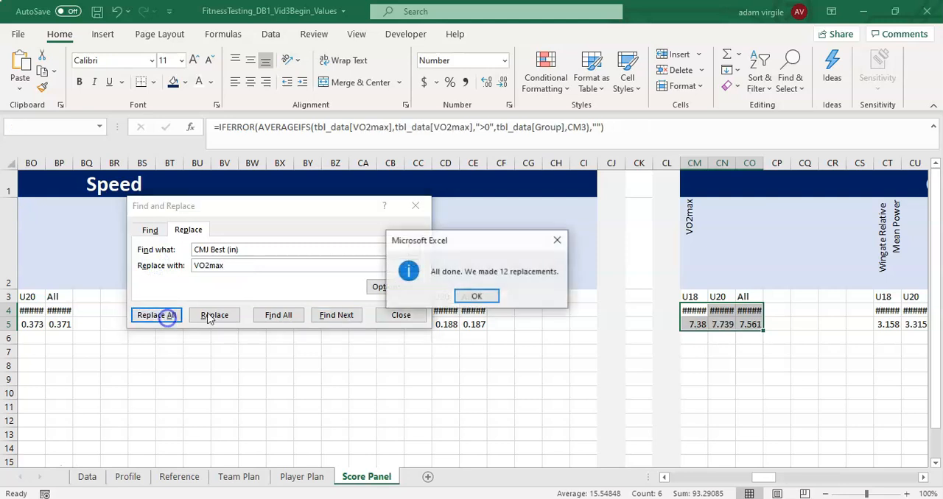
{"action": "left_click", "coordinate": [479, 297]}
- Copy the metric name from CT2 and replace all CMJ Best (in) references with Wingate Relative Mean Power in the formulas in CT4:CV5
{"action": "left_click_drag", "start_coordinate": [764, 478], "coordinate": [777, 477]}
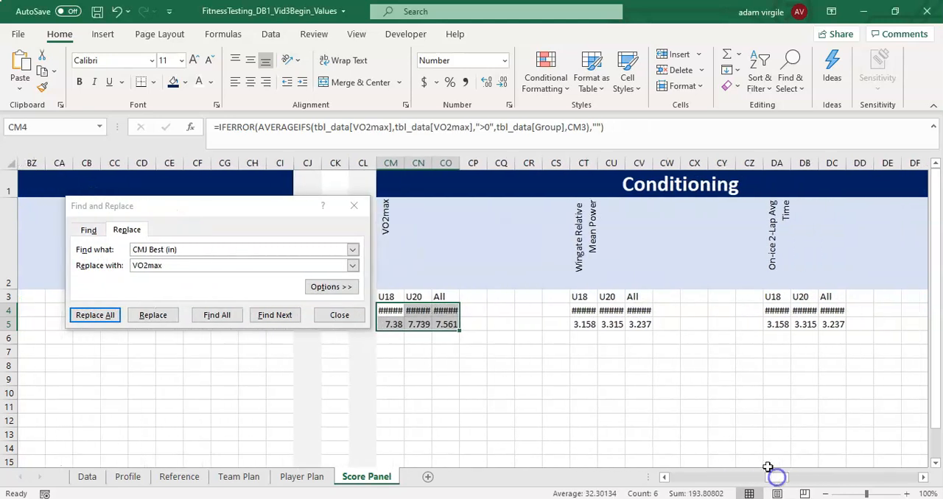
{"action": "left_click", "coordinate": [584, 310]}
{"action": "left_click_drag", "start_coordinate": [583, 310], "coordinate": [636, 326]}
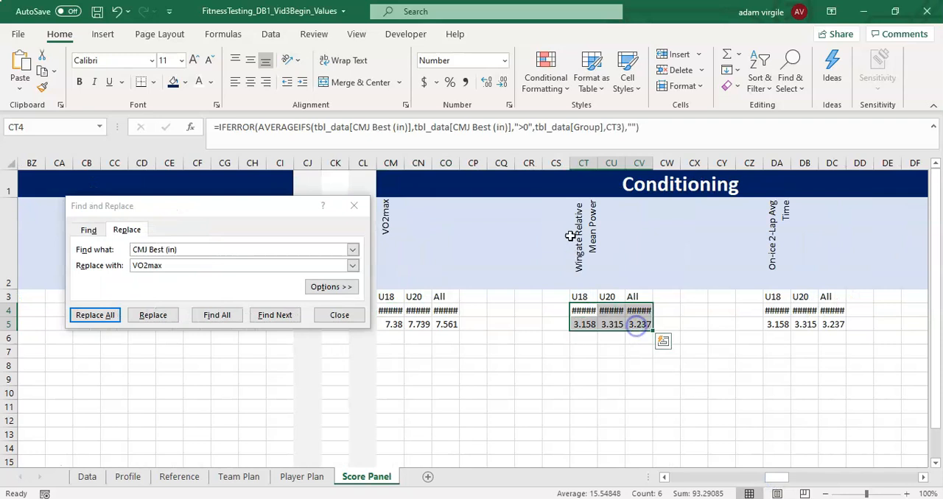
{"action": "left_click", "coordinate": [571, 236]}
{"action": "left_click", "coordinate": [356, 128]}
{"action": "left_click_drag", "start_coordinate": [357, 127], "coordinate": [170, 128]}
{"action": "key", "text": "ctrl+c"}
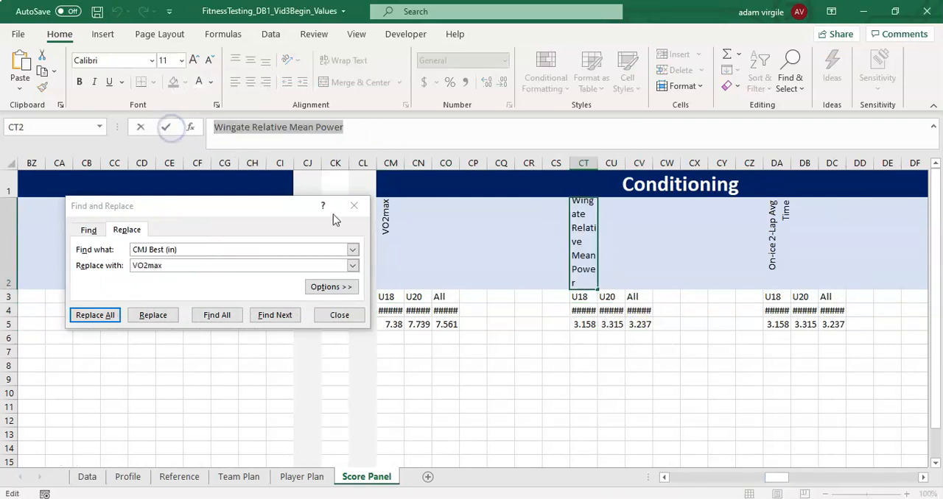
{"action": "key", "text": "Escape"}
{"action": "left_click_drag", "start_coordinate": [582, 312], "coordinate": [636, 327]}
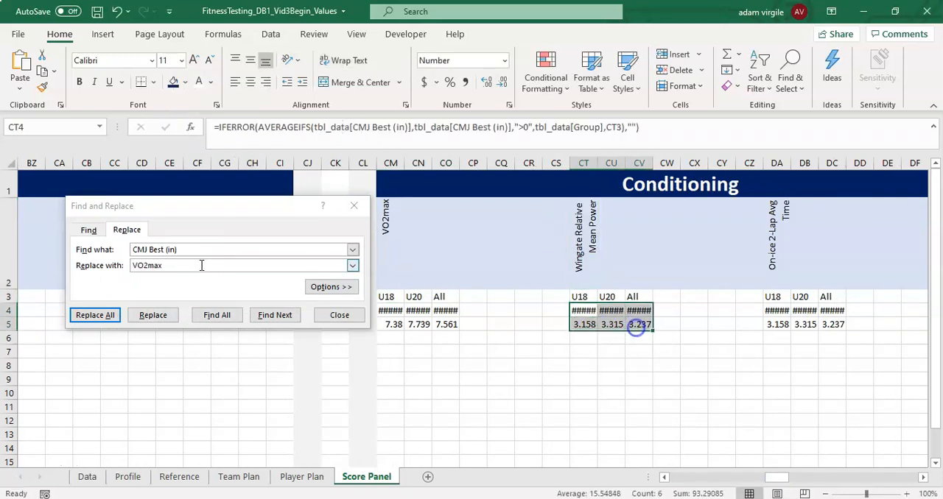
{"action": "double_click", "coordinate": [178, 265]}
{"action": "key", "text": "ctrl+v"}
{"action": "left_click", "coordinate": [95, 316]}
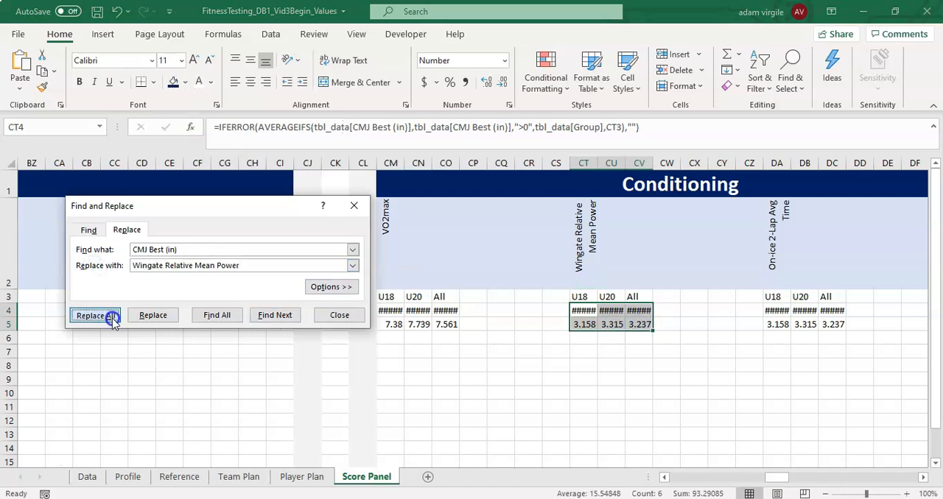
{"action": "left_click", "coordinate": [475, 295]}
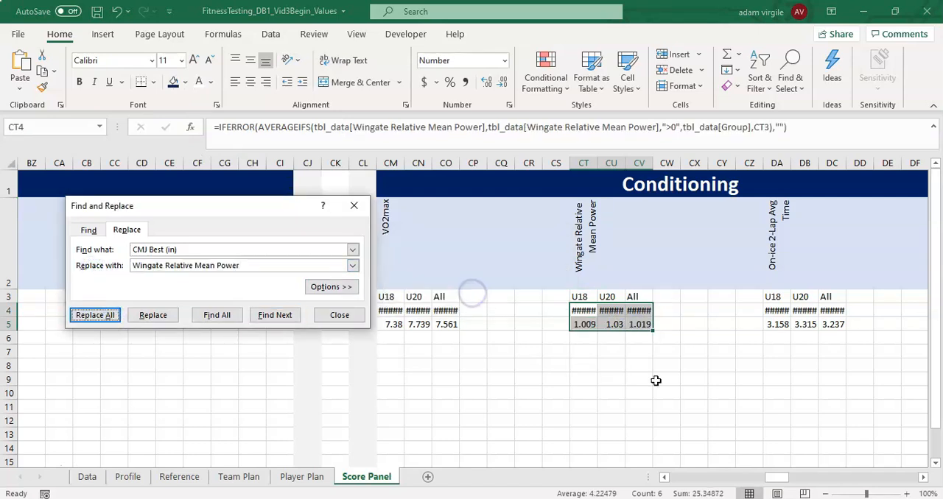
- Copy the metric name from DA2 and replace all CMJ Best (in) references with On-ice 2-Lap Avg Time in the formulas in DA4:DC5
{"action": "left_click_drag", "start_coordinate": [774, 483], "coordinate": [787, 477]}
{"action": "left_click_drag", "start_coordinate": [564, 310], "coordinate": [614, 323]}
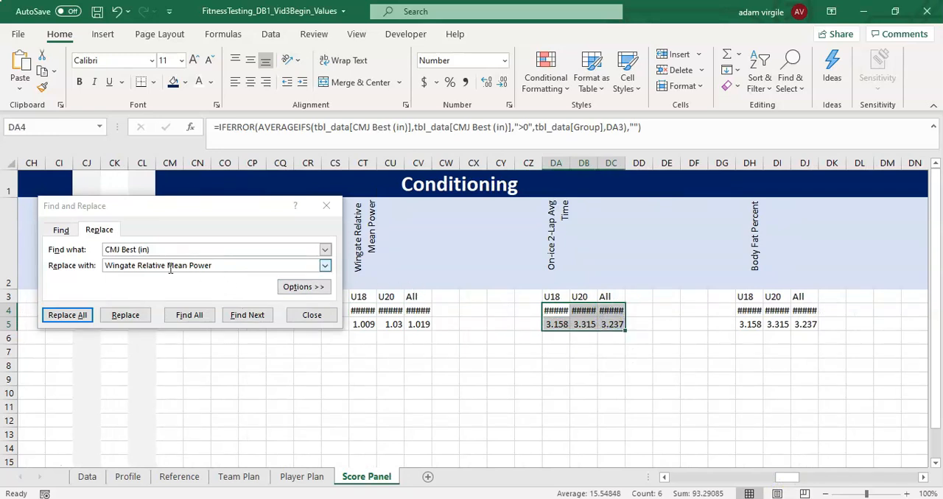
{"action": "left_click", "coordinate": [561, 221]}
{"action": "left_click_drag", "start_coordinate": [345, 131], "coordinate": [193, 142]}
{"action": "key", "text": "ctrl+c"}
{"action": "left_click_drag", "start_coordinate": [549, 310], "coordinate": [607, 322]}
{"action": "left_click", "coordinate": [42, 265]}
{"action": "key", "text": "ctrl+v"}
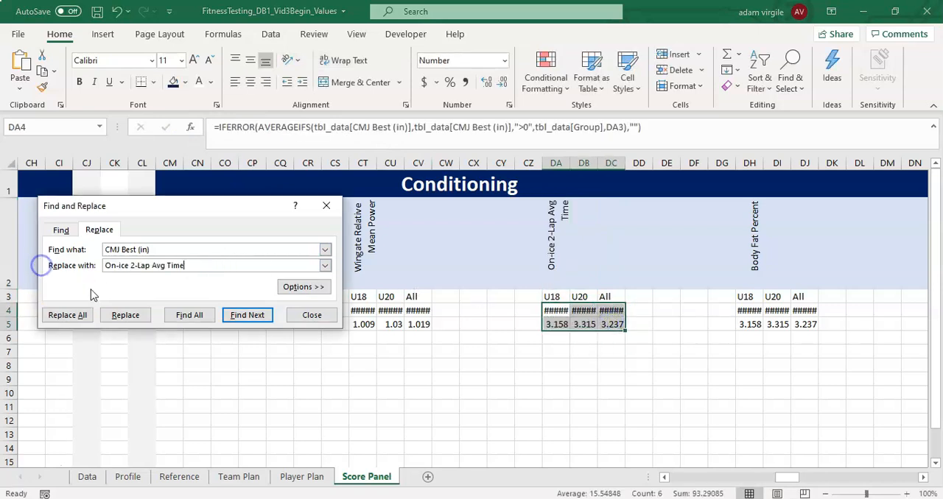
{"action": "left_click", "coordinate": [73, 324]}
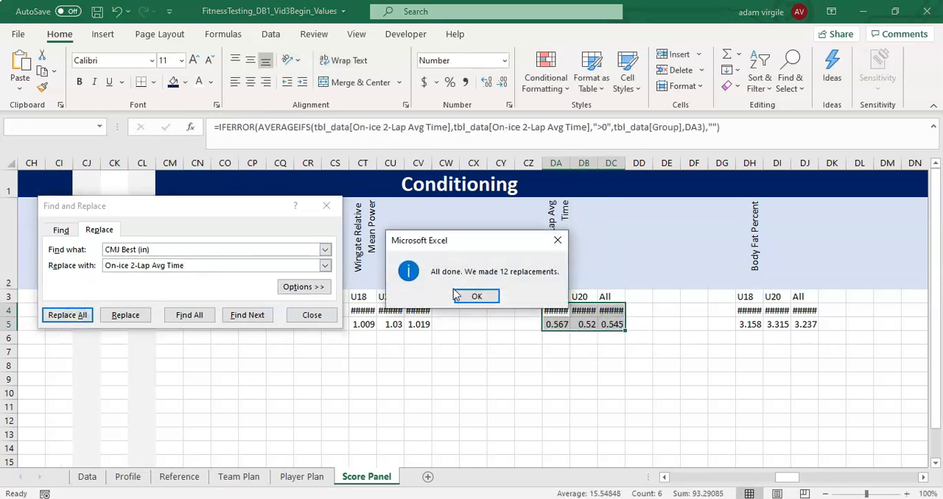
{"action": "left_click", "coordinate": [451, 293]}
- Copy the metric name from DH2 and replace all CMJ Best (in) references with Body Fat Percent in the formulas in DH4:DJ5
{"action": "left_click_drag", "start_coordinate": [749, 313], "coordinate": [810, 325]}
{"action": "left_click_drag", "start_coordinate": [793, 478], "coordinate": [803, 478]}
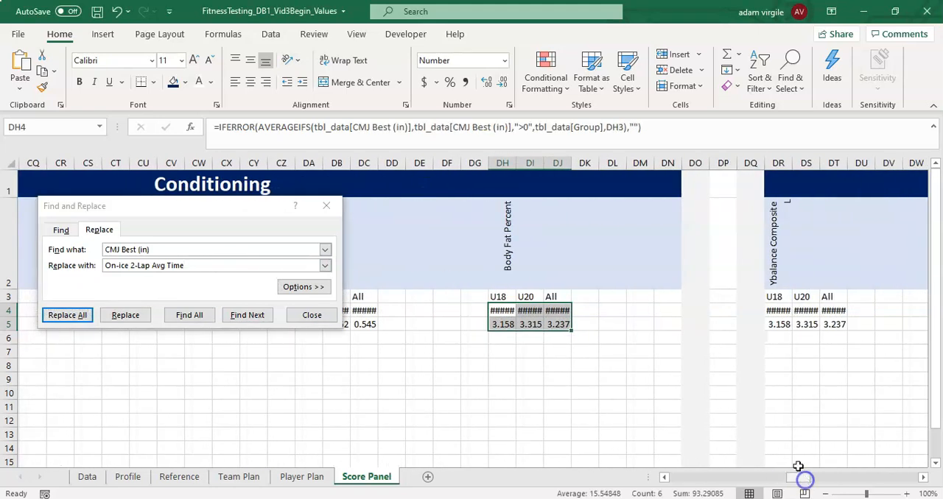
{"action": "left_click_drag", "start_coordinate": [513, 242], "coordinate": [518, 244]}
{"action": "left_click", "coordinate": [432, 150]}
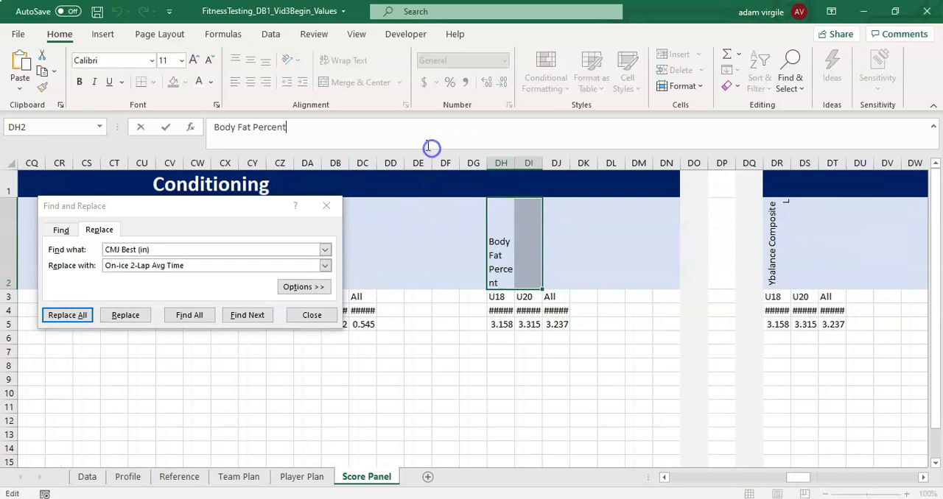
{"action": "key", "text": "Escape"}
{"action": "left_click", "coordinate": [504, 240]}
{"action": "left_click_drag", "start_coordinate": [295, 127], "coordinate": [183, 127]}
{"action": "key", "text": "ctrl+c"}
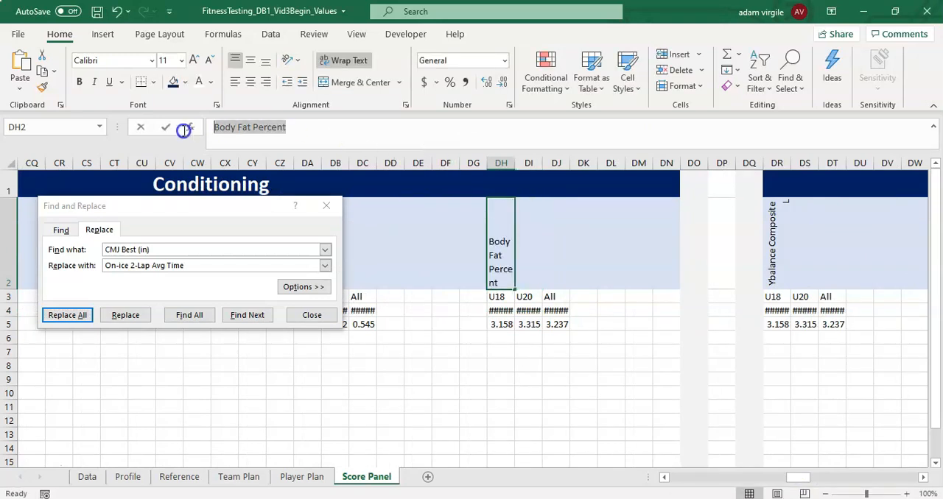
{"action": "key", "text": "Escape"}
{"action": "left_click_drag", "start_coordinate": [508, 313], "coordinate": [557, 324]}
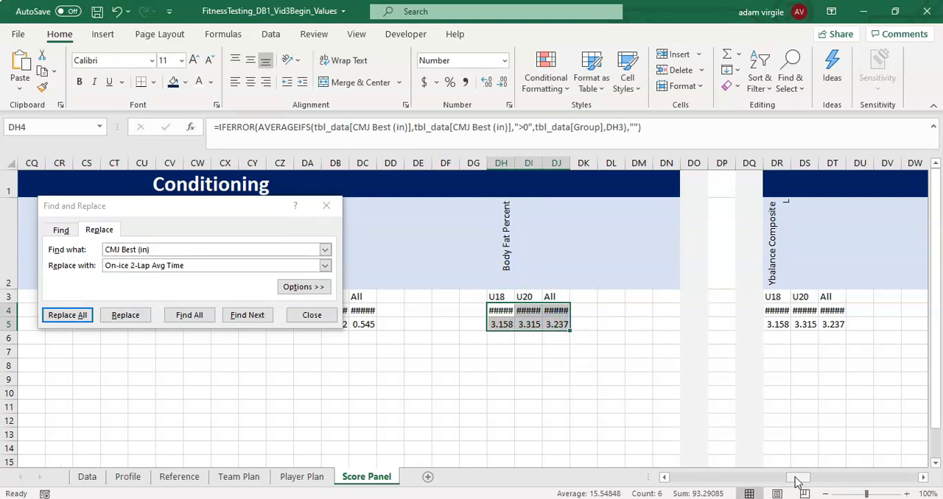
{"action": "left_click", "coordinate": [122, 264]}
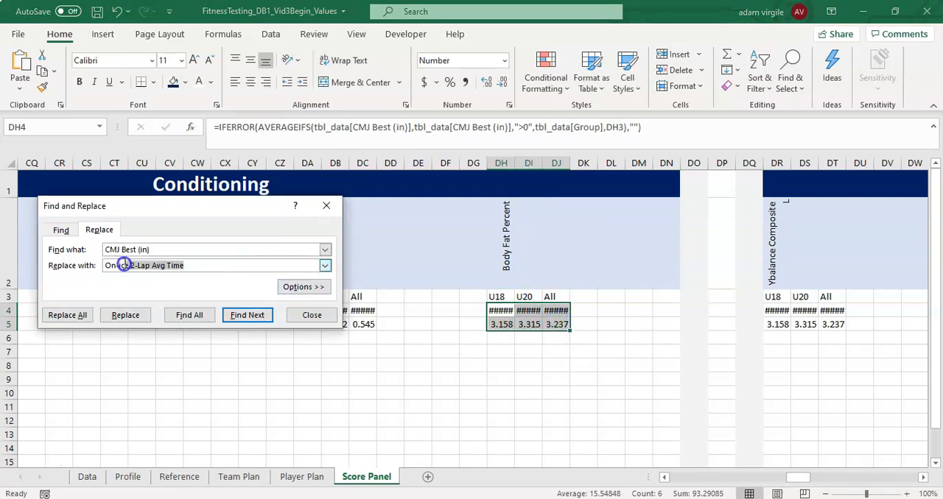
{"action": "left_click_drag", "start_coordinate": [343, 309], "coordinate": [362, 310]}
{"action": "key", "text": "ctrl+v"}
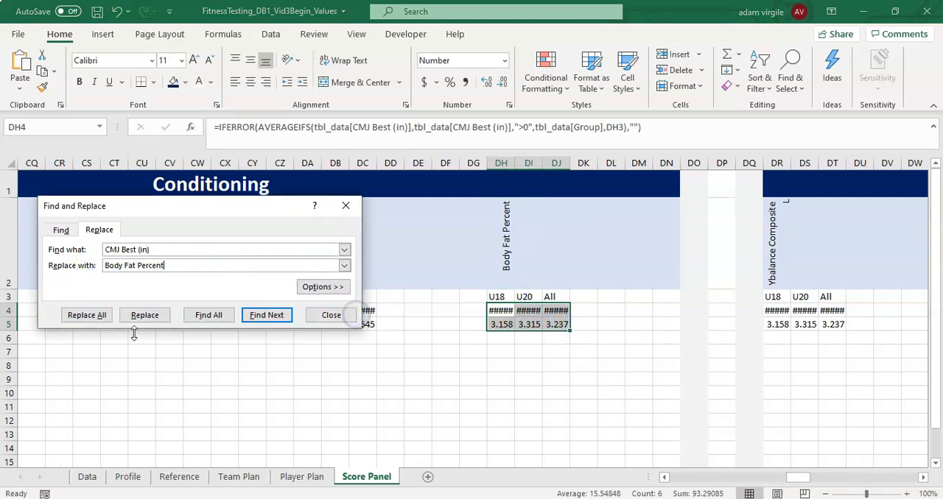
{"action": "left_click", "coordinate": [93, 318]}
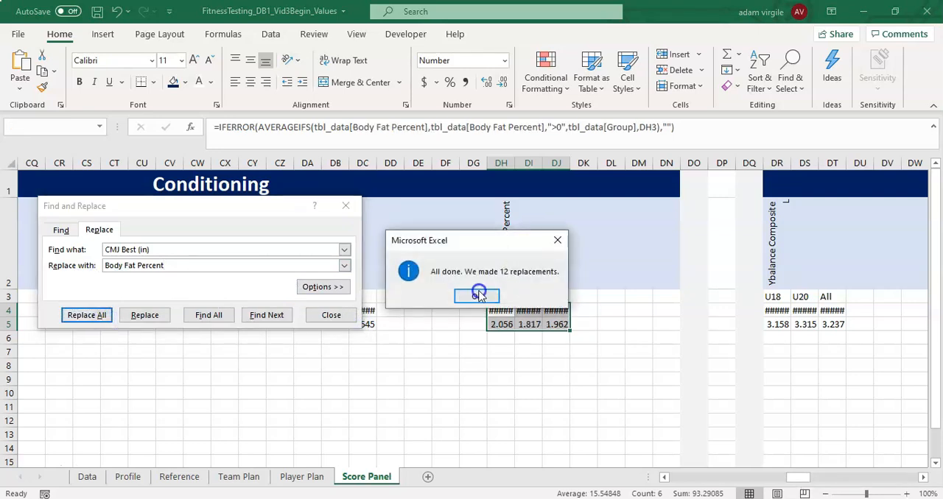
- Copy the metric name from DR2 and replace all CMJ Best (in) references with Ybalance Composite L in the formulas in DR4:DT5
{"action": "left_click", "coordinate": [479, 295]}
{"action": "left_click_drag", "start_coordinate": [849, 315], "coordinate": [935, 330]}
{"action": "left_click_drag", "start_coordinate": [449, 311], "coordinate": [521, 326]}
{"action": "left_click", "coordinate": [445, 271]}
{"action": "left_click_drag", "start_coordinate": [311, 128], "coordinate": [161, 128]}
{"action": "key", "text": "ctrl+c"}
{"action": "key", "text": "Escape"}
{"action": "left_click_drag", "start_coordinate": [446, 310], "coordinate": [507, 327]}
{"action": "left_click", "coordinate": [77, 262]}
{"action": "key", "text": "ctrl+v"}
{"action": "left_click", "coordinate": [77, 315]}
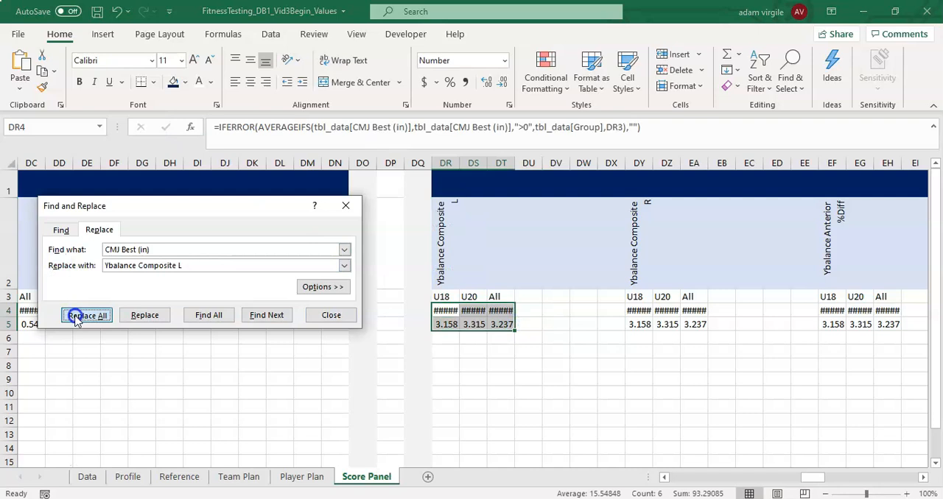
{"action": "left_click", "coordinate": [477, 296]}
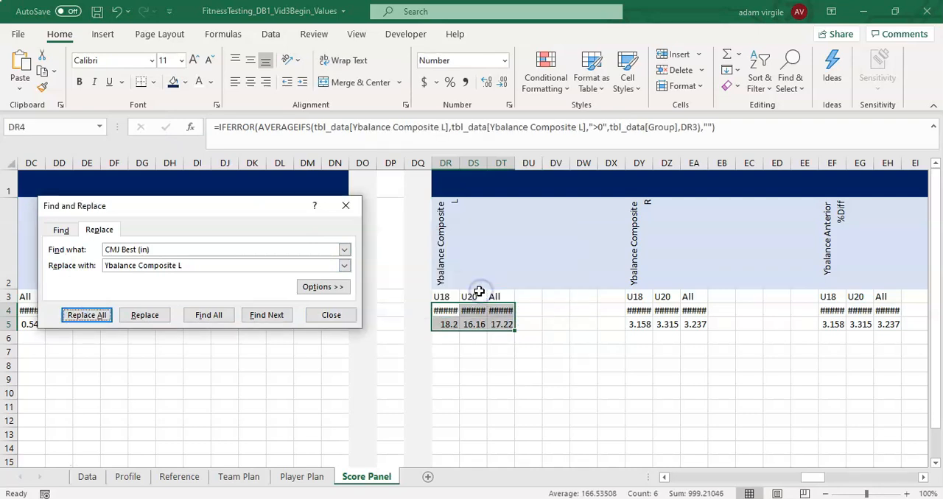
- Copy the metric name from DY2 and replace all CMJ Best (in) references with Ybalance Composite R in the formulas in DY4:EA5
{"action": "left_click_drag", "start_coordinate": [638, 313], "coordinate": [704, 328]}
{"action": "left_click", "coordinate": [630, 247]}
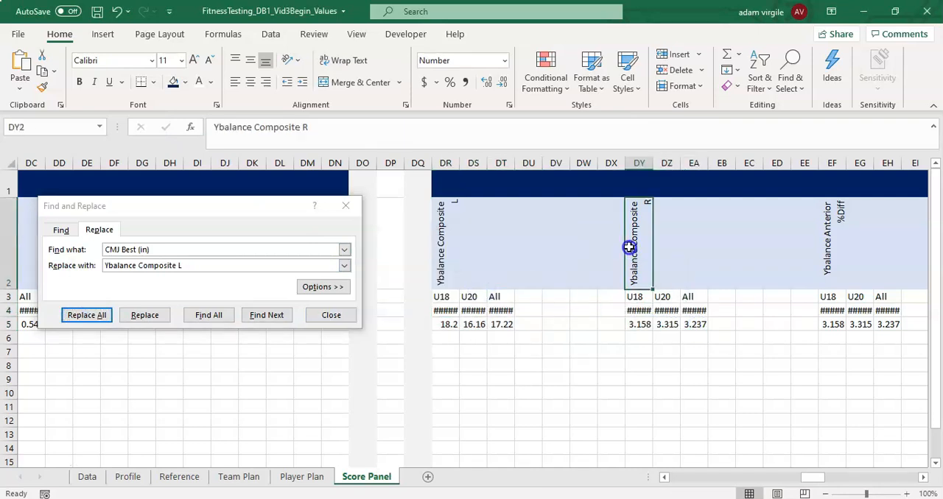
{"action": "left_click_drag", "start_coordinate": [319, 133], "coordinate": [183, 131]}
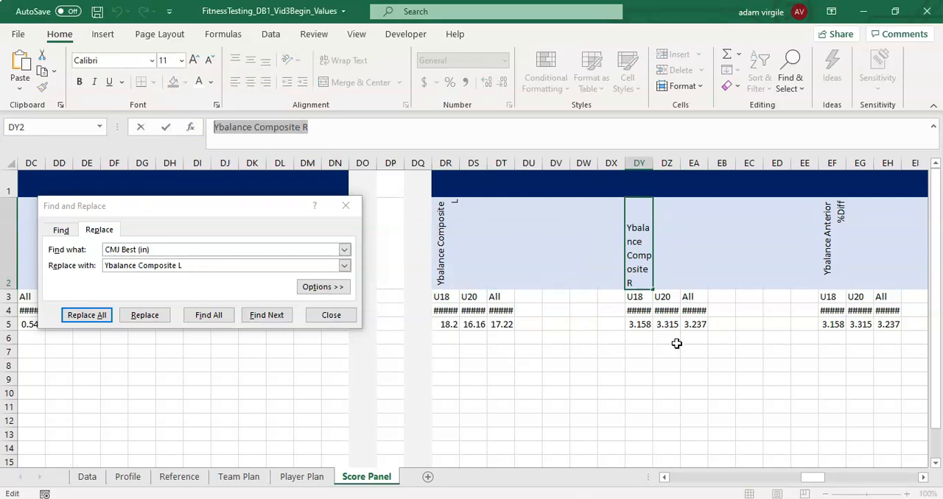
{"action": "key", "text": "Escape"}
{"action": "left_click_drag", "start_coordinate": [641, 316], "coordinate": [693, 324]}
{"action": "left_click", "coordinate": [179, 266]}
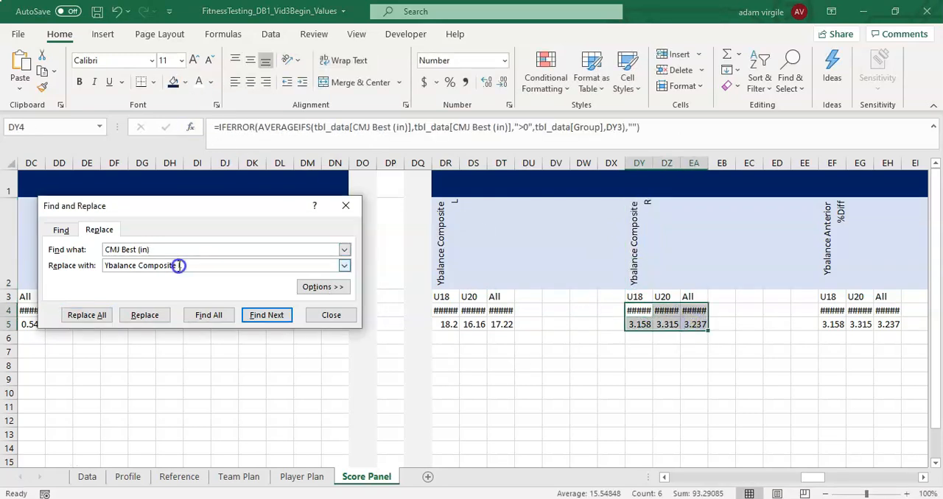
{"action": "left_click", "coordinate": [78, 266]}
{"action": "key", "text": "ctrl+v"}
{"action": "left_click", "coordinate": [95, 316]}
{"action": "left_click", "coordinate": [472, 295]}
- Copy the metric name from EF2 and replace all CMJ Best (in) references with Ybalance Anterior %Diff in the formulas in EF4:EH5
{"action": "left_click_drag", "start_coordinate": [776, 325], "coordinate": [741, 310]}
{"action": "left_click", "coordinate": [661, 253]}
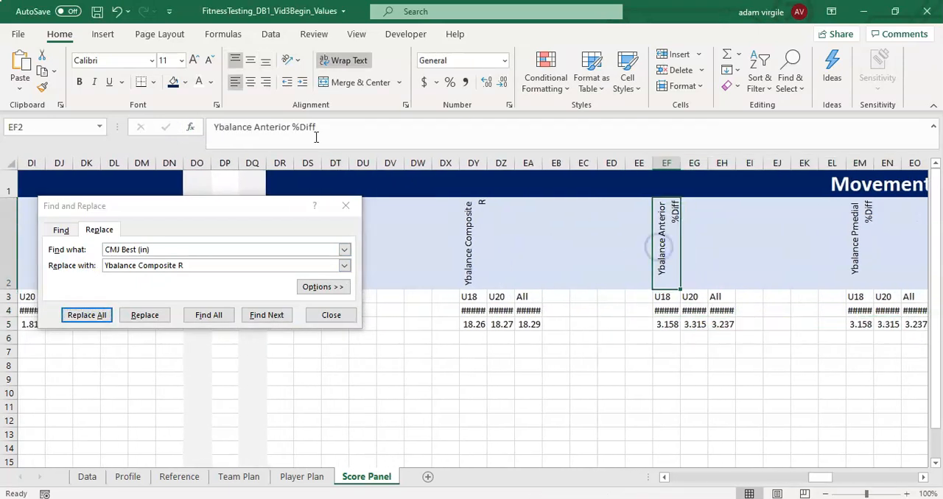
{"action": "left_click_drag", "start_coordinate": [317, 127], "coordinate": [189, 128]}
{"action": "left_click_drag", "start_coordinate": [666, 311], "coordinate": [714, 322]}
{"action": "left_click", "coordinate": [246, 265]}
{"action": "key", "text": "ctrl+v"}
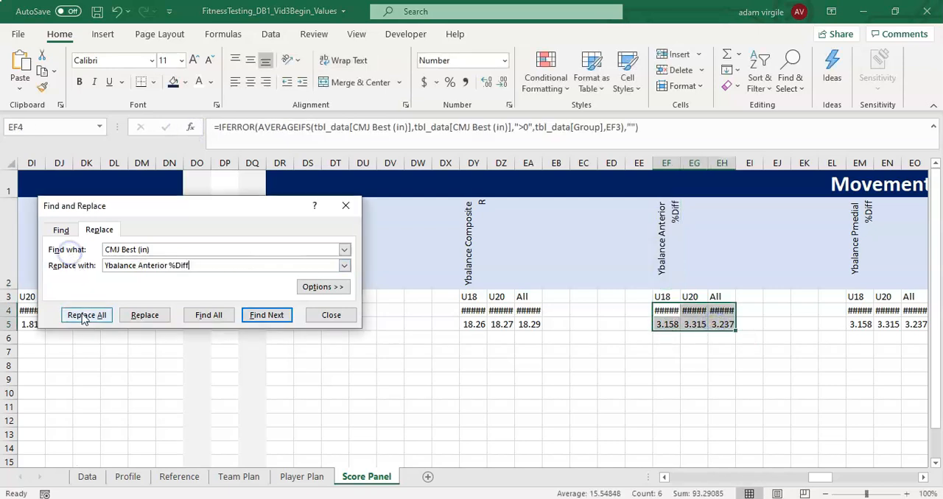
{"action": "left_click", "coordinate": [86, 315]}
{"action": "left_click", "coordinate": [478, 297]}
- Copy the metric name from EM2 and replace all CMJ Best (in) references with Ybalance Pmedial %Diff in the formulas in EM4:EO5
{"action": "left_click_drag", "start_coordinate": [805, 325], "coordinate": [655, 322]}
{"action": "left_click_drag", "start_coordinate": [584, 310], "coordinate": [638, 326]}
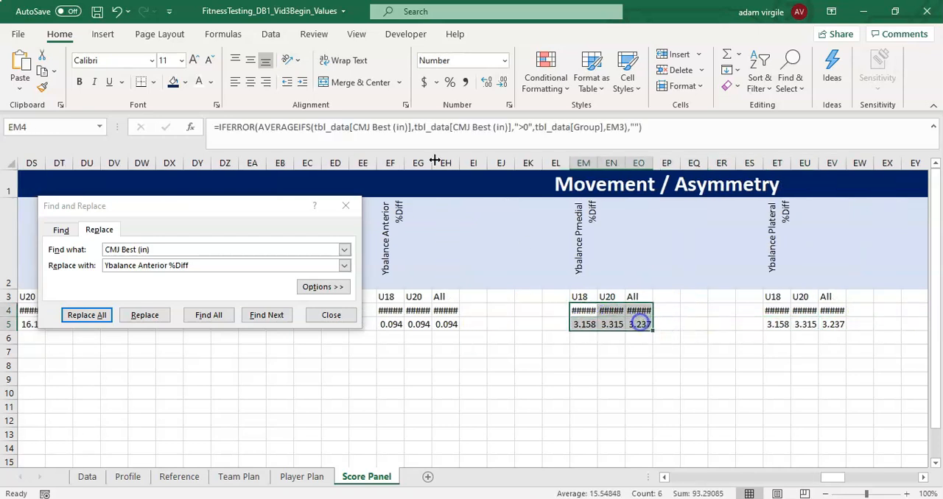
{"action": "left_click", "coordinate": [589, 243]}
{"action": "left_click_drag", "start_coordinate": [316, 127], "coordinate": [153, 116]}
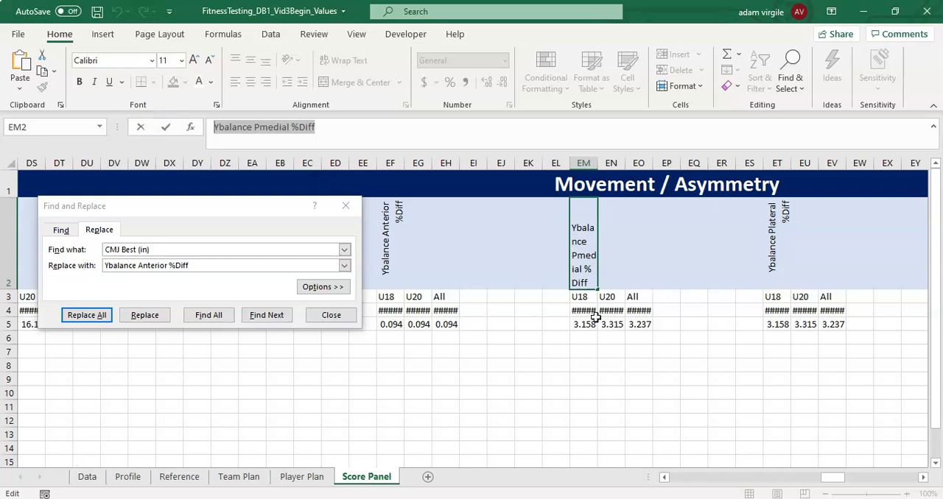
{"action": "left_click_drag", "start_coordinate": [595, 315], "coordinate": [638, 325]}
{"action": "left_click", "coordinate": [215, 265]}
{"action": "key", "text": "ctrl+a"}
{"action": "key", "text": "ctrl+v"}
{"action": "left_click", "coordinate": [78, 313]}
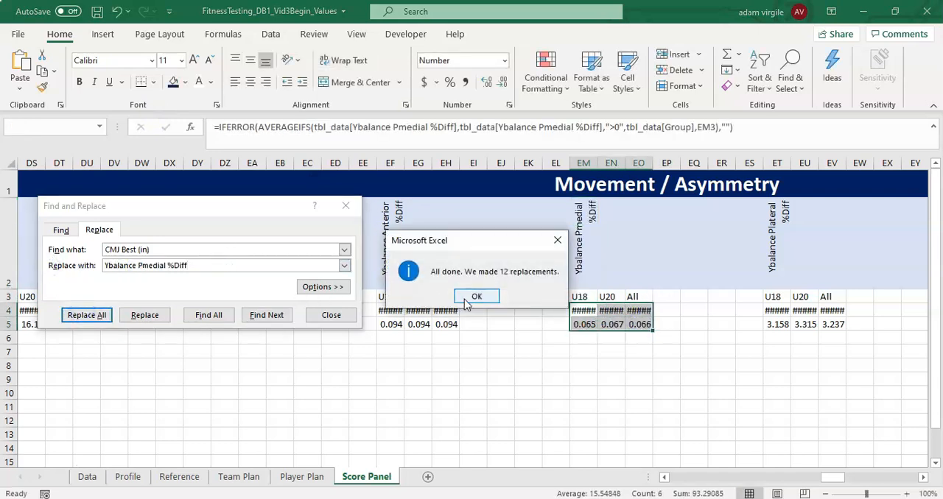
{"action": "left_click", "coordinate": [475, 296]}
- Copy the metric name from ET2 and replace all CMJ Best (in) references with Ybalance Plateral %Diff in the formulas in ET4:EV5
{"action": "left_click_drag", "start_coordinate": [827, 477], "coordinate": [840, 477]}
{"action": "left_click_drag", "start_coordinate": [583, 310], "coordinate": [638, 324]}
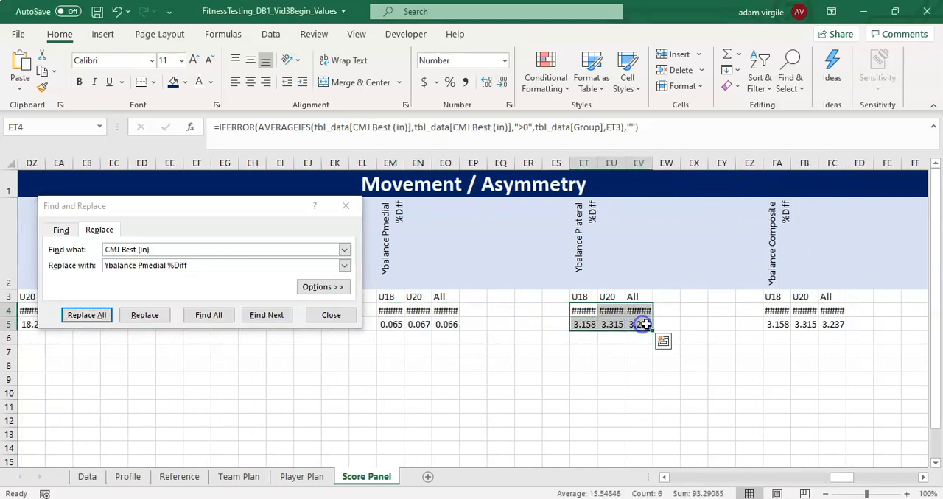
{"action": "left_click", "coordinate": [583, 250]}
{"action": "left_click", "coordinate": [585, 312]}
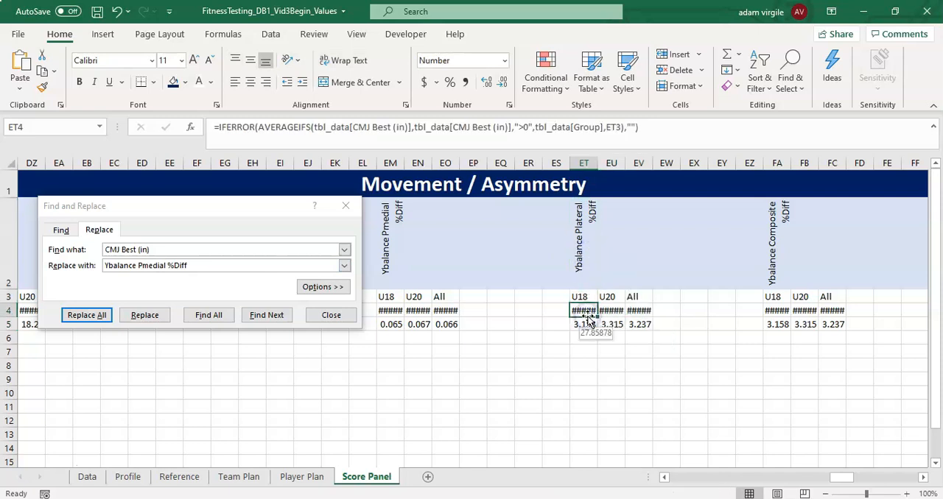
{"action": "left_click", "coordinate": [580, 247]}
{"action": "left_click_drag", "start_coordinate": [306, 127], "coordinate": [155, 125]}
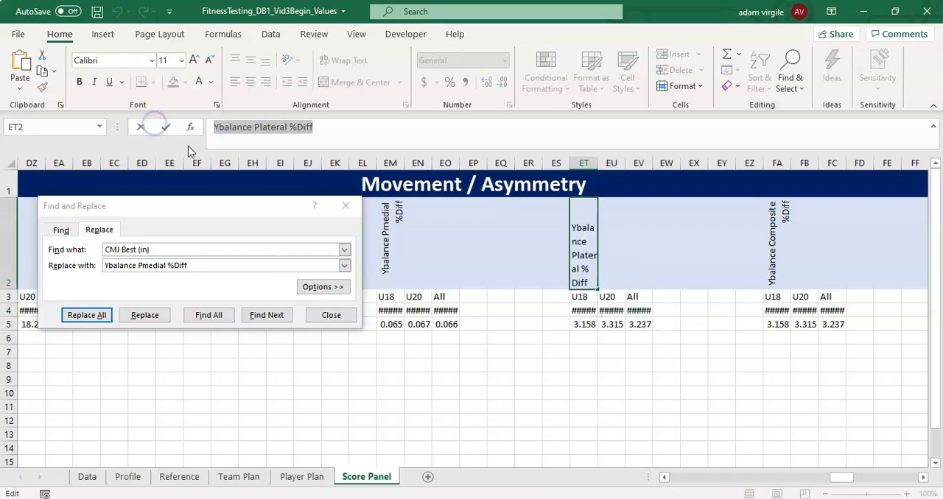
{"action": "key", "text": "Escape"}
{"action": "left_click_drag", "start_coordinate": [590, 314], "coordinate": [643, 324]}
{"action": "left_click", "coordinate": [219, 264]}
{"action": "left_click", "coordinate": [64, 266]}
{"action": "key", "text": "ctrl+v"}
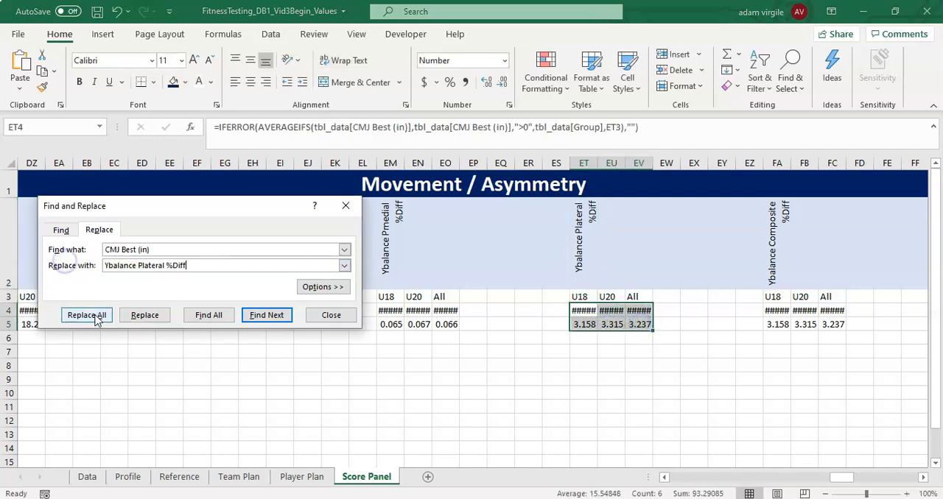
{"action": "left_click", "coordinate": [86, 315]}
{"action": "left_click", "coordinate": [478, 293]}
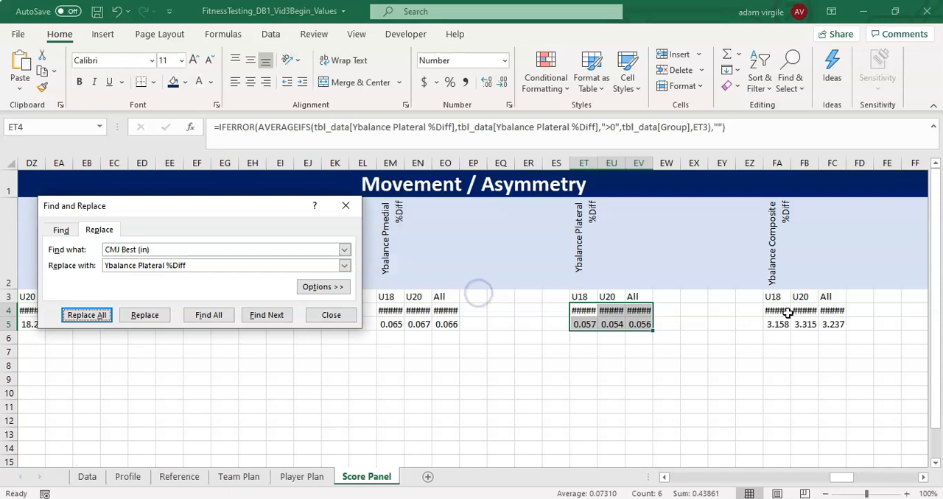
- Copy the metric name from FA2 and replace all CMJ Best (in) references with Ybalance Composite %Diff in the formulas in FA4:FC5
{"action": "left_click", "coordinate": [764, 267]}
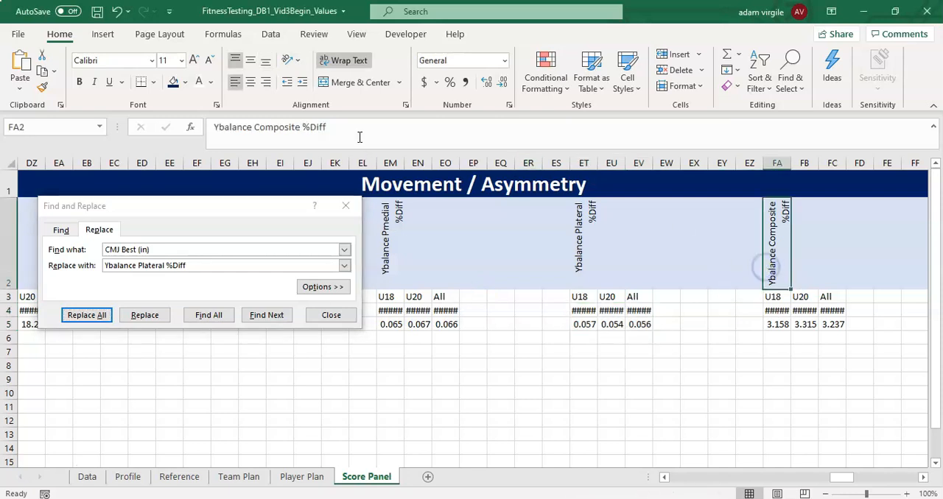
{"action": "left_click_drag", "start_coordinate": [327, 126], "coordinate": [169, 126]}
{"action": "key", "text": "Escape"}
{"action": "left_click_drag", "start_coordinate": [842, 477], "coordinate": [852, 477]}
{"action": "mouse_move", "coordinate": [470, 324]}
{"action": "left_mouse_down"}
{"action": "mouse_move", "coordinate": [543, 321]}
{"action": "mouse_move", "coordinate": [472, 311]}
{"action": "left_mouse_up"}
{"action": "left_click", "coordinate": [537, 326]}
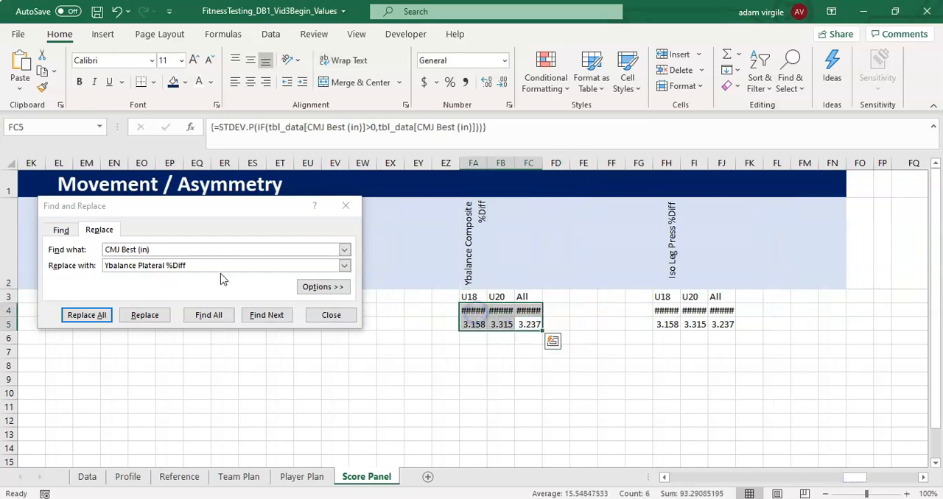
{"action": "left_click", "coordinate": [49, 257]}
{"action": "key", "text": "ctrl+v"}
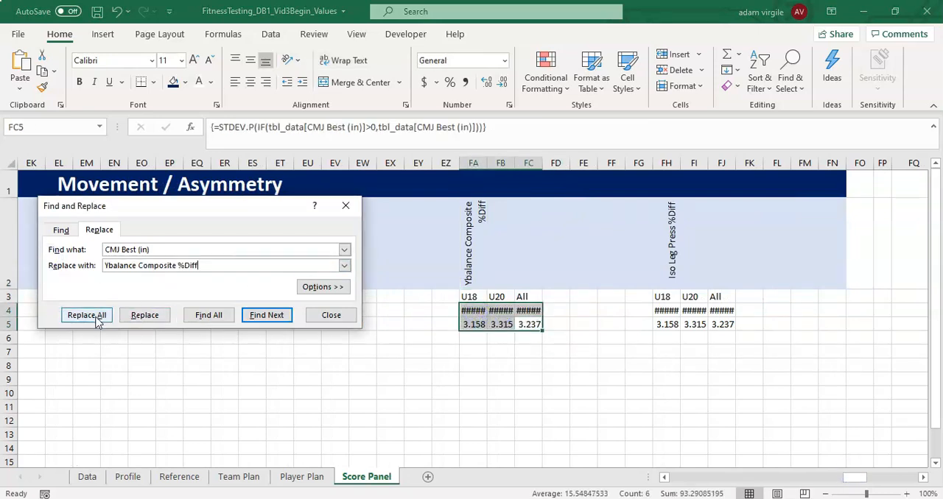
{"action": "left_click", "coordinate": [94, 315]}
{"action": "left_click", "coordinate": [477, 296]}
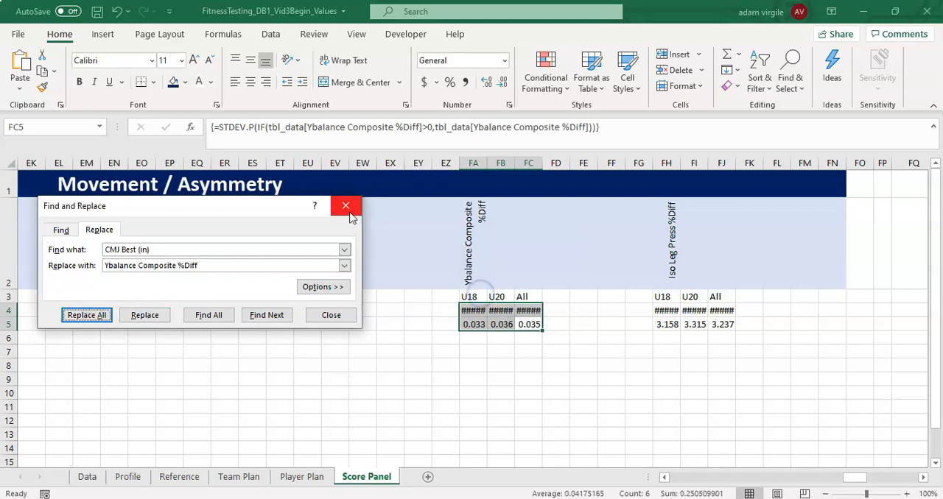
- Copy the metric name from FH2, replace all CMJ Best (in) references with Iso Leg Press %Diff in FH4:FJ5, and close Find and Replace
{"action": "left_click_drag", "start_coordinate": [666, 310], "coordinate": [722, 324]}
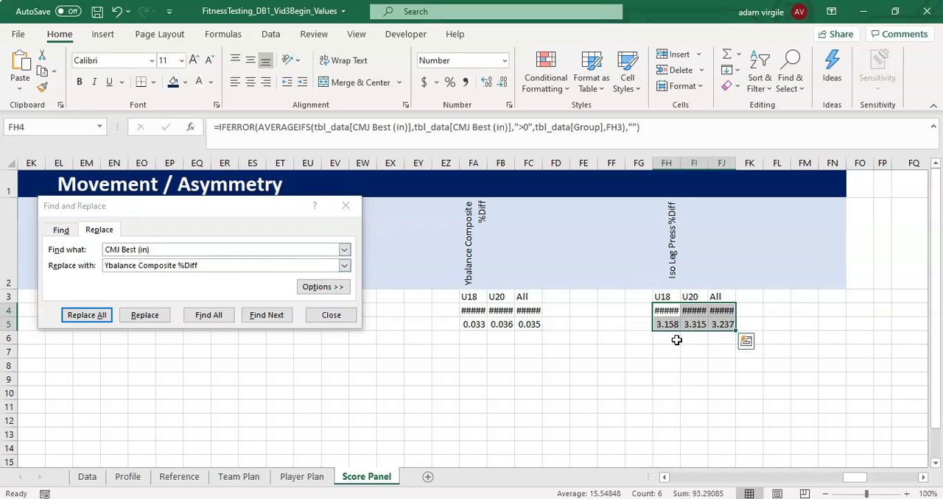
{"action": "left_click", "coordinate": [684, 255]}
{"action": "left_click_drag", "start_coordinate": [295, 133], "coordinate": [159, 136]}
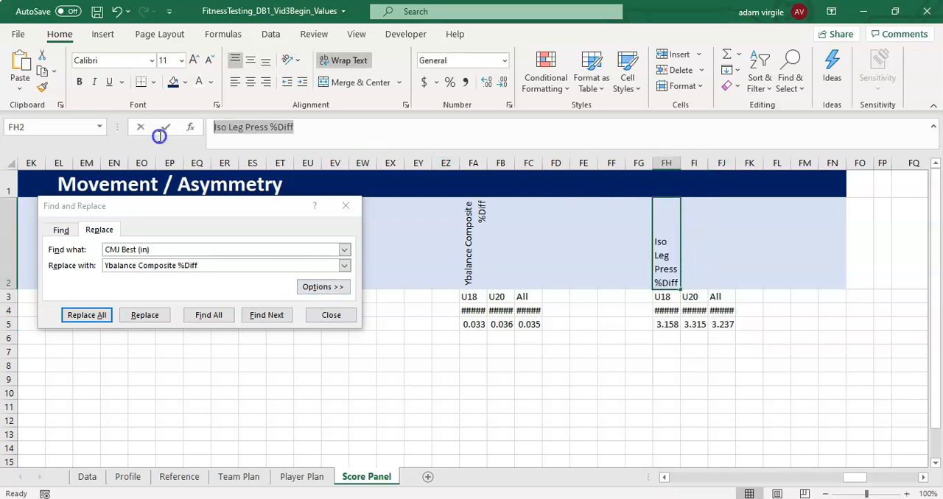
{"action": "key", "text": "Escape"}
{"action": "left_click_drag", "start_coordinate": [667, 322], "coordinate": [725, 318]}
{"action": "left_click_drag", "start_coordinate": [199, 263], "coordinate": [47, 263]}
{"action": "key", "text": "ctrl+v"}
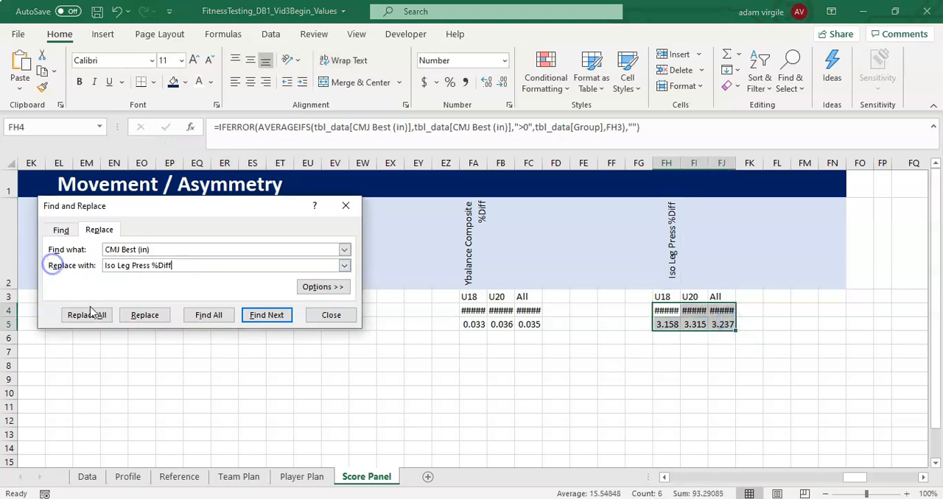
{"action": "left_click", "coordinate": [88, 317]}
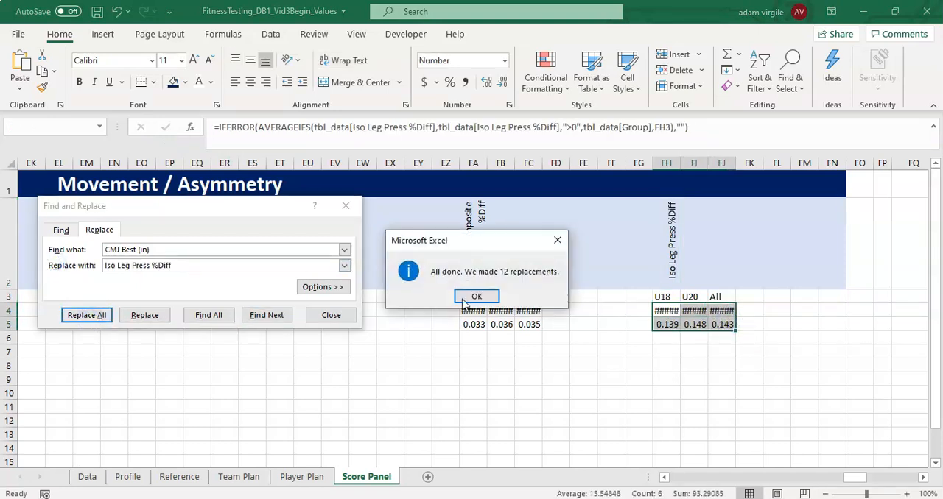
{"action": "left_click", "coordinate": [480, 296]}
{"action": "left_click", "coordinate": [593, 294]}
{"action": "left_click", "coordinate": [345, 206]}
- Label B6 Good cutoff and B7 Bad cutoff, widening column B to fit the labels
{"action": "left_click_drag", "start_coordinate": [855, 477], "coordinate": [630, 481]}
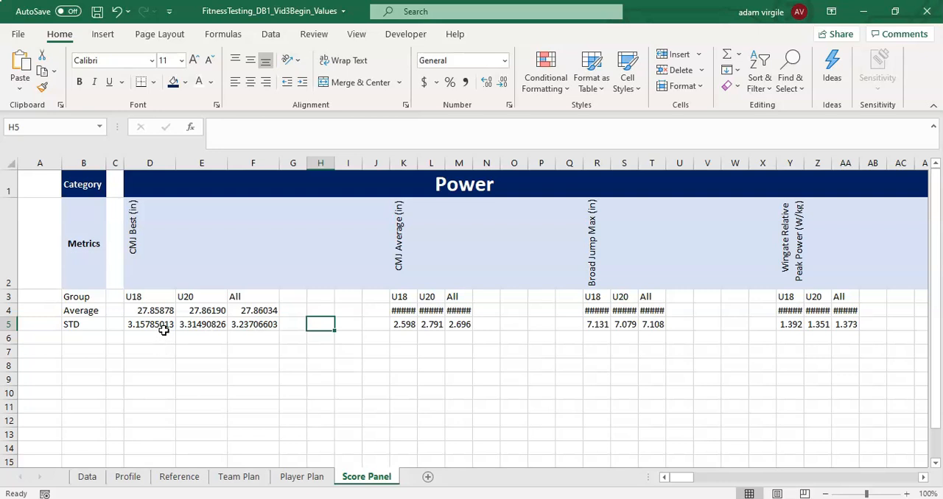
{"action": "left_click", "coordinate": [91, 340]}
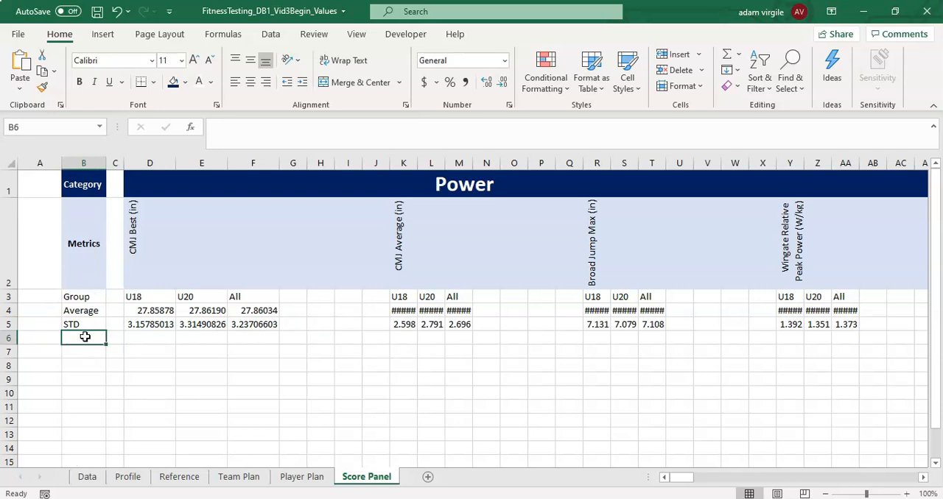
{"action": "type", "text": "Good cutoff"}
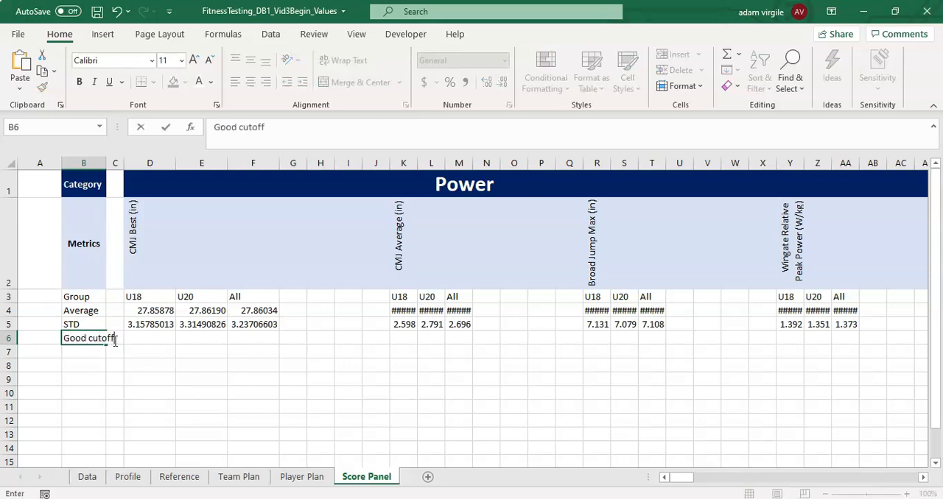
{"action": "key", "text": "Return"}
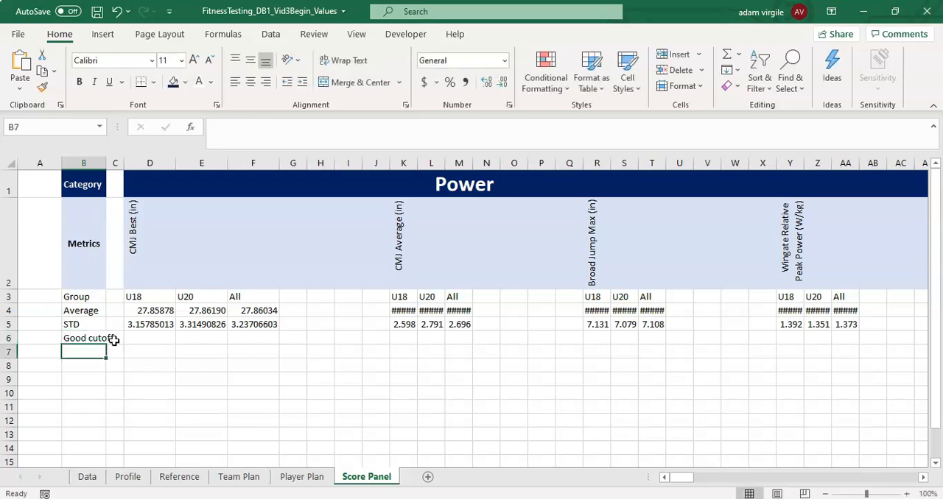
{"action": "left_click_drag", "start_coordinate": [106, 163], "coordinate": [134, 163]}
{"action": "type", "text": "Bad cutoff"}
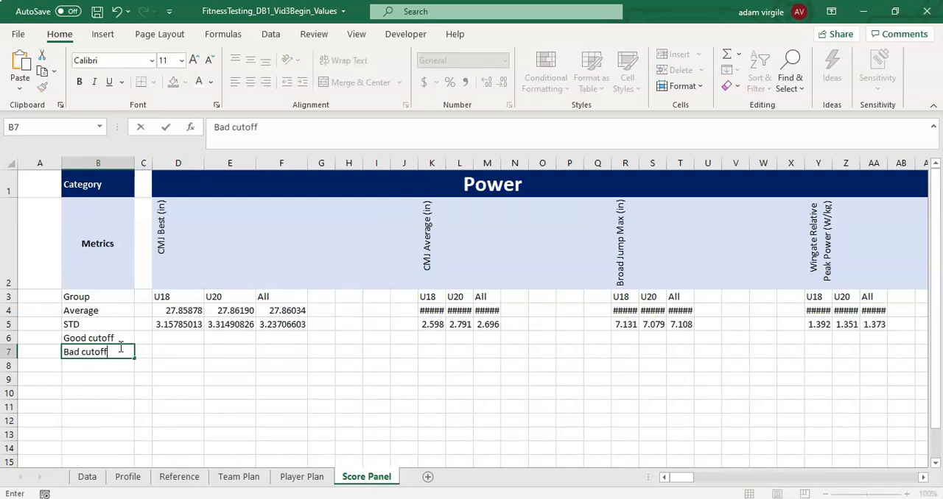
{"action": "key", "text": "Return"}
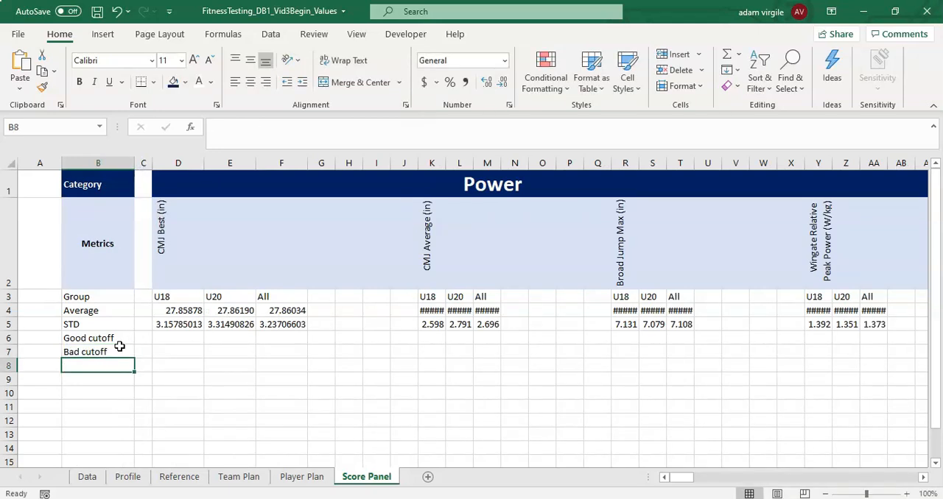
{"action": "left_click", "coordinate": [184, 338]}
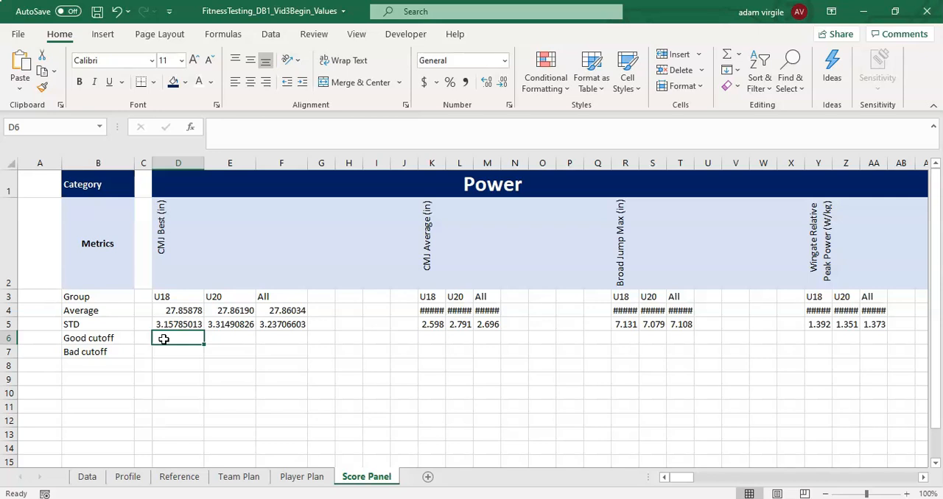
{"action": "type", "text": "="}
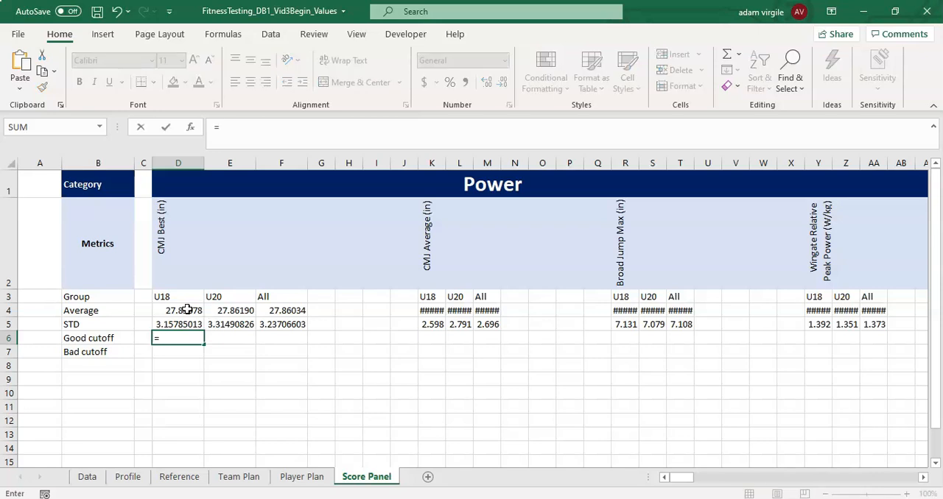
{"action": "left_click", "coordinate": [187, 310]}
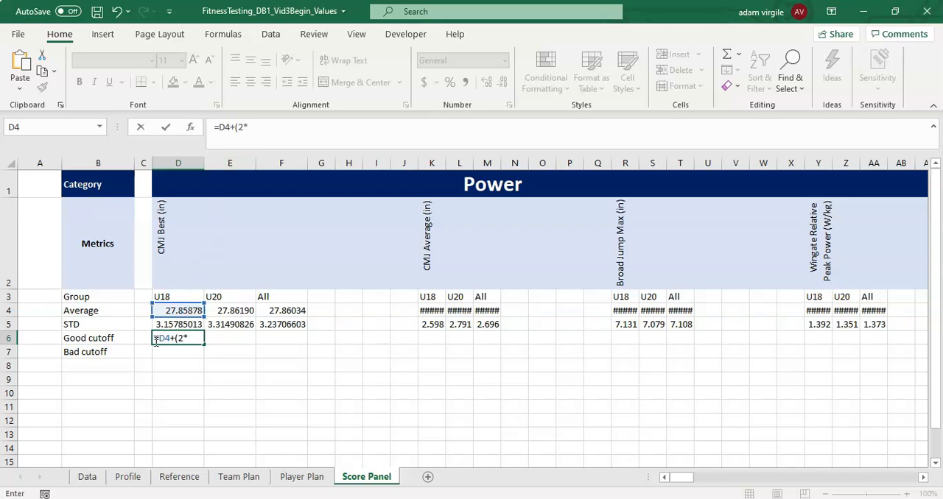
{"action": "key", "text": "Escape"}
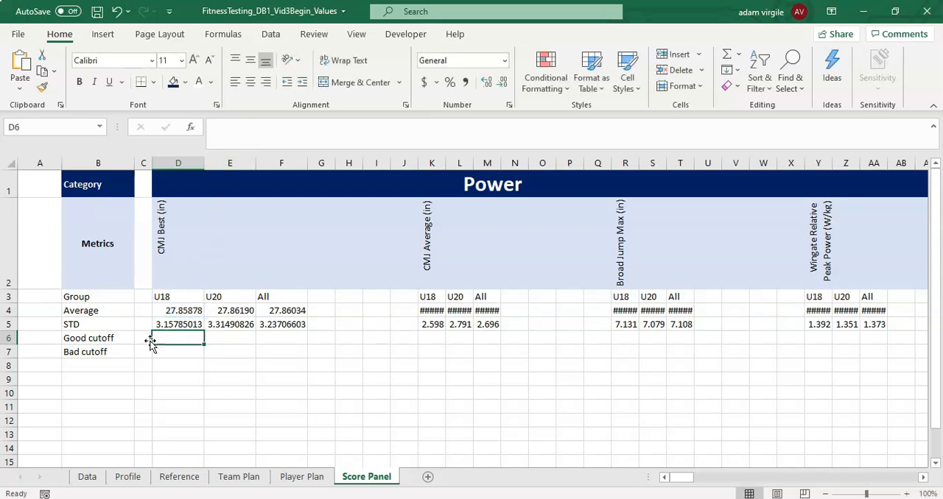
- Insert a blank row between the STD and Good cutoff rows and select its label cell B6
{"action": "right_click", "coordinate": [9, 339]}
{"action": "left_click", "coordinate": [59, 214]}
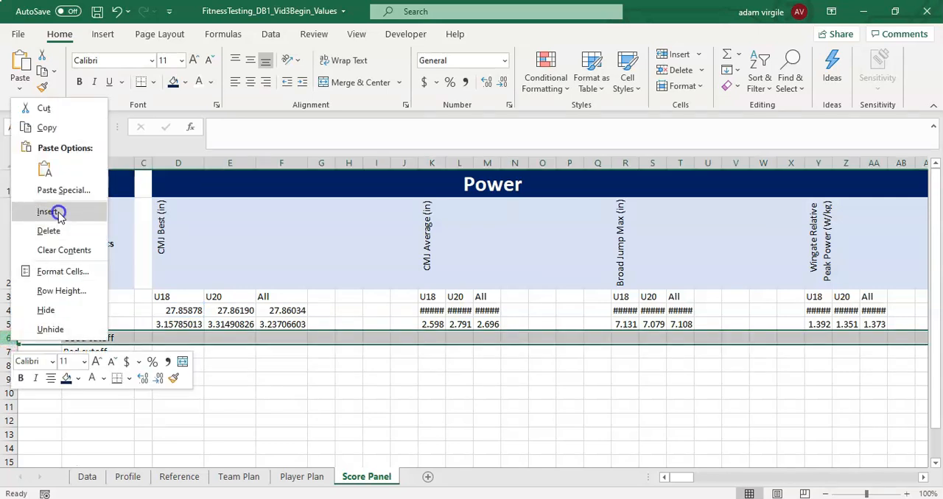
{"action": "left_click", "coordinate": [96, 335]}
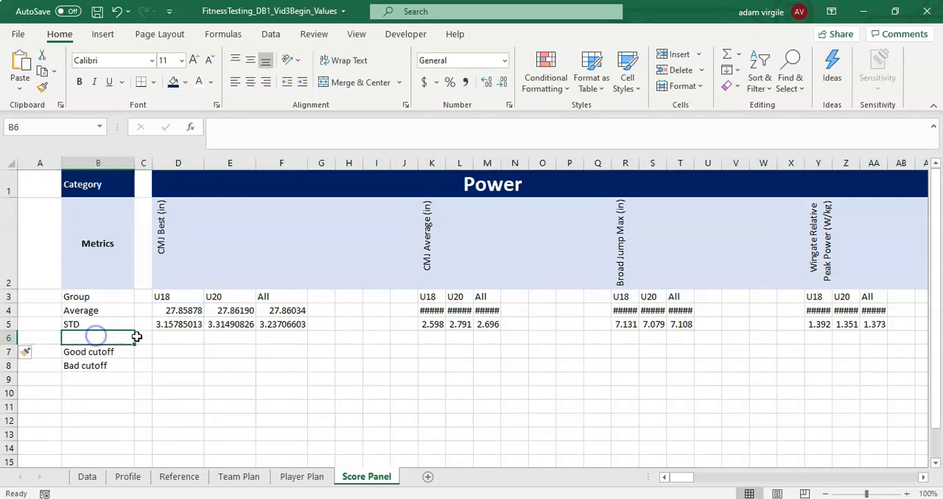
- Label B6 STD # and enter 2 for the U18, U20 and All groups in D6:F6
{"action": "type", "text": "STD #"}
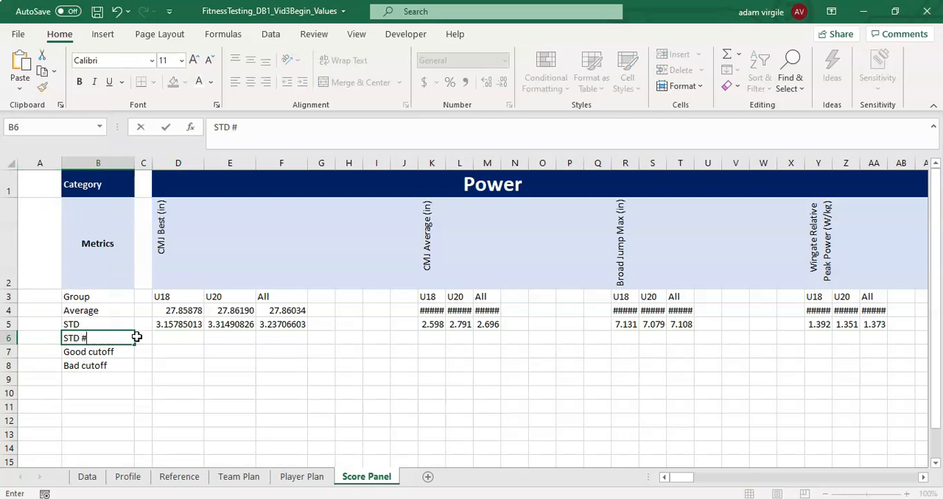
{"action": "key", "text": "Return"}
{"action": "left_click", "coordinate": [176, 340]}
{"action": "type", "text": "2"}
{"action": "key", "text": "Tab"}
{"action": "type", "text": "2"}
{"action": "key", "text": "Tab"}
{"action": "type", "text": "2"}
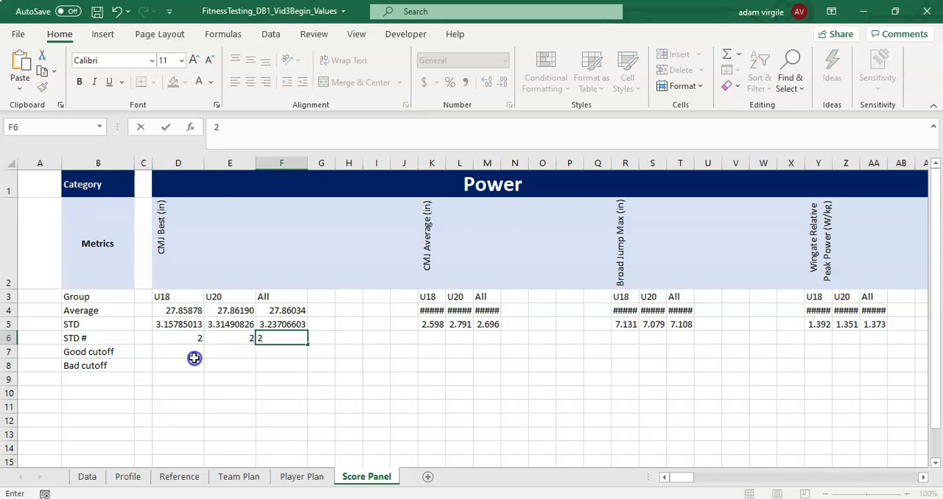
{"action": "left_click", "coordinate": [193, 357]}
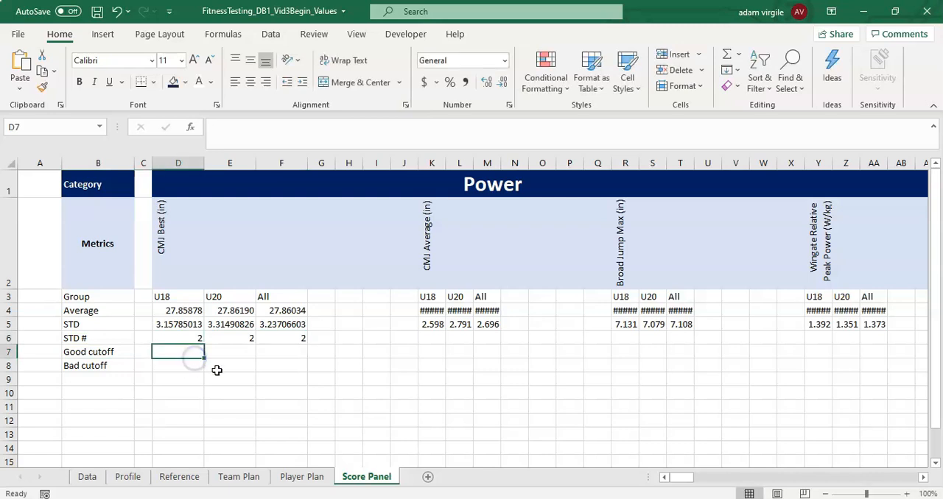
- Fill the STD # input cells D6:F6 with yellow
{"action": "left_click", "coordinate": [178, 340]}
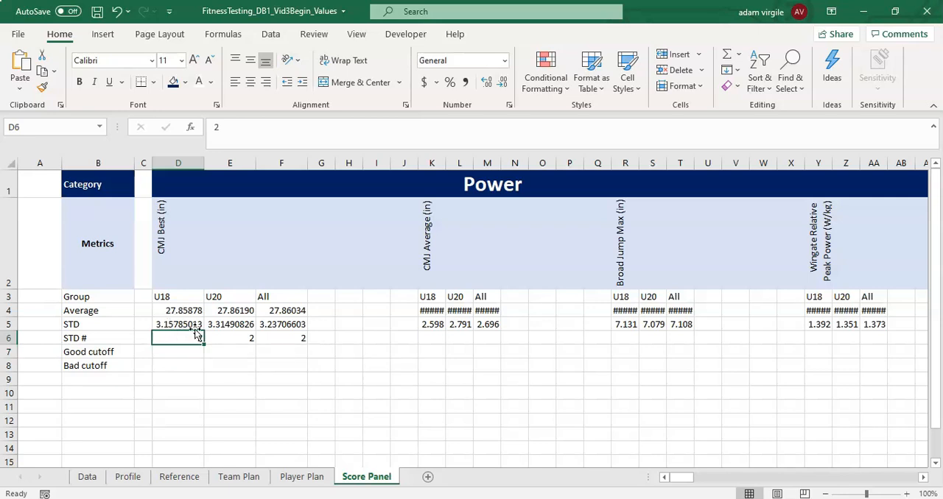
{"action": "left_click_drag", "start_coordinate": [171, 338], "coordinate": [272, 341]}
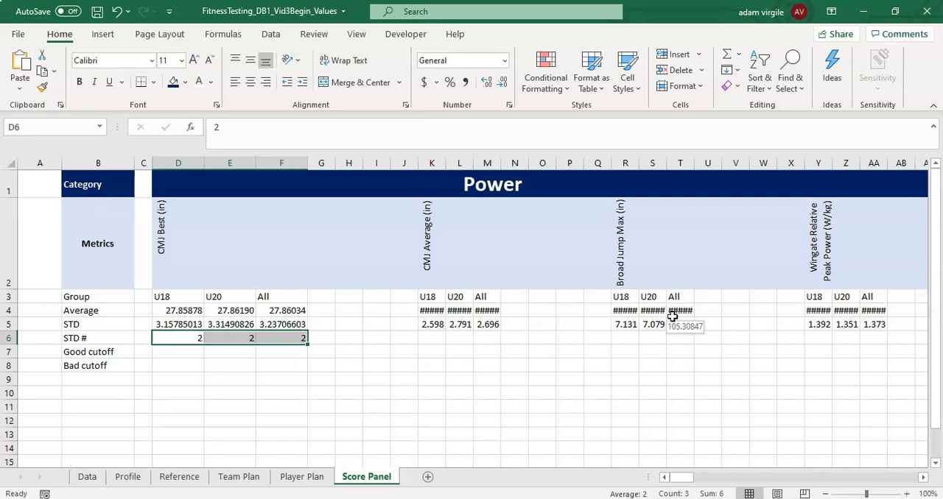
{"action": "left_click", "coordinate": [184, 351]}
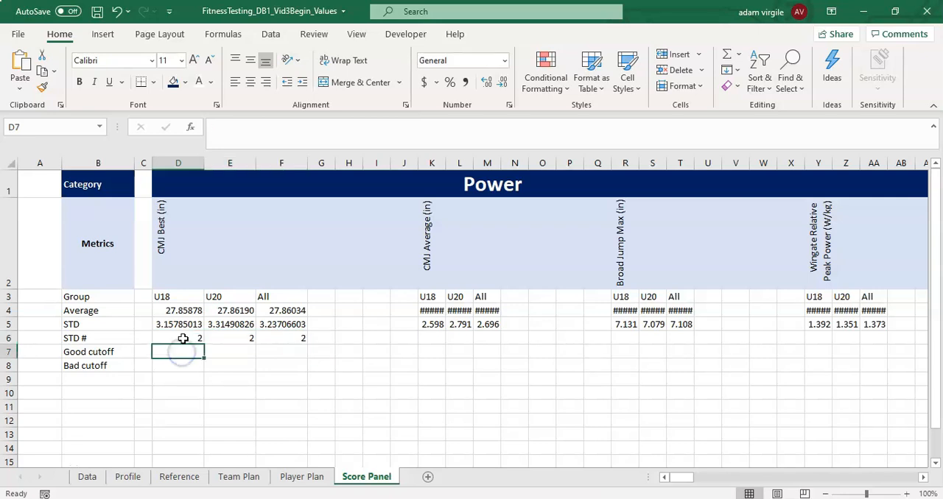
{"action": "left_click_drag", "start_coordinate": [181, 339], "coordinate": [273, 337]}
{"action": "left_click", "coordinate": [185, 82]}
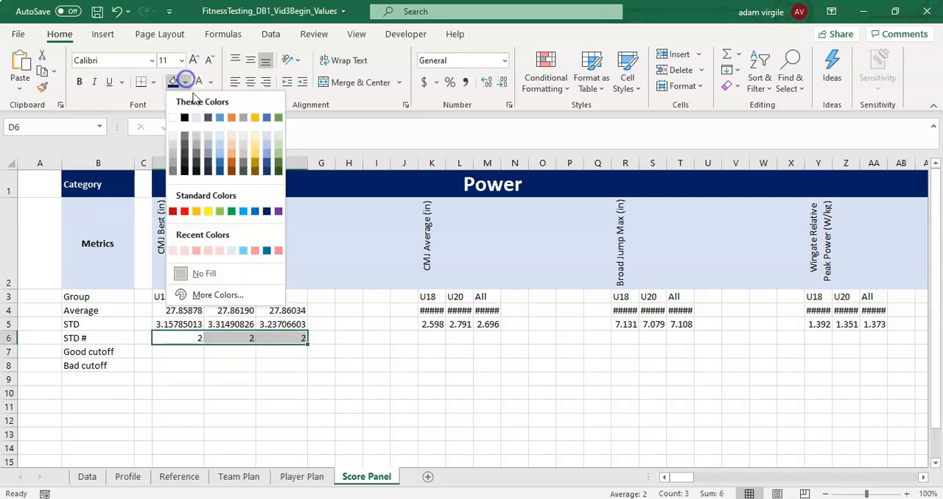
{"action": "left_click", "coordinate": [209, 212]}
- Build the U18 good cutoff formula in D7 as =D$4+(D$5*D$6), with the row references locked
{"action": "left_click", "coordinate": [190, 353]}
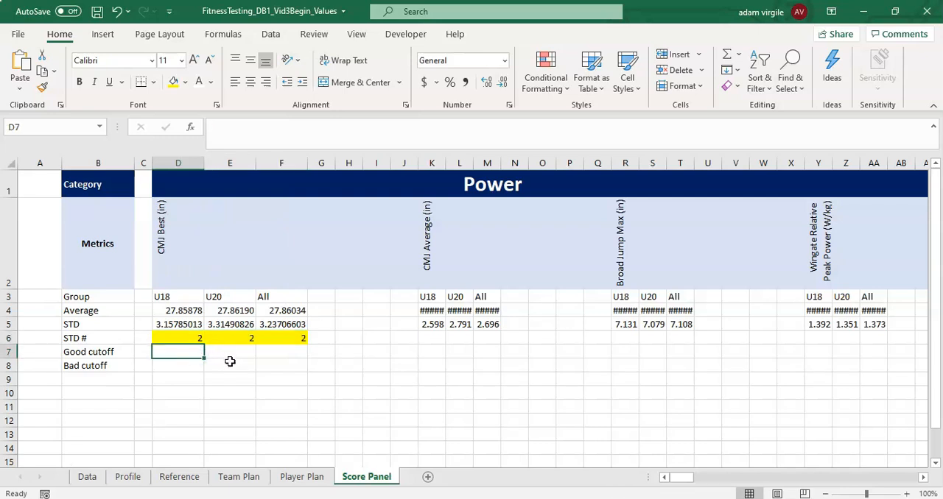
{"action": "type", "text": "="}
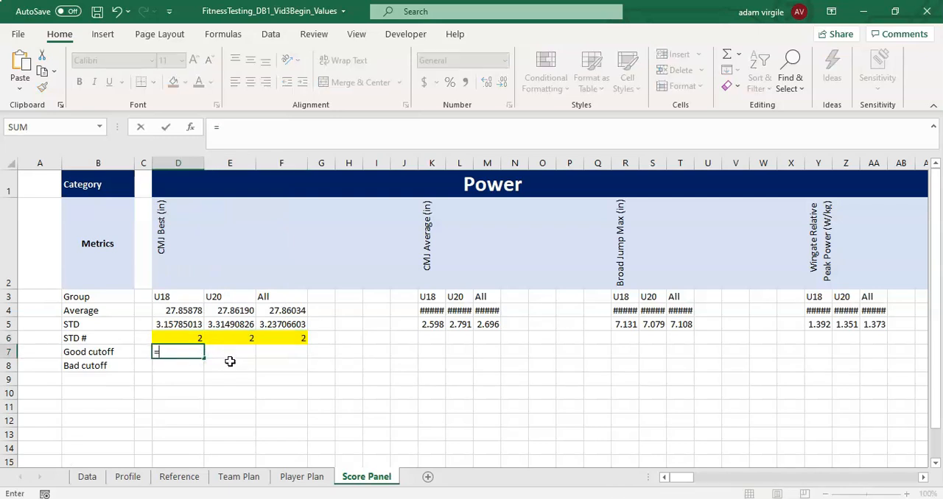
{"action": "left_click", "coordinate": [186, 311]}
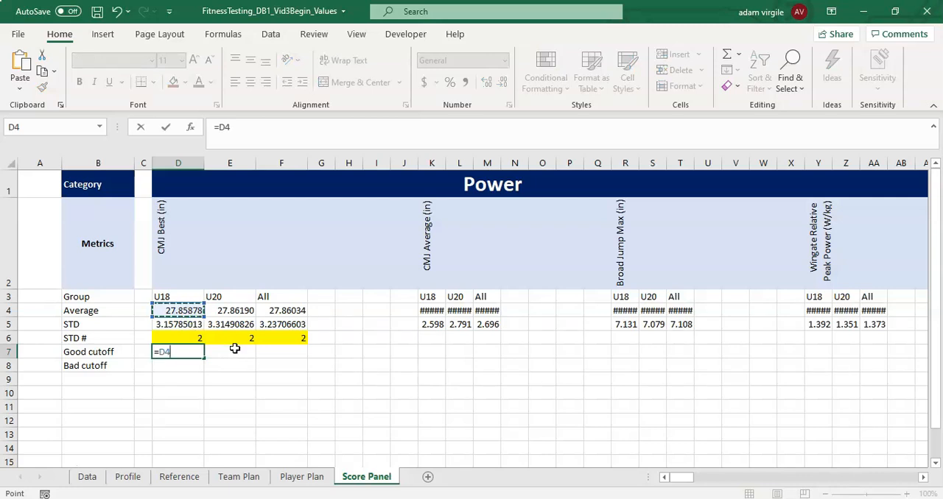
{"action": "type", "text": "+("}
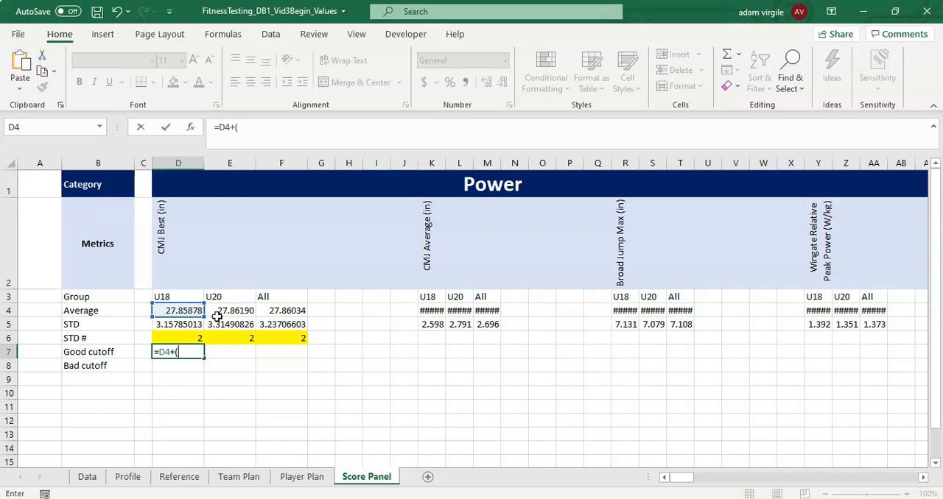
{"action": "left_click", "coordinate": [185, 324]}
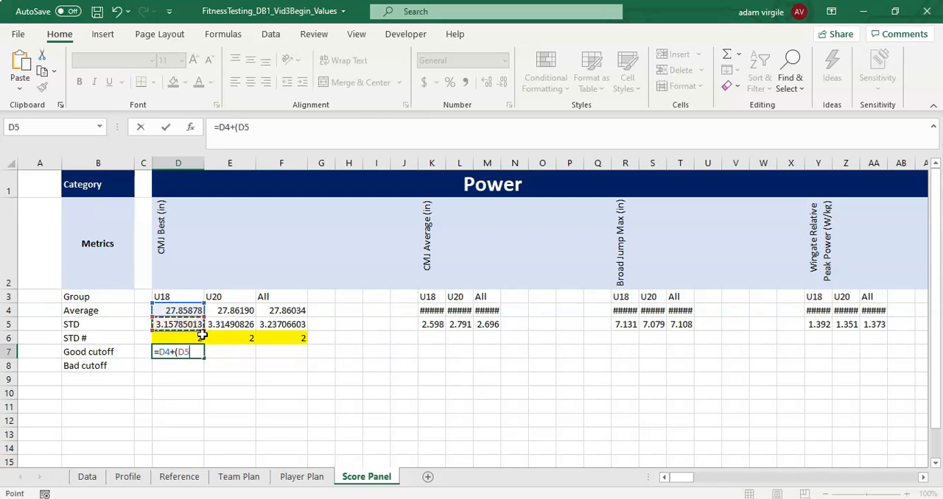
{"action": "left_click", "coordinate": [238, 126]}
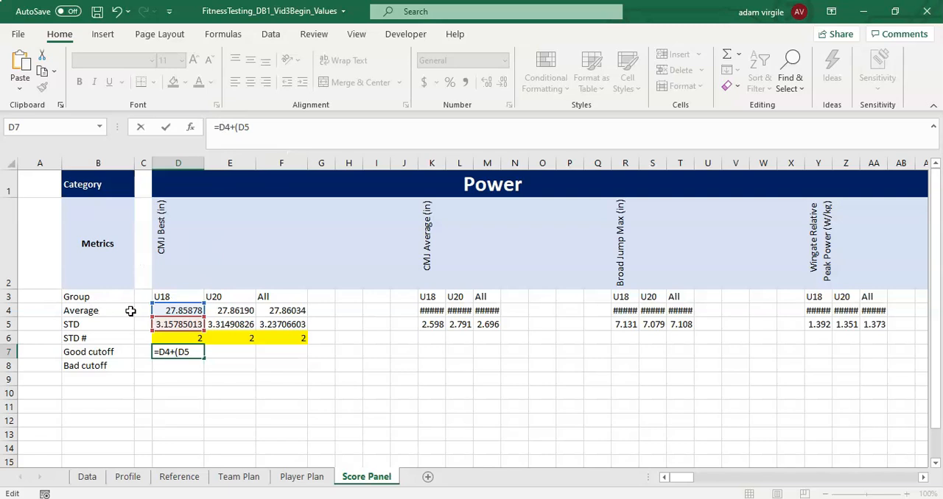
{"action": "left_click", "coordinate": [184, 352]}
{"action": "type", "text": "$"}
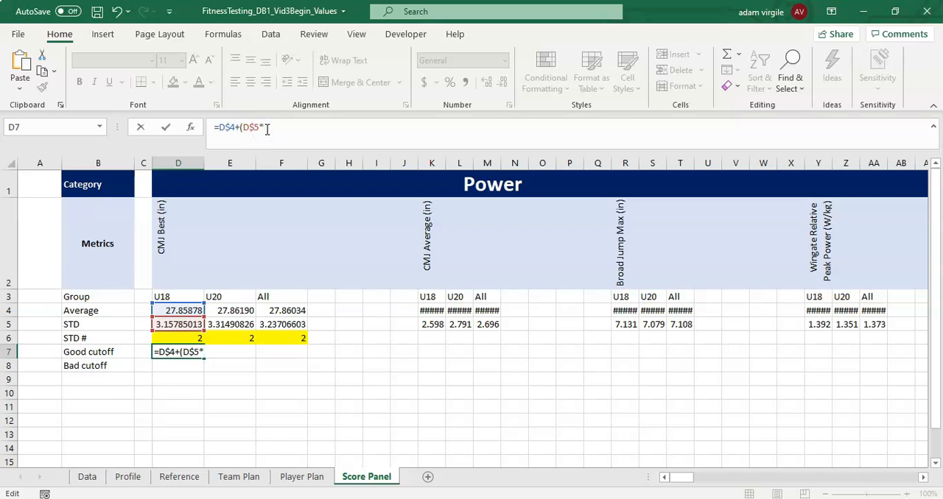
{"action": "left_click", "coordinate": [173, 336]}
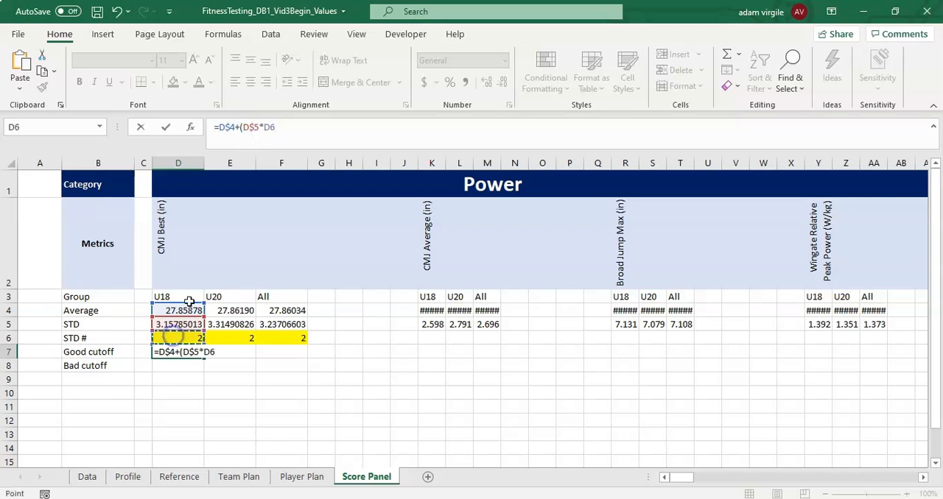
{"action": "left_click", "coordinate": [270, 126]}
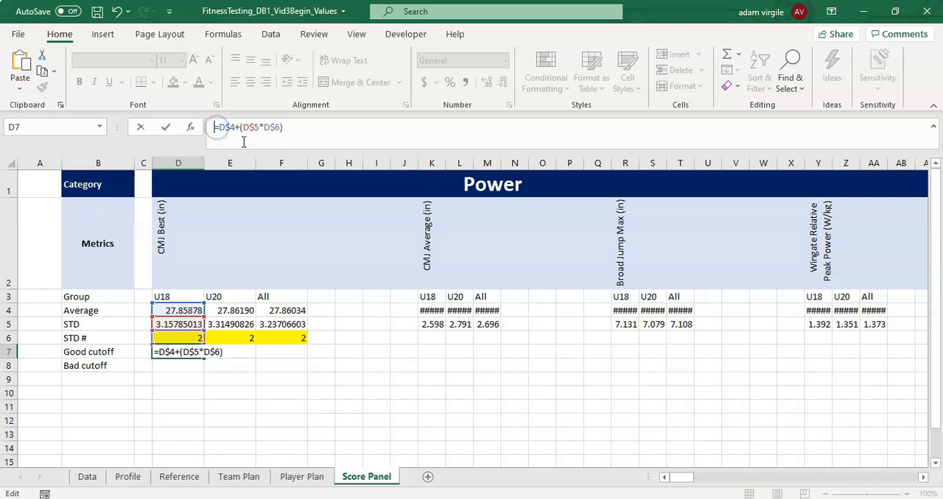
- Wrap the D7 formula in IFERROR with an empty string as the error value: =IFERROR(D$4+(D$5*D$6),"")
{"action": "left_click", "coordinate": [219, 128]}
{"action": "type", "text": "IFERROR("}
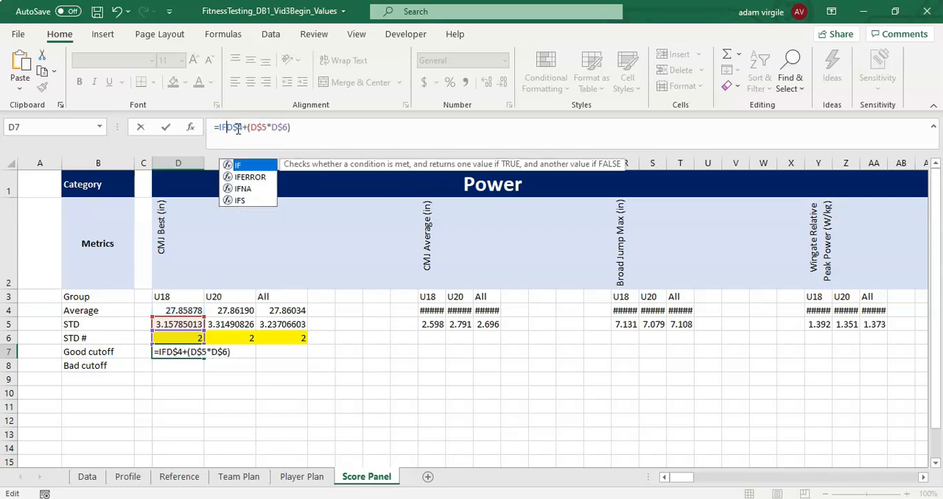
{"action": "left_click", "coordinate": [347, 131]}
{"action": "type", "text": ",\"\""}
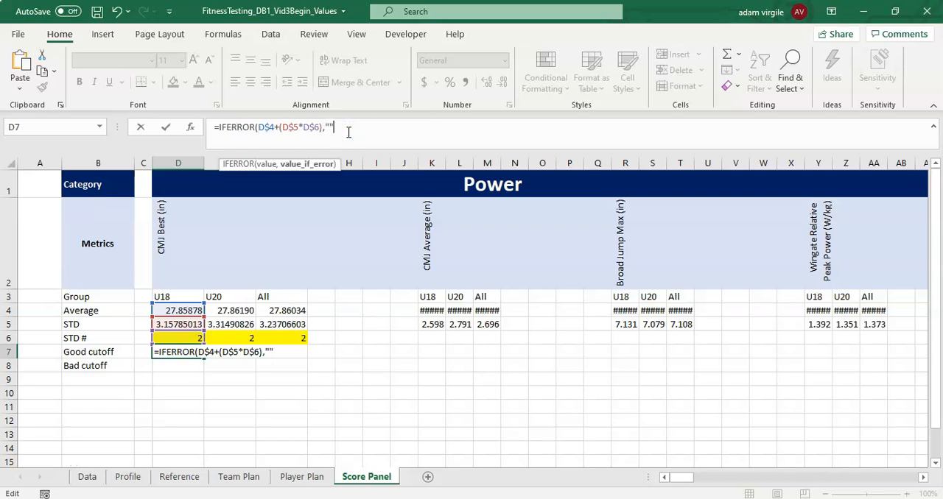
{"action": "type", "text": ")"}
{"action": "key", "text": "Return"}
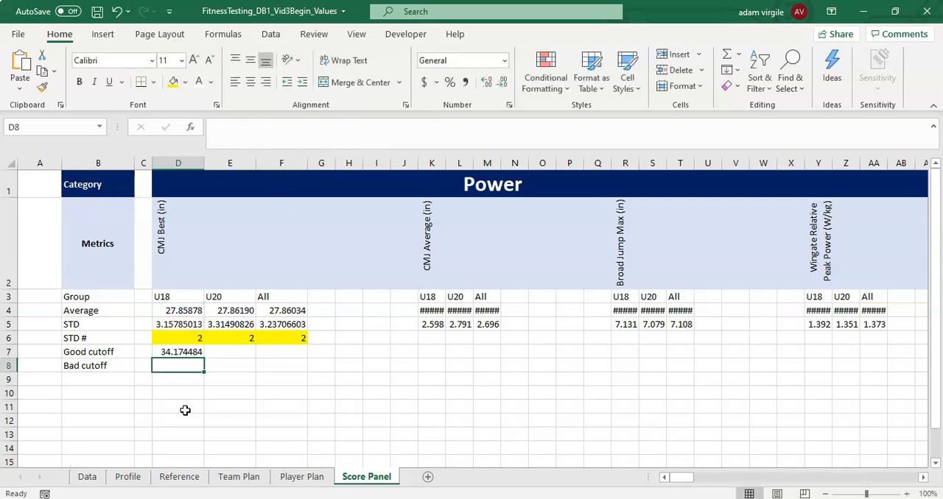
- Test the good cutoff formula by setting the U18 STD # in D6 to 1, and set it back to 2
{"action": "left_click", "coordinate": [184, 353]}
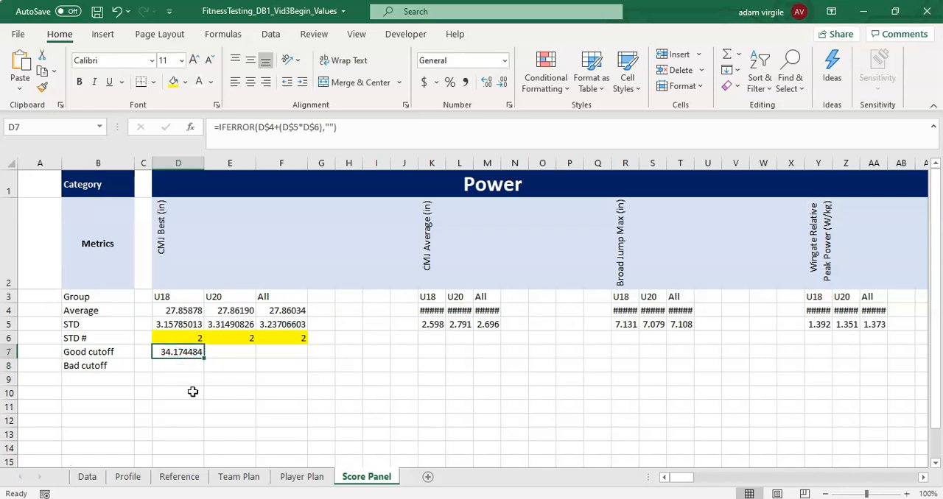
{"action": "left_click", "coordinate": [184, 338]}
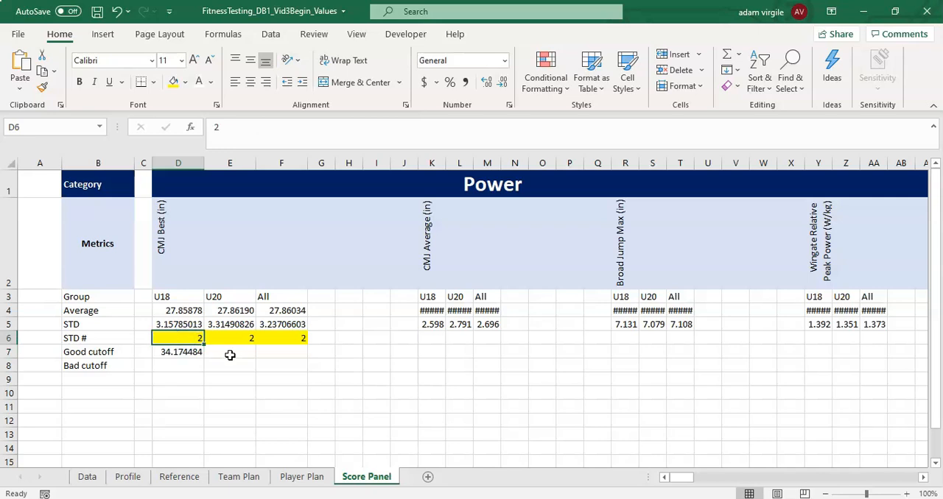
{"action": "type", "text": "1"}
{"action": "key", "text": "Return"}
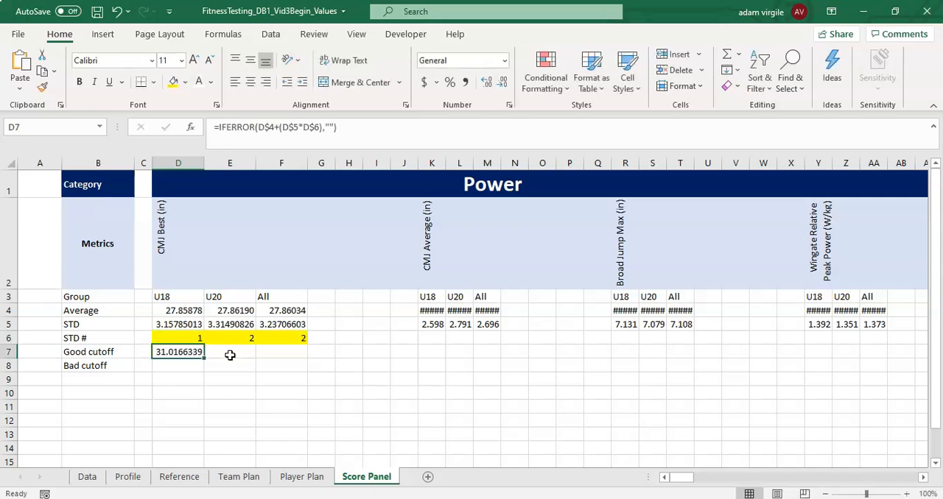
{"action": "left_click", "coordinate": [193, 338]}
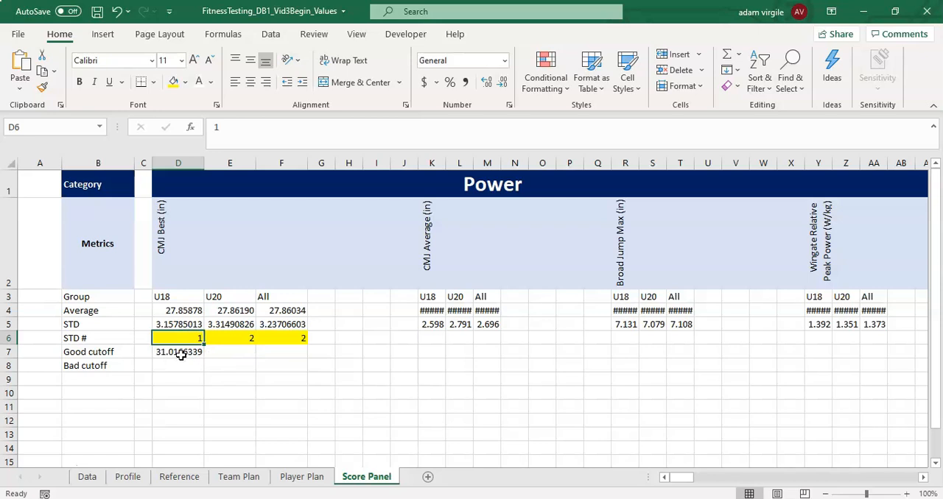
{"action": "type", "text": "2"}
{"action": "key", "text": "Return"}
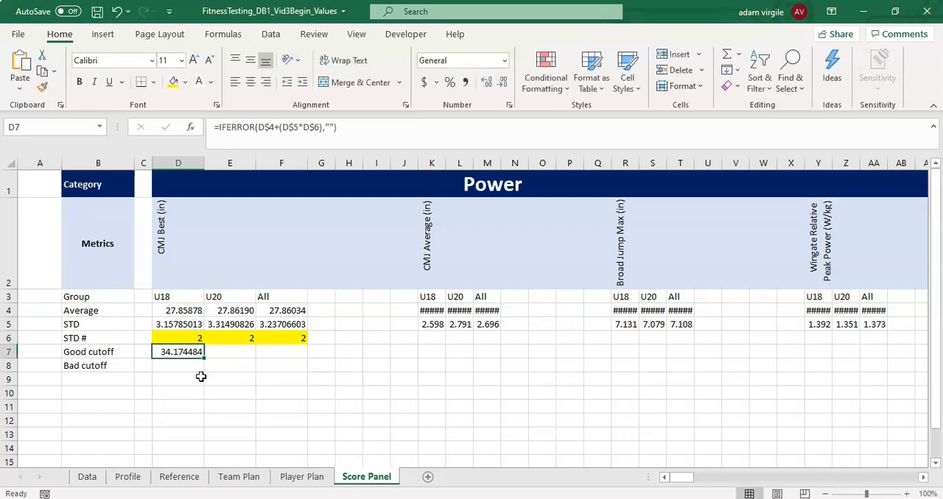
- Copy the good cutoff formula from D7 to D8 and change it to subtract: =IFERROR(D$4-(D$5*D$6),"")
{"action": "key", "text": "ctrl+c"}
{"action": "left_click", "coordinate": [186, 365]}
{"action": "key", "text": "ctrl+v"}
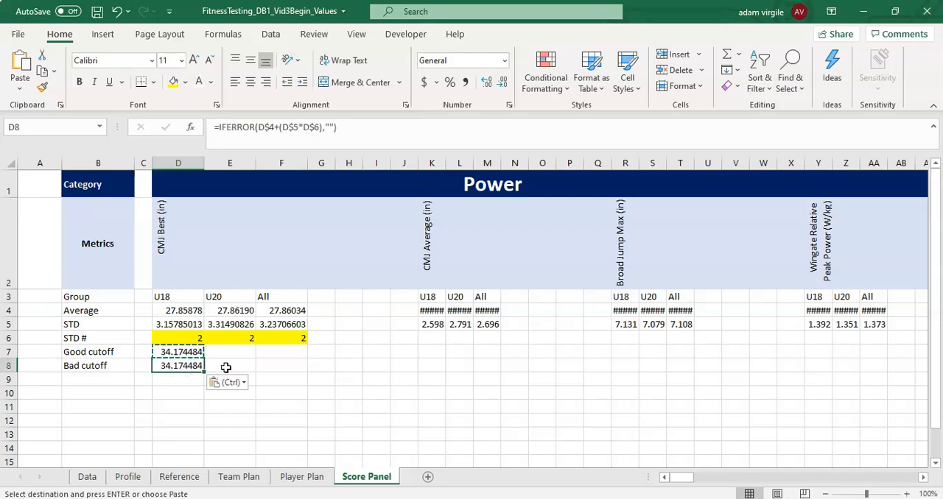
{"action": "left_click", "coordinate": [276, 128]}
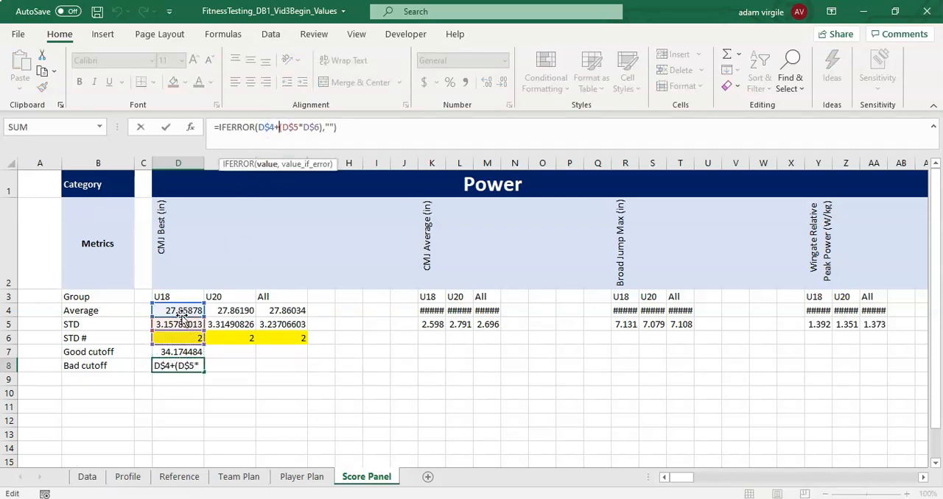
{"action": "key", "text": "BackSpace"}
{"action": "type", "text": "-"}
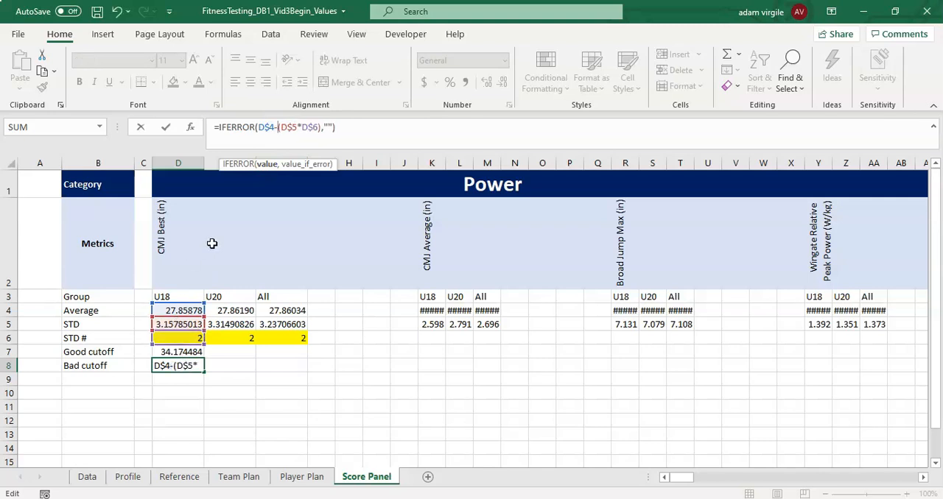
{"action": "key", "text": "Return"}
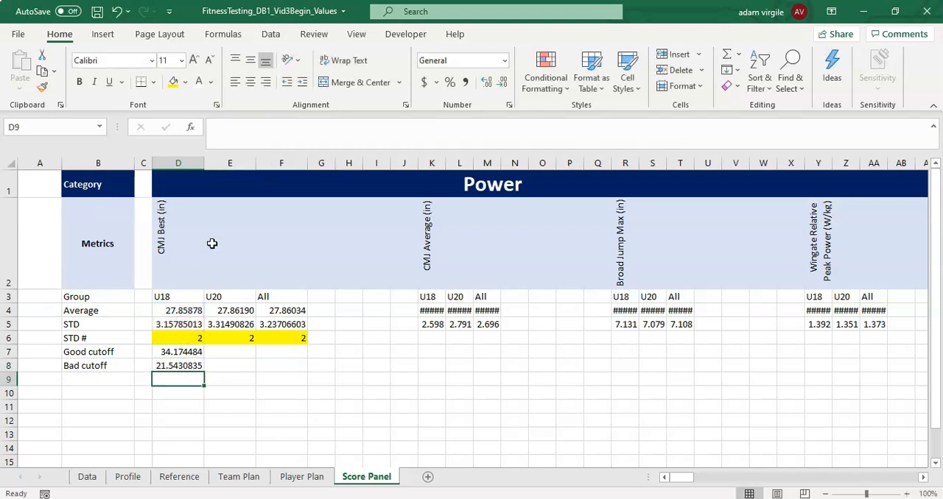
- Copy the U18 STD # and both cutoffs in D6:D8 to the U20 and All columns, E6:F8
{"action": "left_click", "coordinate": [169, 369]}
{"action": "left_click", "coordinate": [191, 353]}
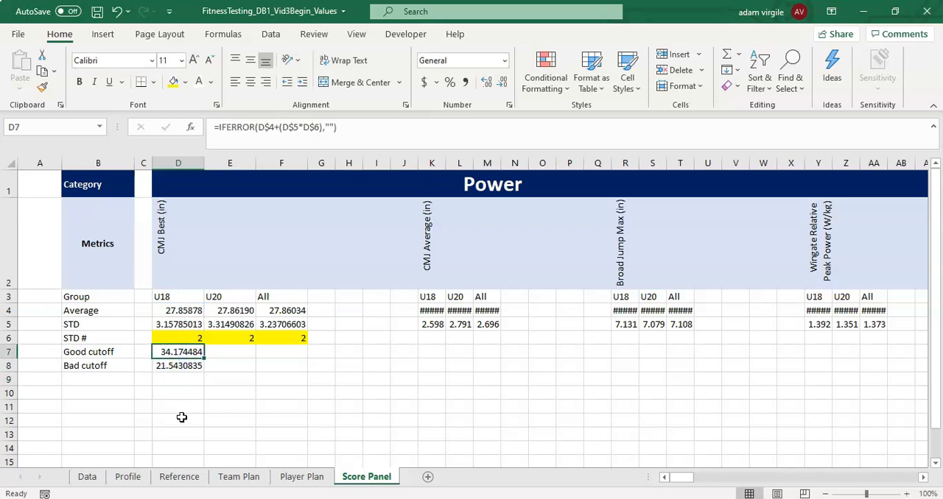
{"action": "left_click_drag", "start_coordinate": [177, 336], "coordinate": [287, 339]}
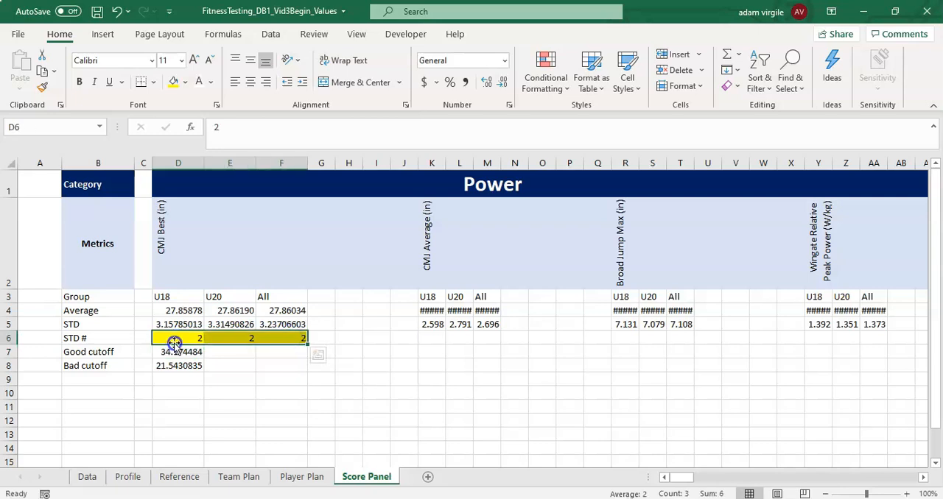
{"action": "left_click_drag", "start_coordinate": [184, 339], "coordinate": [183, 365]}
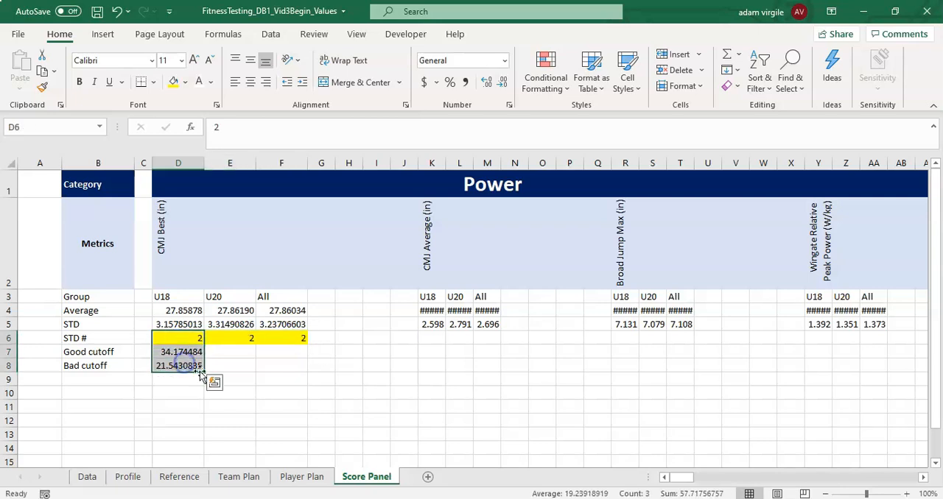
{"action": "key", "text": "ctrl+c"}
{"action": "left_click_drag", "start_coordinate": [234, 338], "coordinate": [298, 364]}
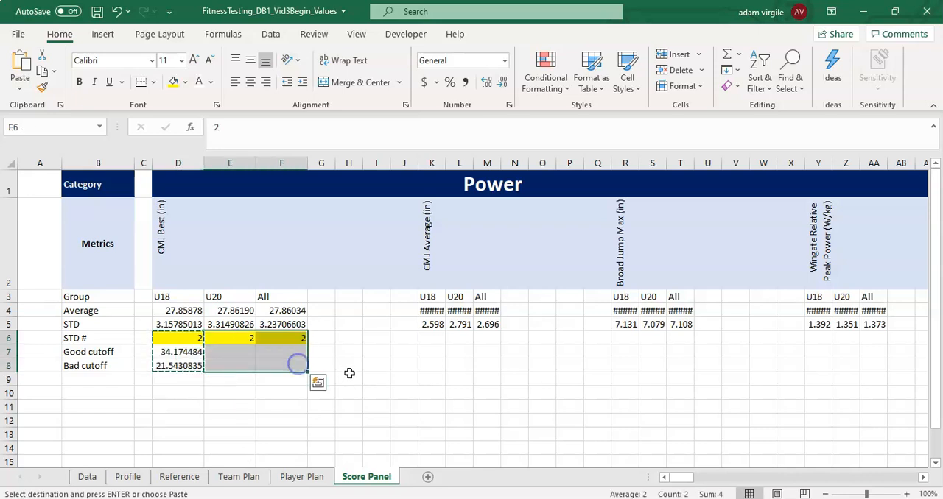
{"action": "key", "text": "ctrl+v"}
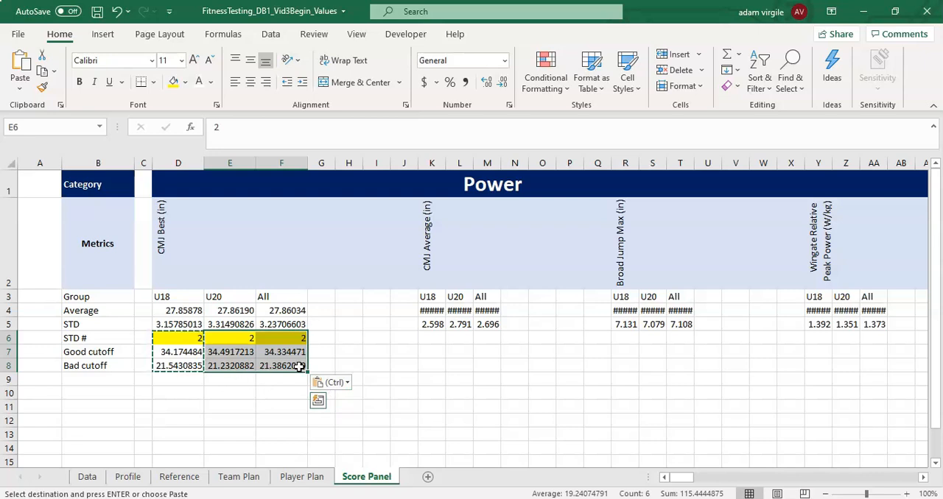
- Reduce the good and bad cutoff values in D7:F8 to three decimal places
{"action": "left_click_drag", "start_coordinate": [176, 352], "coordinate": [274, 366]}
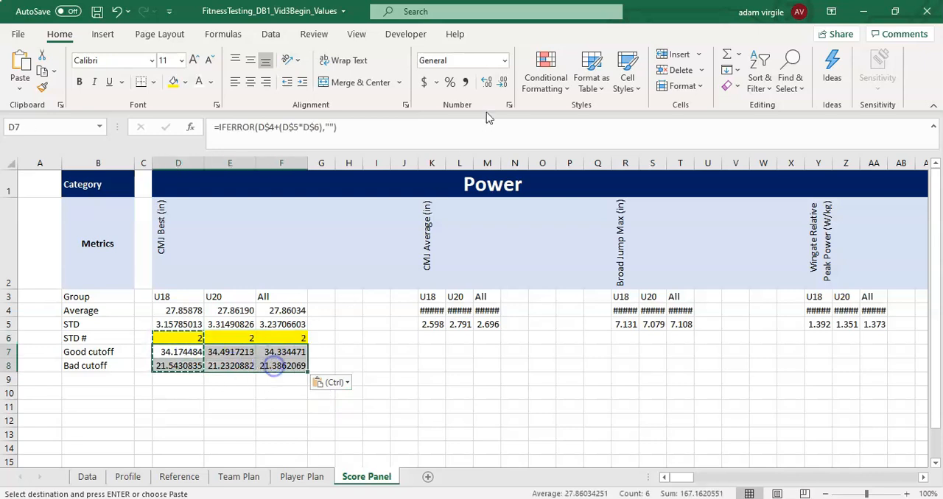
{"action": "left_click", "coordinate": [504, 81]}
{"action": "left_click", "coordinate": [504, 82]}
{"action": "left_click", "coordinate": [504, 82]}
- Reduce the good and bad cutoff values in D7:F8 to two decimal places
{"action": "left_click", "coordinate": [504, 82]}
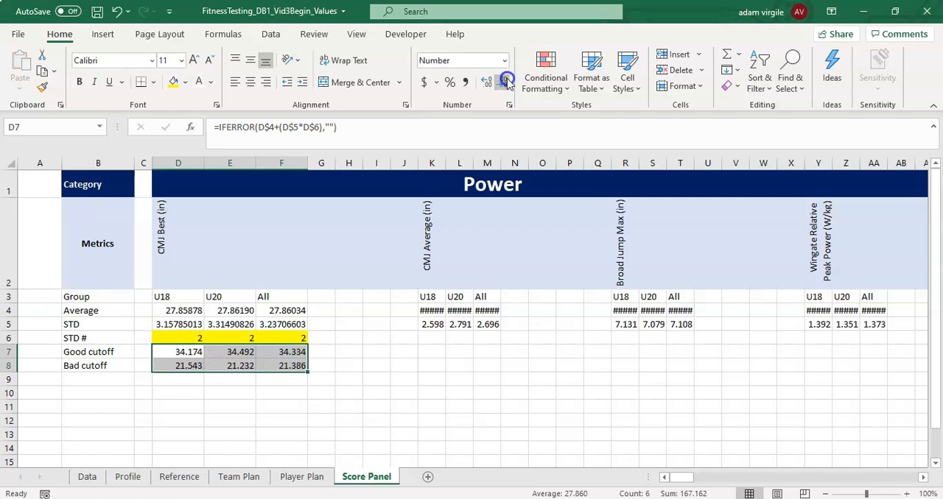
{"action": "left_click", "coordinate": [504, 82]}
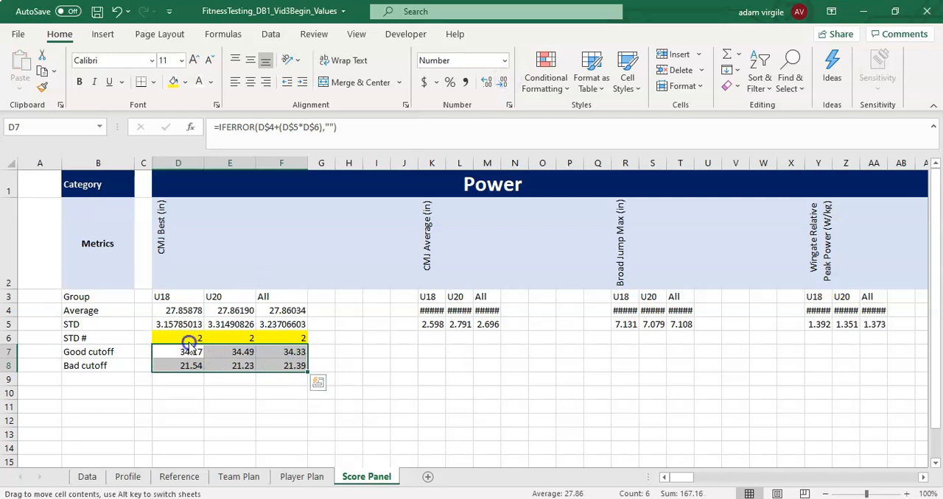
{"action": "left_click_drag", "start_coordinate": [195, 338], "coordinate": [302, 360]}
{"action": "left_click_drag", "start_coordinate": [191, 355], "coordinate": [302, 364]}
{"action": "key", "text": "ctrl+c"}
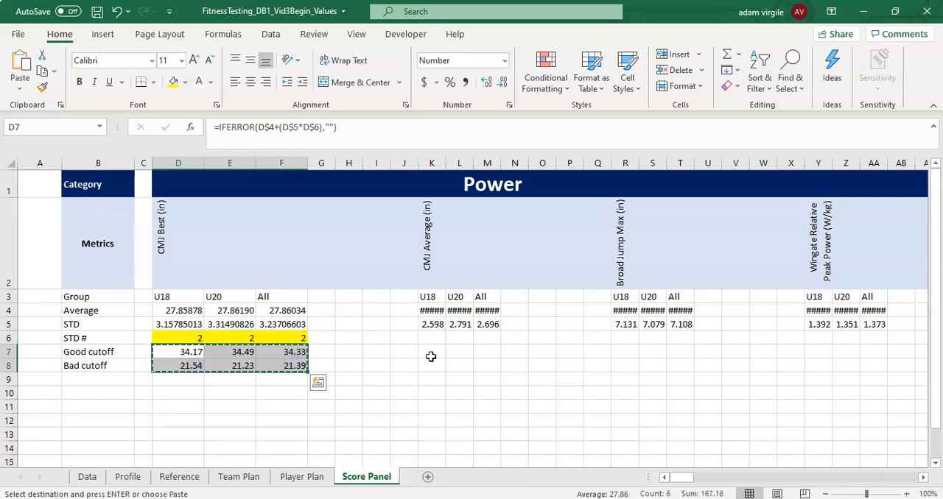
{"action": "left_click", "coordinate": [431, 356]}
{"action": "key", "text": "ctrl+v"}
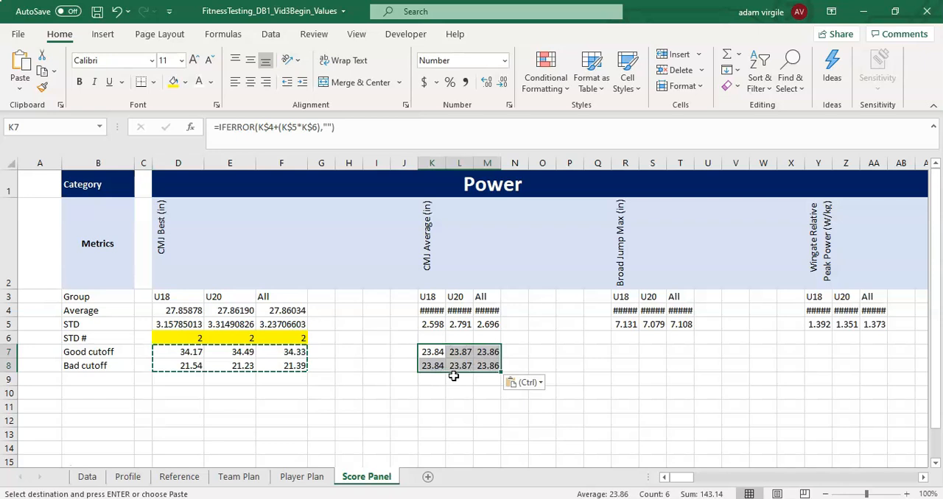
{"action": "left_click", "coordinate": [317, 127]}
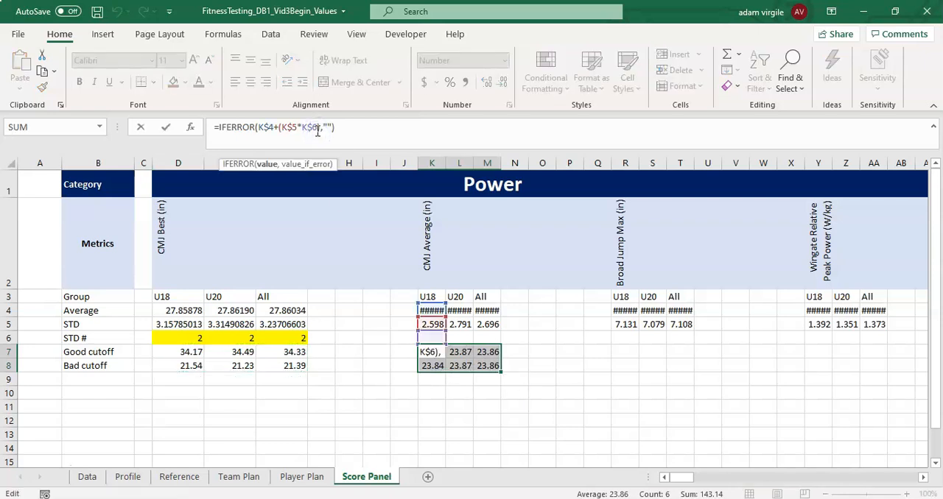
{"action": "key", "text": "Escape"}
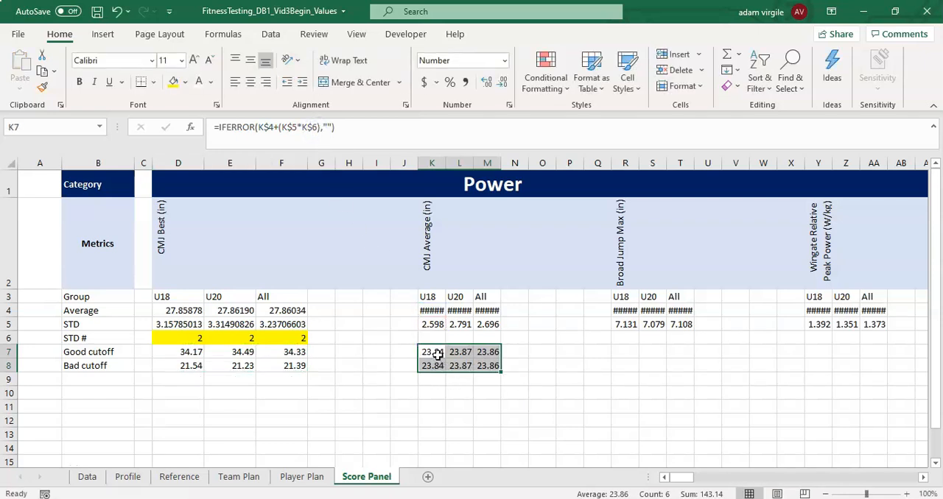
{"action": "left_click_drag", "start_coordinate": [445, 157], "coordinate": [465, 162]}
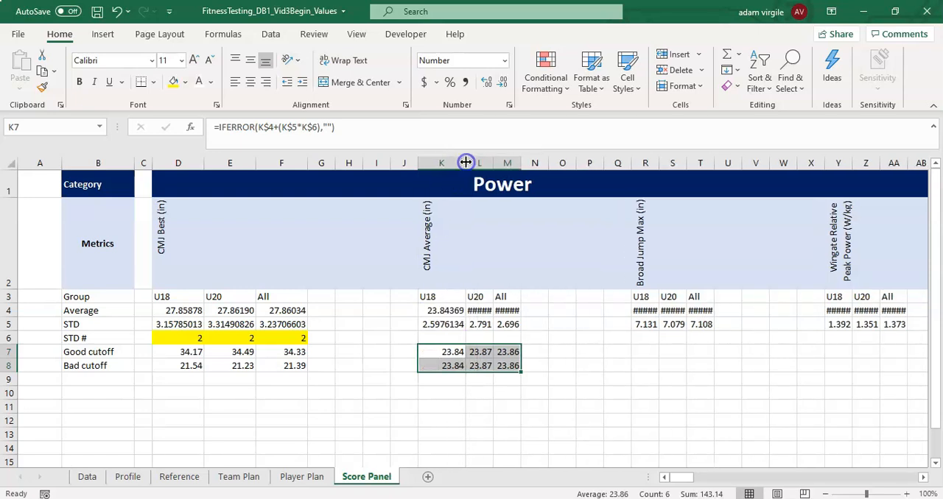
{"action": "left_click", "coordinate": [440, 336]}
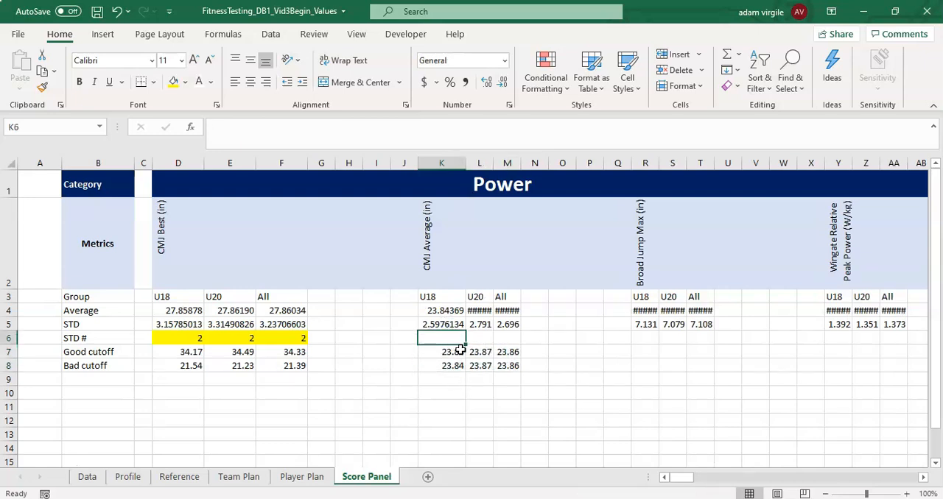
{"action": "key", "text": "ctrl+z"}
{"action": "key", "text": "ctrl+z"}
{"action": "key", "text": "ctrl+z"}
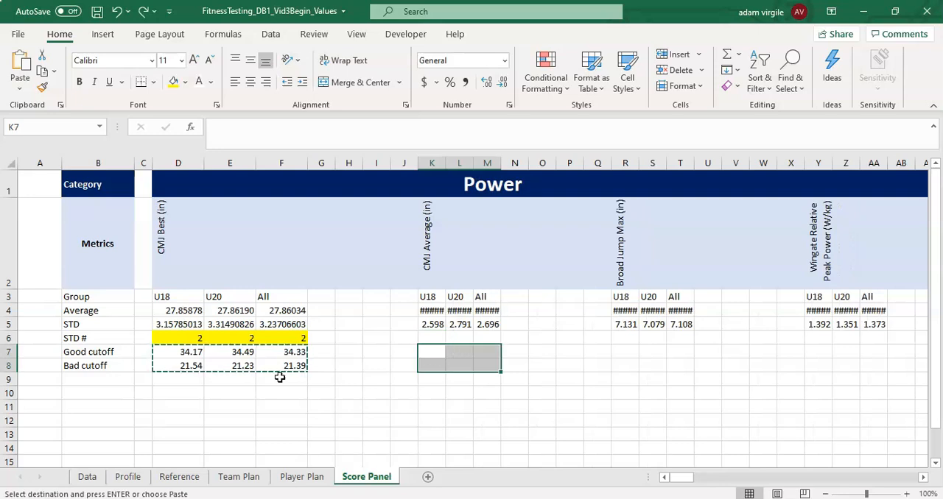
- Copy the STD # and cutoff block D6:F8 to K6, R6, Y6, AI6, AP6, AW6, BG6, BN6, BU6 and CC6 in one paste
{"action": "left_click_drag", "start_coordinate": [165, 339], "coordinate": [301, 369]}
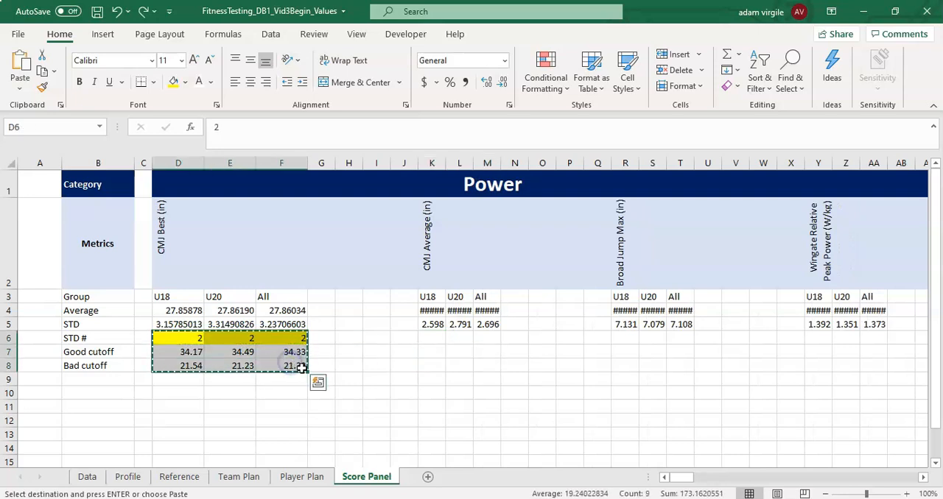
{"action": "left_click", "coordinate": [427, 339]}
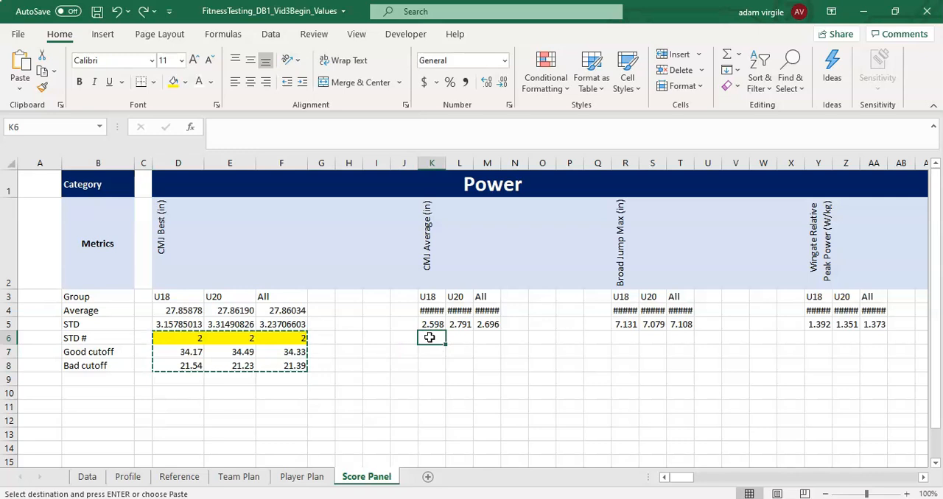
{"action": "left_click", "coordinate": [625, 339], "text": "ctrl"}
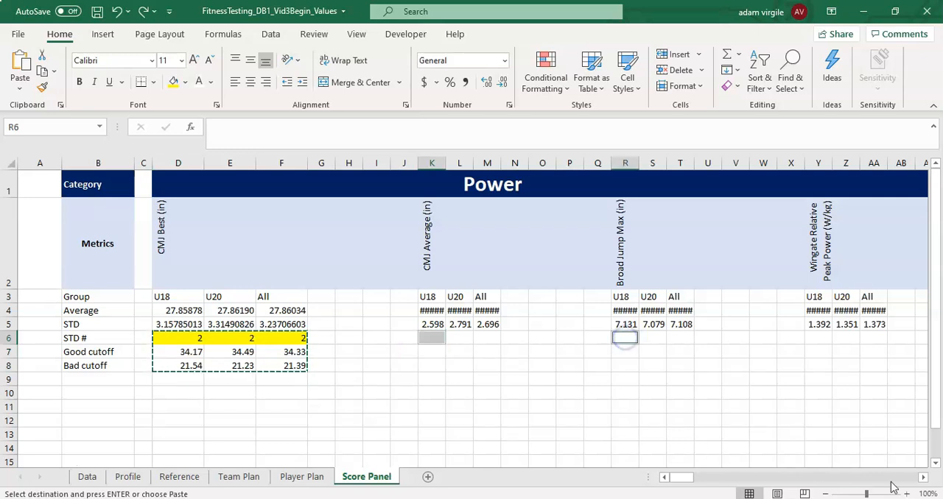
{"action": "left_click", "coordinate": [818, 339], "text": "ctrl"}
{"action": "left_click", "coordinate": [923, 478]}
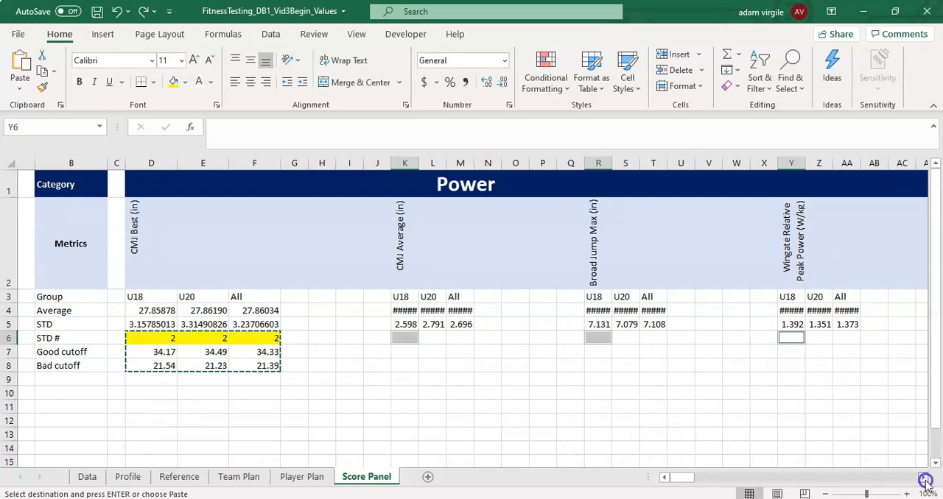
{"action": "left_click", "coordinate": [924, 479]}
{"action": "left_click", "coordinate": [923, 479]}
{"action": "left_click", "coordinate": [924, 478]}
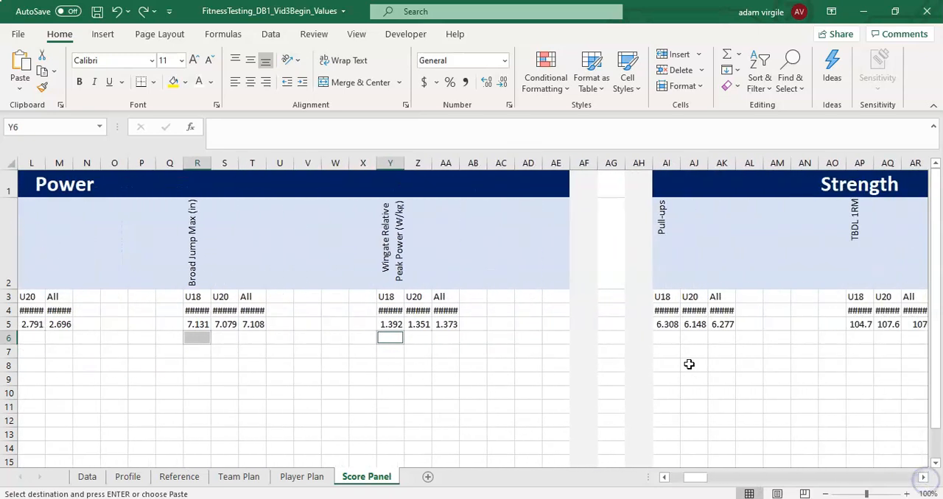
{"action": "left_click", "coordinate": [665, 338], "text": "ctrl"}
{"action": "left_click", "coordinate": [924, 479]}
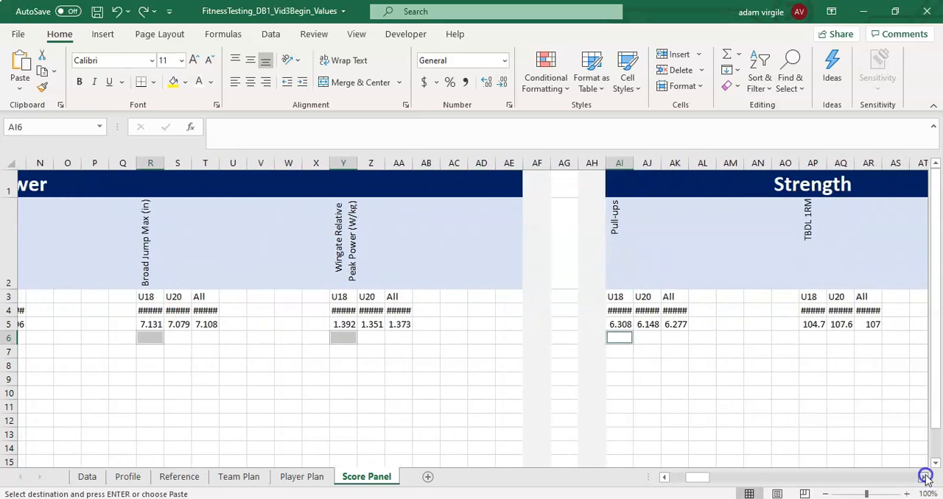
{"action": "left_click", "coordinate": [924, 478]}
{"action": "left_click", "coordinate": [923, 479]}
{"action": "left_click", "coordinate": [721, 338], "text": "ctrl"}
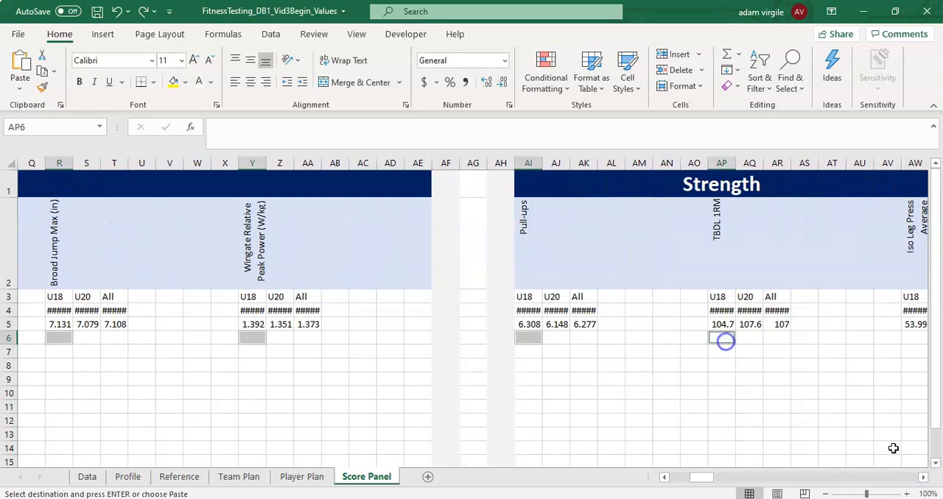
{"action": "left_click", "coordinate": [924, 479]}
{"action": "left_click", "coordinate": [924, 478]}
{"action": "left_click", "coordinate": [924, 478]}
{"action": "left_click", "coordinate": [923, 478]}
{"action": "left_click", "coordinate": [721, 338], "text": "ctrl"}
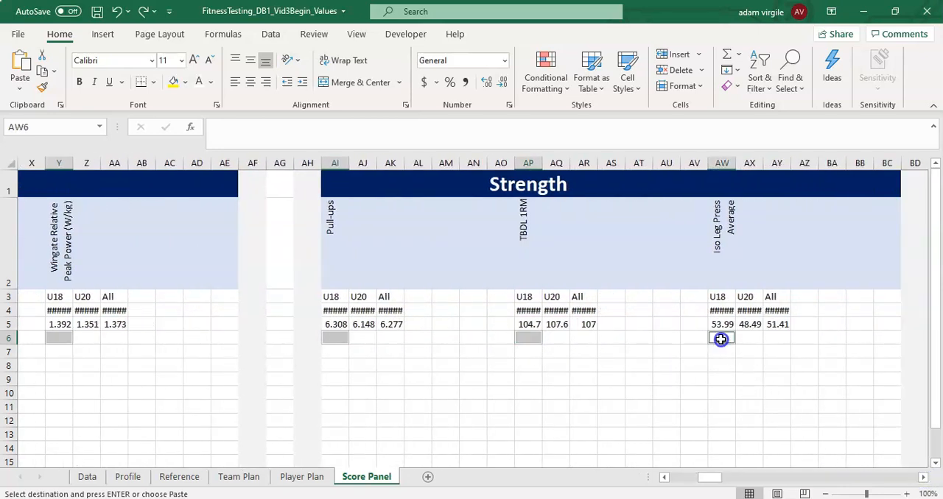
{"action": "left_click", "coordinate": [924, 478]}
{"action": "left_click", "coordinate": [924, 478]}
{"action": "left_click", "coordinate": [924, 478]}
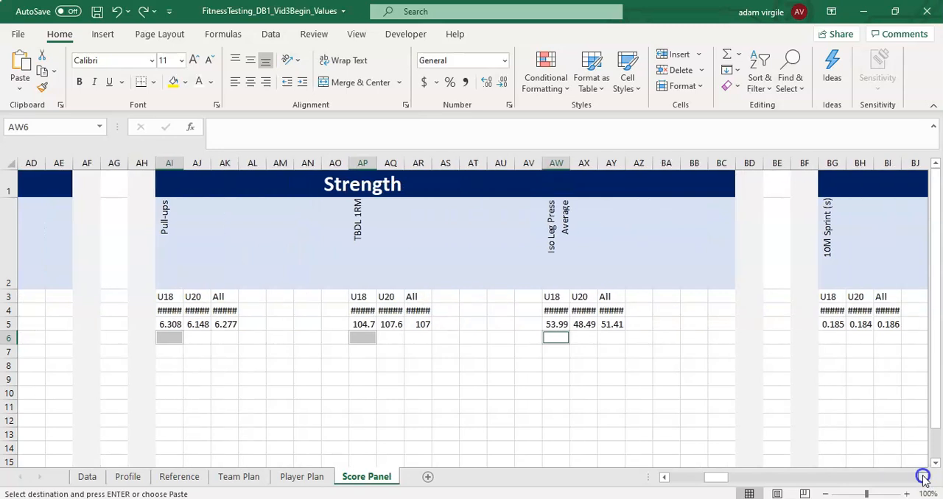
{"action": "left_click", "coordinate": [924, 479]}
{"action": "left_click", "coordinate": [923, 478]}
{"action": "left_click", "coordinate": [924, 478]}
{"action": "left_click", "coordinate": [923, 478]}
{"action": "left_click", "coordinate": [582, 338], "text": "ctrl"}
{"action": "left_click", "coordinate": [779, 338], "text": "ctrl"}
{"action": "left_click", "coordinate": [924, 478]}
{"action": "left_click", "coordinate": [924, 478]}
{"action": "left_click", "coordinate": [924, 478]}
{"action": "left_click", "coordinate": [924, 479]}
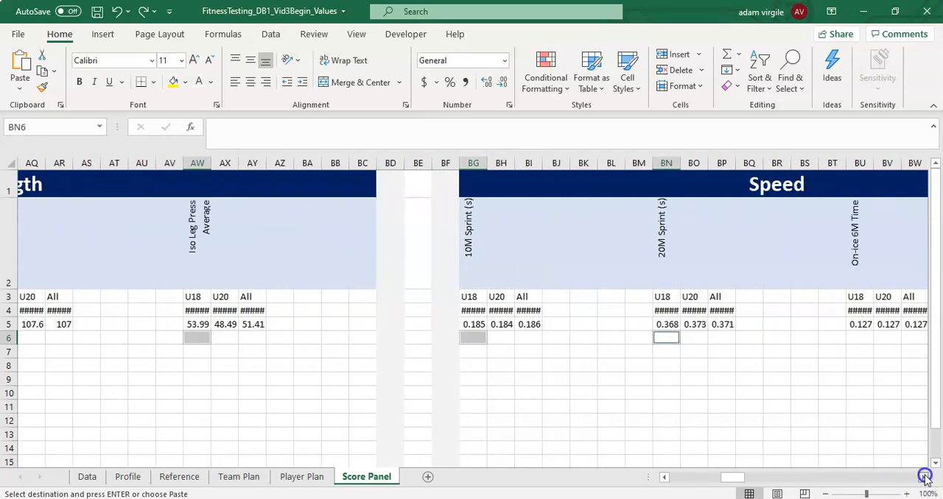
{"action": "left_click", "coordinate": [924, 478]}
{"action": "left_click", "coordinate": [923, 479]}
{"action": "left_click", "coordinate": [924, 478]}
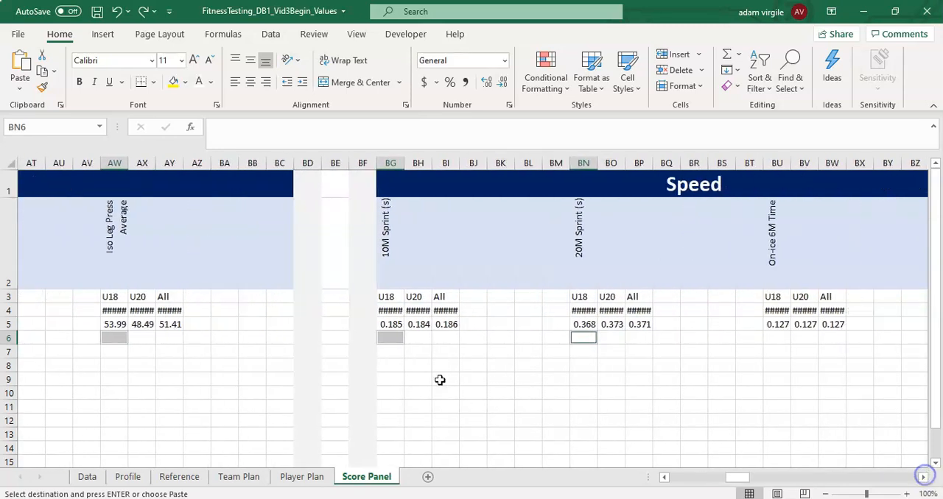
{"action": "left_click", "coordinate": [779, 337], "text": "ctrl"}
{"action": "left_click", "coordinate": [923, 478]}
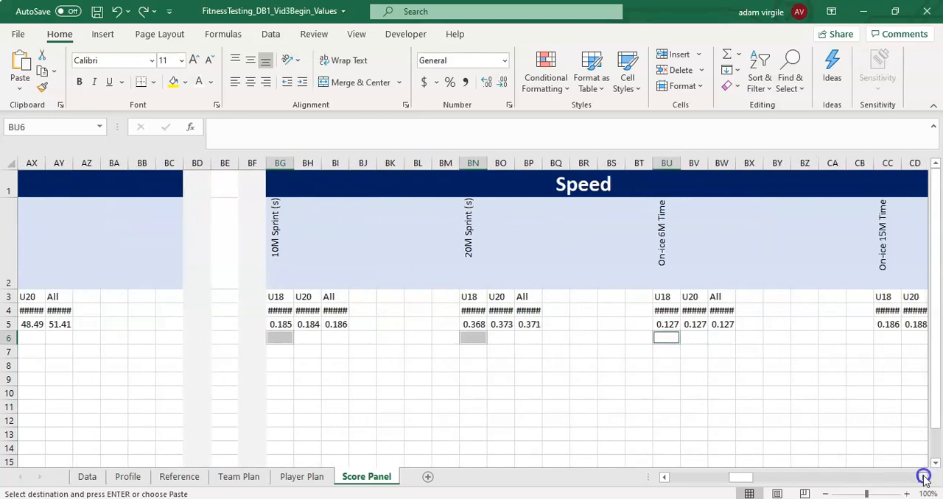
{"action": "left_click", "coordinate": [691, 337]}
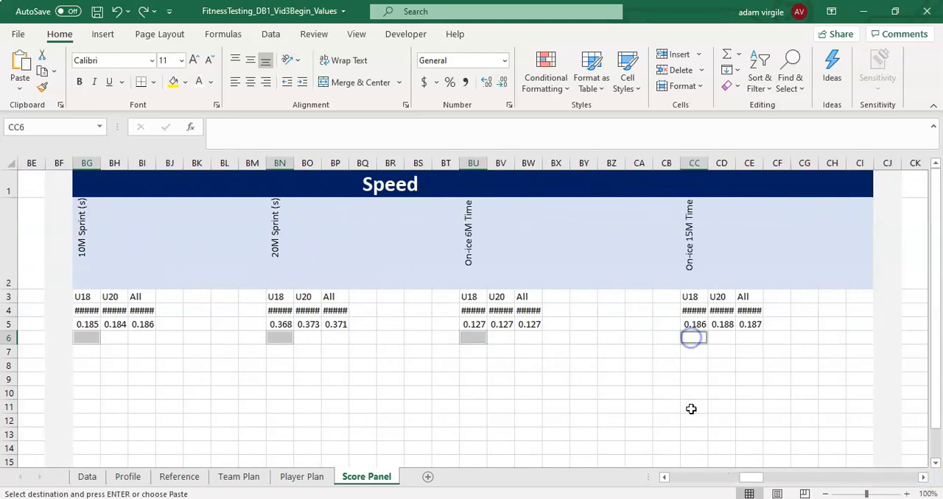
{"action": "right_click", "coordinate": [698, 338]}
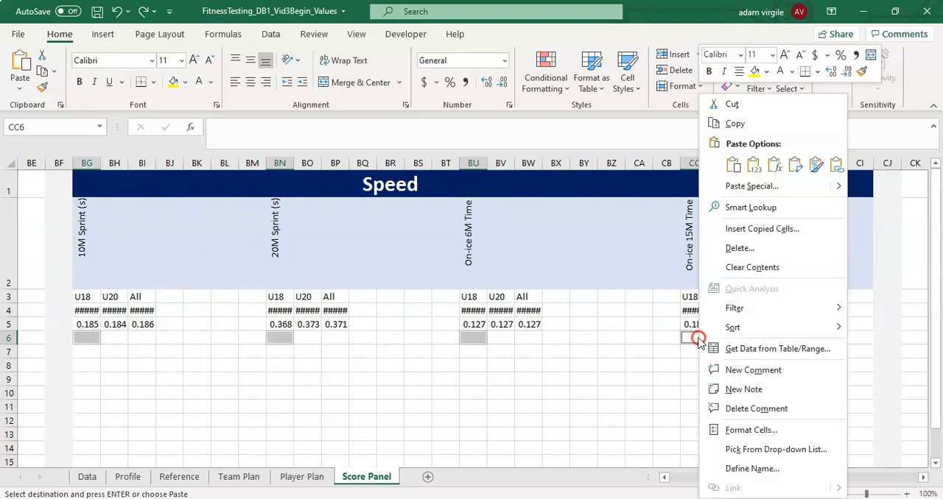
{"action": "left_click", "coordinate": [733, 167]}
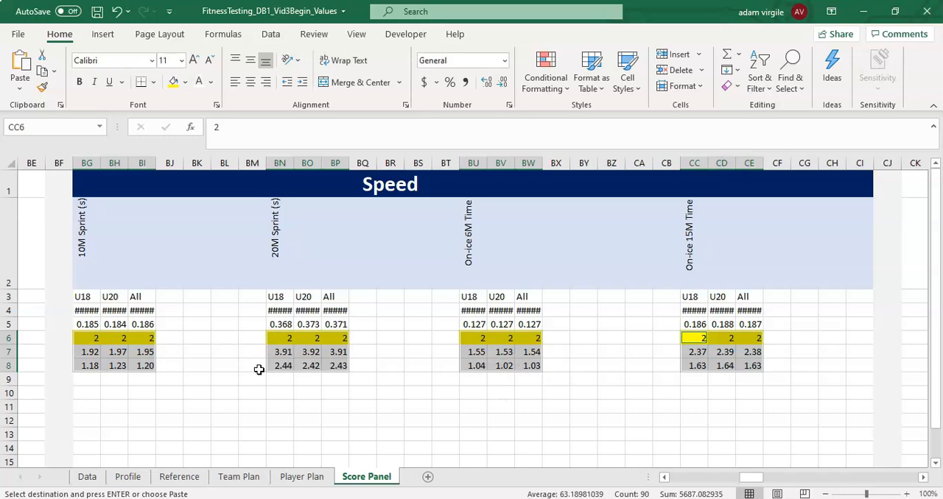
- Copy the On-ice 15M Time STD # and cutoffs in CC6:CE8 to the VO2max columns, CM6:CO8
{"action": "left_click_drag", "start_coordinate": [750, 478], "coordinate": [766, 468]}
{"action": "left_click_drag", "start_coordinate": [469, 337], "coordinate": [529, 362]}
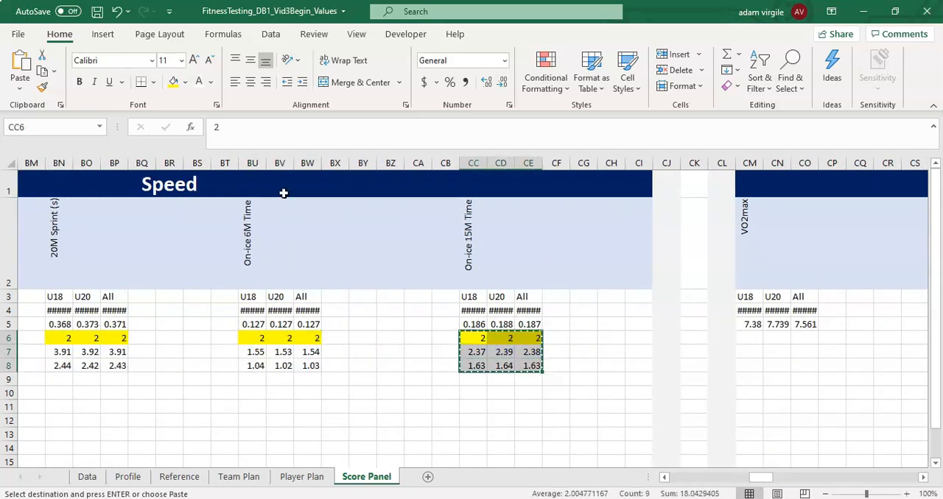
{"action": "left_click", "coordinate": [499, 311]}
{"action": "left_click", "coordinate": [504, 353]}
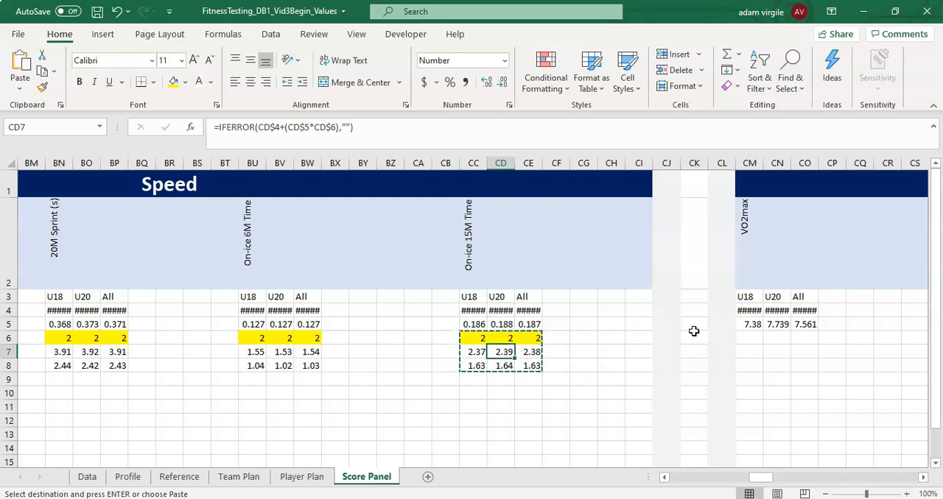
{"action": "left_click", "coordinate": [757, 336]}
{"action": "left_click_drag", "start_coordinate": [765, 480], "coordinate": [785, 476]}
{"action": "type", "text": "2\t2\t2 71.66\t72.66\t72.16 42.14\t41.71\t41.92"}
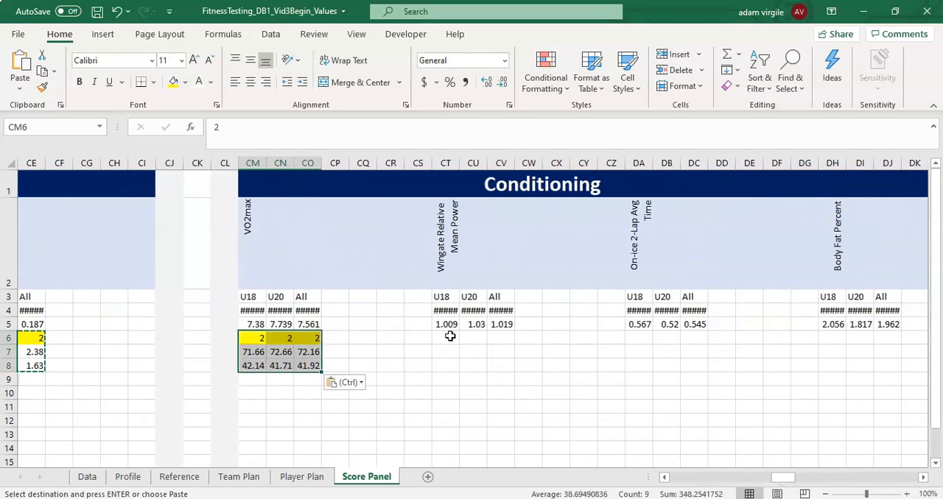
- Paste the copied block under Wingate Relative Mean Power, On-ice 2-Lap Avg Time and Body Fat Percent, starting at CT6, DA6 and DH6
{"action": "left_click", "coordinate": [450, 336]}
{"action": "key", "text": "ctrl+v"}
{"action": "left_click", "coordinate": [641, 338]}
{"action": "key", "text": "ctrl+v"}
{"action": "left_click", "coordinate": [833, 340]}
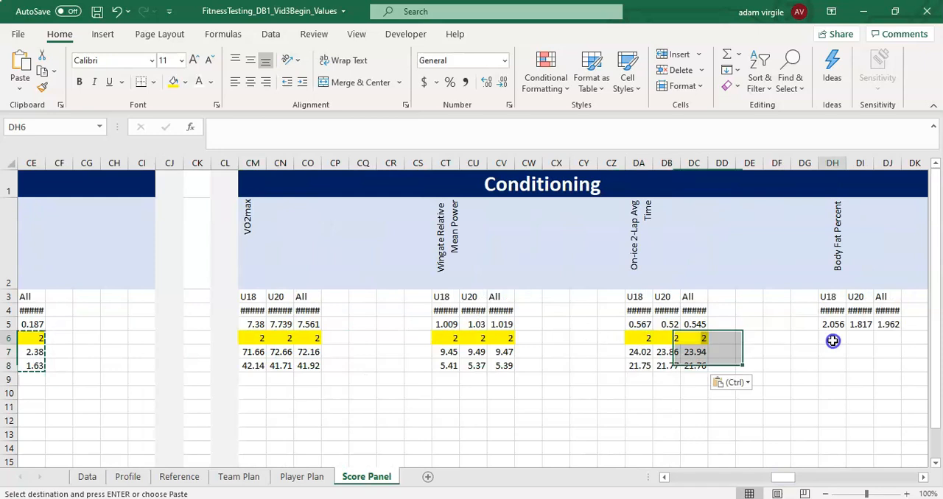
{"action": "type", "text": "2\t2\t2 15.45\t14.39\t14.97 7.22\t7.12\t7.12"}
- Paste the copied STD # and cutoff block under Ybalance Composite L and R, starting at DR6 and DY6
{"action": "left_click_drag", "start_coordinate": [785, 477], "coordinate": [814, 476]}
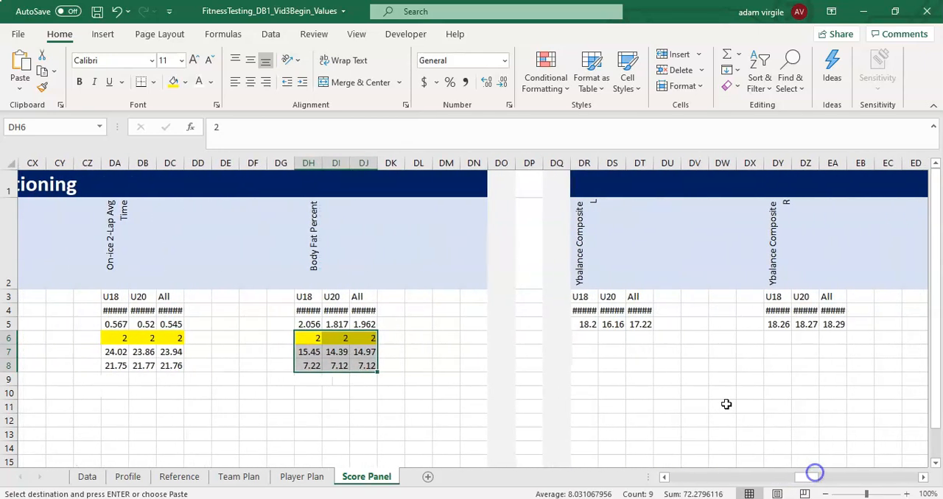
{"action": "left_click", "coordinate": [585, 340]}
{"action": "key", "text": "ctrl+v"}
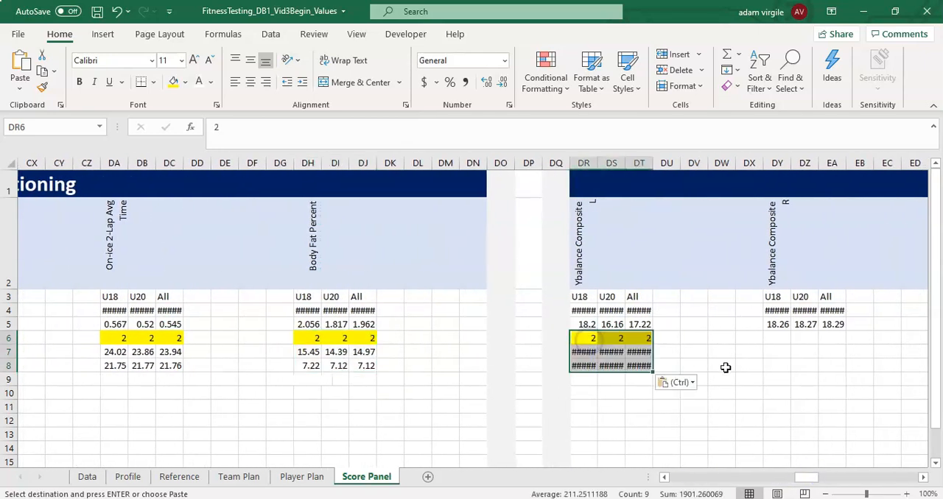
{"action": "left_click", "coordinate": [771, 338]}
{"action": "key", "text": "ctrl+v"}
- Paste the copied STD # and cutoff block under Ybalance Anterior %Diff and Ybalance Pmedial %Diff, starting at EF6 and EM6
{"action": "left_click_drag", "start_coordinate": [809, 478], "coordinate": [826, 477]}
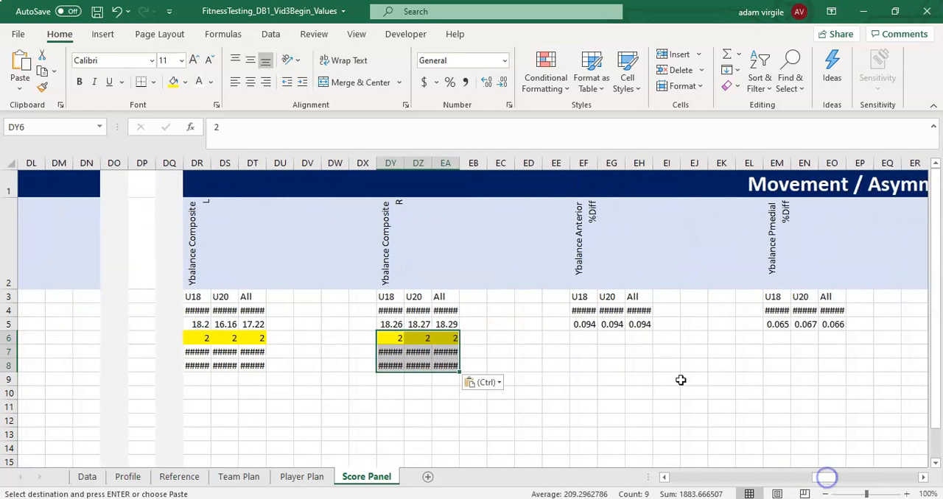
{"action": "left_click", "coordinate": [592, 340]}
{"action": "key", "text": "ctrl+v"}
{"action": "left_click", "coordinate": [775, 339]}
{"action": "key", "text": "ctrl+v"}
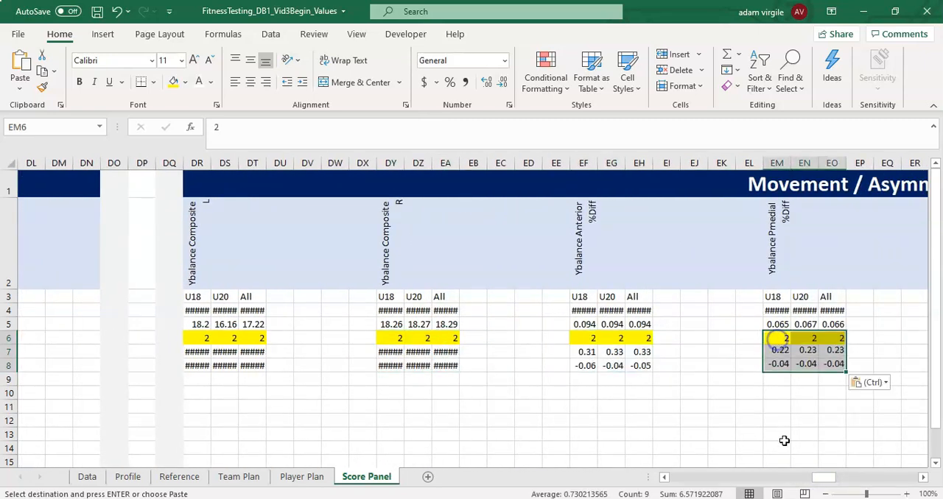
- Paste the copied STD # and cutoff block under Ybalance Plateral %Diff and Ybalance Composite %Diff, starting at ET6 and FA6
{"action": "left_click_drag", "start_coordinate": [832, 476], "coordinate": [846, 477]}
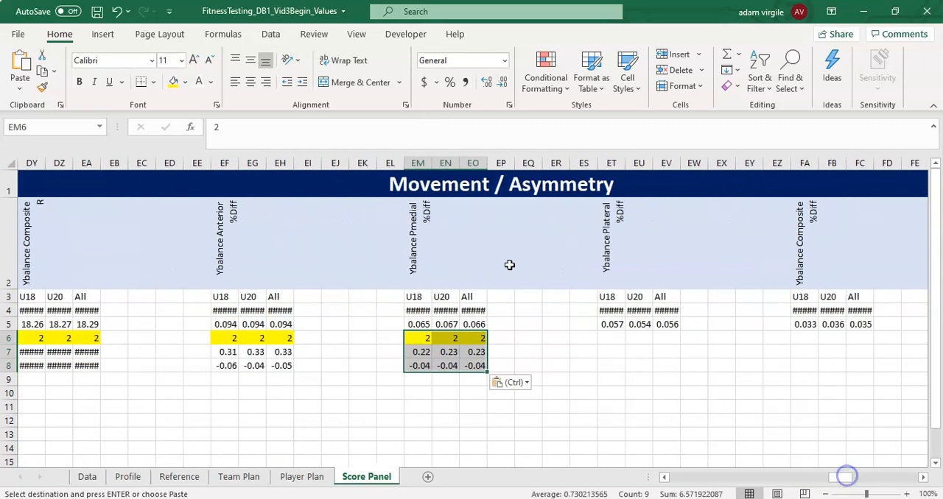
{"action": "left_click", "coordinate": [619, 338]}
{"action": "key", "text": "ctrl+v"}
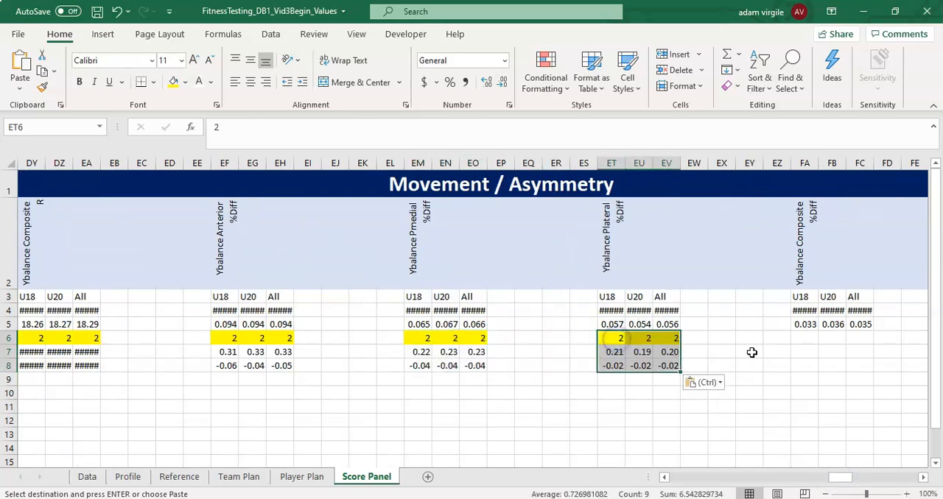
{"action": "left_click", "coordinate": [802, 340]}
{"action": "key", "text": "ctrl+v"}
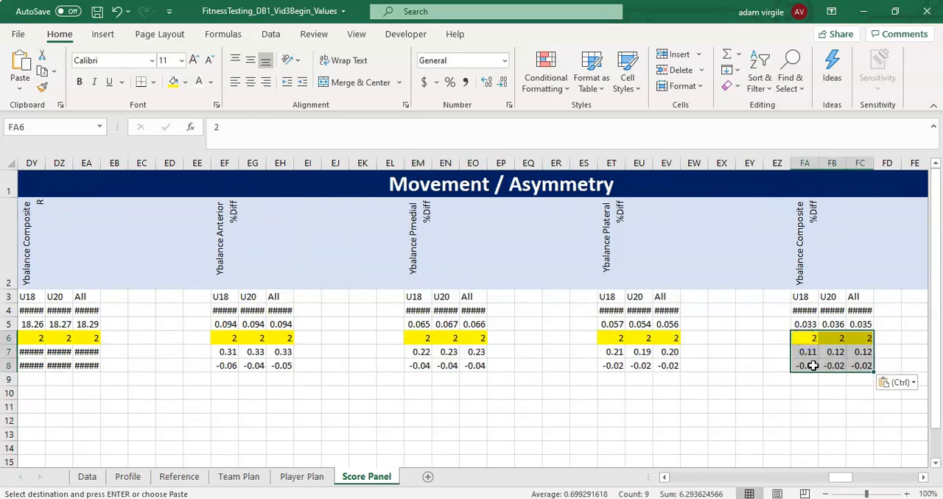
- Paste the copied STD # and cutoff block under Iso Leg Press %Diff, starting at FH6
{"action": "left_click_drag", "start_coordinate": [840, 476], "coordinate": [859, 479]}
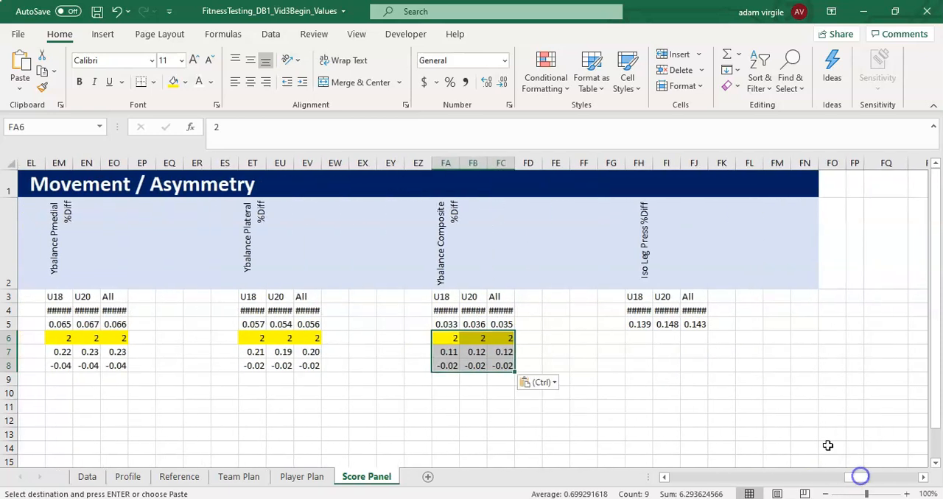
{"action": "left_click", "coordinate": [648, 339]}
{"action": "type", "text": "2\t2\t2 0.48\t0.50\t0.49 -0.07\t-0.09\t-0.08"}
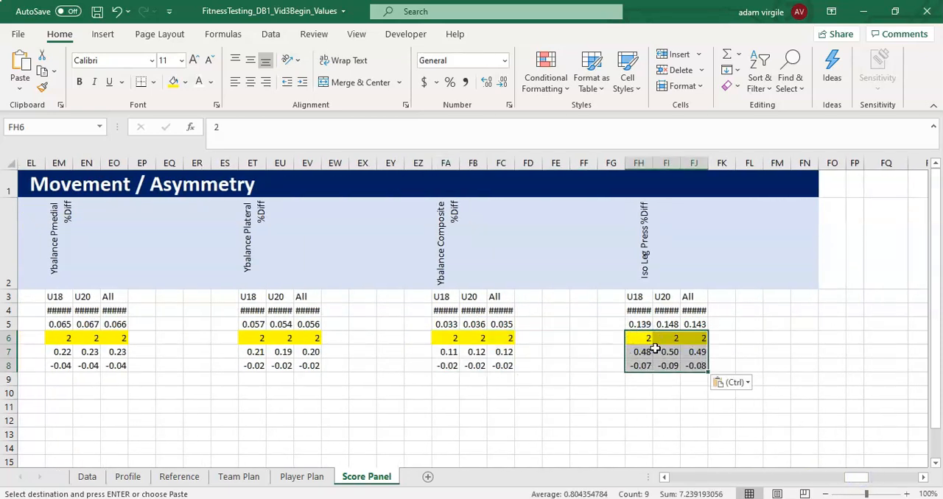
{"action": "left_click", "coordinate": [663, 311]}
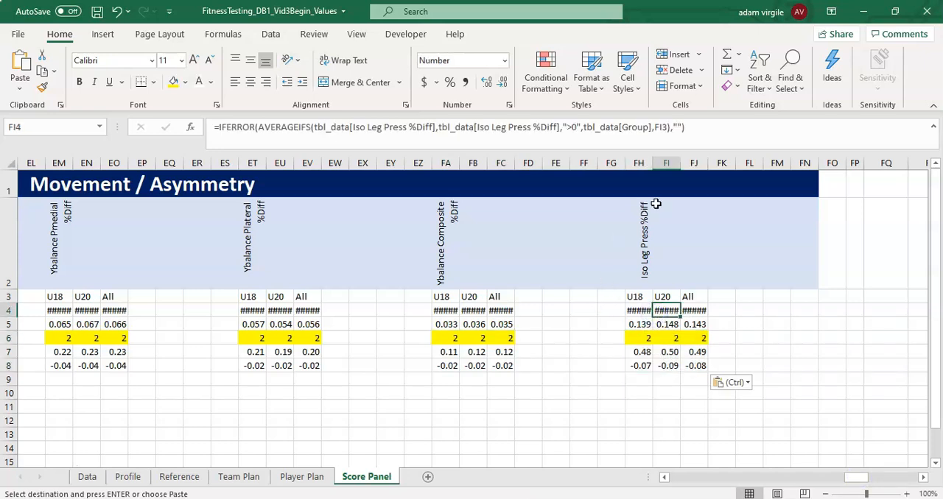
- Review the STD # value and the good and bad cutoff formulas for the U18 group under CMJ Best
{"action": "left_click_drag", "start_coordinate": [848, 475], "coordinate": [611, 489]}
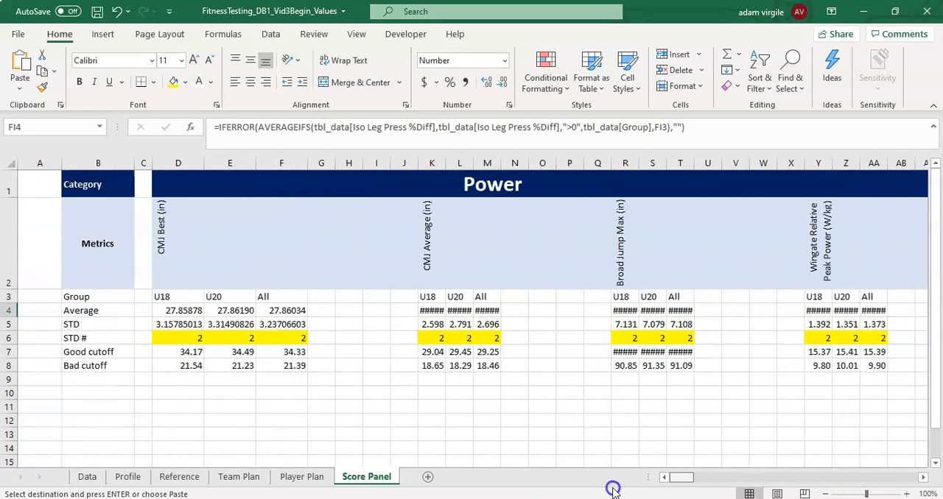
{"action": "left_click", "coordinate": [180, 335]}
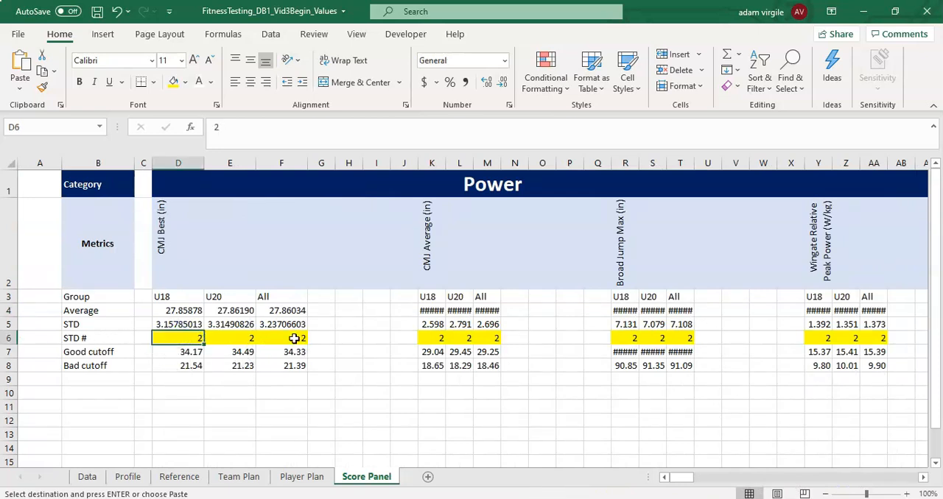
{"action": "left_click", "coordinate": [178, 352]}
{"action": "left_click", "coordinate": [184, 365]}
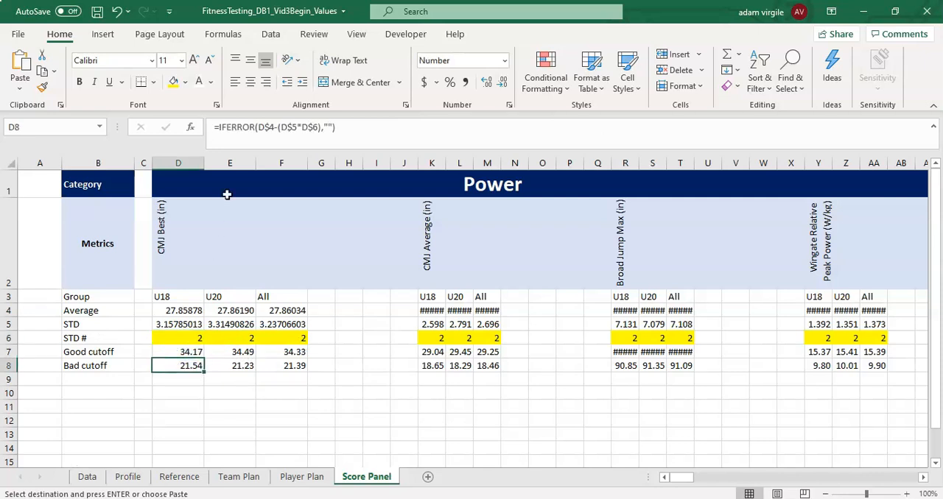
{"action": "left_click", "coordinate": [181, 336]}
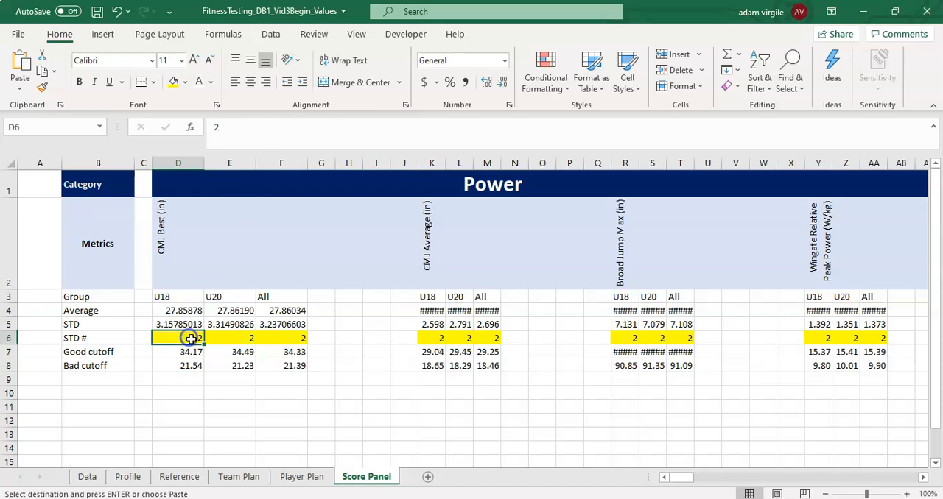
- Try STD # values of 1.5, 1 and 0.5 for the U20 group under CMJ Average, and set it back to 2
{"action": "left_click", "coordinate": [465, 340]}
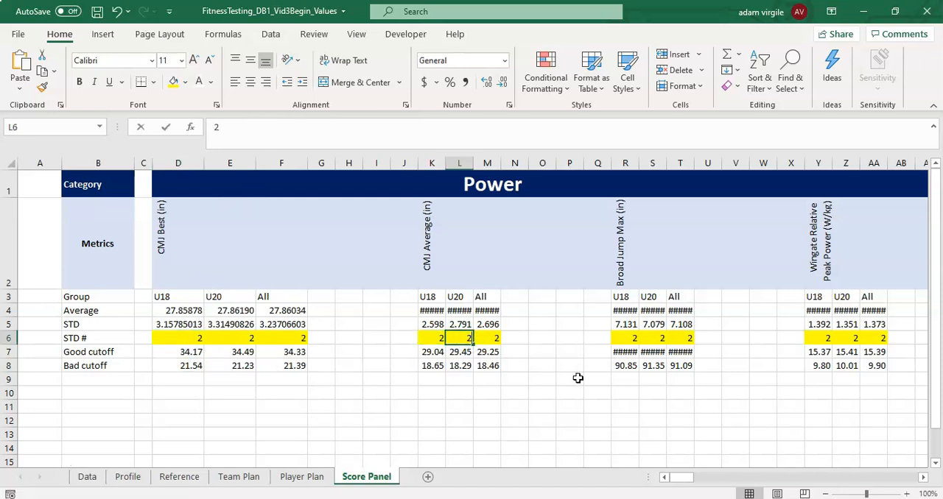
{"action": "type", "text": "1.5"}
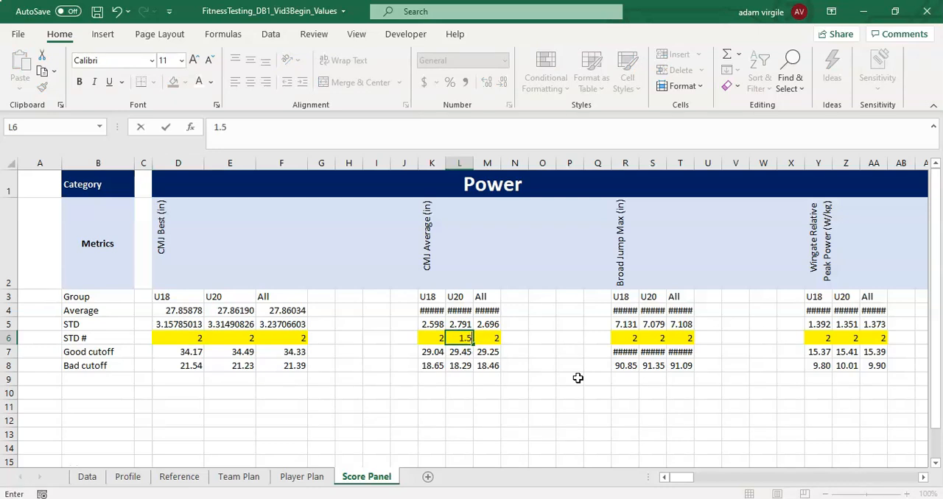
{"action": "key", "text": "Return"}
{"action": "key", "text": "Up"}
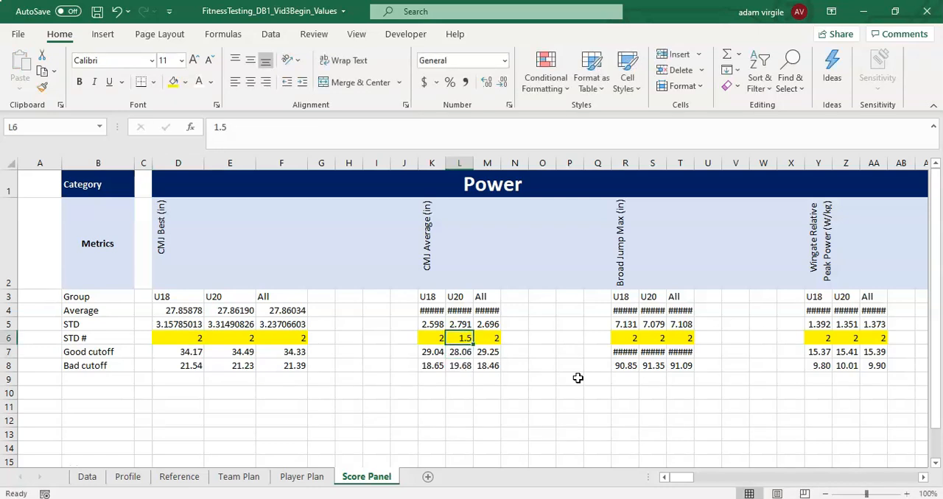
{"action": "type", "text": "1"}
{"action": "key", "text": "Return"}
{"action": "key", "text": "Up"}
{"action": "type", "text": "0.5"}
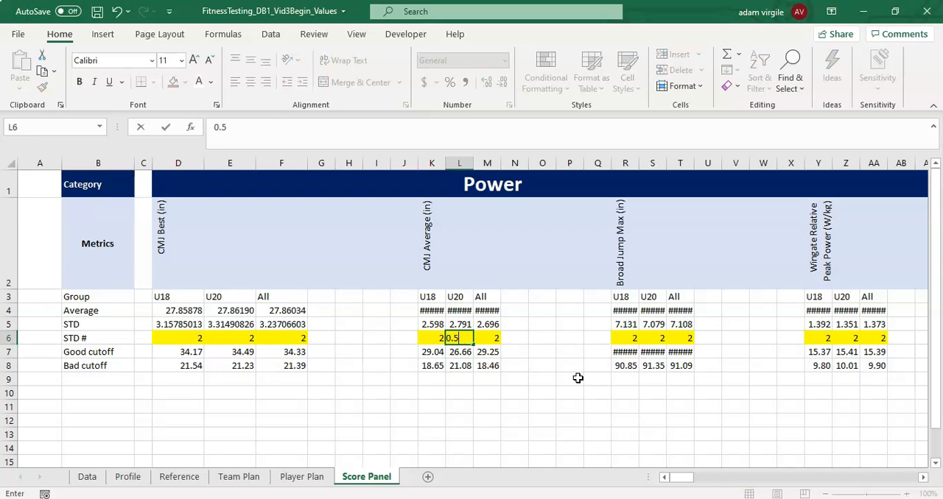
{"action": "key", "text": "Return"}
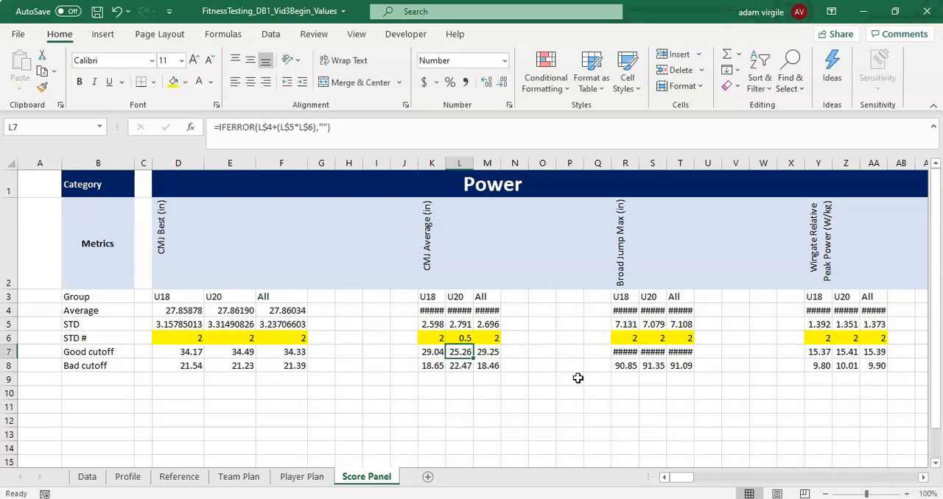
{"action": "left_click", "coordinate": [463, 332]}
{"action": "type", "text": "2"}
{"action": "key", "text": "Return"}
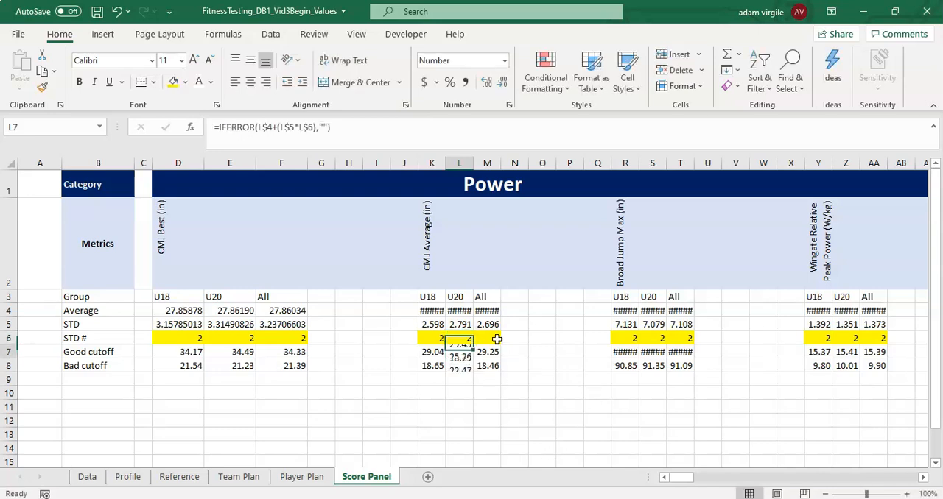
- Examine the averages and their formula for the Ybalance %Diff metrics, especially Ybalance Anterior %Diff
{"action": "left_click_drag", "start_coordinate": [691, 480], "coordinate": [837, 484]}
{"action": "left_click", "coordinate": [115, 366]}
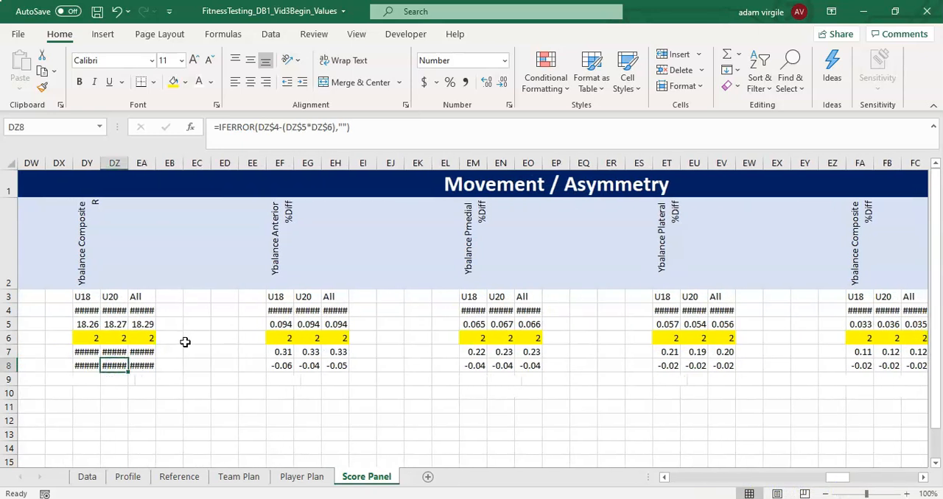
{"action": "left_click", "coordinate": [282, 311]}
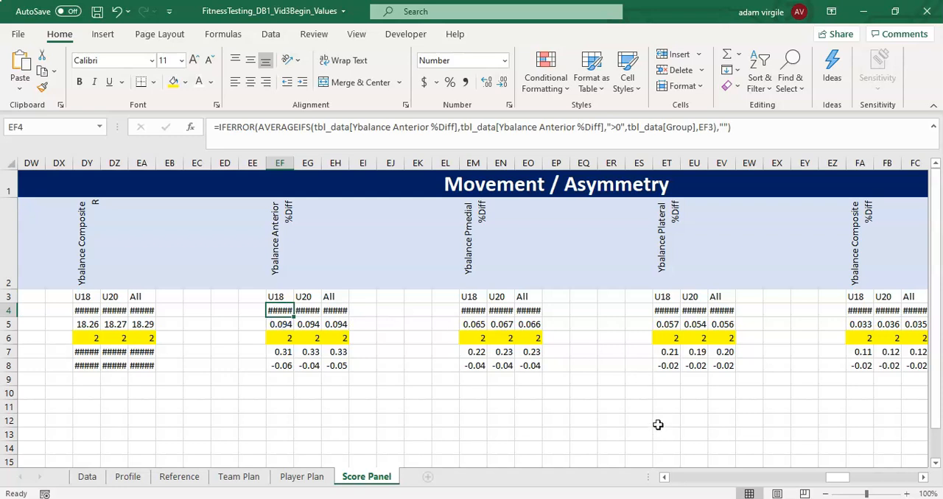
{"action": "left_click_drag", "start_coordinate": [835, 478], "coordinate": [840, 478]}
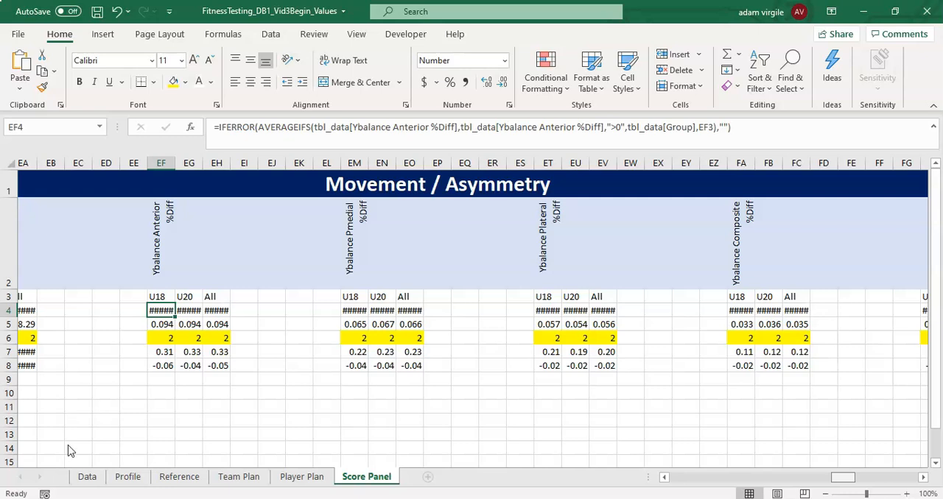
{"action": "left_click_drag", "start_coordinate": [840, 478], "coordinate": [837, 479]}
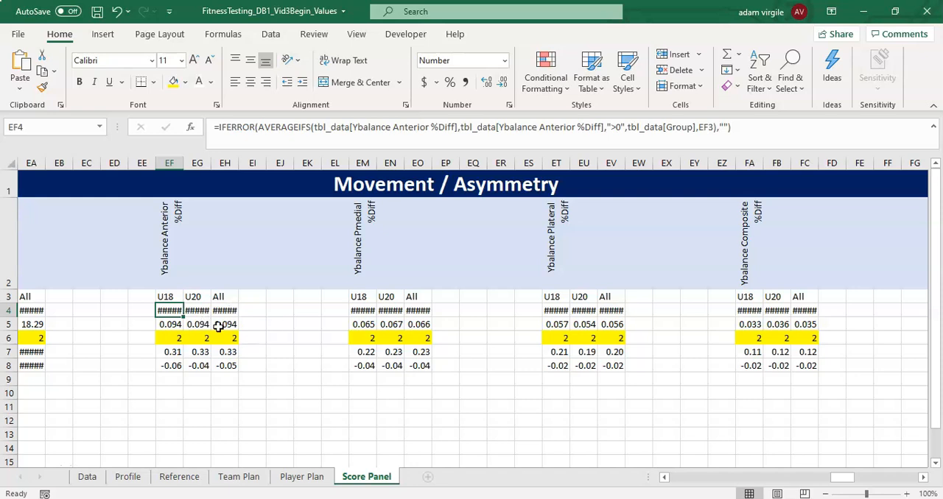
{"action": "mouse_move", "coordinate": [223, 311]}
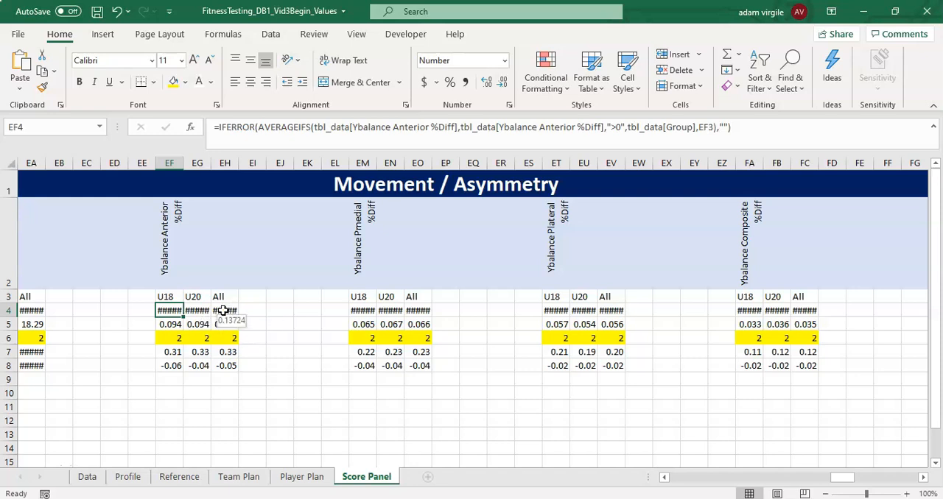
{"action": "left_click_drag", "start_coordinate": [837, 480], "coordinate": [641, 486]}
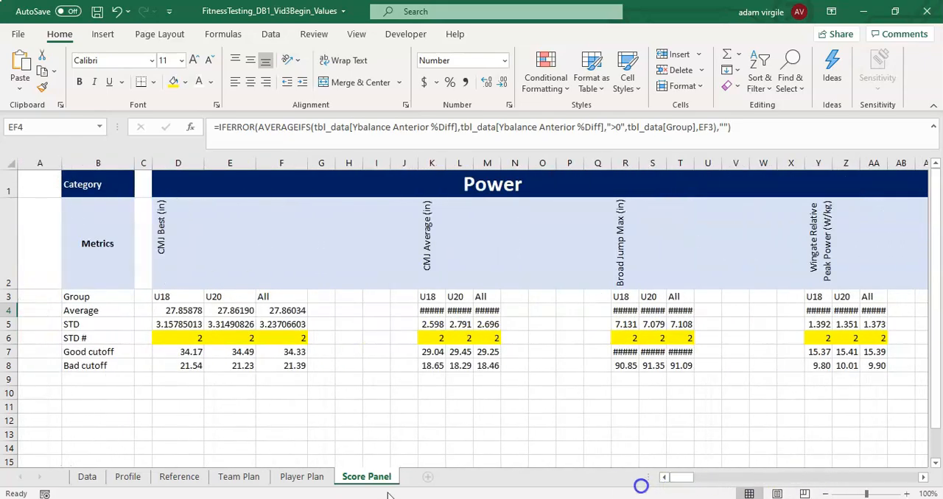
- Insert four table columns before On-ice 6M Time on the Data sheet, directly after Ybalance Composite %Diff
{"action": "left_click", "coordinate": [87, 477]}
{"action": "left_click", "coordinate": [503, 301]}
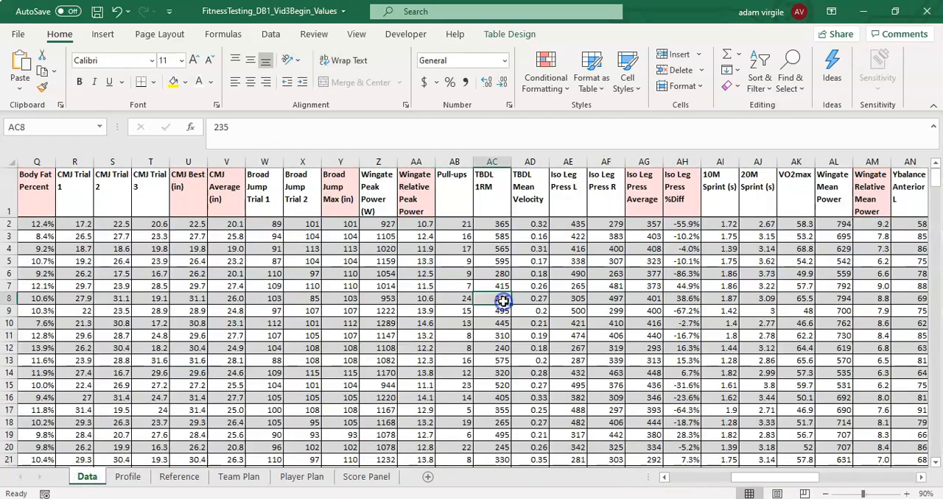
{"action": "left_click_drag", "start_coordinate": [758, 478], "coordinate": [876, 487]}
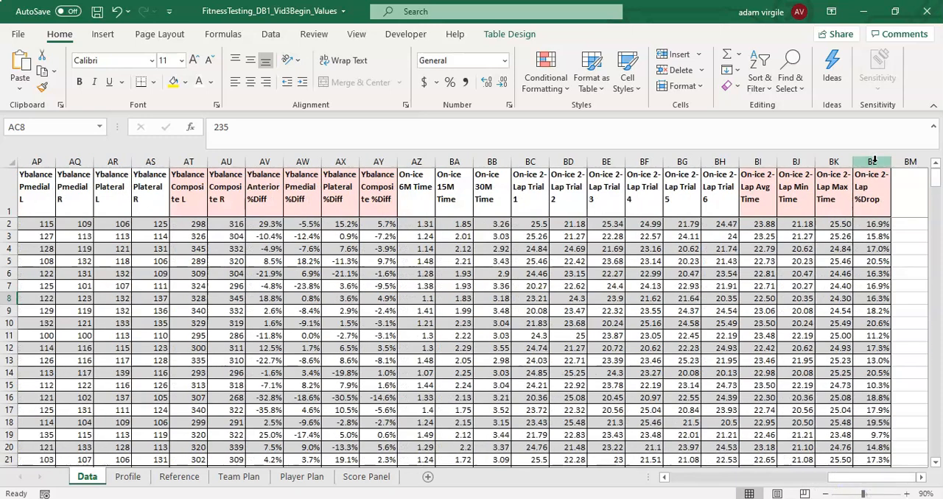
{"action": "left_click", "coordinate": [410, 158]}
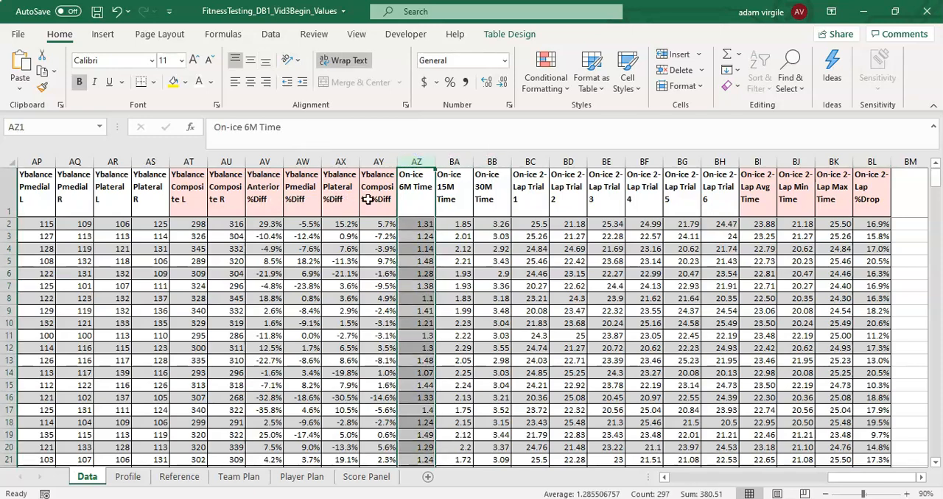
{"action": "left_click", "coordinate": [528, 159], "text": "shift"}
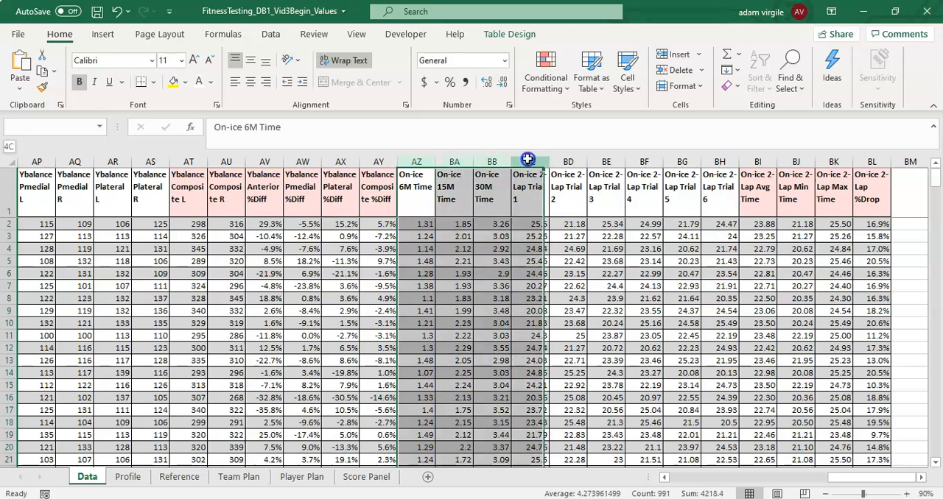
{"action": "right_click", "coordinate": [527, 160]}
{"action": "left_click", "coordinate": [576, 271]}
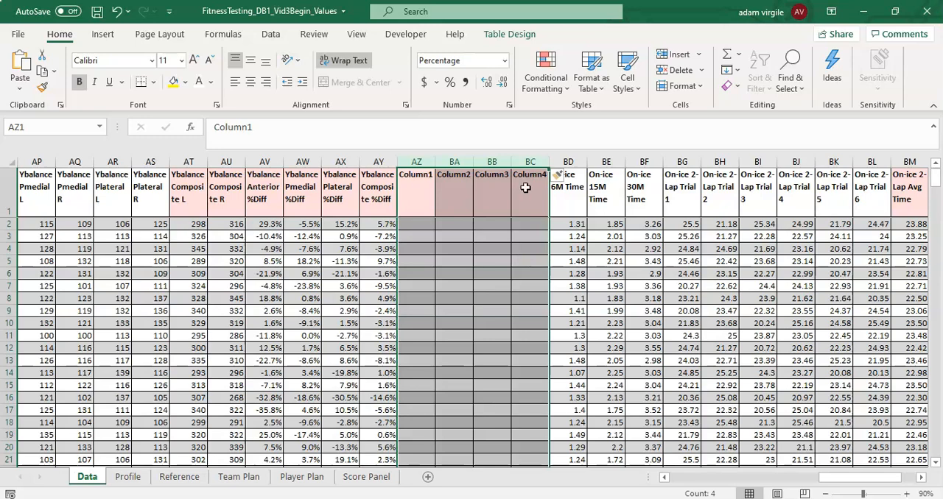
{"action": "left_click_drag", "start_coordinate": [905, 193], "coordinate": [897, 192]}
{"action": "left_click", "coordinate": [870, 194]}
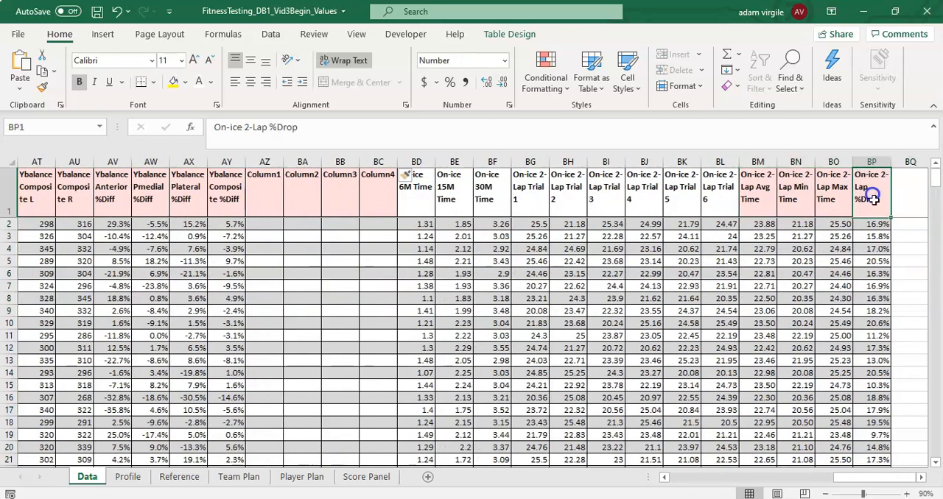
- Insert one table column between Iso Leg Press %Diff and 10M Sprint (s) on the Data sheet
{"action": "left_click_drag", "start_coordinate": [872, 476], "coordinate": [783, 476]}
{"action": "left_click", "coordinate": [493, 161]}
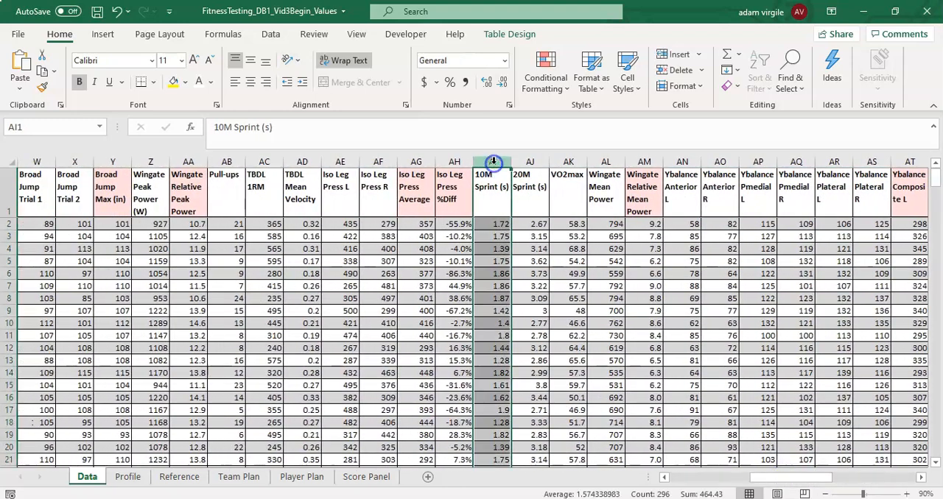
{"action": "right_click", "coordinate": [493, 162]}
{"action": "left_click", "coordinate": [523, 275]}
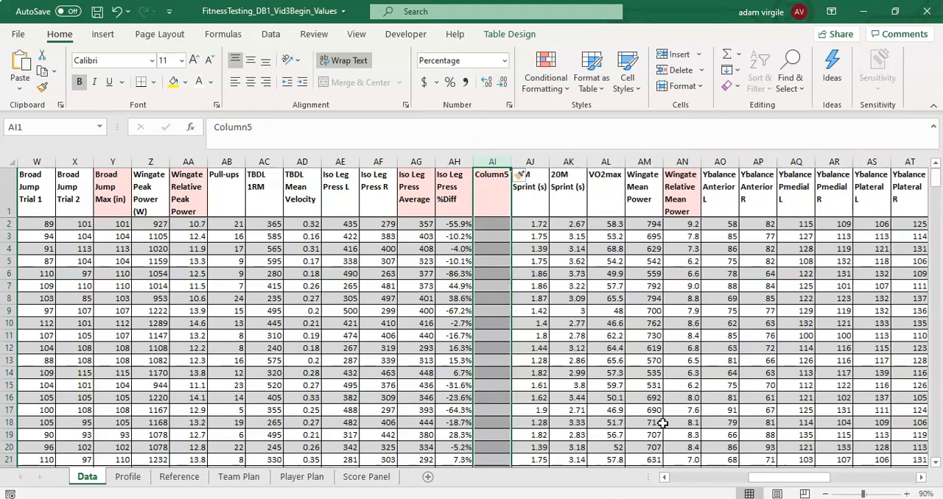
- Name the new column header in AI1 "Abs Iso Leg Press %Diff"
{"action": "mouse_move", "coordinate": [781, 478]}
{"action": "left_mouse_down"}
{"action": "mouse_move", "coordinate": [694, 478]}
{"action": "mouse_move", "coordinate": [791, 484]}
{"action": "left_mouse_up"}
{"action": "left_click", "coordinate": [341, 190]}
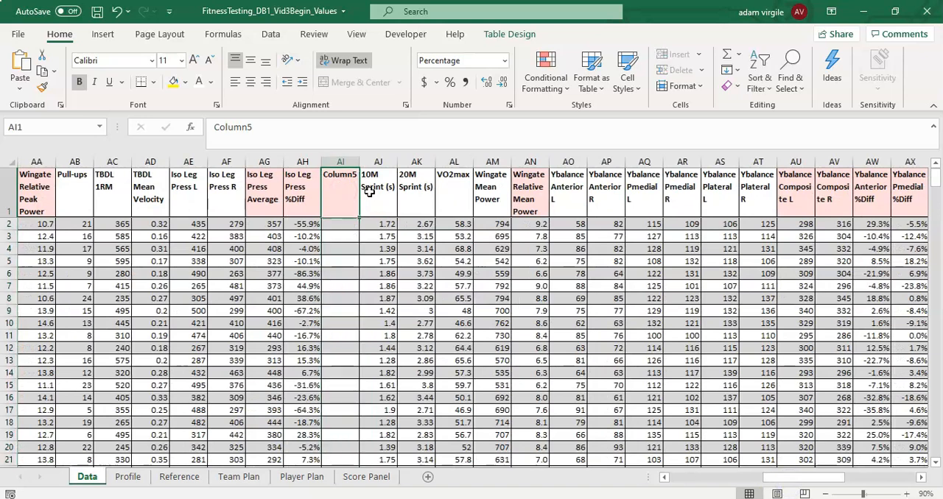
{"action": "type", "text": "Abs Iso Leg Press %"}
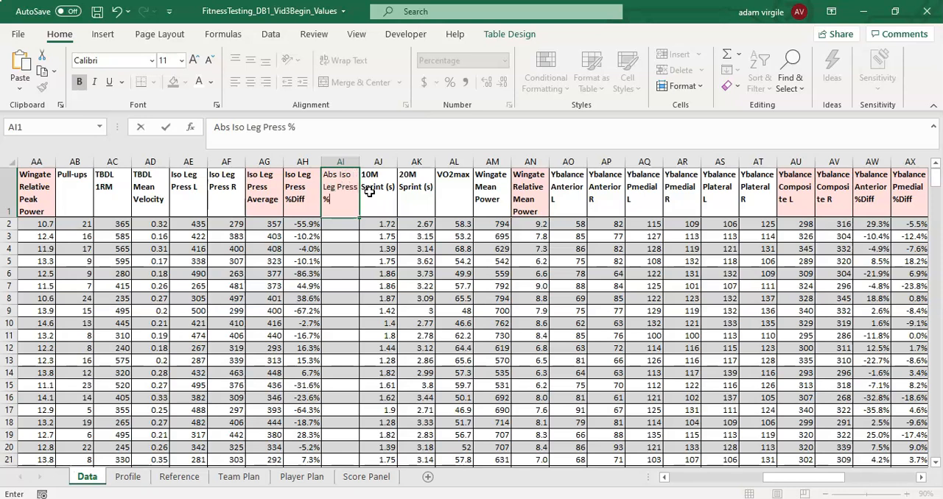
{"action": "type", "text": "Diff"}
{"action": "key", "text": "Return"}
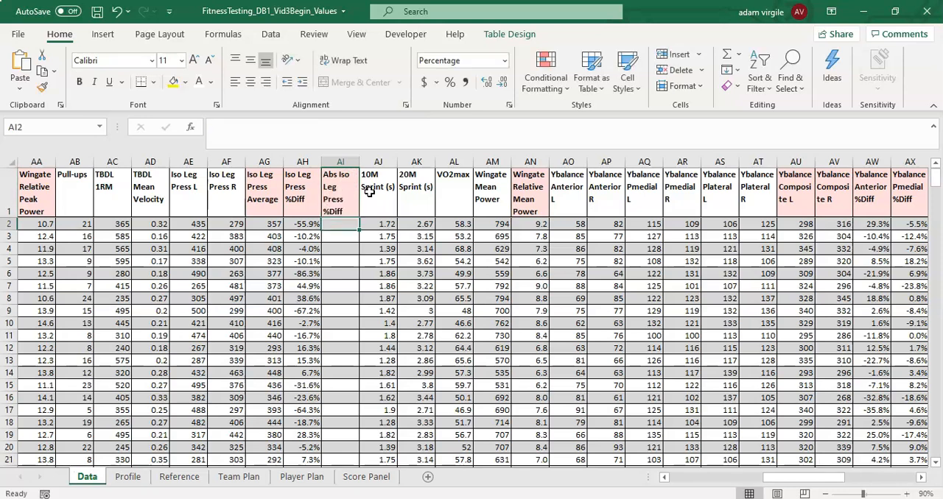
- Copy the four Ybalance %Diff headers in AW1:AZ1 into the new column headers starting at BA1
{"action": "left_click_drag", "start_coordinate": [822, 193], "coordinate": [851, 207]}
{"action": "left_click", "coordinate": [704, 207]}
{"action": "left_click_drag", "start_coordinate": [649, 197], "coordinate": [782, 199]}
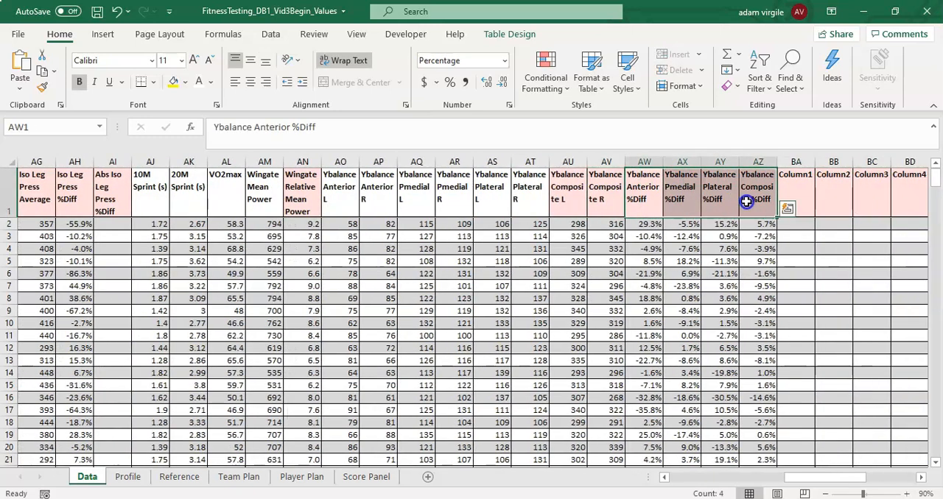
{"action": "key", "text": "ctrl+c"}
{"action": "left_click", "coordinate": [800, 195]}
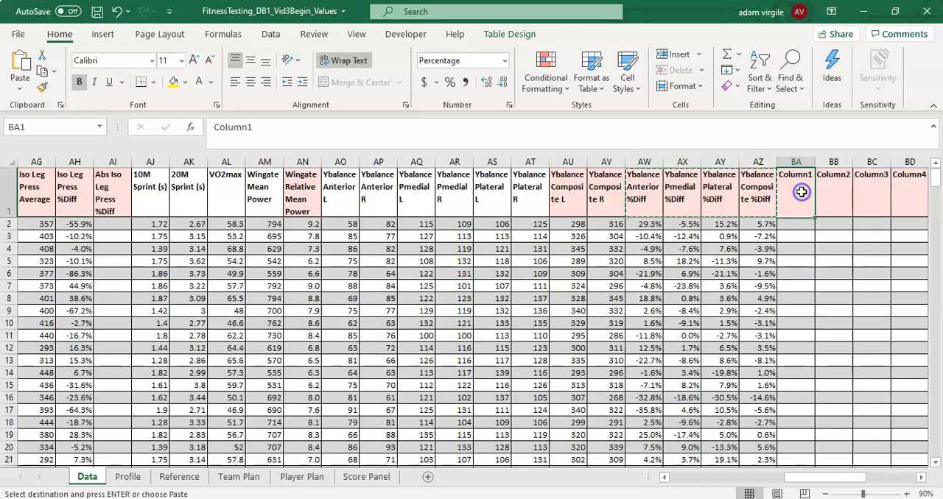
{"action": "right_click", "coordinate": [801, 194]}
{"action": "left_click", "coordinate": [708, 143]}
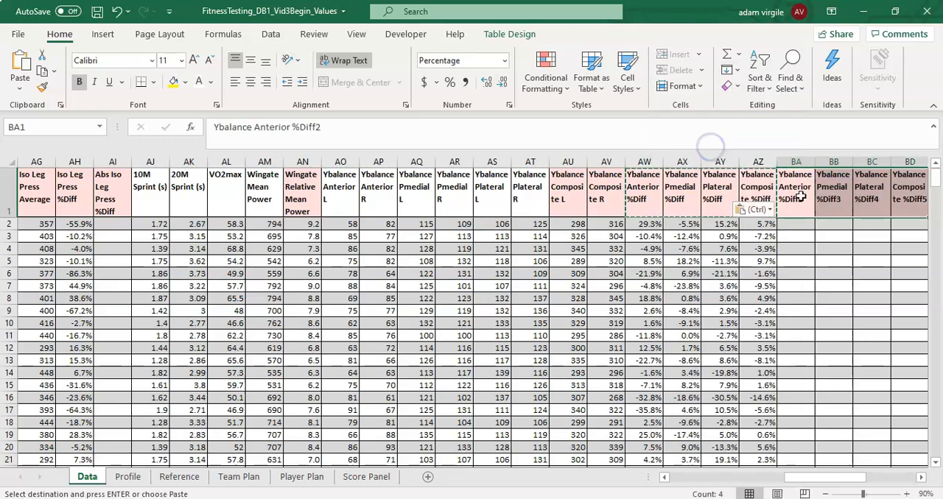
- Prefix the four copied Ybalance %Diff headers in BA1:BD1 with "Abs "
{"action": "left_click", "coordinate": [215, 129]}
{"action": "type", "text": "Abs"}
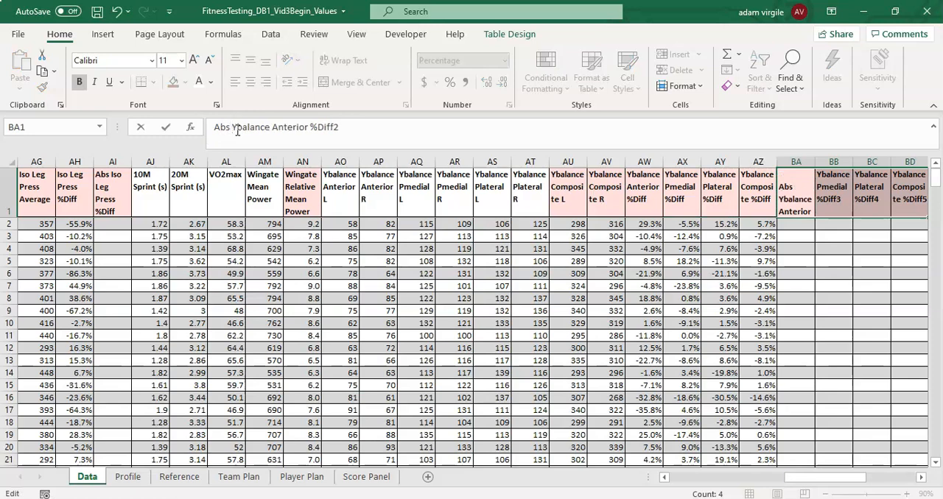
{"action": "key", "text": "Return"}
{"action": "left_click", "coordinate": [215, 129]}
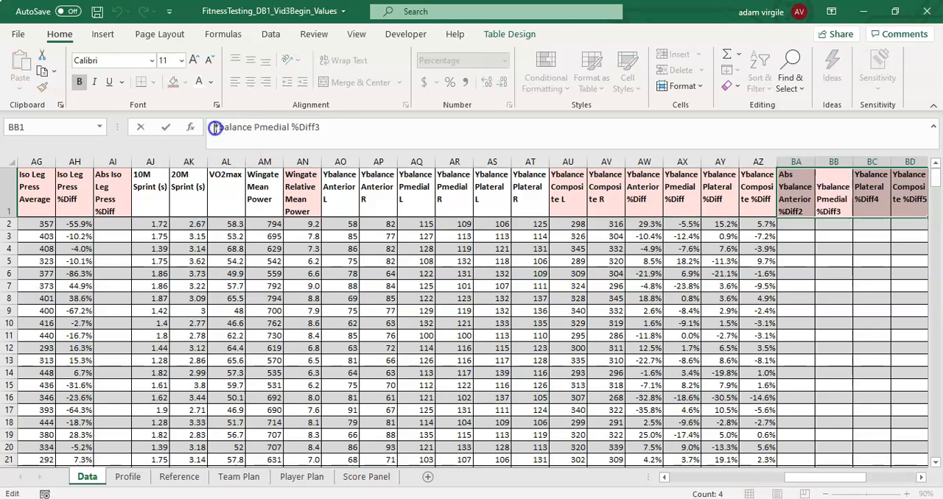
{"action": "type", "text": "Abs"}
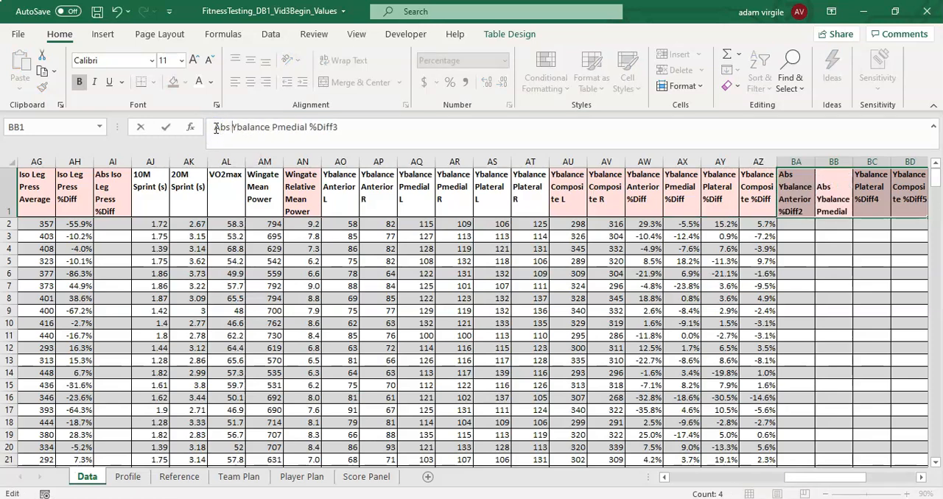
{"action": "key", "text": "Return"}
{"action": "left_click", "coordinate": [215, 129]}
{"action": "type", "text": "Abs"}
{"action": "key", "text": "Return"}
{"action": "left_click", "coordinate": [213, 127]}
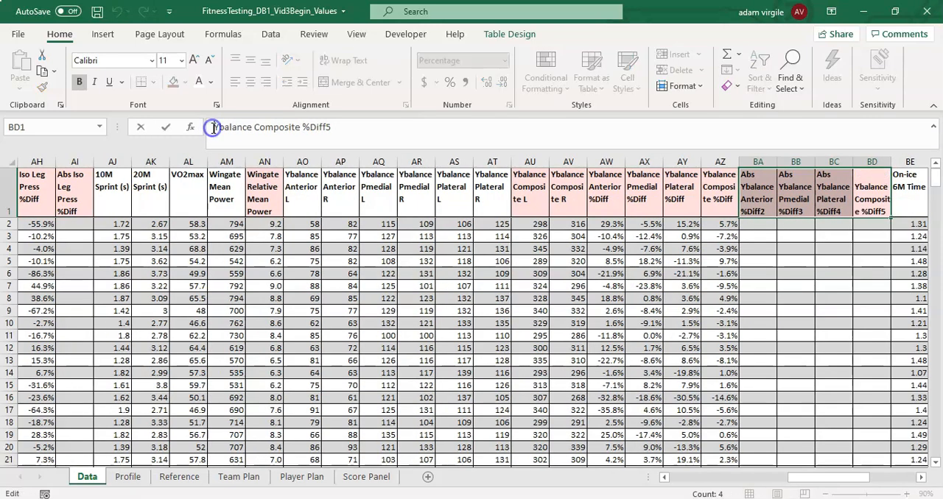
{"action": "type", "text": "Abs"}
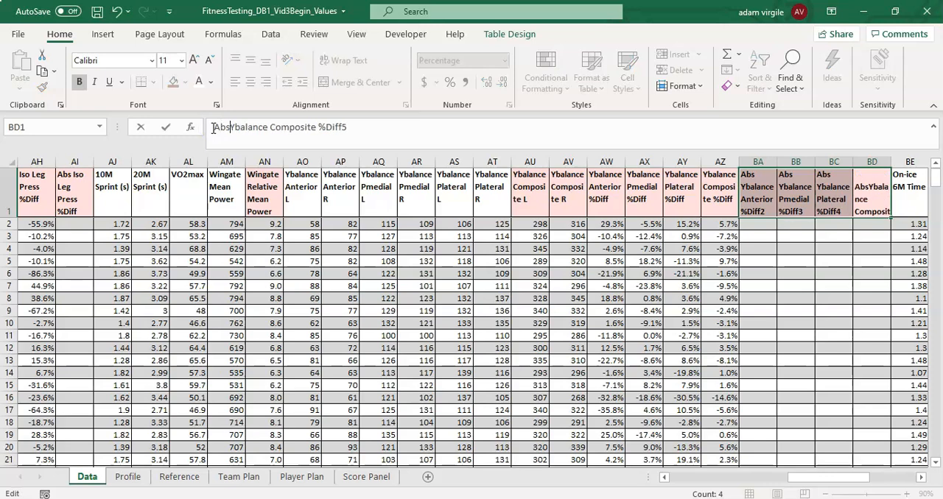
{"action": "key", "text": "Return"}
- Remove the trailing digits from the four Abs Ybalance headers in BA1:BD1 so each ends in "%Diff"
{"action": "left_click", "coordinate": [383, 133]}
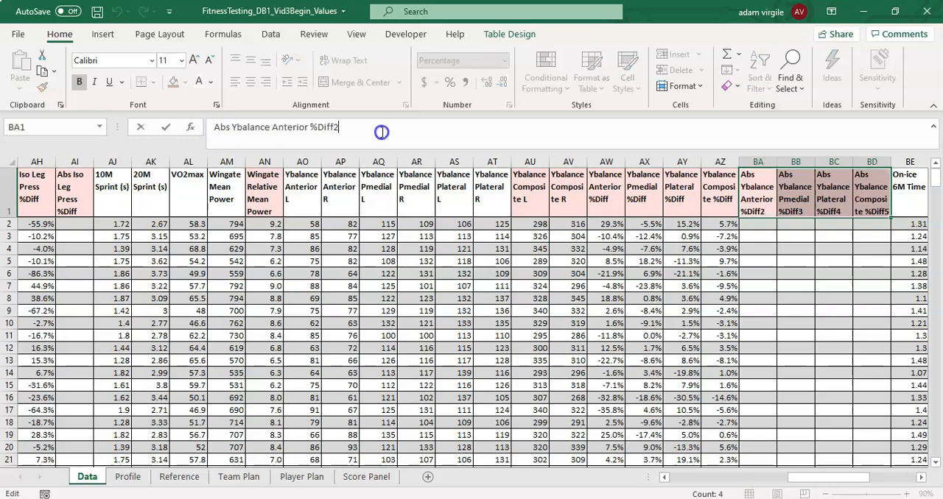
{"action": "key", "text": "Return"}
{"action": "left_click", "coordinate": [382, 133]}
{"action": "key", "text": "BackSpace"}
{"action": "key", "text": "Return"}
{"action": "left_click", "coordinate": [382, 132]}
{"action": "key", "text": "BackSpace"}
{"action": "key", "text": "Return"}
{"action": "left_click", "coordinate": [382, 132]}
{"action": "key", "text": "BackSpace"}
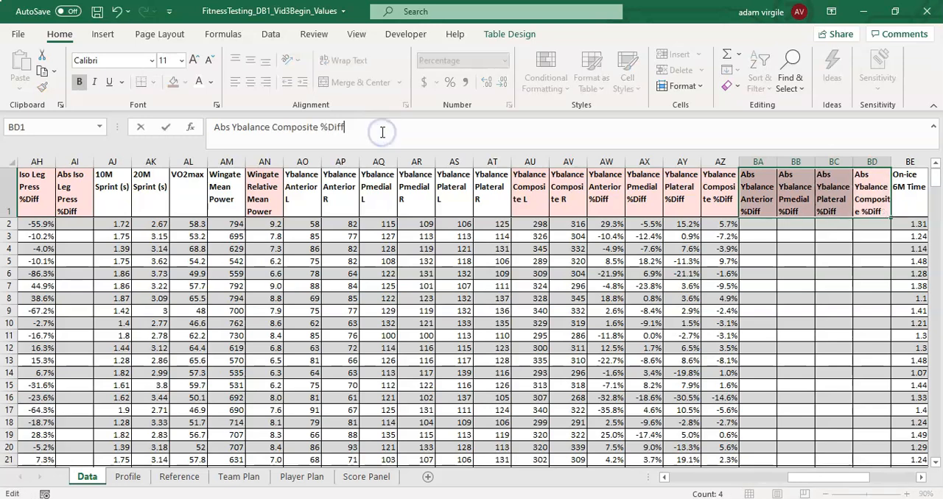
{"action": "key", "text": "Return"}
{"action": "left_click_drag", "start_coordinate": [820, 299], "coordinate": [936, 304]}
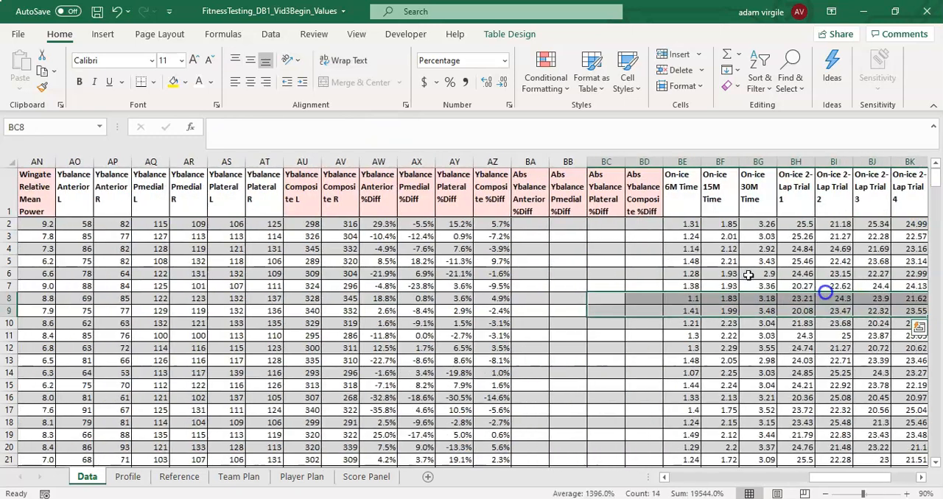
{"action": "left_click", "coordinate": [720, 261]}
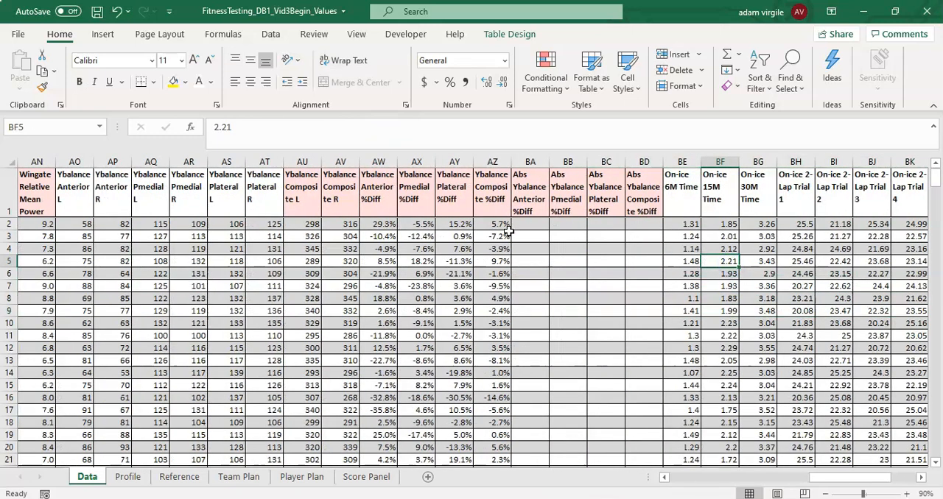
{"action": "left_click", "coordinate": [504, 225]}
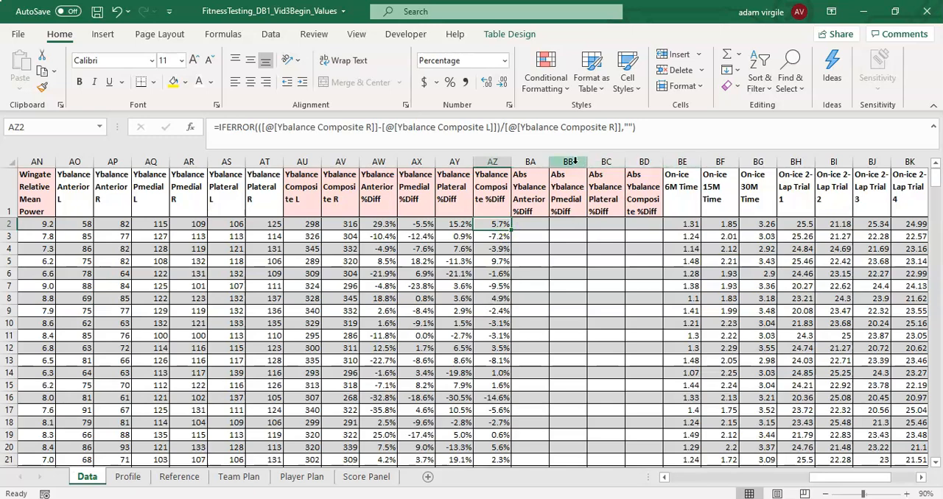
{"action": "left_click", "coordinate": [678, 159]}
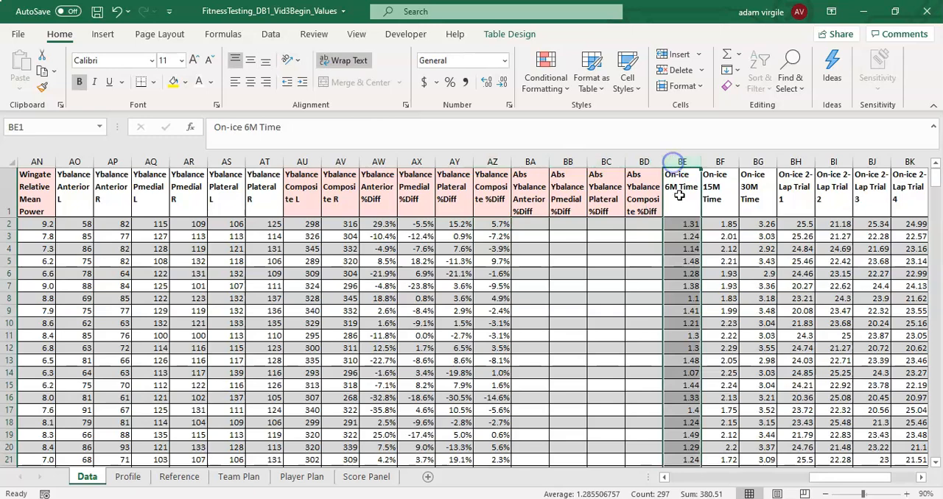
{"action": "left_click", "coordinate": [534, 242]}
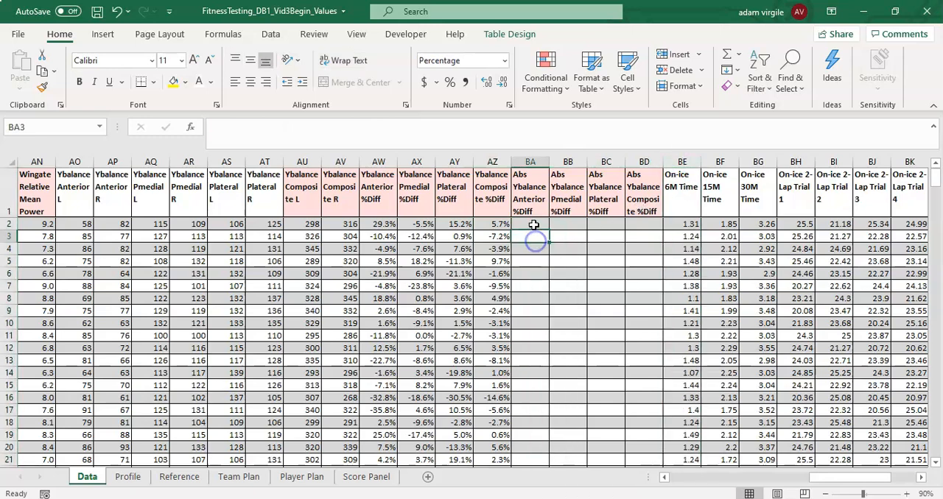
- Insert four table columns before On-ice 6M Time, directly after Abs Ybalance Composite %Diff
{"action": "left_click", "coordinate": [679, 161]}
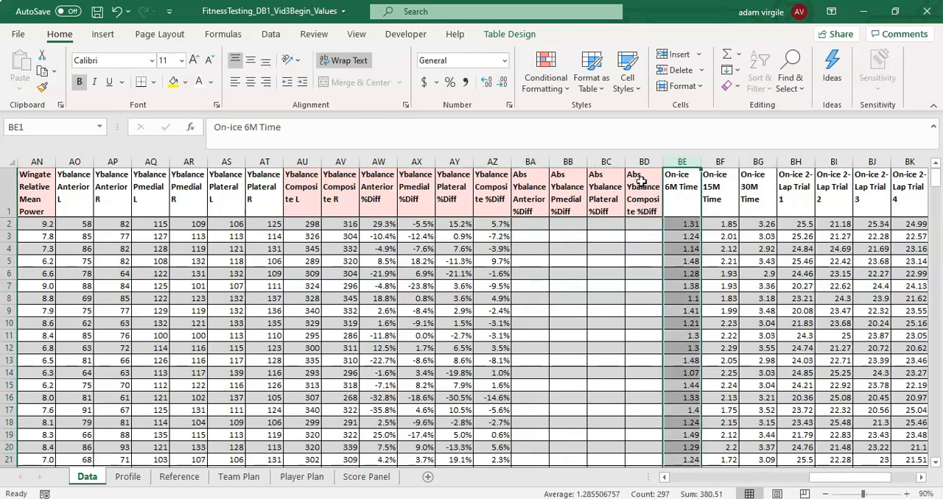
{"action": "left_click", "coordinate": [792, 162], "text": "shift"}
{"action": "right_click", "coordinate": [792, 163]}
{"action": "left_click", "coordinate": [830, 275]}
- Copy the four Abs Ybalance %Diff headers in BA1:BD1 into the new column headers starting at BE1
{"action": "left_click", "coordinate": [686, 193]}
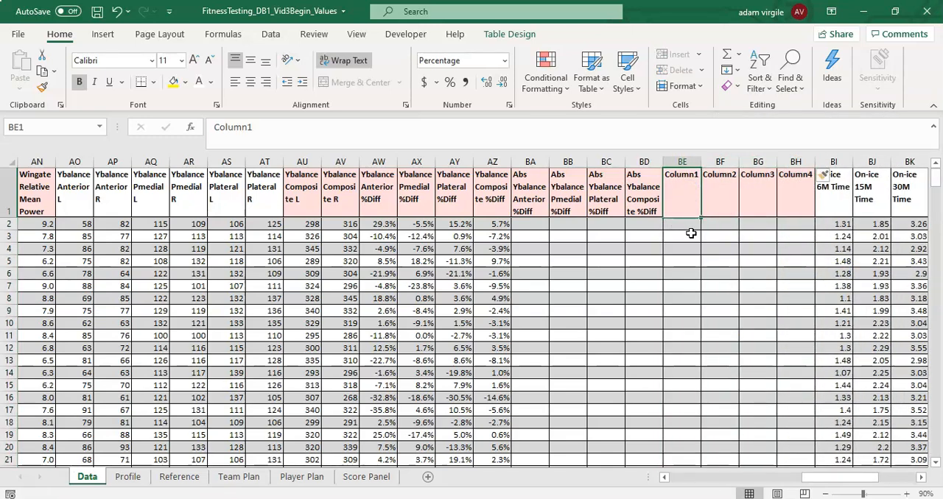
{"action": "left_click_drag", "start_coordinate": [540, 200], "coordinate": [641, 199]}
{"action": "key", "text": "ctrl+c"}
{"action": "left_click", "coordinate": [691, 197]}
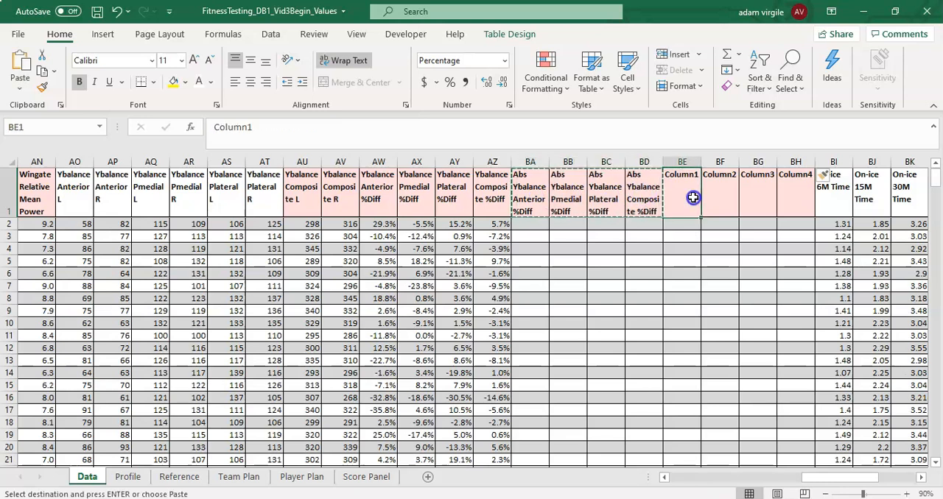
{"action": "key", "text": "ctrl+v"}
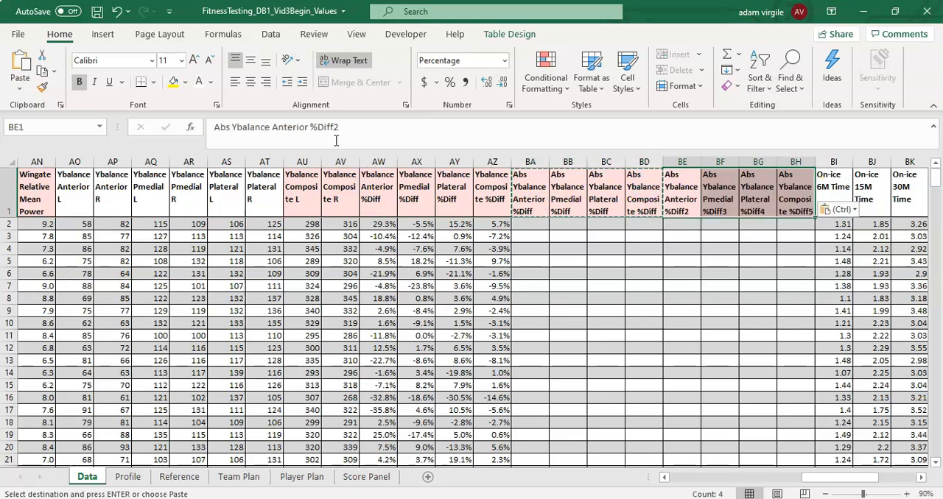
- Rename the headers in BE1 and BF1 "Dir Ybalance Anterior %Diff" and "Dir Ybalance Pmedial %Diff"
{"action": "double_click", "coordinate": [225, 127]}
{"action": "type", "text": "Dir"}
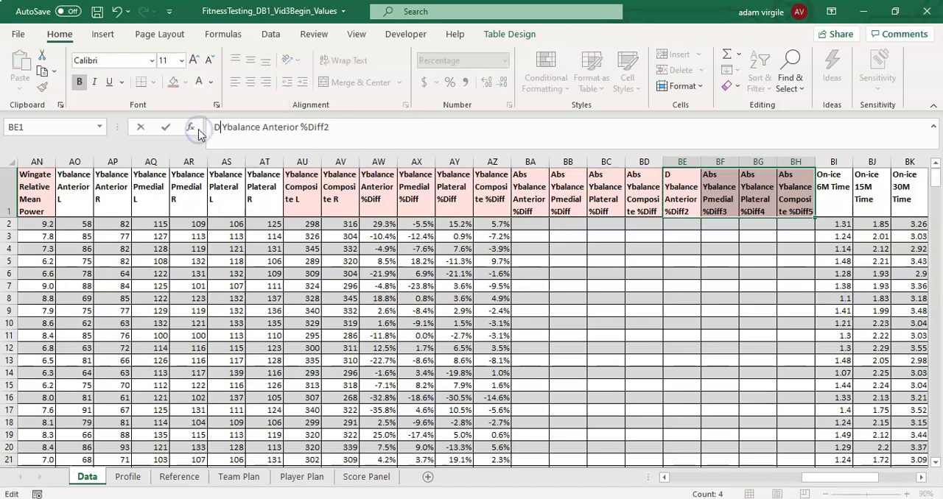
{"action": "left_click", "coordinate": [347, 130]}
{"action": "key", "text": "BackSpace"}
{"action": "key", "text": "Return"}
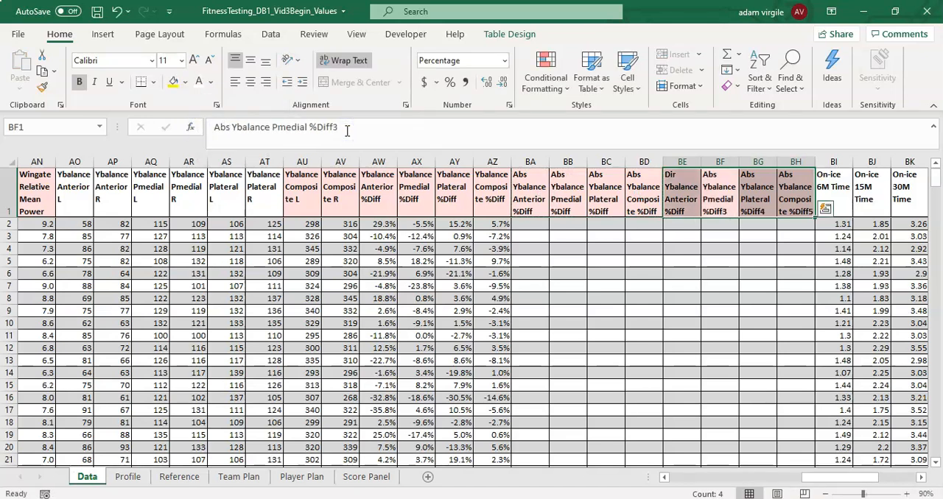
{"action": "double_click", "coordinate": [223, 127]}
{"action": "type", "text": "Dir"}
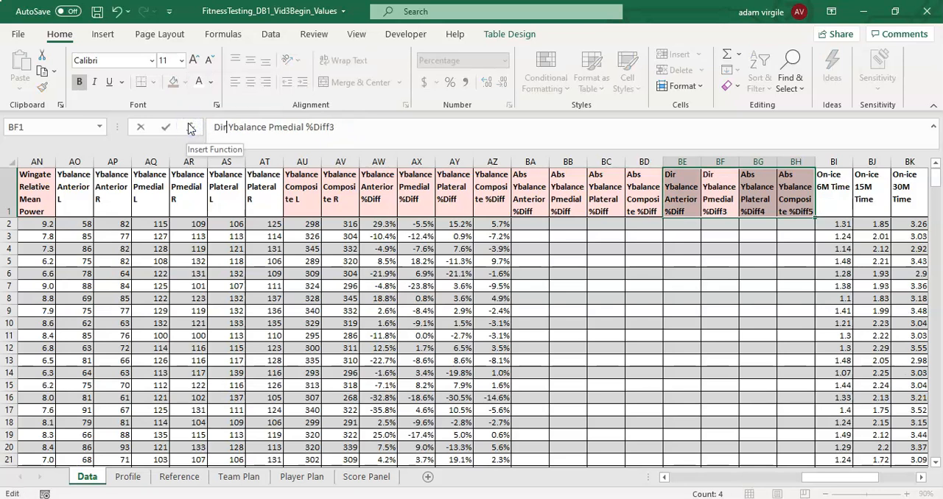
{"action": "left_click", "coordinate": [421, 138]}
{"action": "key", "text": "BackSpace"}
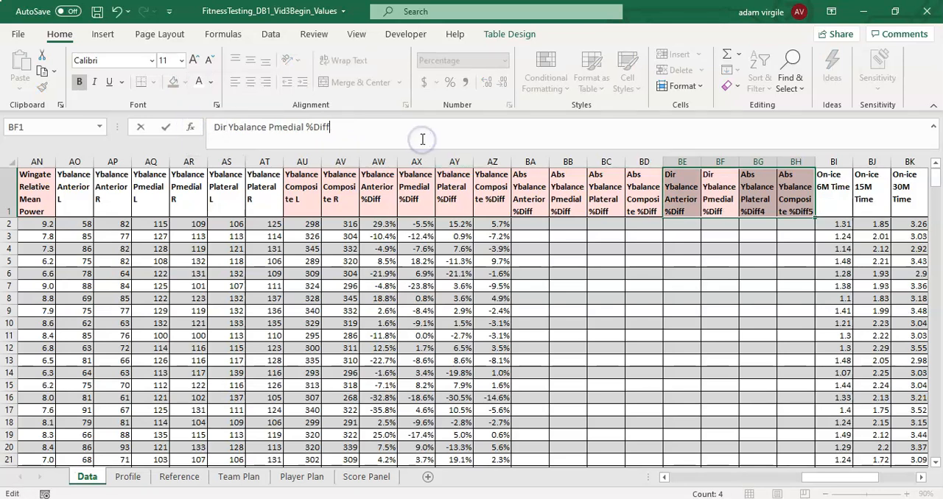
{"action": "key", "text": "Return"}
- Rename the headers in BG1 and BH1 "Dir Ybalance Plateral %Diff" and "Dir Ybalance Composite %Diff"
{"action": "mouse_move", "coordinate": [225, 129]}
{"action": "left_mouse_down"}
{"action": "mouse_move", "coordinate": [180, 131]}
{"action": "mouse_move", "coordinate": [210, 127]}
{"action": "left_mouse_up"}
{"action": "type", "text": "Dir"}
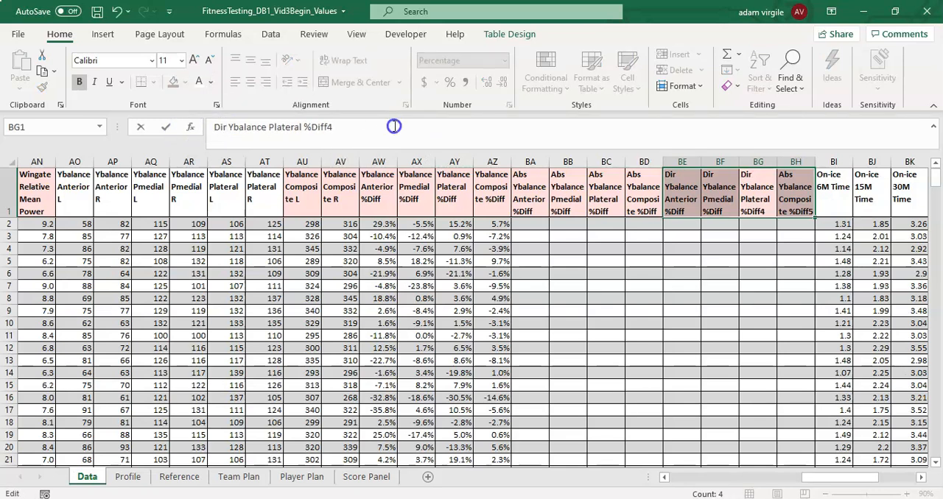
{"action": "key", "text": "Return"}
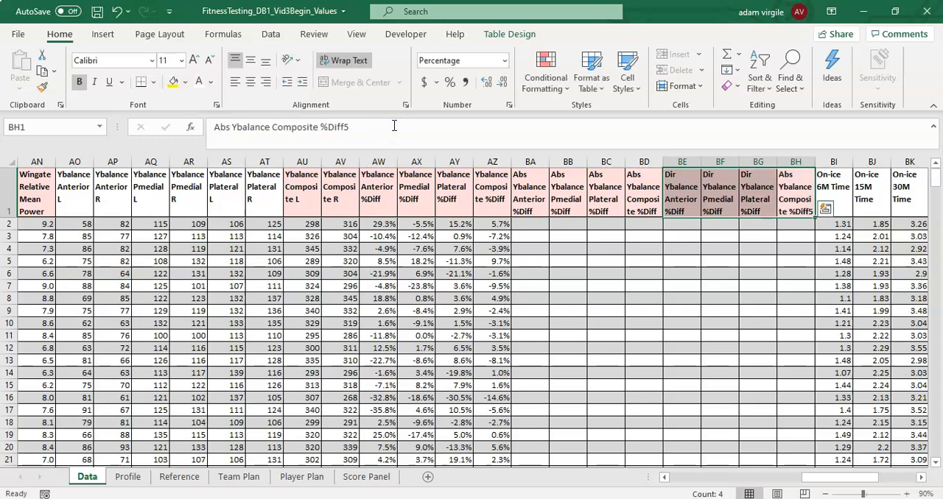
{"action": "double_click", "coordinate": [221, 127]}
{"action": "type", "text": "Dir"}
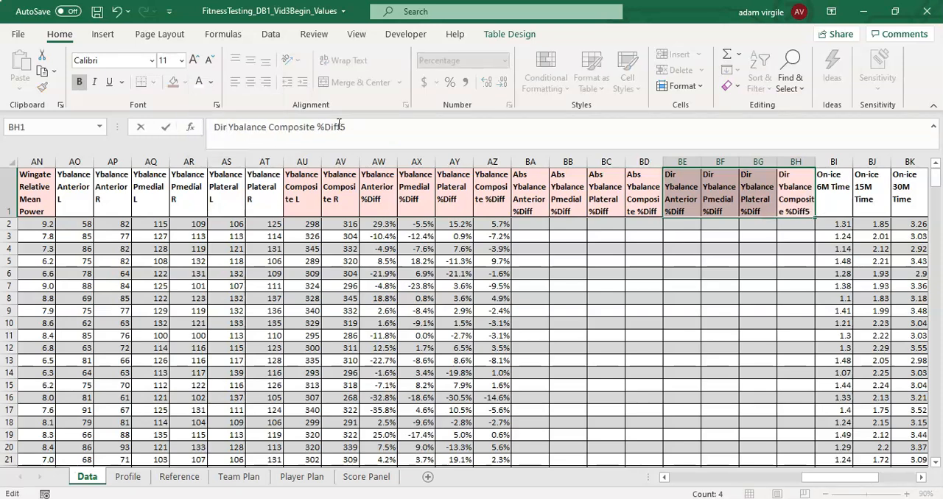
{"action": "key", "text": "Return"}
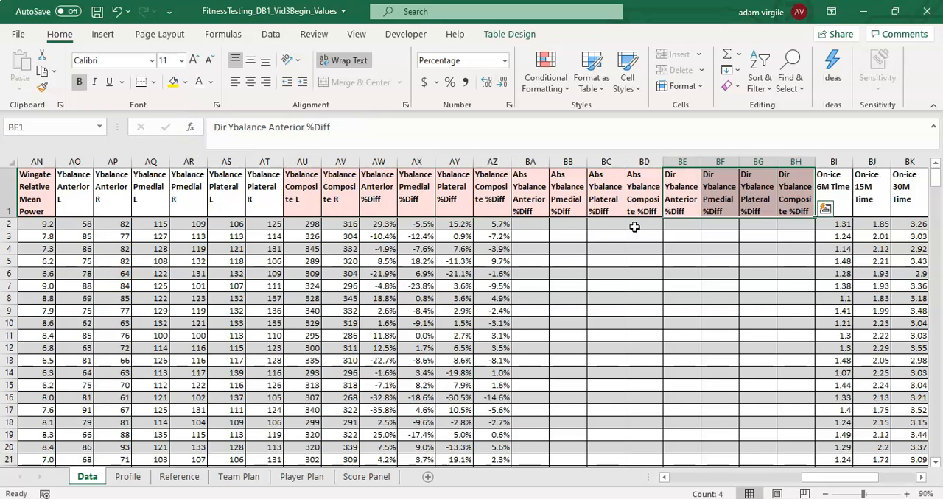
{"action": "left_click", "coordinate": [678, 193]}
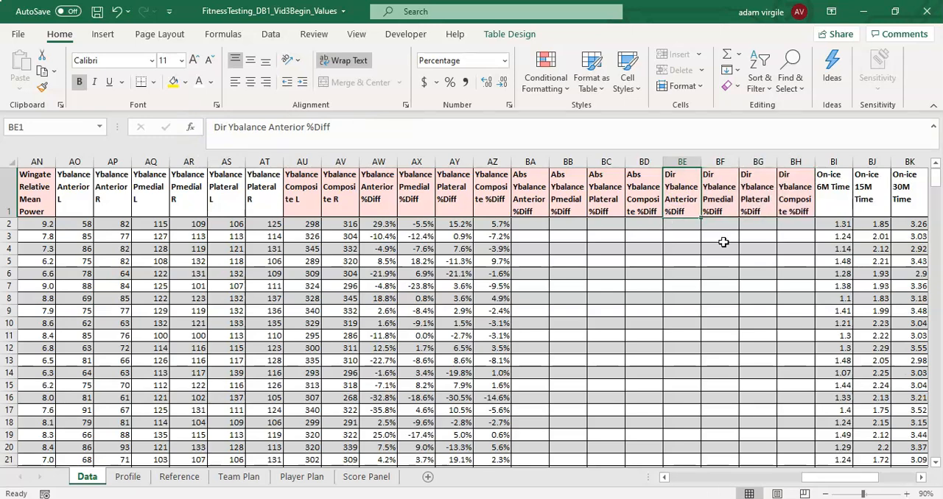
- Insert one table column between Abs Iso Leg Press %Diff and 10M Sprint (s)
{"action": "left_click_drag", "start_coordinate": [816, 481], "coordinate": [757, 482]}
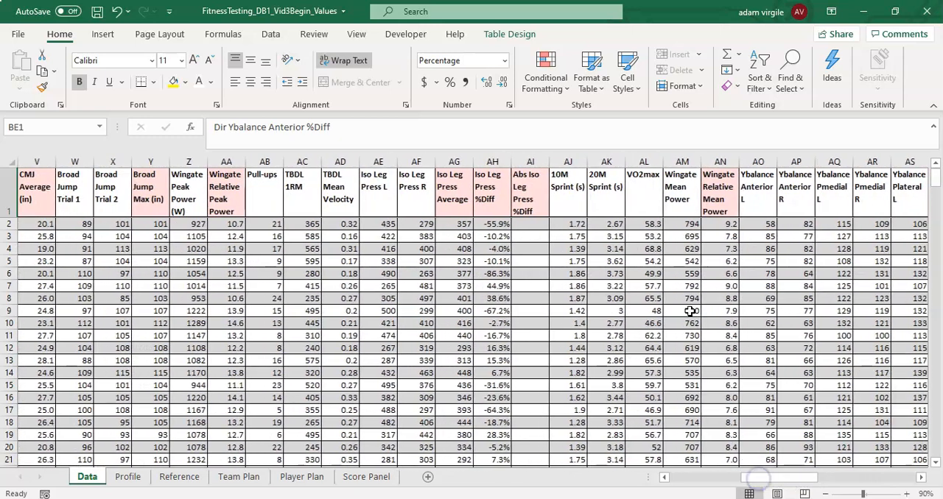
{"action": "left_click", "coordinate": [568, 161]}
{"action": "right_click", "coordinate": [567, 162]}
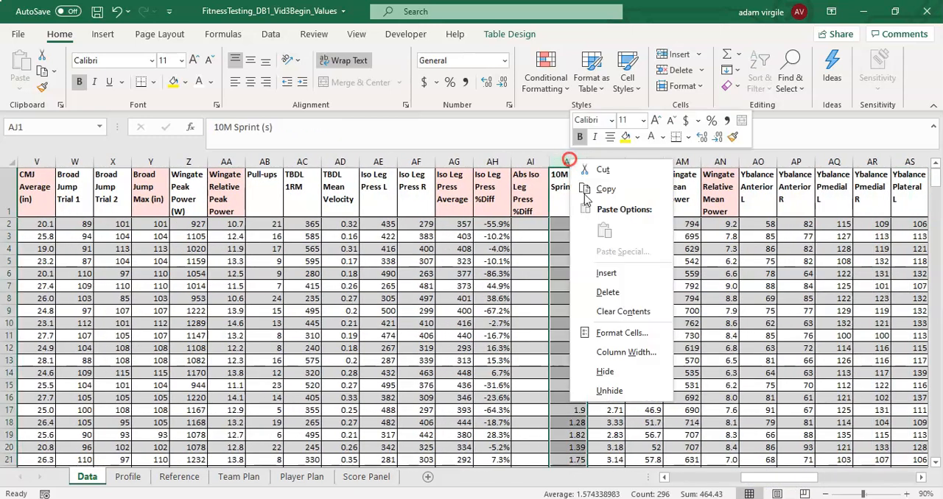
{"action": "left_click", "coordinate": [610, 273]}
- Copy the Abs Iso Leg Press %Diff header into AJ1 and rename it "Dir Iso Leg Press %Diff"
{"action": "left_click", "coordinate": [524, 186]}
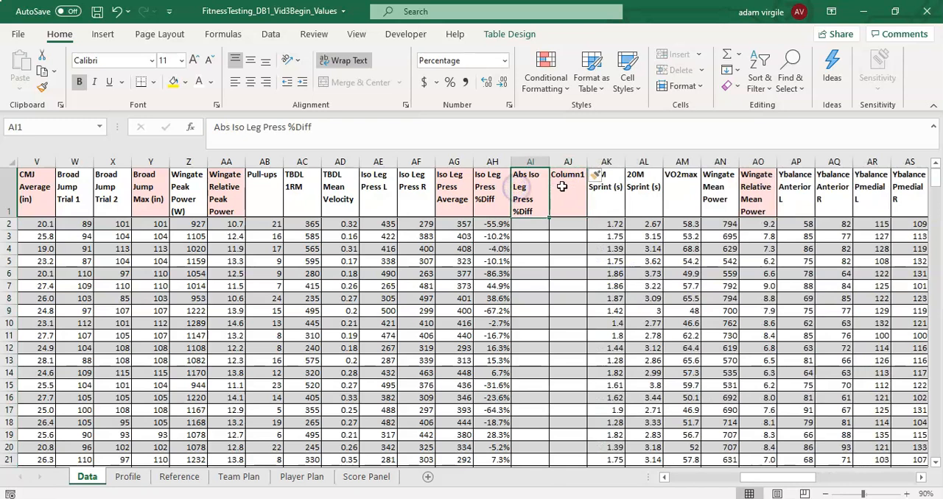
{"action": "key", "text": "ctrl+c"}
{"action": "left_click", "coordinate": [563, 187]}
{"action": "key", "text": "ctrl+v"}
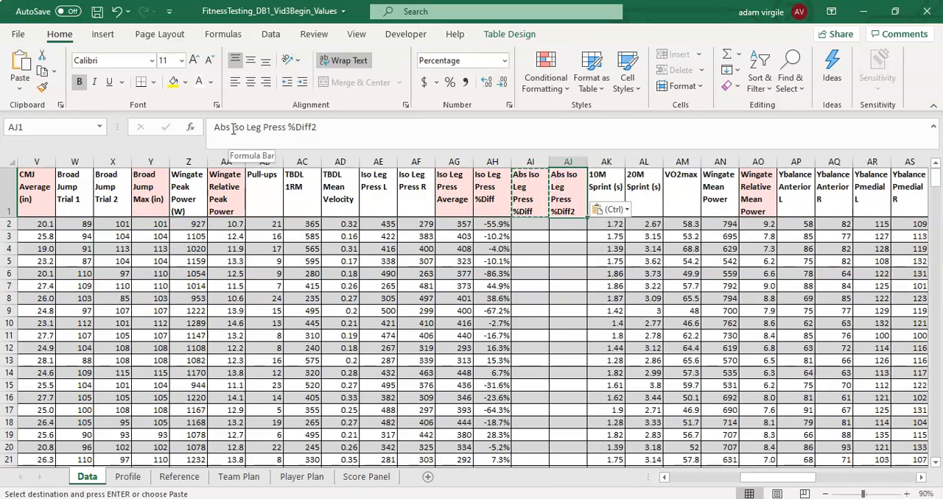
{"action": "left_click_drag", "start_coordinate": [230, 127], "coordinate": [190, 127]}
{"action": "type", "text": "Dir"}
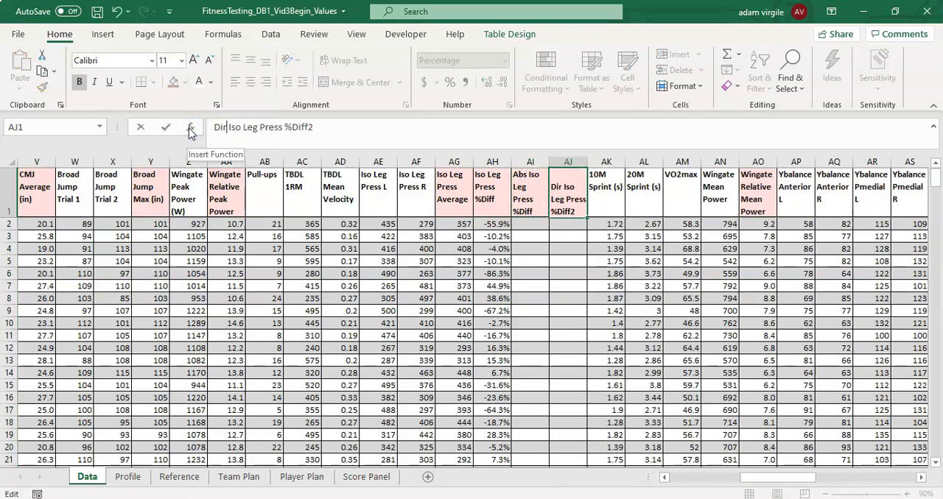
{"action": "key", "text": "BackSpace"}
{"action": "key", "text": "Return"}
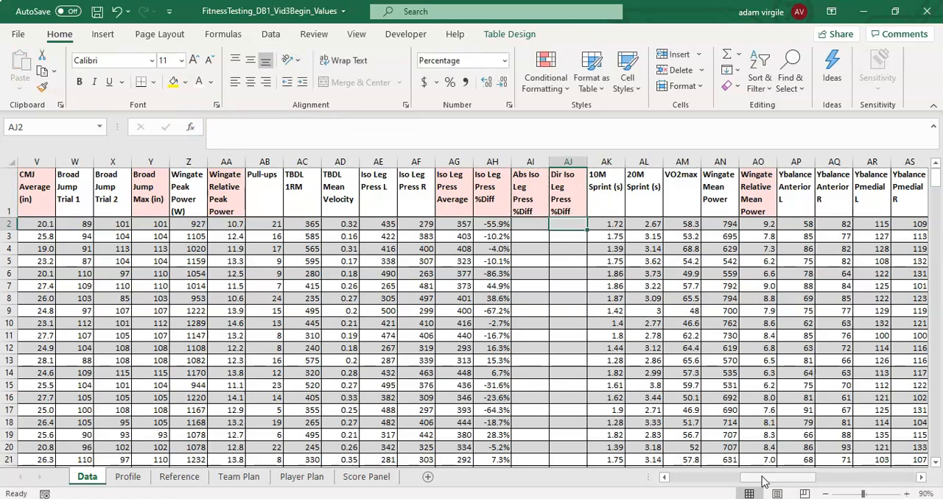
- Enter =ABS([@[Ybalance Anterior %Diff]]) in BB2 for the Abs Ybalance Anterior %Diff column
{"action": "left_click", "coordinate": [537, 202]}
{"action": "left_click", "coordinate": [566, 199]}
{"action": "left_click_drag", "start_coordinate": [739, 483], "coordinate": [832, 475]}
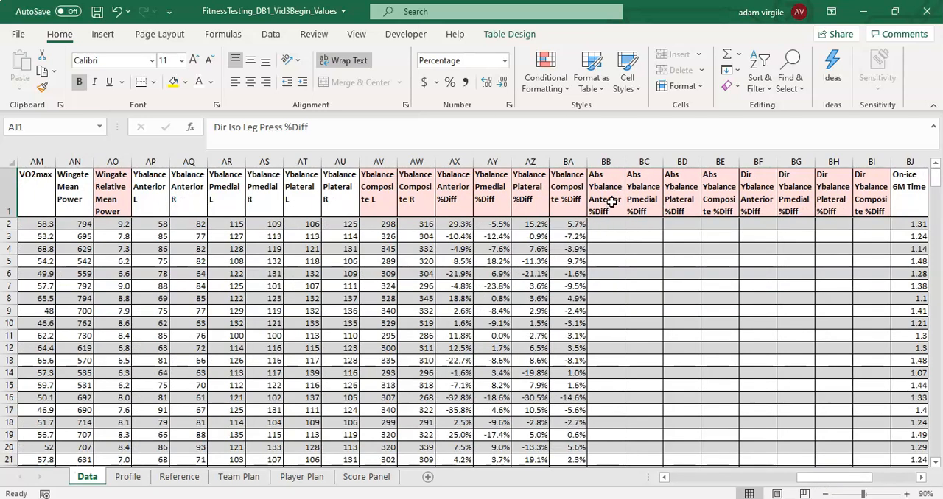
{"action": "left_click", "coordinate": [605, 226]}
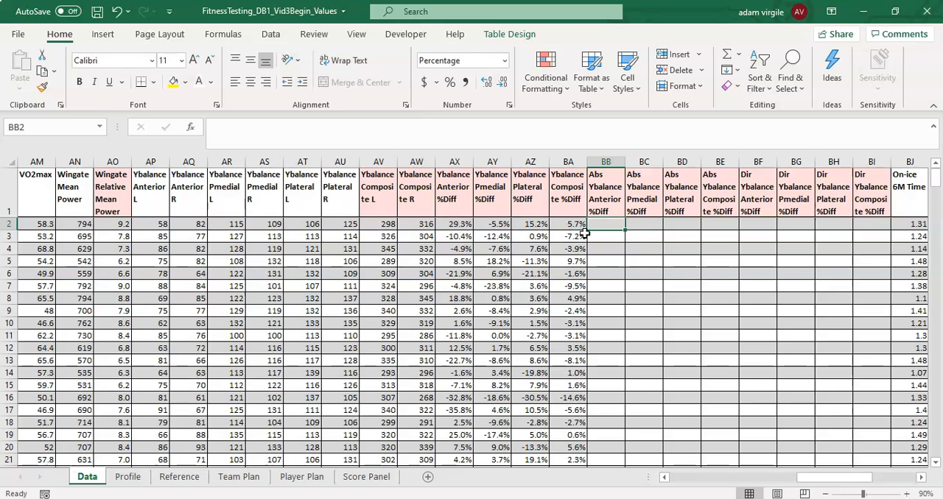
{"action": "type", "text": "=ABS("}
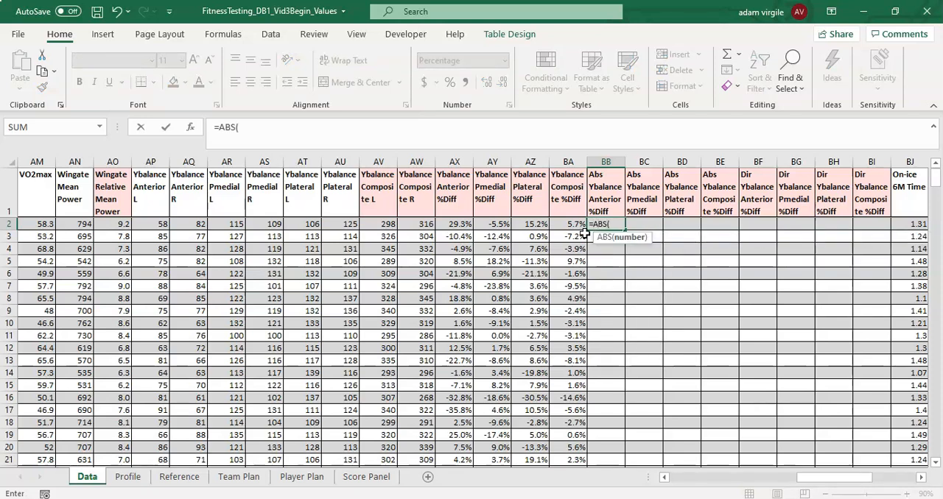
{"action": "left_click", "coordinate": [453, 226]}
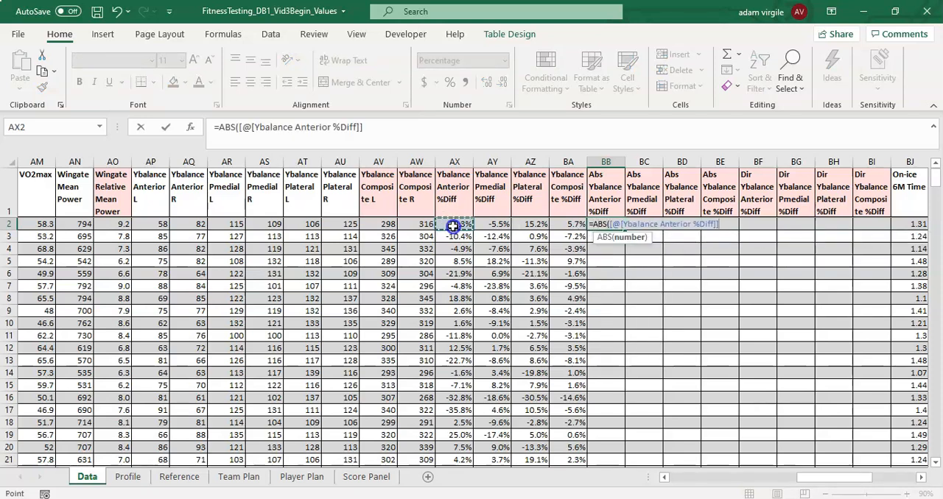
{"action": "left_click", "coordinate": [385, 129]}
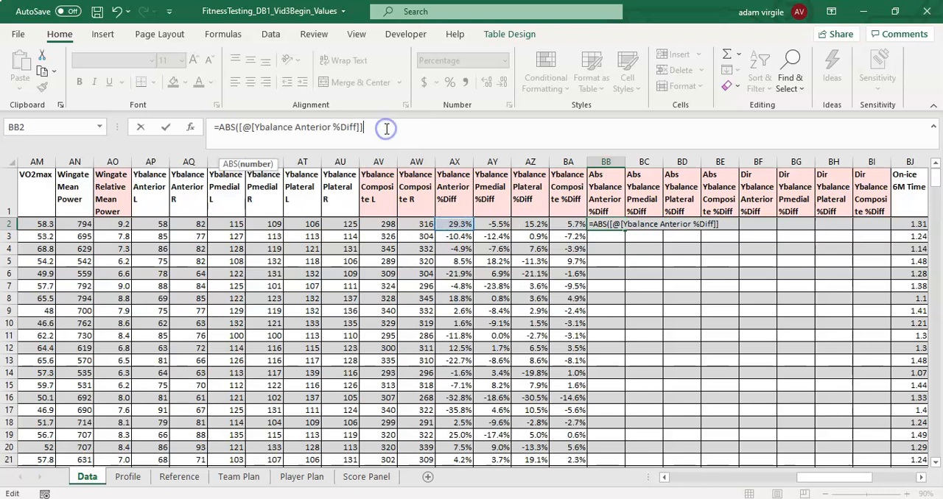
{"action": "type", "text": ")"}
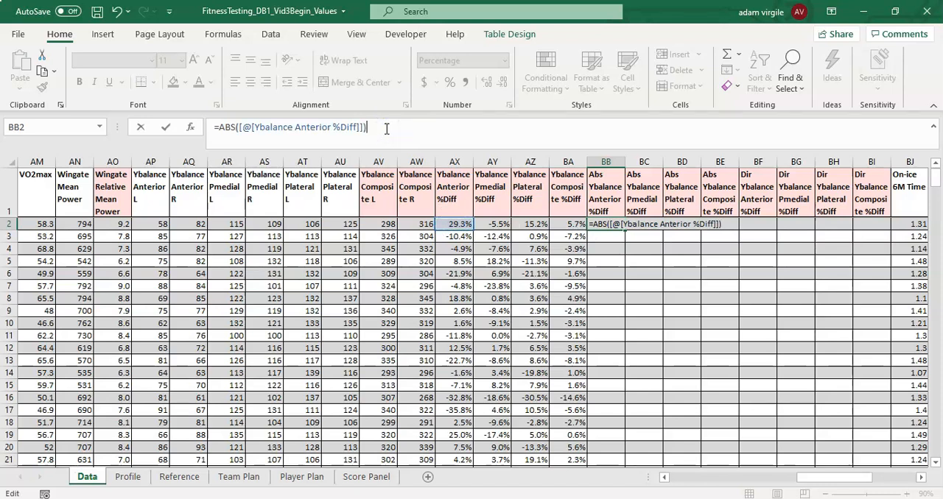
{"action": "key", "text": "Return"}
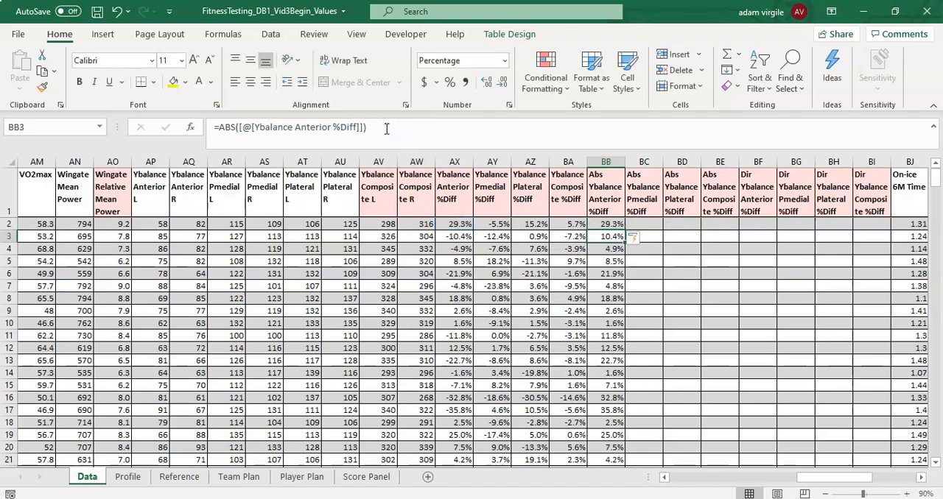
- Wrap the BB2 formula in IFERROR with an empty string: =IFERROR(ABS([@[Ybalance Anterior %Diff]]),"")
{"action": "left_click", "coordinate": [463, 277]}
{"action": "left_click", "coordinate": [606, 224]}
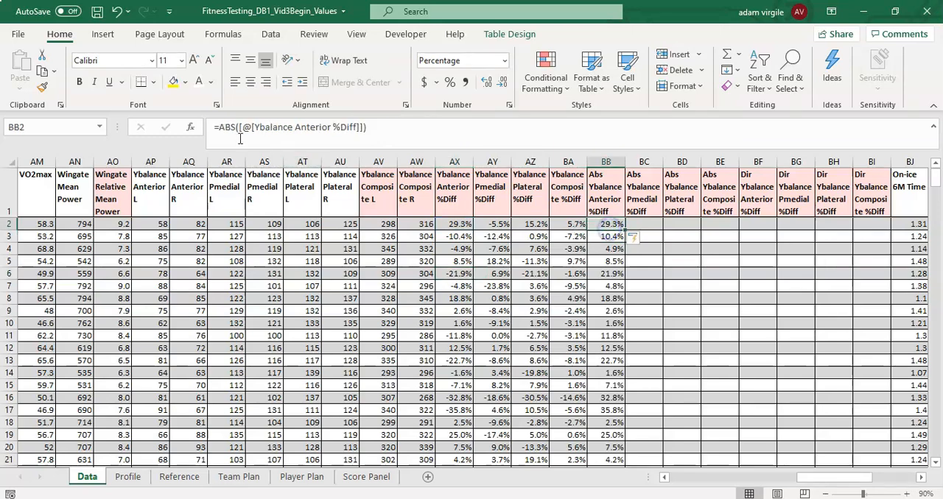
{"action": "left_click", "coordinate": [218, 127]}
{"action": "type", "text": "IFERRO"}
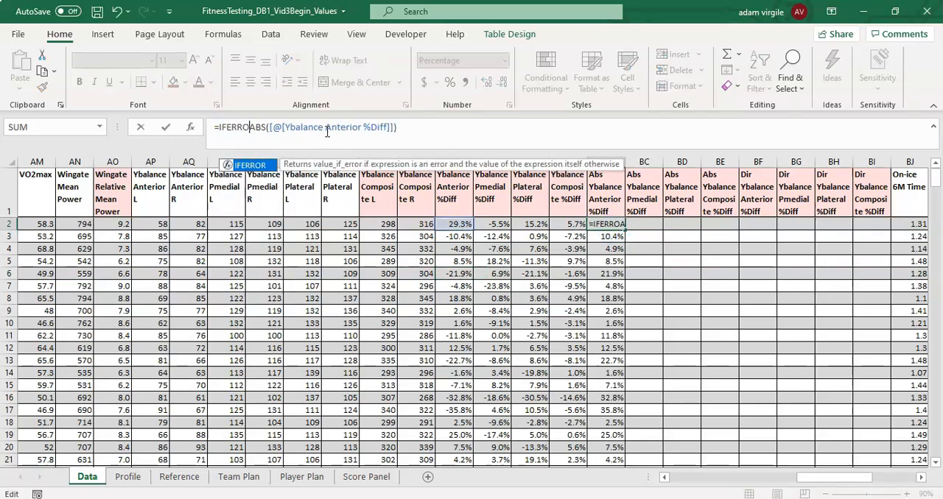
{"action": "type", "text": "R("}
{"action": "left_click", "coordinate": [430, 133]}
{"action": "type", "text": ",\"\""}
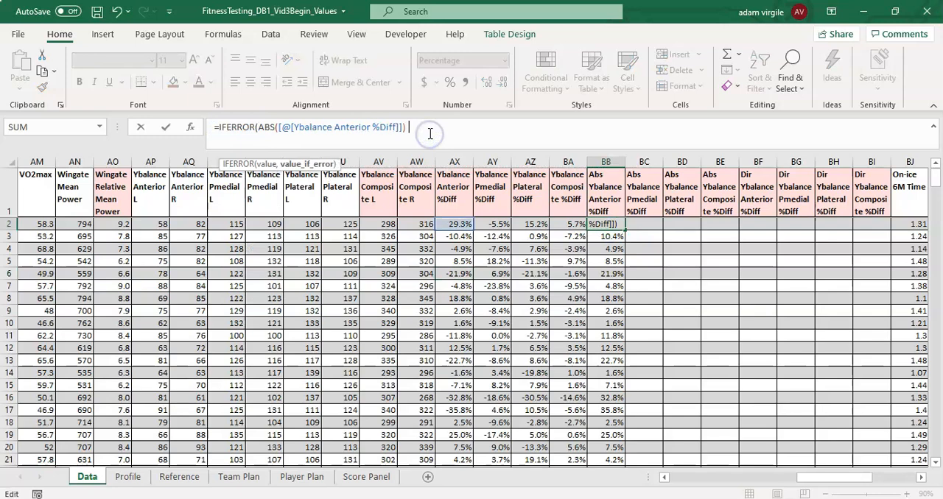
{"action": "type", "text": ")"}
{"action": "key", "text": "Return"}
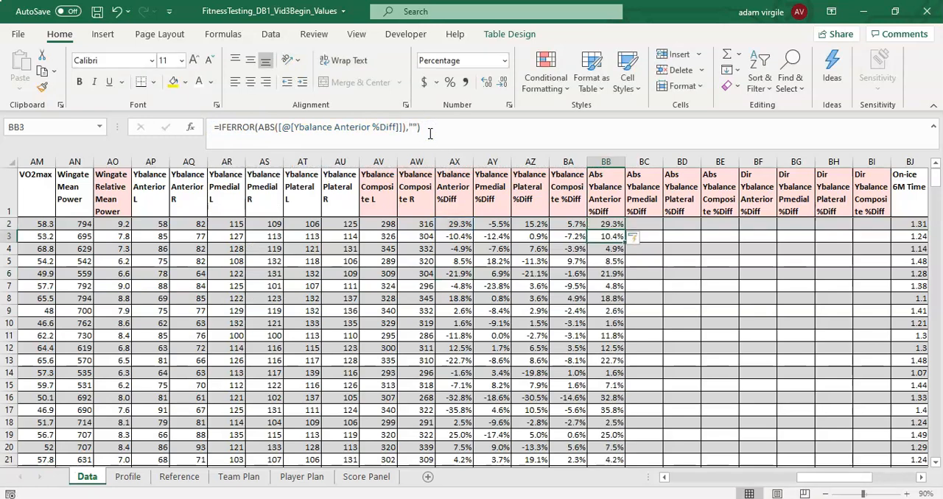
- Fill the BB2 formula across to the other Abs Ybalance %Diff columns, BC2 through BE2
{"action": "left_click", "coordinate": [610, 224]}
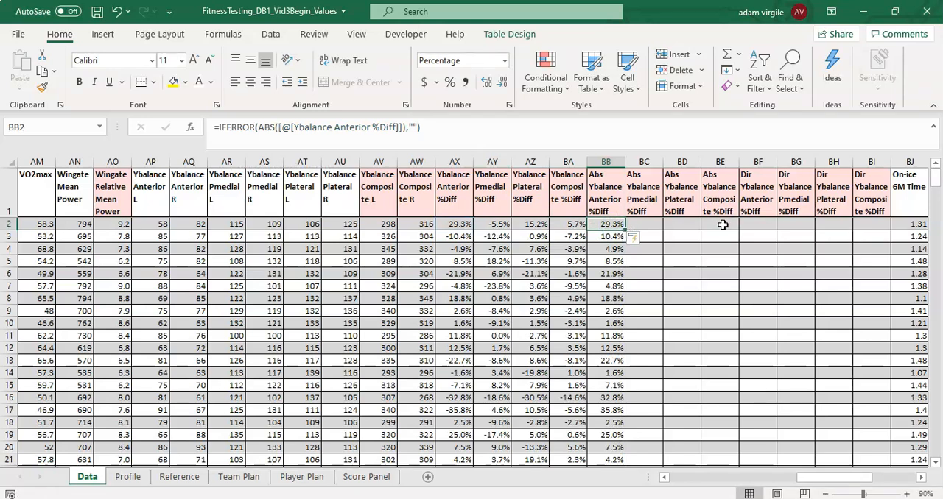
{"action": "left_click", "coordinate": [720, 205]}
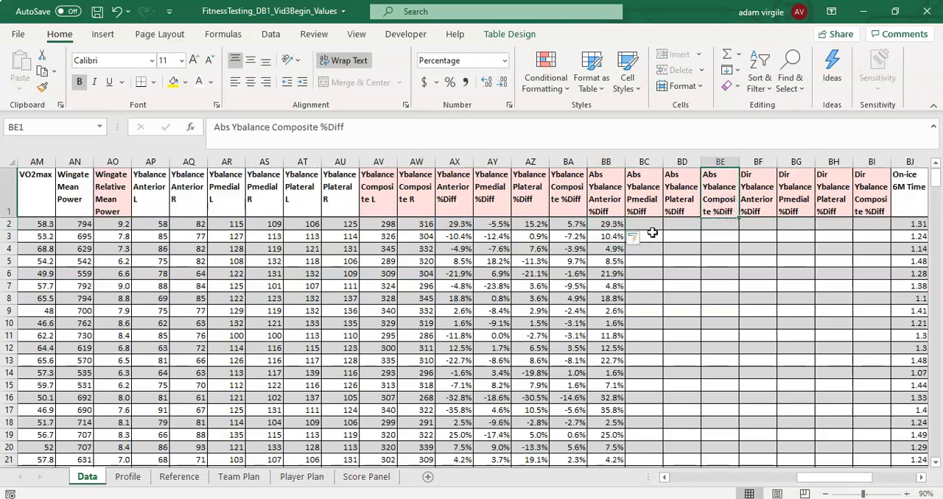
{"action": "left_click", "coordinate": [616, 227]}
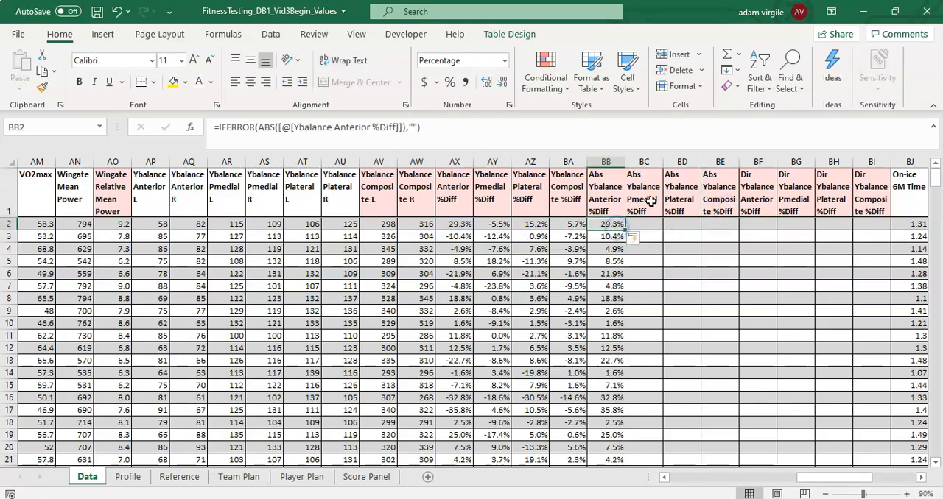
{"action": "left_click_drag", "start_coordinate": [625, 233], "coordinate": [741, 231]}
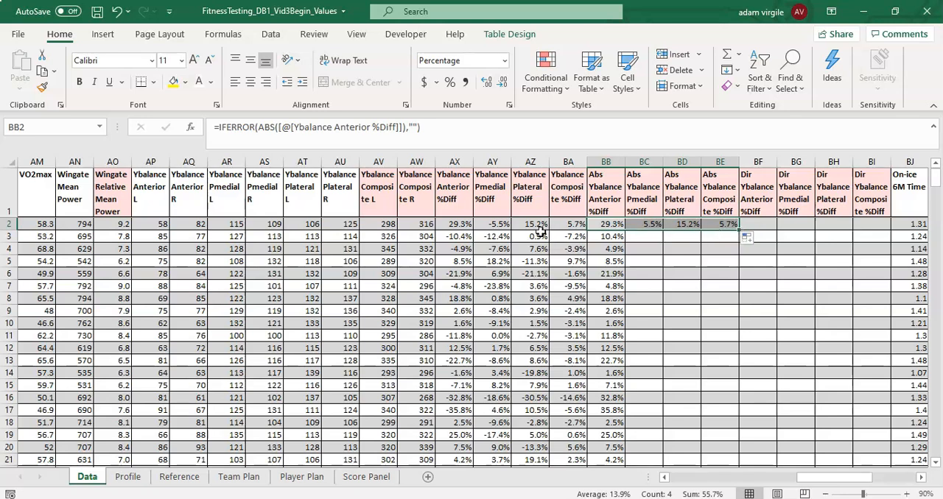
- Check the copied formulas' column references and fill BC2:BE2 down through all the table rows
{"action": "left_click", "coordinate": [504, 228]}
{"action": "left_click", "coordinate": [643, 230]}
{"action": "left_click", "coordinate": [480, 224]}
{"action": "left_click", "coordinate": [646, 224]}
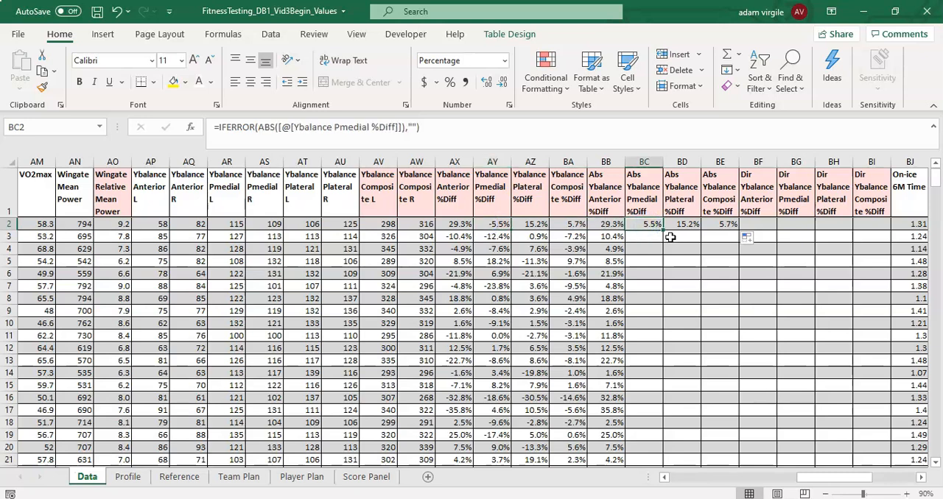
{"action": "left_click", "coordinate": [670, 224]}
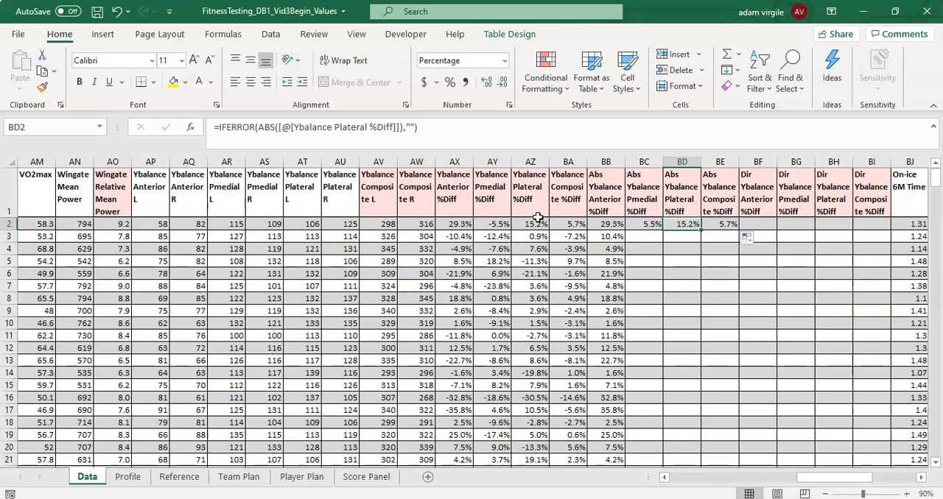
{"action": "left_click_drag", "start_coordinate": [660, 225], "coordinate": [728, 225]}
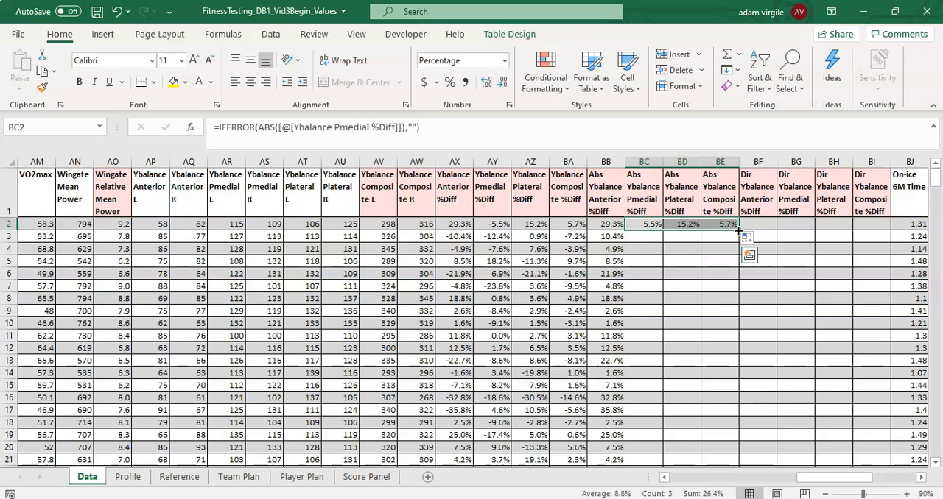
{"action": "double_click", "coordinate": [737, 229]}
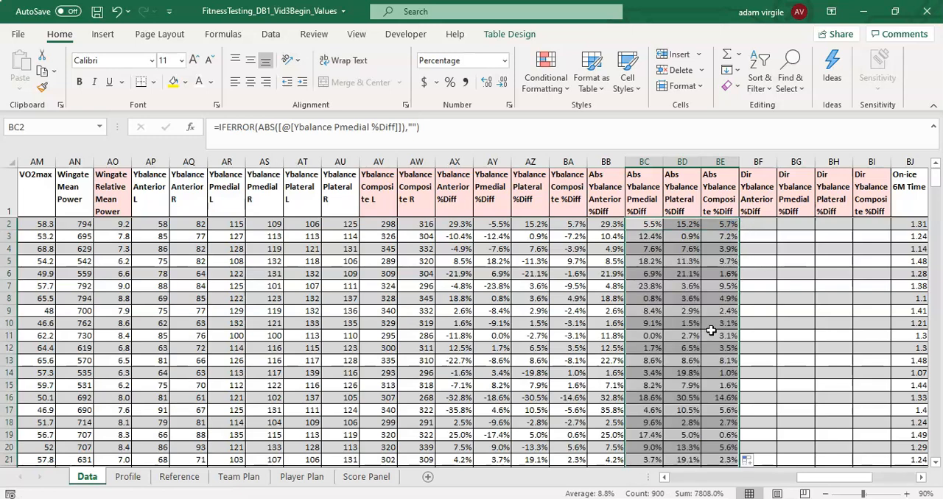
- Enter =IFERROR(ABS([@[Iso Leg Press %Diff]]),"") in AI2 for the Abs Iso Leg Press %Diff column
{"action": "left_click_drag", "start_coordinate": [815, 479], "coordinate": [773, 481]}
{"action": "left_click", "coordinate": [310, 223]}
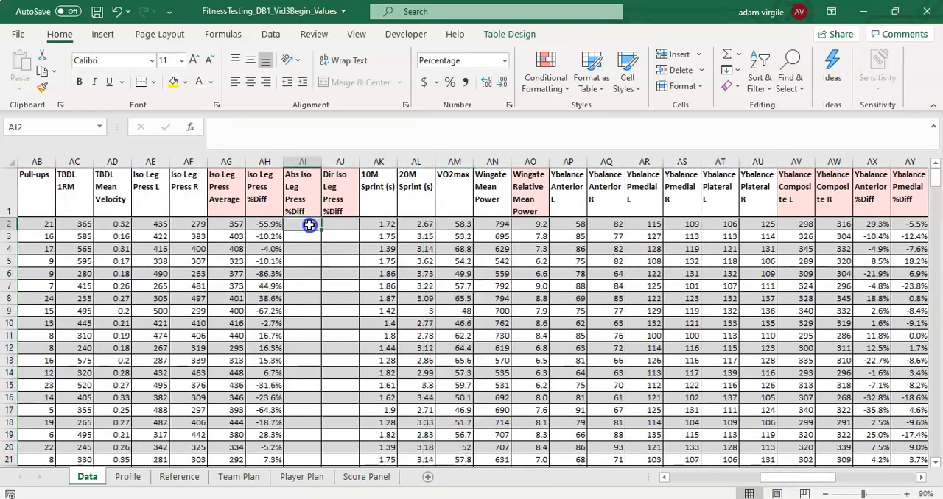
{"action": "type", "text": "=ABS("}
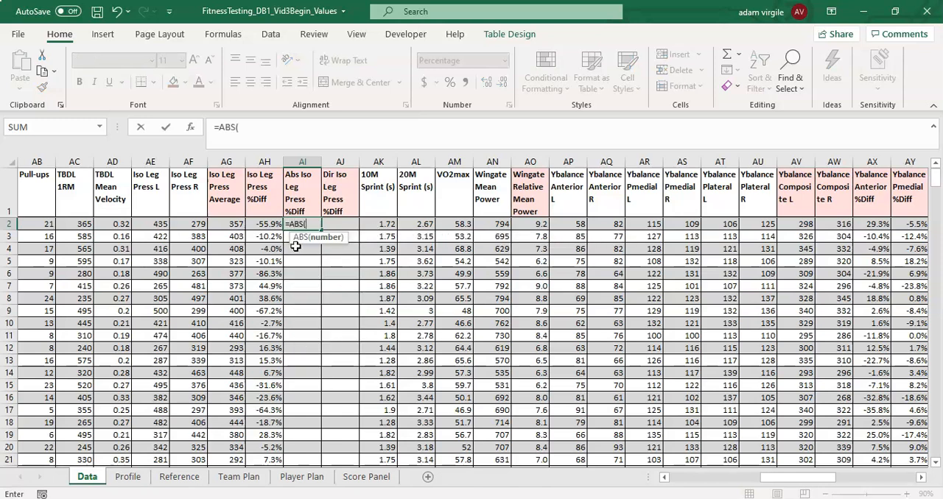
{"action": "left_click", "coordinate": [264, 225]}
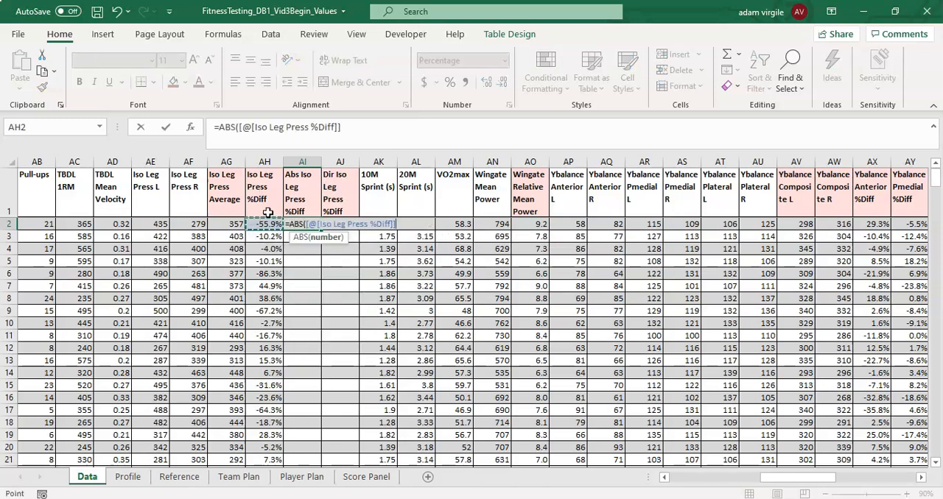
{"action": "type", "text": ")"}
{"action": "left_click", "coordinate": [223, 127]}
{"action": "type", "text": "IFERROR("}
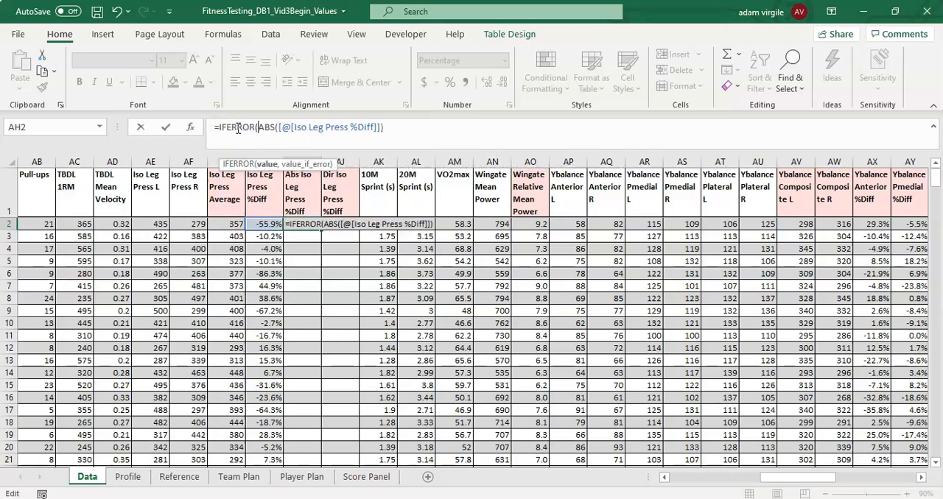
{"action": "left_click", "coordinate": [400, 128]}
{"action": "type", "text": ",\"\")"}
{"action": "key", "text": "Return"}
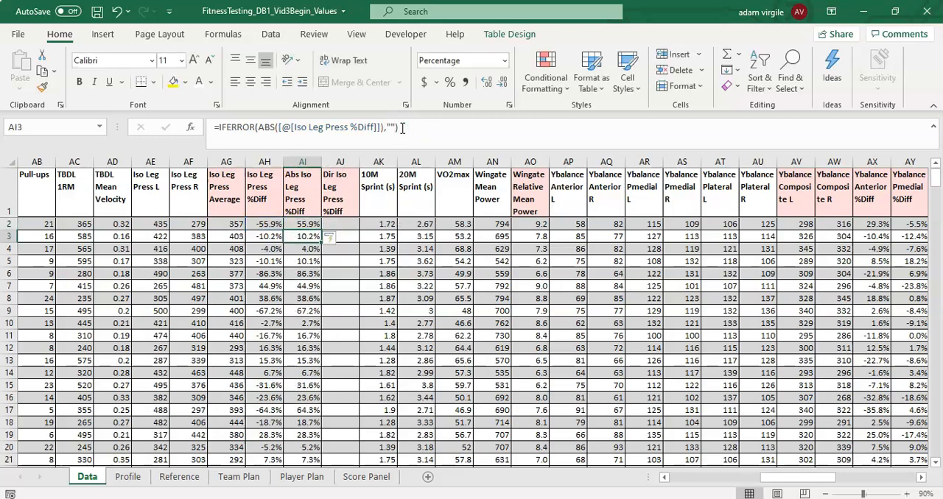
- Compare the Iso Leg Press L and R values with the sign of Iso Leg Press %Diff in sample rows
{"action": "left_click", "coordinate": [341, 224]}
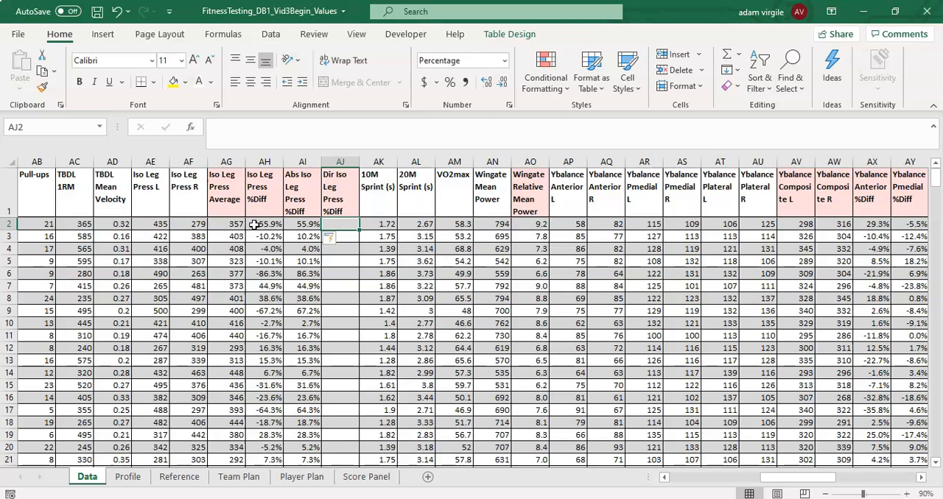
{"action": "left_click_drag", "start_coordinate": [200, 226], "coordinate": [160, 226]}
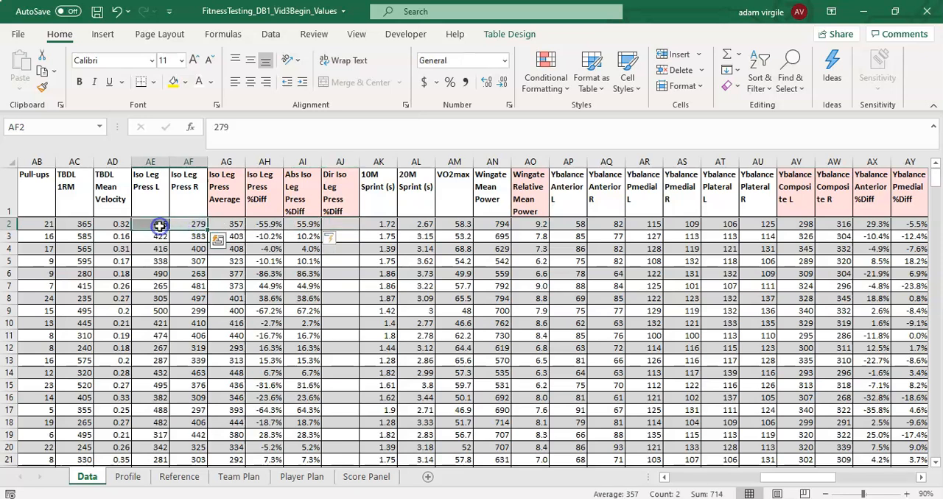
{"action": "left_click", "coordinate": [265, 225]}
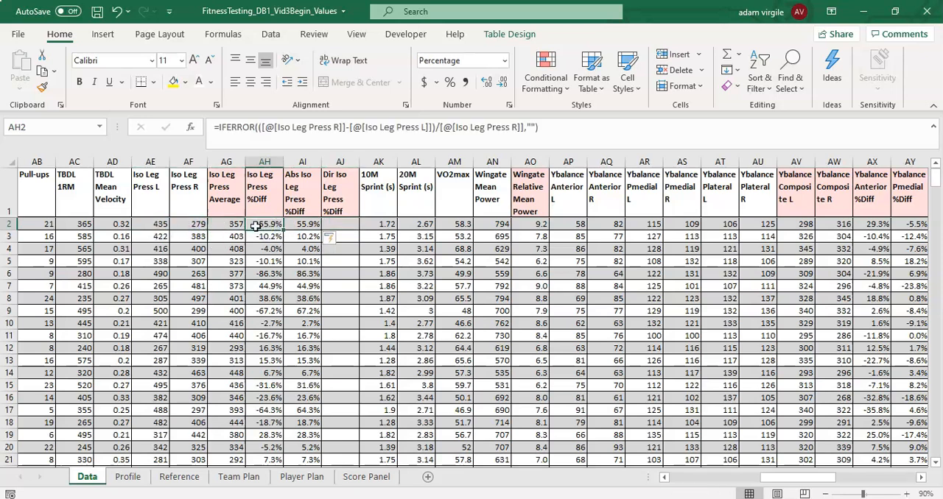
{"action": "left_click", "coordinate": [150, 224]}
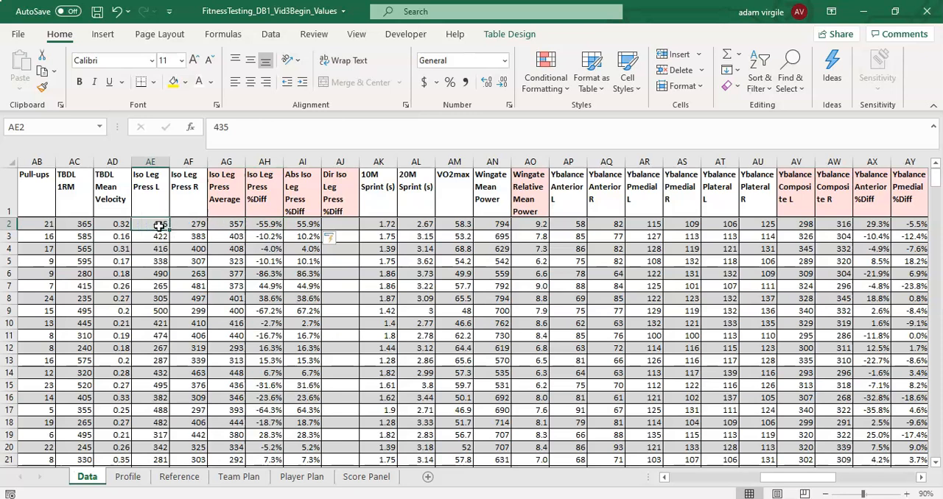
{"action": "left_click", "coordinate": [192, 225]}
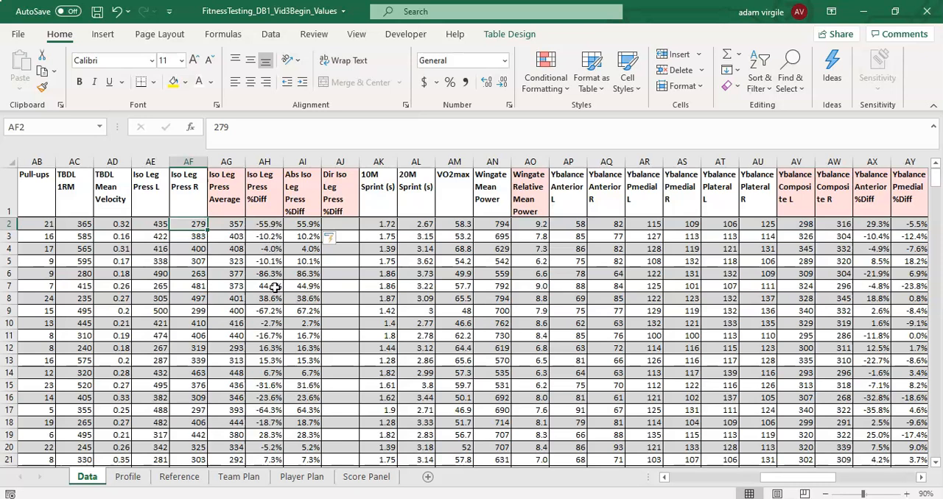
{"action": "left_click", "coordinate": [274, 287]}
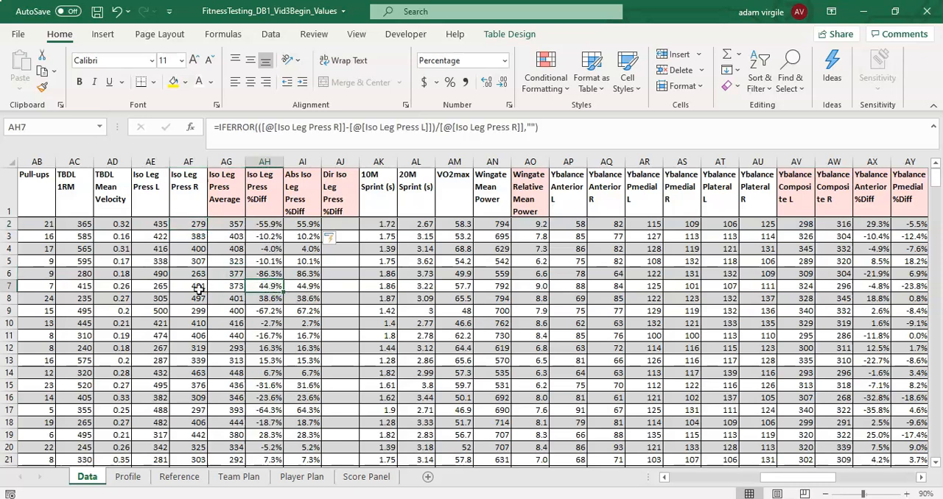
{"action": "left_click", "coordinate": [197, 287]}
{"action": "key", "text": "Left"}
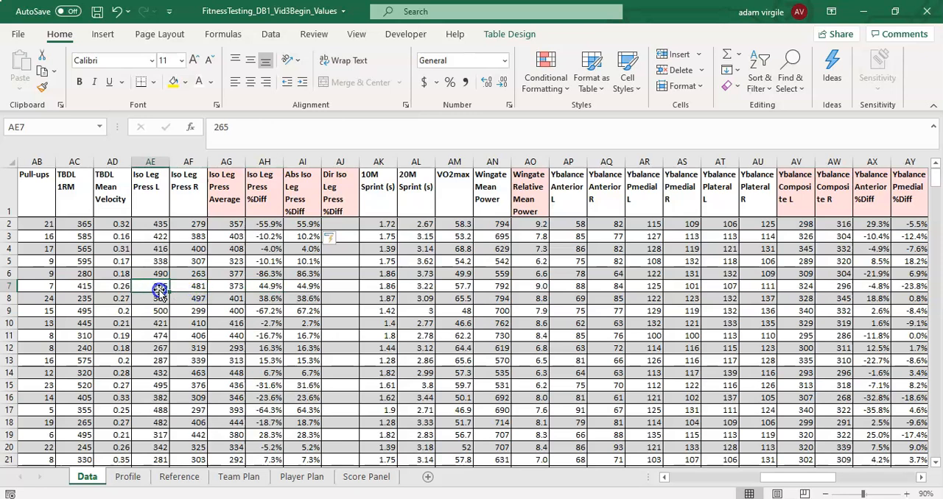
{"action": "left_click", "coordinate": [267, 296]}
- Begin an IF formula in AJ2 that returns "L" when Iso Leg Press L is greater than Iso Leg Press R
{"action": "left_click", "coordinate": [342, 223]}
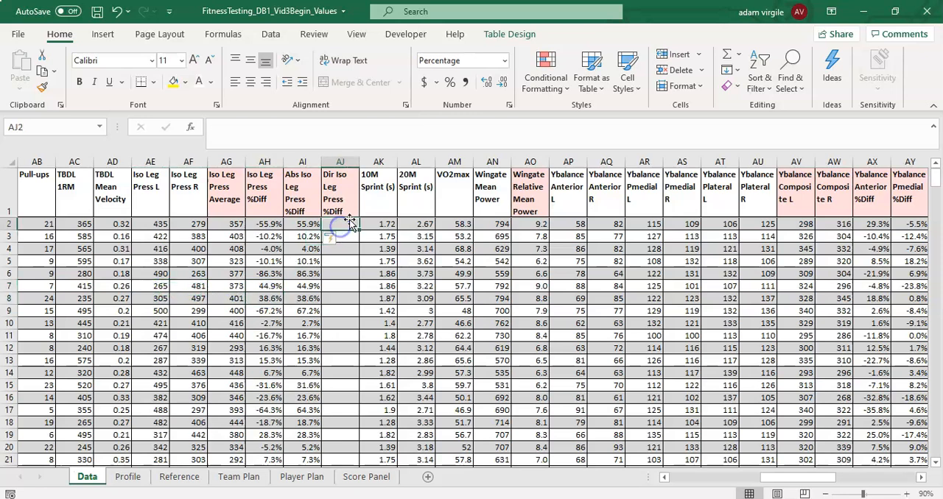
{"action": "type", "text": "=IF("}
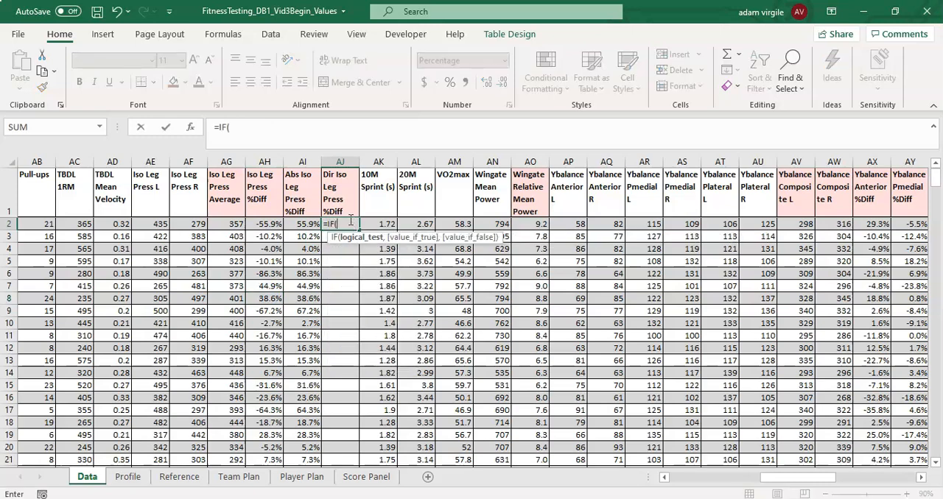
{"action": "left_click", "coordinate": [159, 227]}
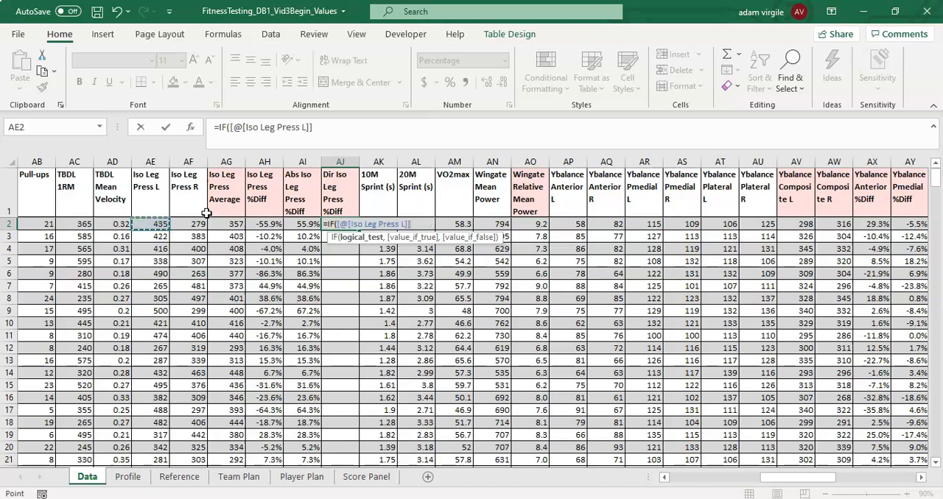
{"action": "type", "text": ">"}
{"action": "left_click", "coordinate": [190, 226]}
{"action": "type", "text": ",\"L"}
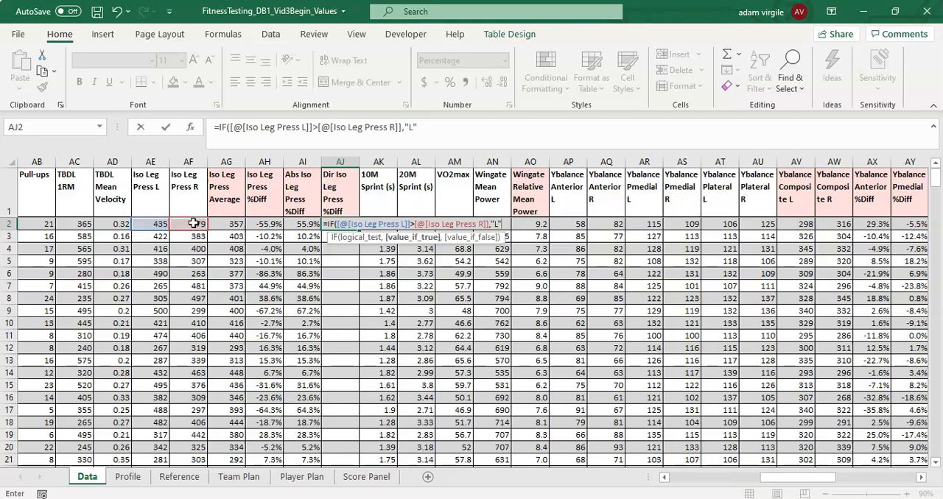
{"action": "type", "text": "\",IF("}
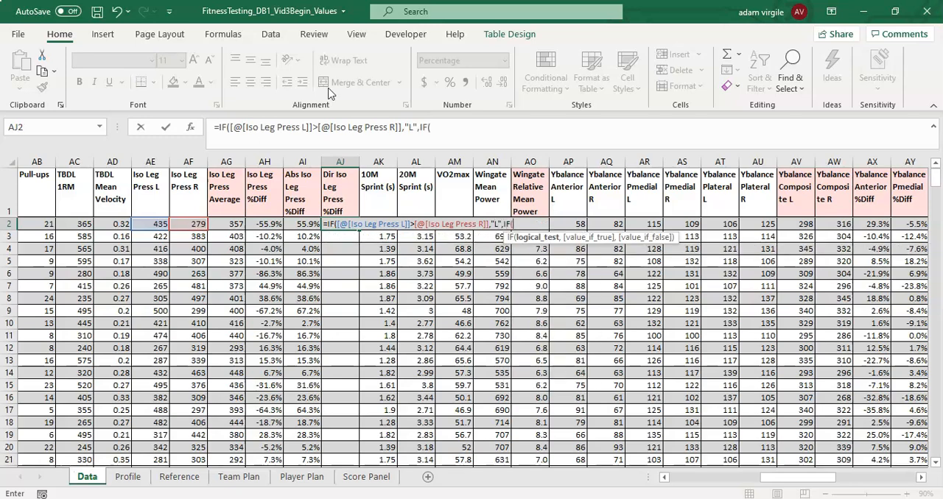
- Nest a second IF in the AJ2 formula that tests whether Iso Leg Press R is greater than Iso Leg Press L
{"action": "left_click", "coordinate": [199, 226]}
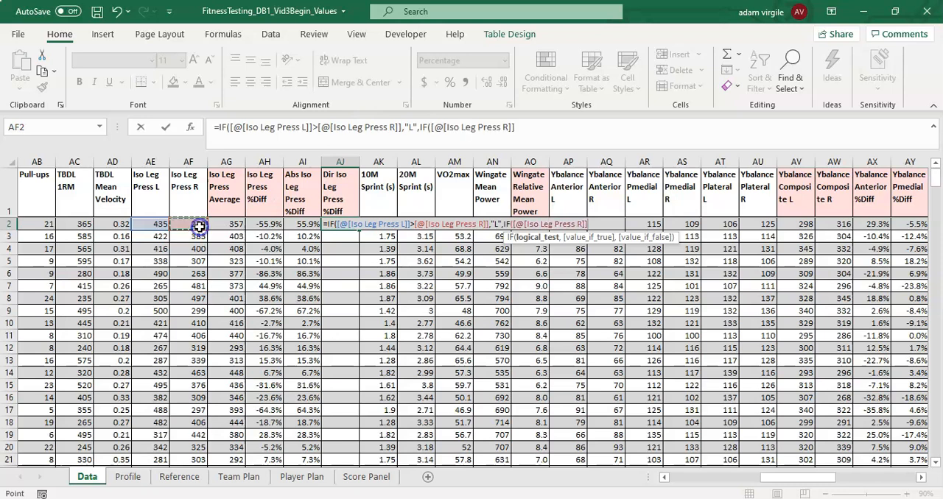
{"action": "type", "text": ">"}
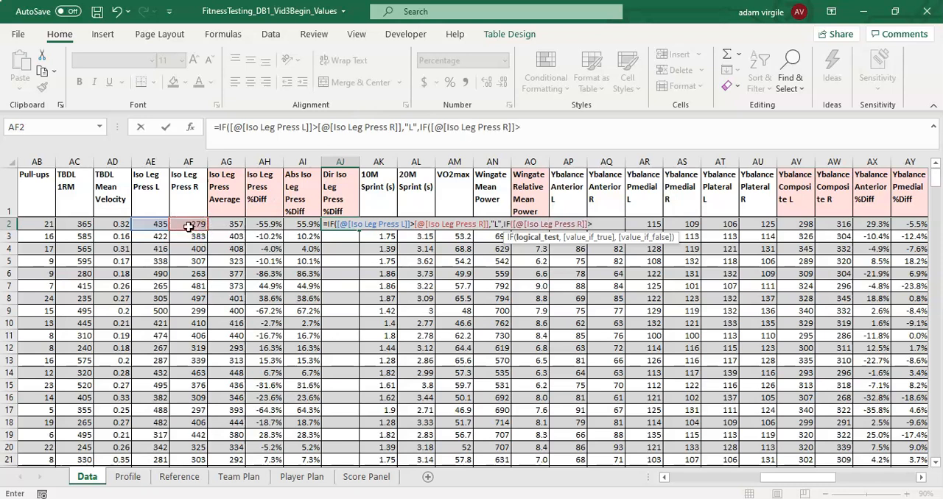
{"action": "left_click", "coordinate": [155, 225]}
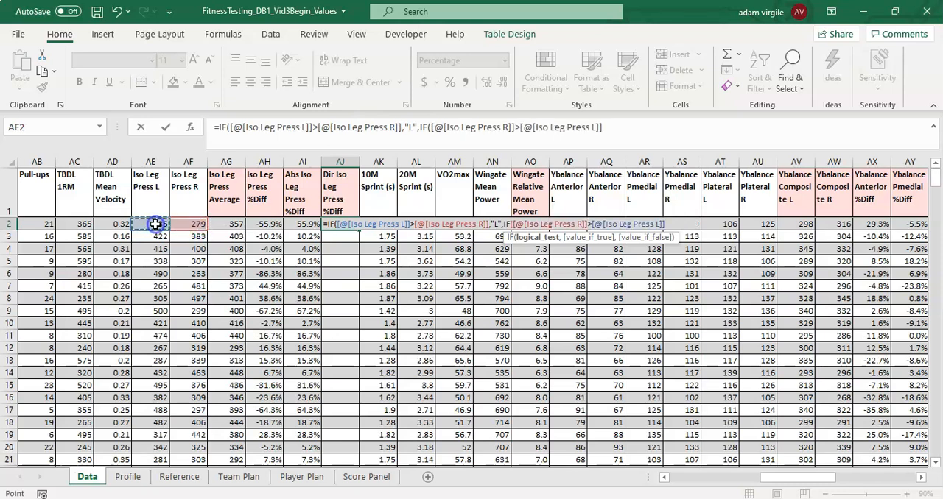
{"action": "type", "text": ",\"R\",\"N"}
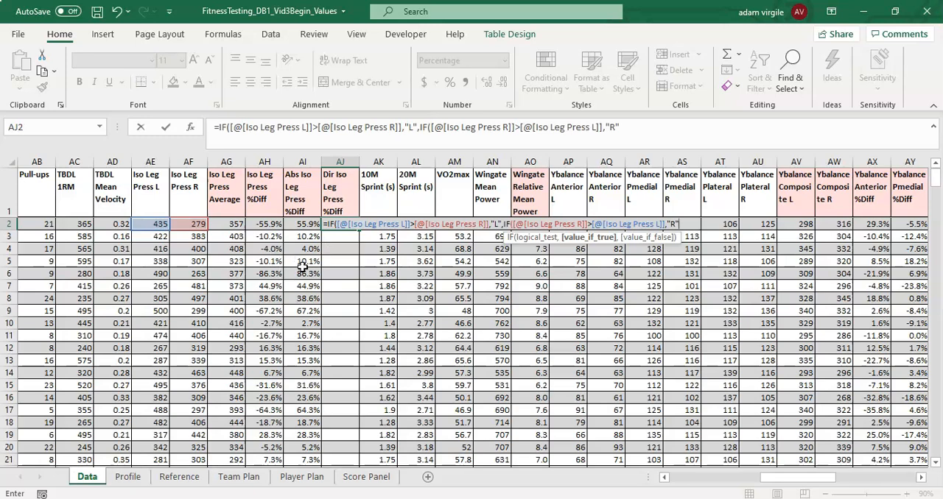
- Complete the nested IF formula in AJ2 with "N" as the result when neither Iso Leg Press side is greater
{"action": "type", "text": ","}
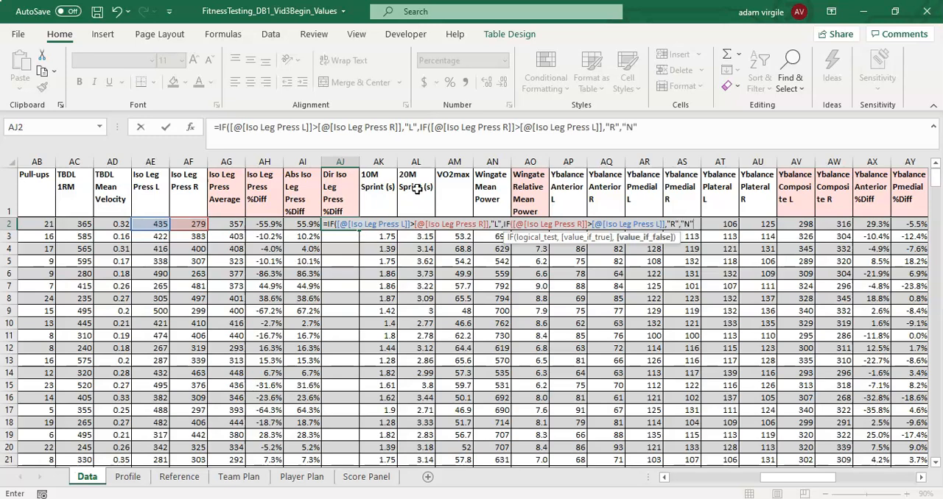
{"action": "type", "text": "\"N\"))"}
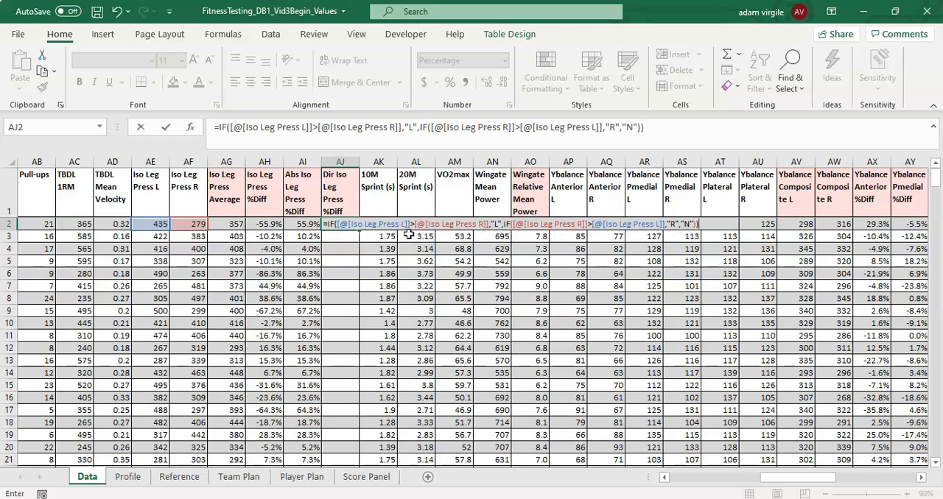
{"action": "key", "text": "Return"}
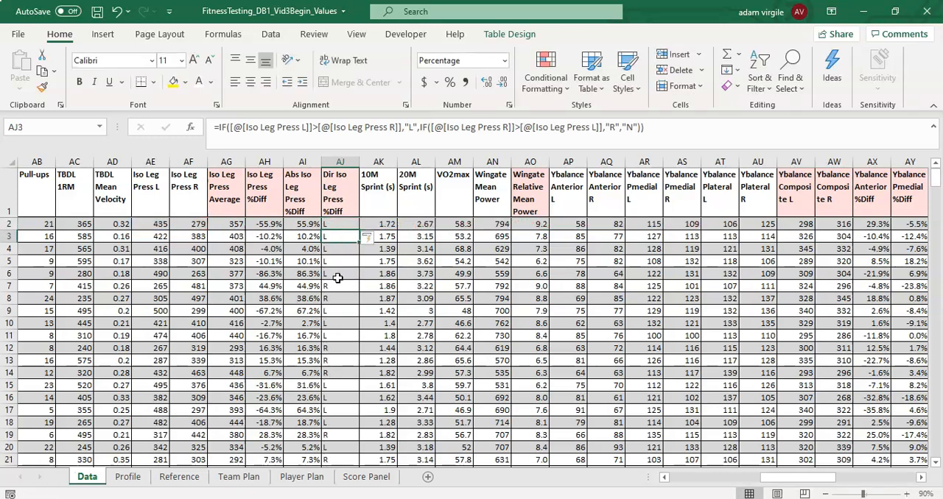
- Turn on filter buttons for the Data sheet's table and check the distinct values listed for Dir Iso Leg Press %Diff
{"action": "left_click", "coordinate": [349, 207]}
{"action": "scroll", "coordinate": [337, 236], "scroll_direction": "down", "scroll_amount": 1}
{"action": "scroll", "coordinate": [338, 236], "scroll_direction": "up", "scroll_amount": 1}
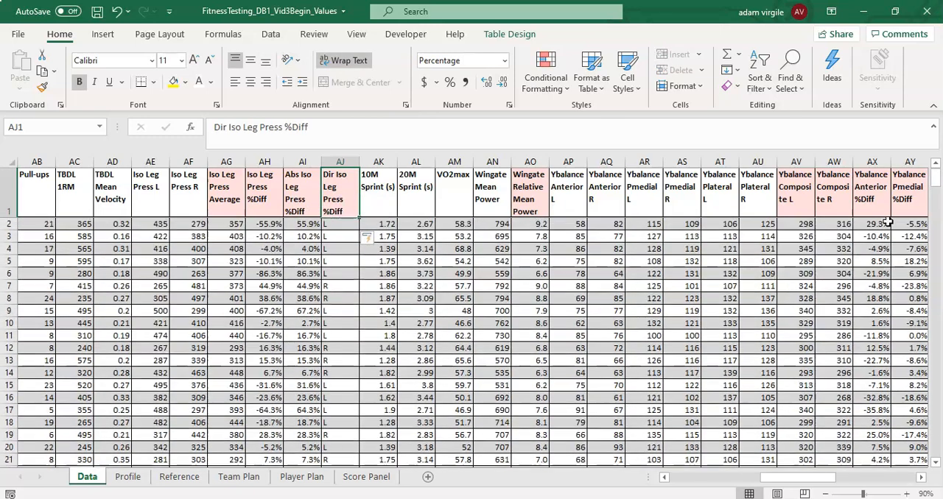
{"action": "left_click_drag", "start_coordinate": [936, 176], "coordinate": [936, 168]}
{"action": "left_click", "coordinate": [372, 206]}
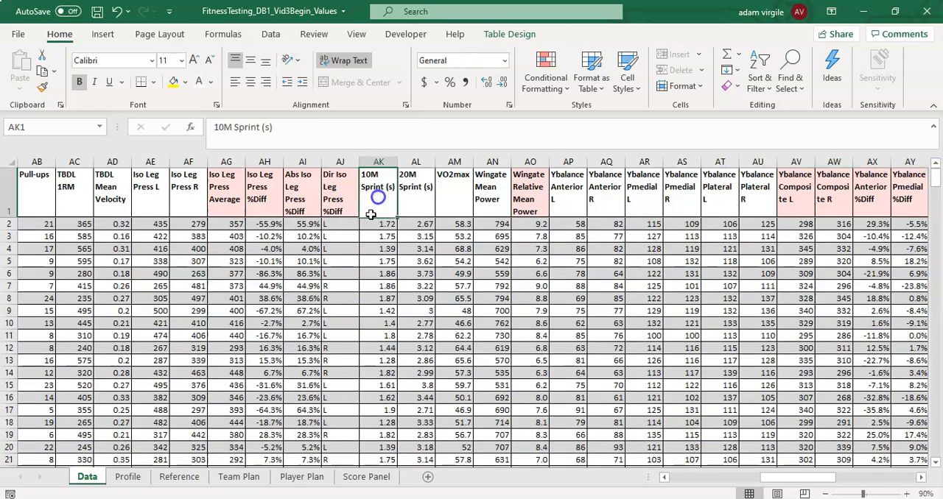
{"action": "left_click", "coordinate": [343, 223]}
{"action": "left_click", "coordinate": [361, 184]}
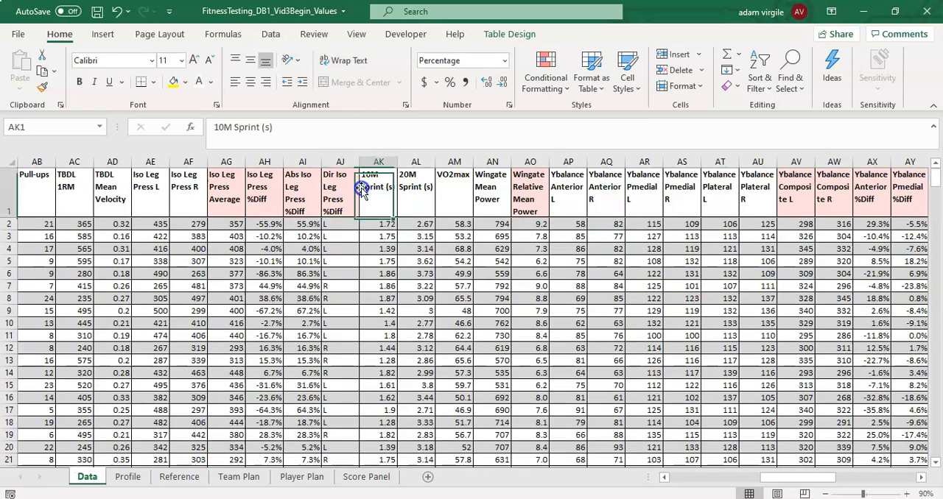
{"action": "left_click", "coordinate": [508, 34]}
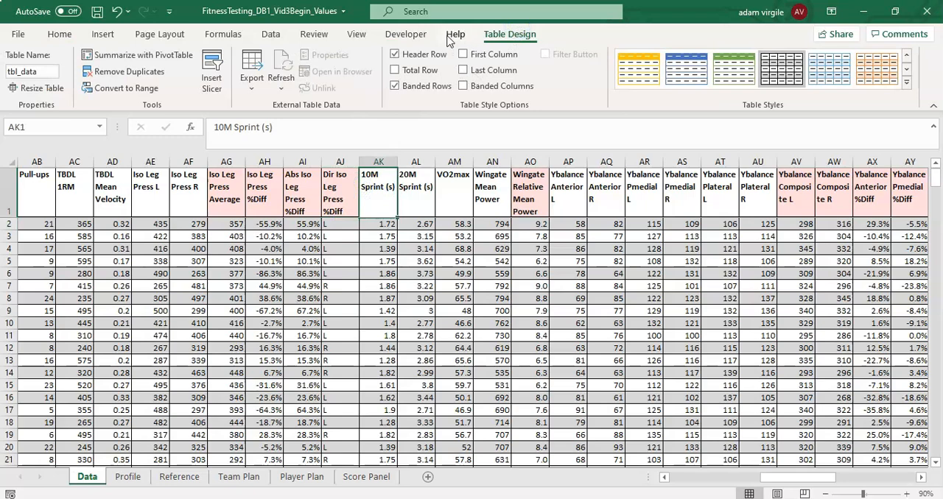
{"action": "left_click", "coordinate": [451, 37]}
{"action": "left_click", "coordinate": [408, 35]}
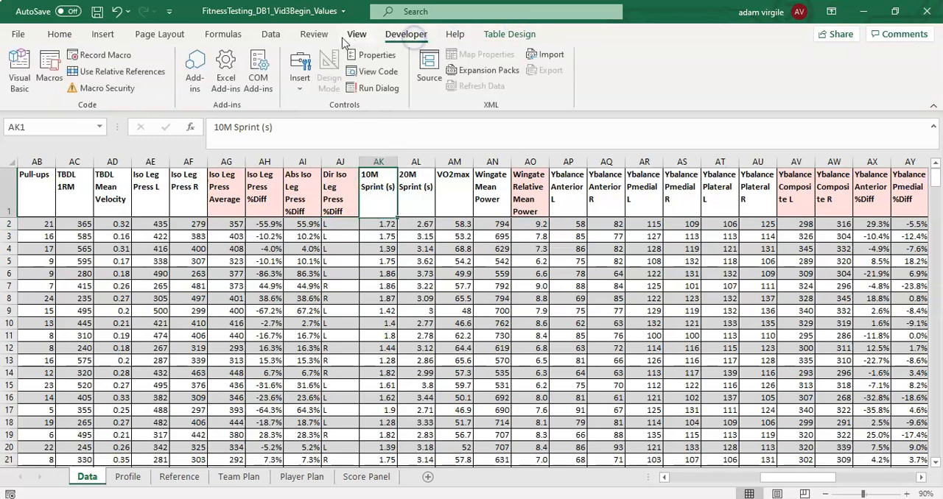
{"action": "left_click", "coordinate": [356, 37]}
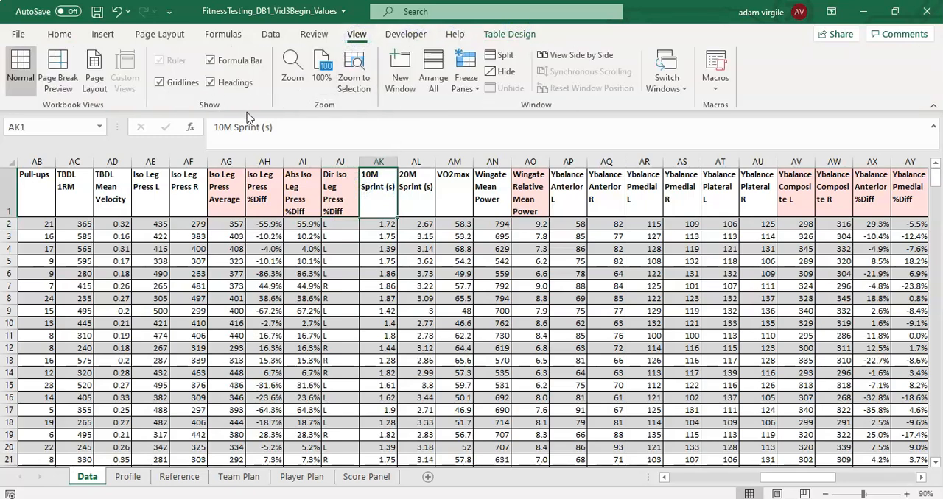
{"action": "left_click", "coordinate": [314, 34]}
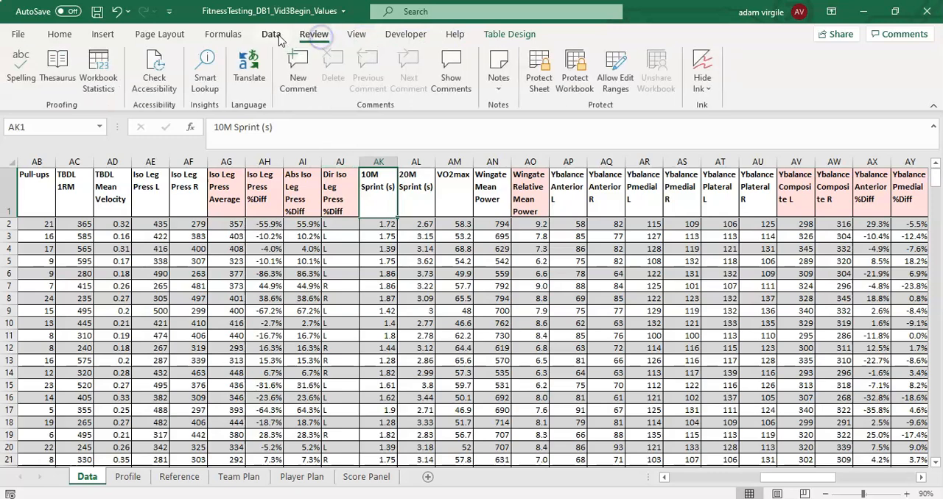
{"action": "left_click", "coordinate": [272, 37]}
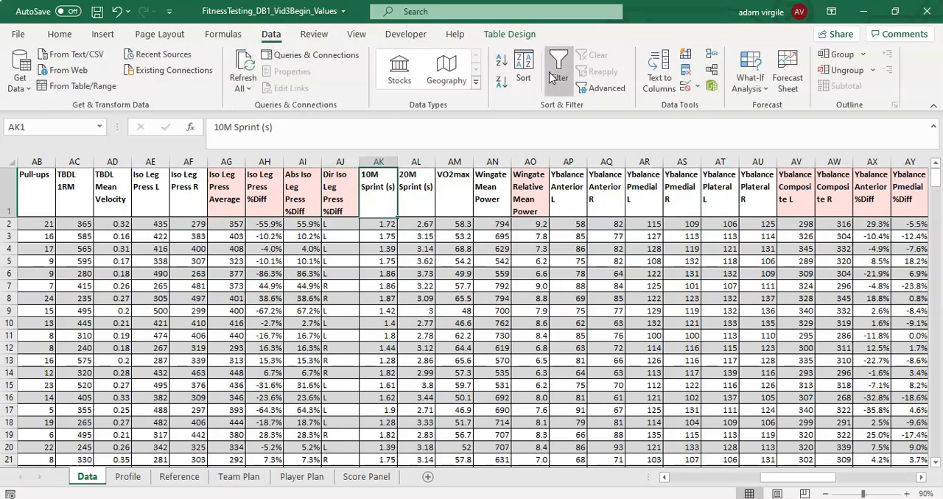
{"action": "left_click", "coordinate": [552, 78]}
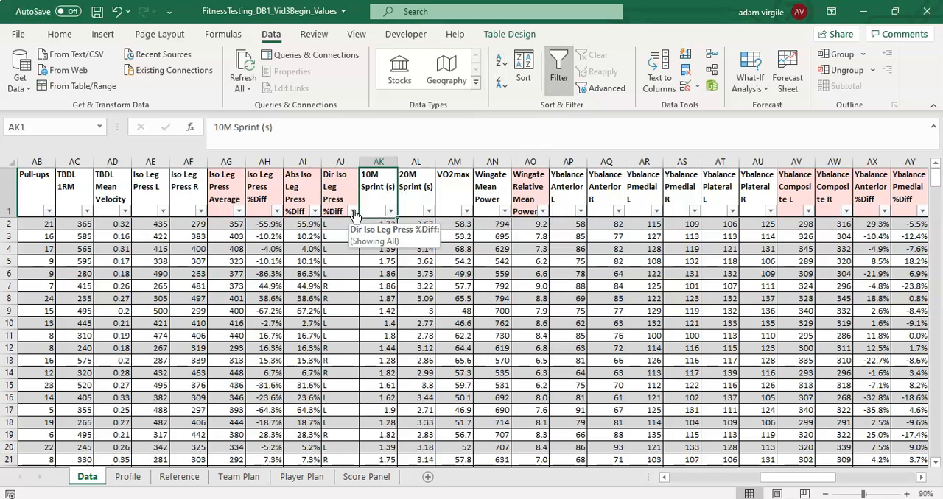
{"action": "left_click", "coordinate": [353, 211]}
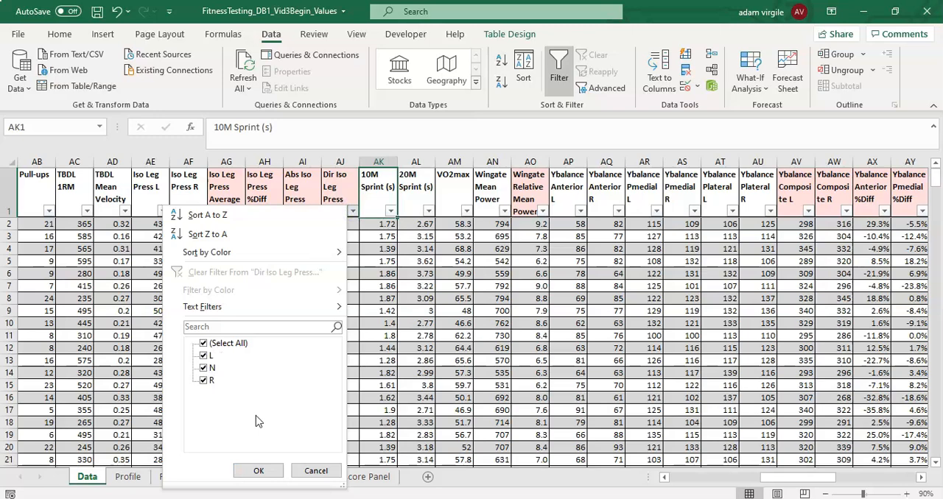
{"action": "left_click", "coordinate": [311, 472]}
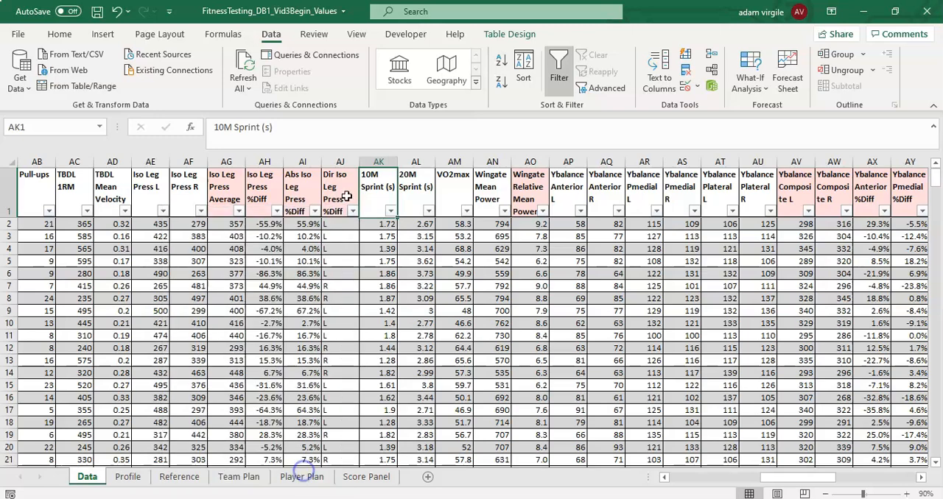
- Wrap the Dir Iso Leg Press %Diff formula in AJ2 in IFERROR with "" as the error result
{"action": "left_click", "coordinate": [340, 224]}
{"action": "left_click", "coordinate": [220, 127]}
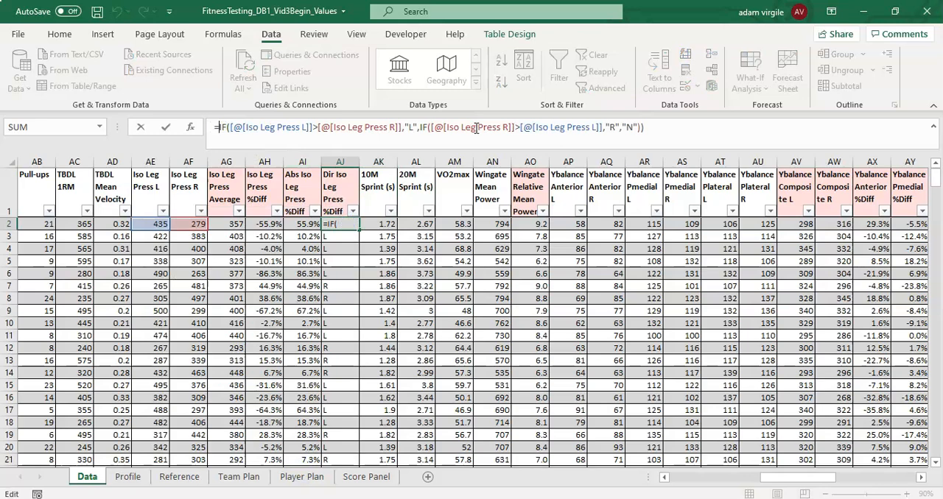
{"action": "type", "text": "IFERROR("}
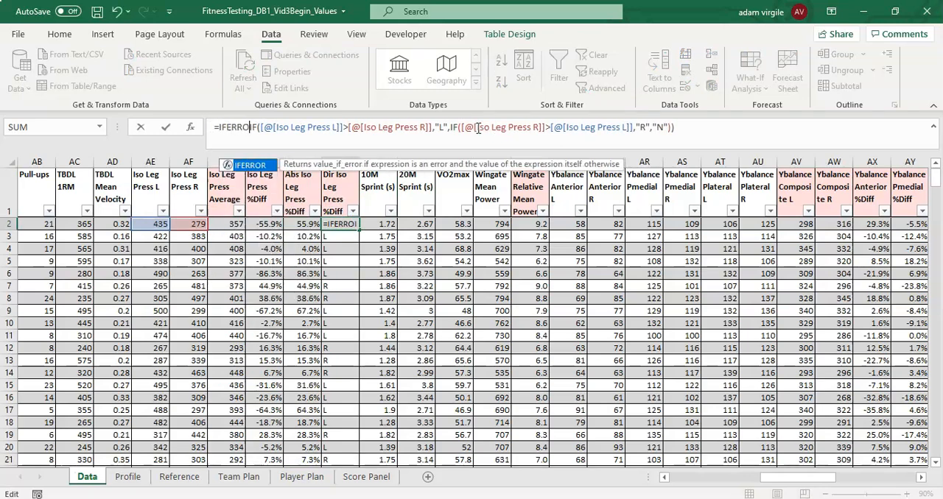
{"action": "left_click", "coordinate": [695, 130]}
{"action": "type", "text": ",\"\")"}
{"action": "key", "text": "Return"}
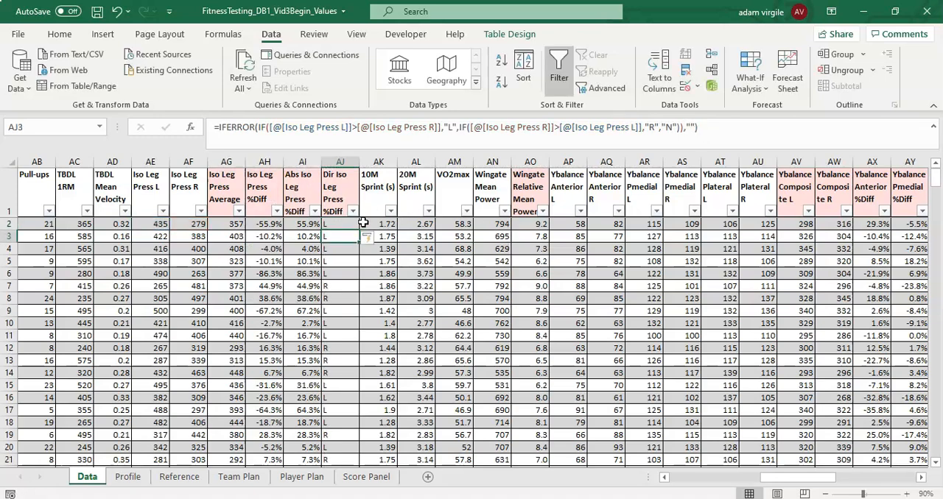
- Begin an IF formula in BF2 that returns "L" when Ybalance Anterior L is greater than Ybalance Anterior R
{"action": "left_click_drag", "start_coordinate": [820, 224], "coordinate": [920, 224]}
{"action": "left_click", "coordinate": [501, 236]}
{"action": "left_click", "coordinate": [535, 224]}
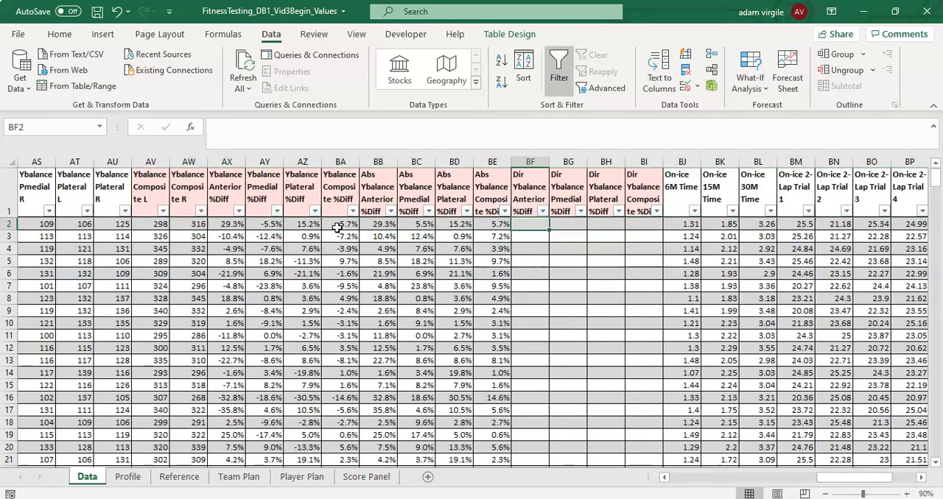
{"action": "left_click", "coordinate": [462, 223]}
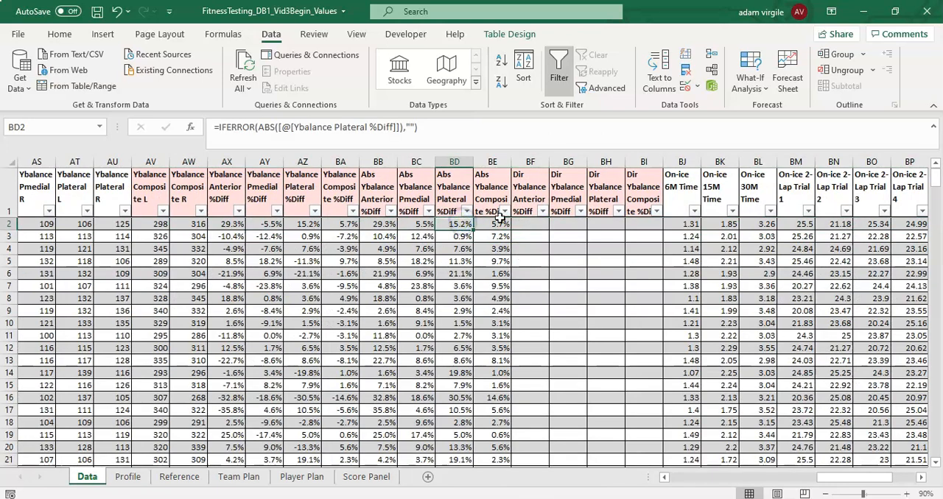
{"action": "left_click", "coordinate": [525, 223]}
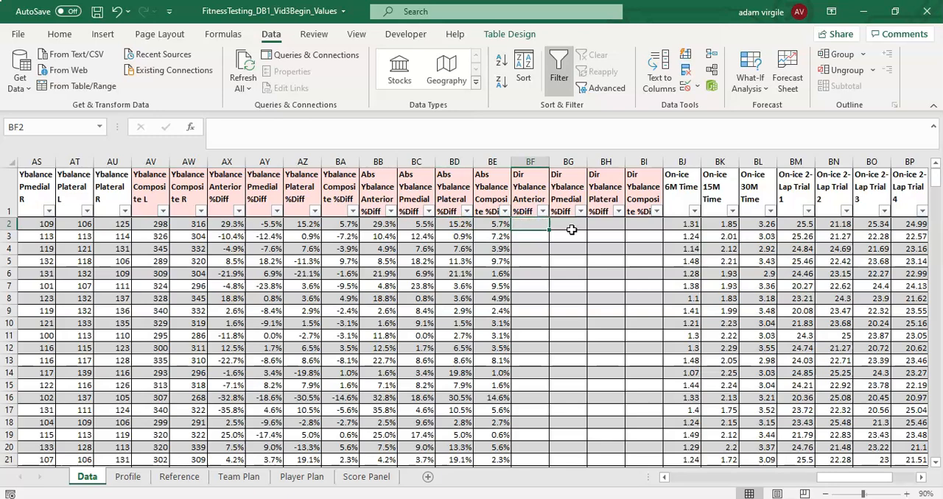
{"action": "type", "text": "=IF("}
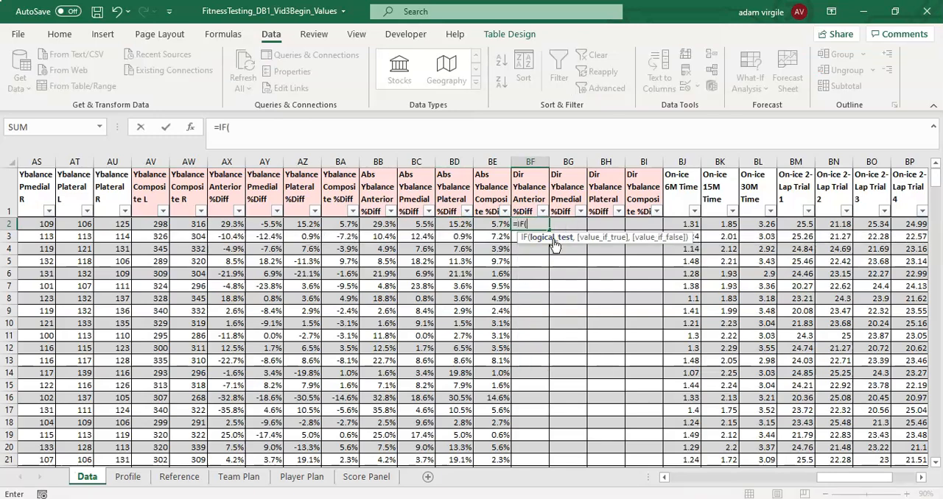
{"action": "left_click_drag", "start_coordinate": [823, 481], "coordinate": [816, 480]}
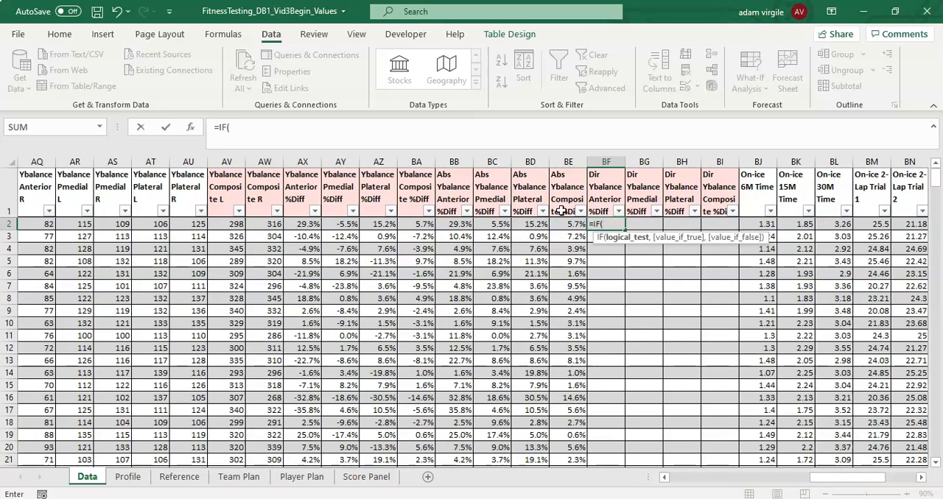
{"action": "left_click_drag", "start_coordinate": [821, 484], "coordinate": [787, 483]}
{"action": "left_click", "coordinate": [374, 223]}
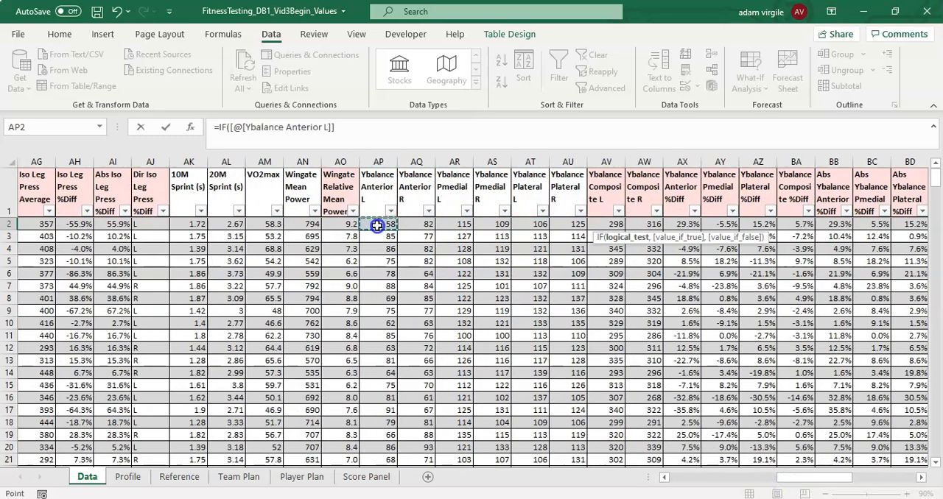
{"action": "left_click", "coordinate": [365, 133]}
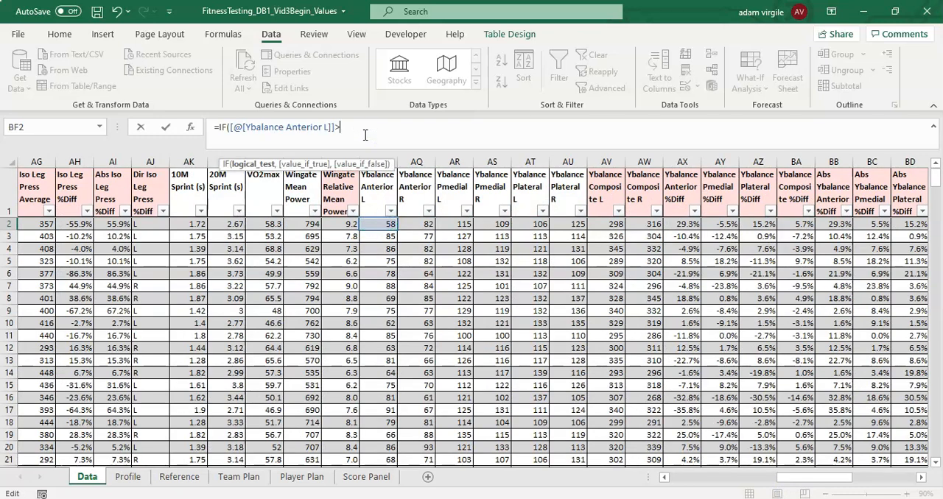
{"action": "type", "text": ">"}
{"action": "left_click", "coordinate": [419, 225]}
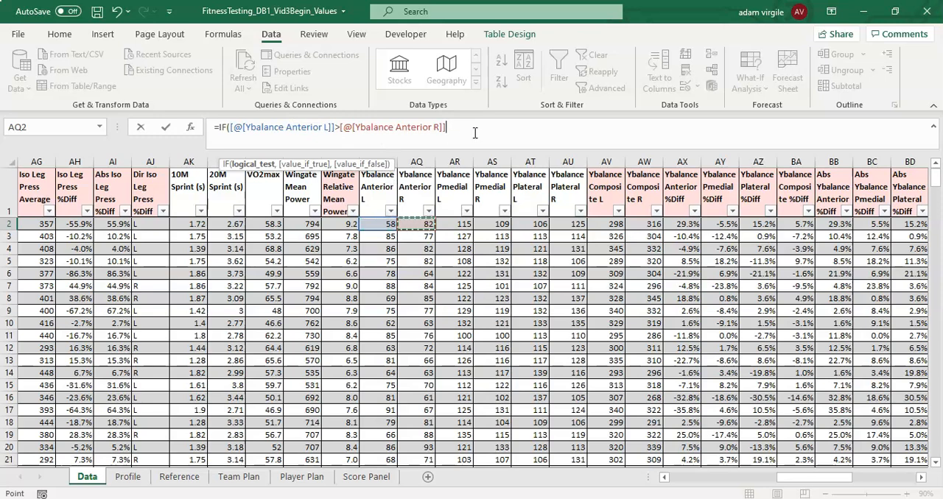
{"action": "type", "text": ",\"L"}
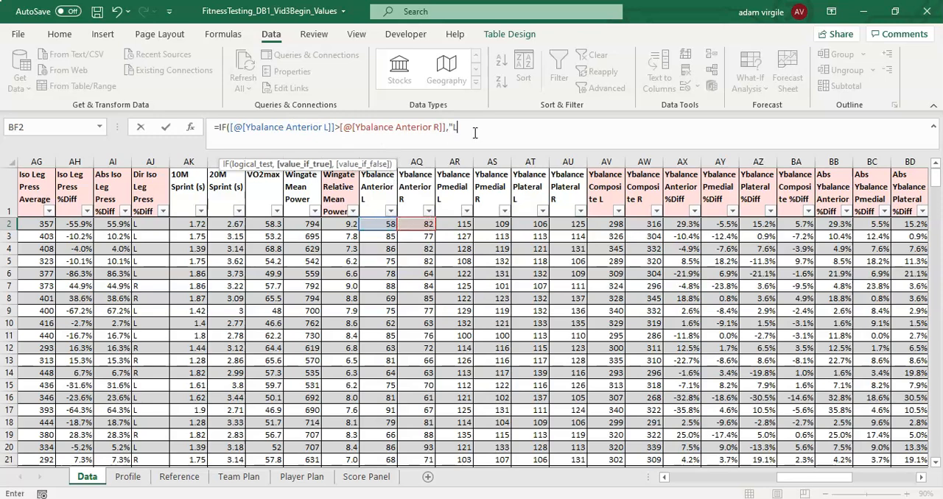
{"action": "type", "text": "\","}
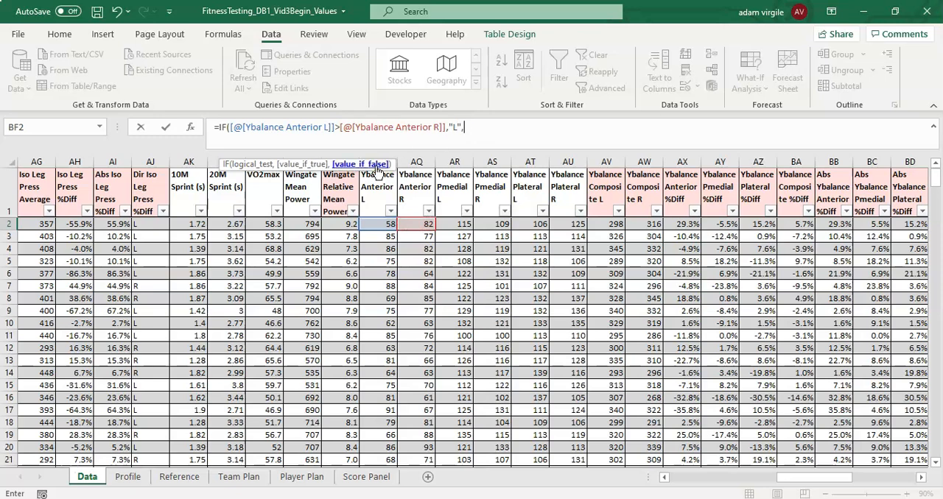
{"action": "type", "text": "IF("}
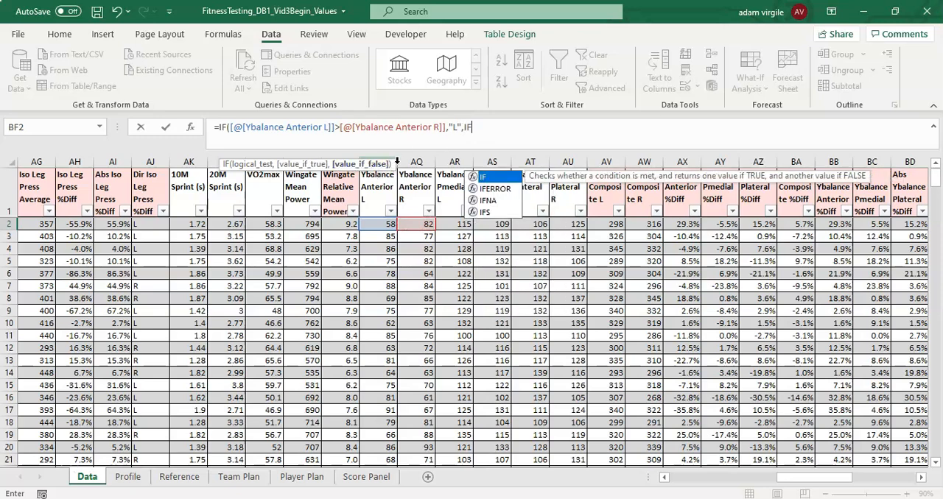
- Nest a second IF in BF2 that returns "R" when Ybalance Anterior R is greater than Ybalance Anterior L, otherwise "N"
{"action": "left_click", "coordinate": [417, 221]}
{"action": "type", "text": ">"}
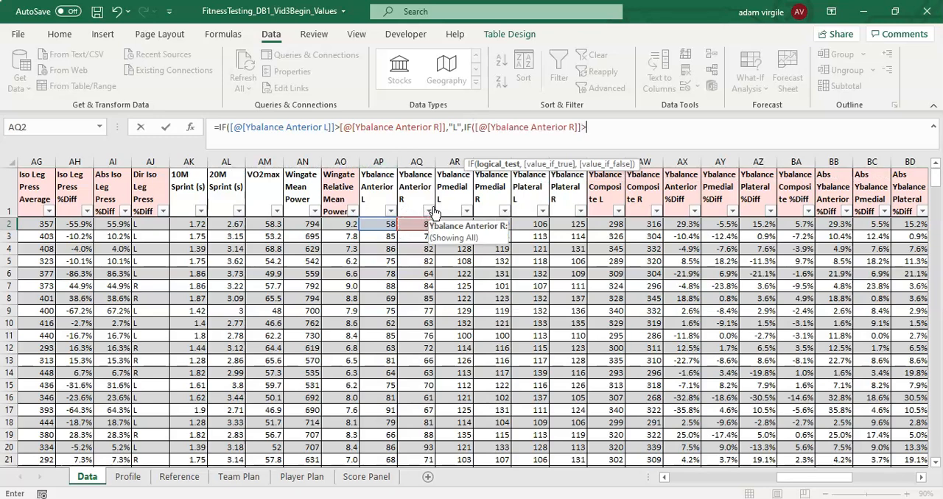
{"action": "left_click", "coordinate": [386, 224]}
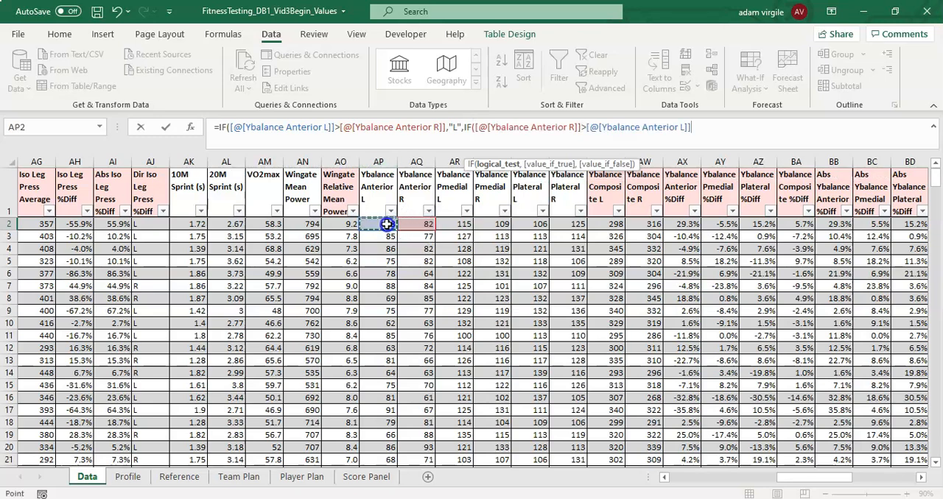
{"action": "type", "text": ","}
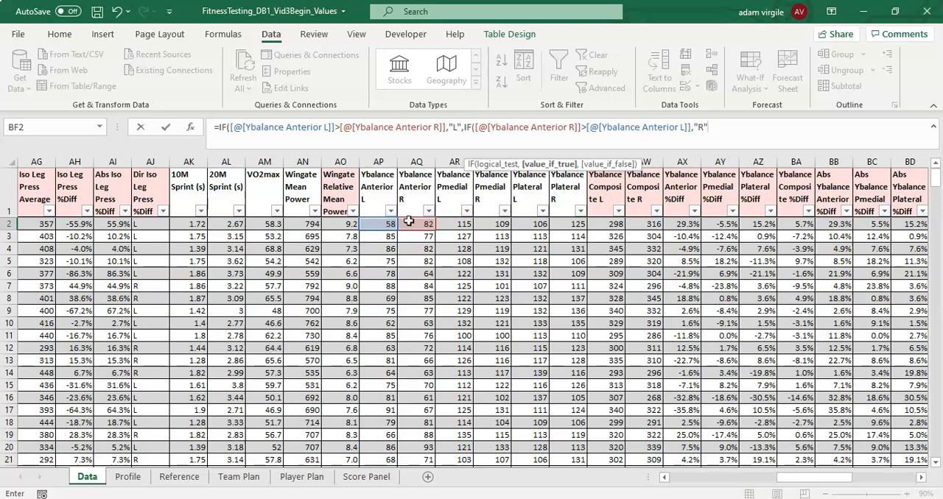
{"action": "type", "text": "\"R\",\"N"}
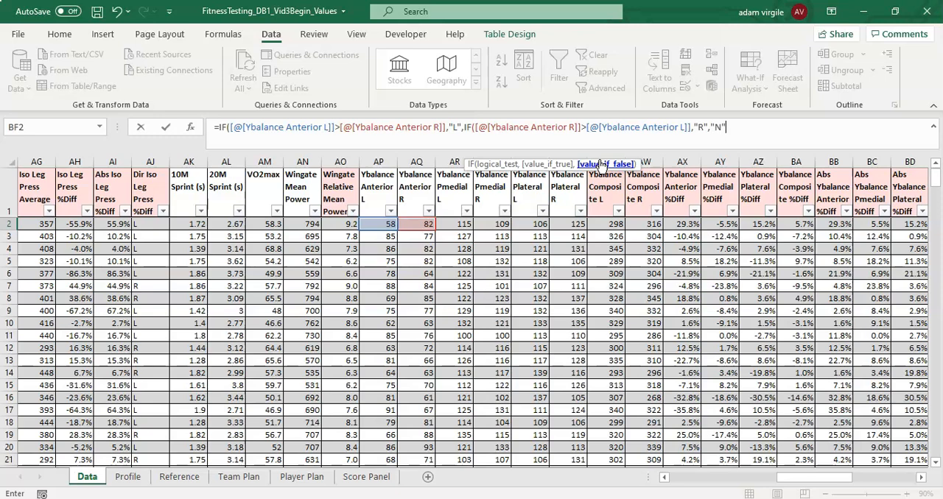
{"action": "type", "text": "\"))"}
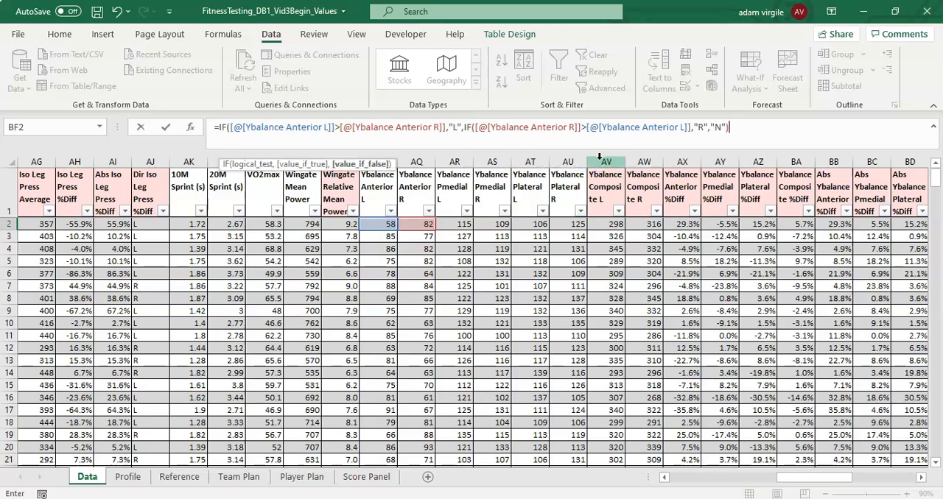
{"action": "key", "text": "Return"}
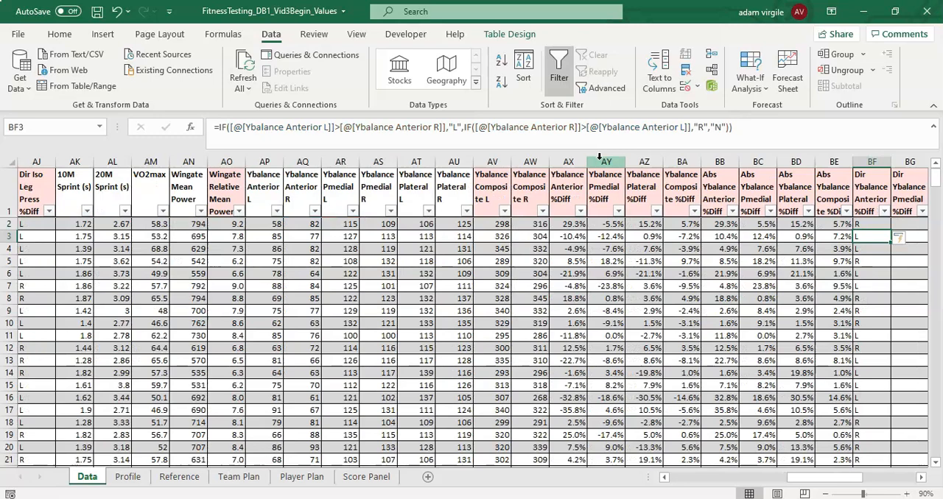
{"action": "key", "text": "Up"}
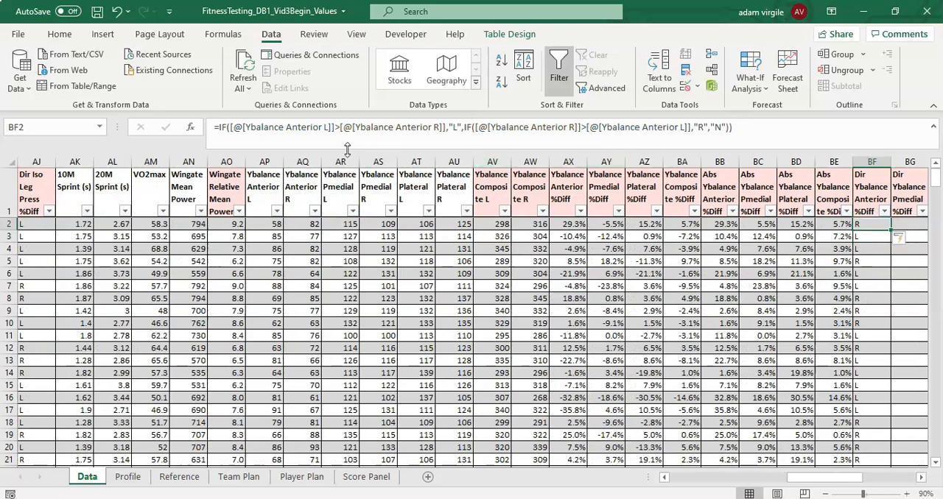
- Wrap the Dir Ybalance Anterior %Diff formula in BF2 in IFERROR with "" as the error result
{"action": "left_click", "coordinate": [224, 129]}
{"action": "triple_click", "coordinate": [226, 128]}
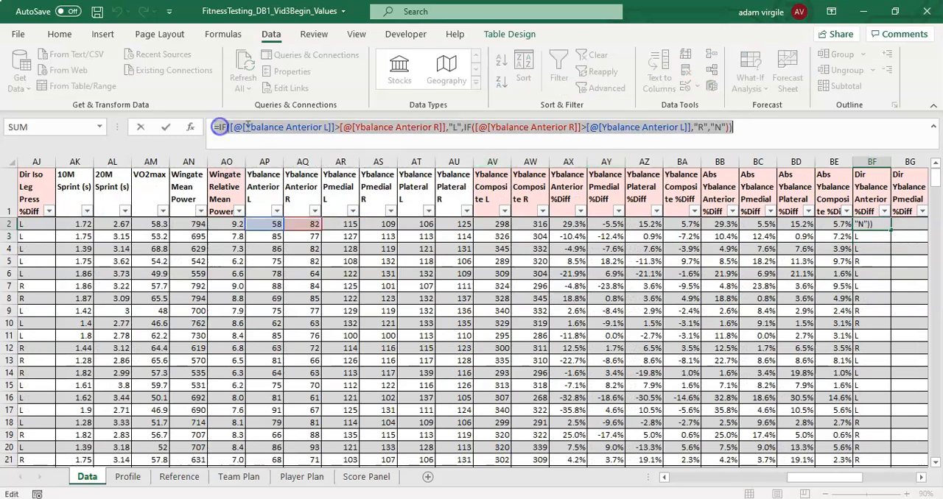
{"action": "left_click", "coordinate": [218, 127]}
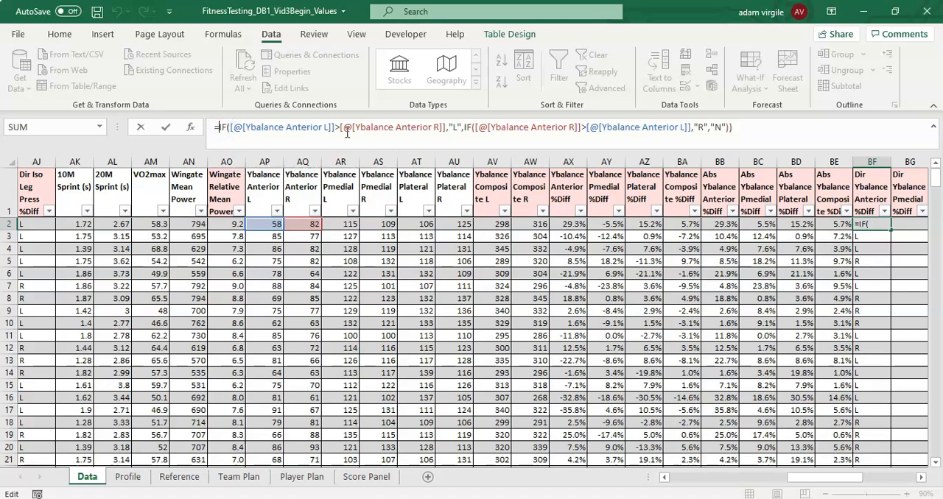
{"action": "type", "text": "IFERROR("}
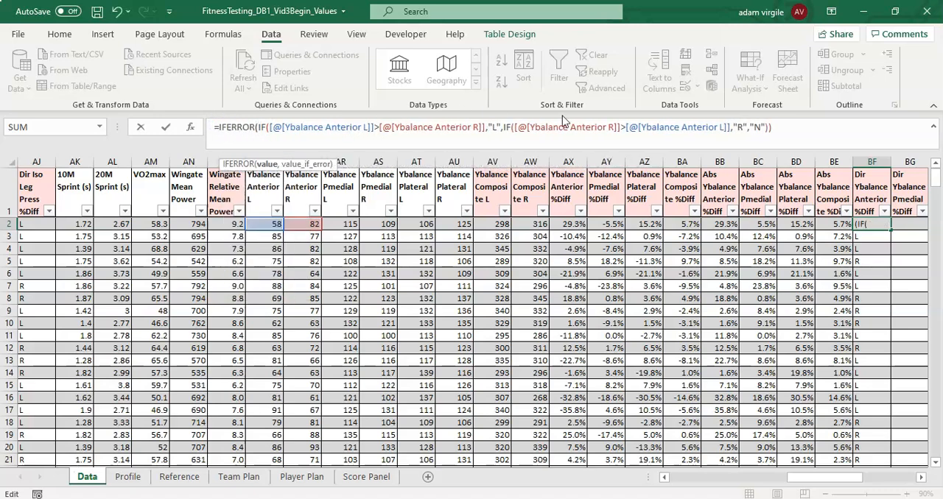
{"action": "left_click", "coordinate": [775, 128]}
{"action": "type", "text": ","}
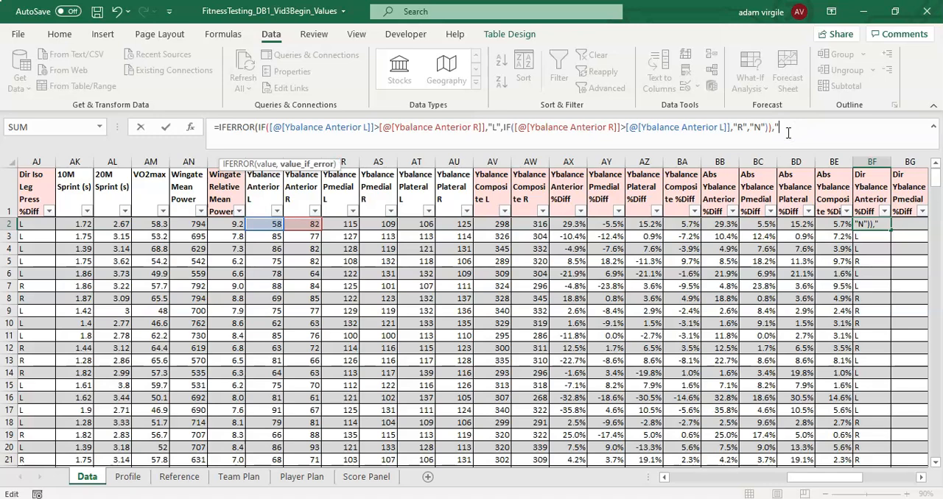
{"action": "key", "text": "Return"}
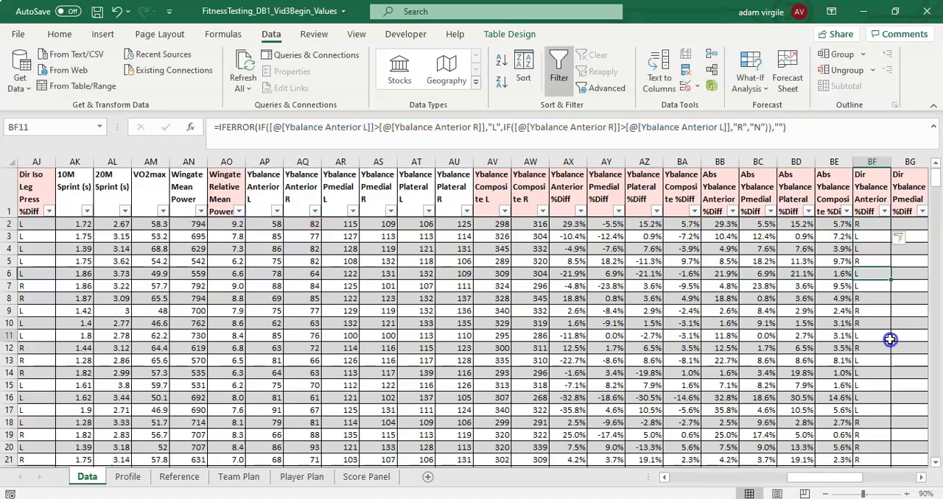
- Filter the table to show only the rows whose Dir Ybalance Anterior %Diff is N
{"action": "left_click", "coordinate": [871, 250]}
{"action": "left_click", "coordinate": [884, 212]}
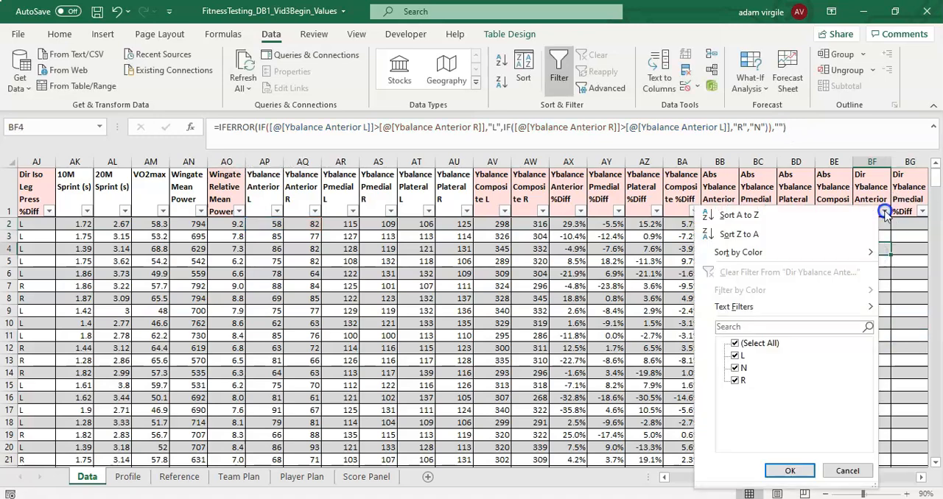
{"action": "left_click", "coordinate": [735, 344]}
{"action": "left_click", "coordinate": [735, 367]}
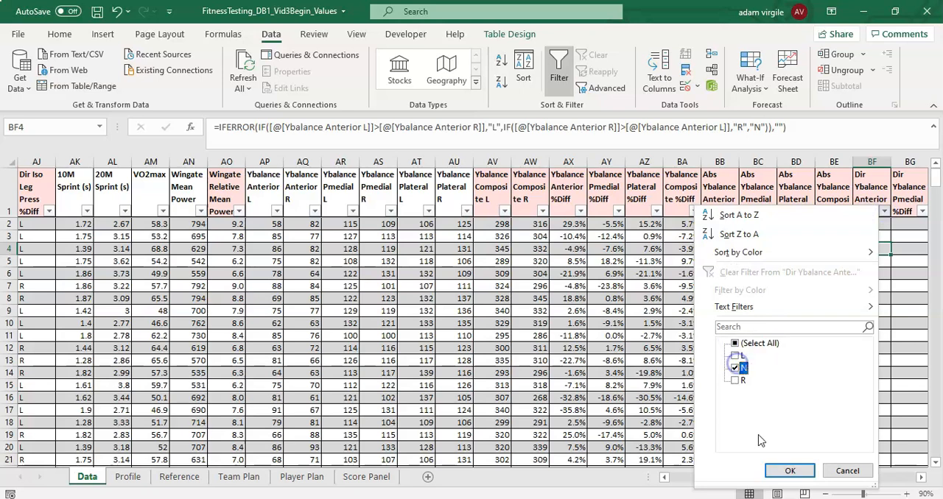
{"action": "left_click", "coordinate": [788, 470]}
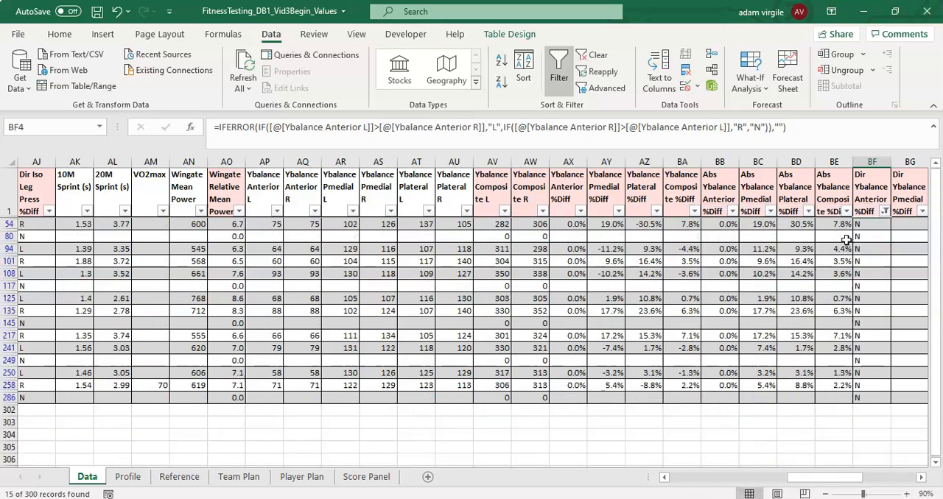
- Check the Ybalance Anterior %Diff and direction formulas in the filtered rows and clear the Dir Ybalance Anterior %Diff filter
{"action": "left_click", "coordinate": [569, 224]}
{"action": "left_click", "coordinate": [572, 238]}
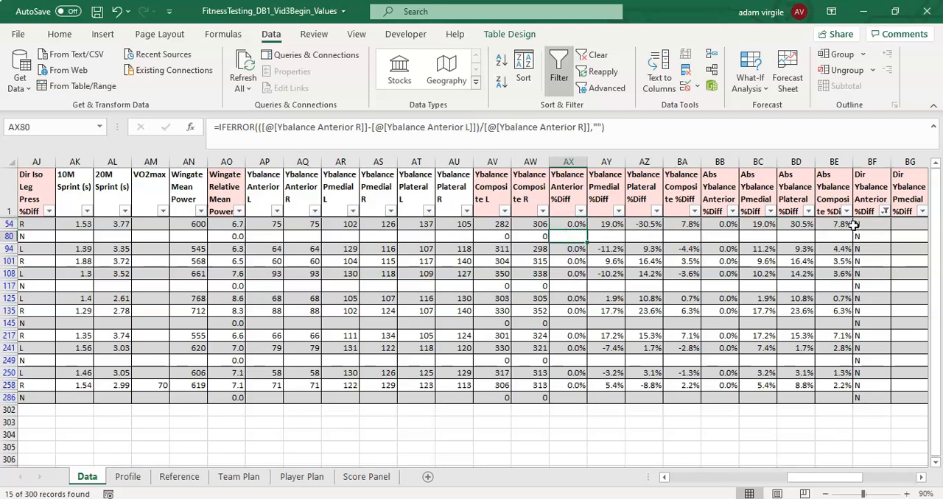
{"action": "left_click", "coordinate": [854, 225]}
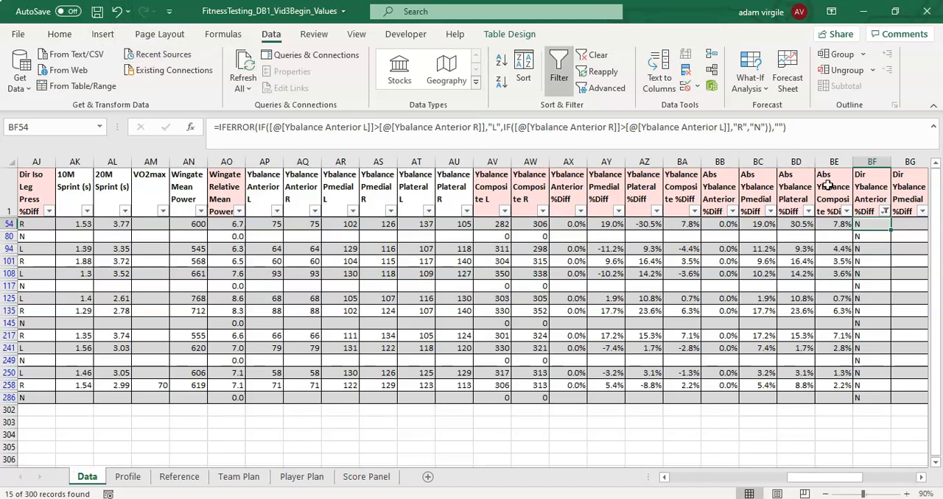
{"action": "left_click", "coordinate": [884, 211]}
{"action": "left_click", "coordinate": [814, 283]}
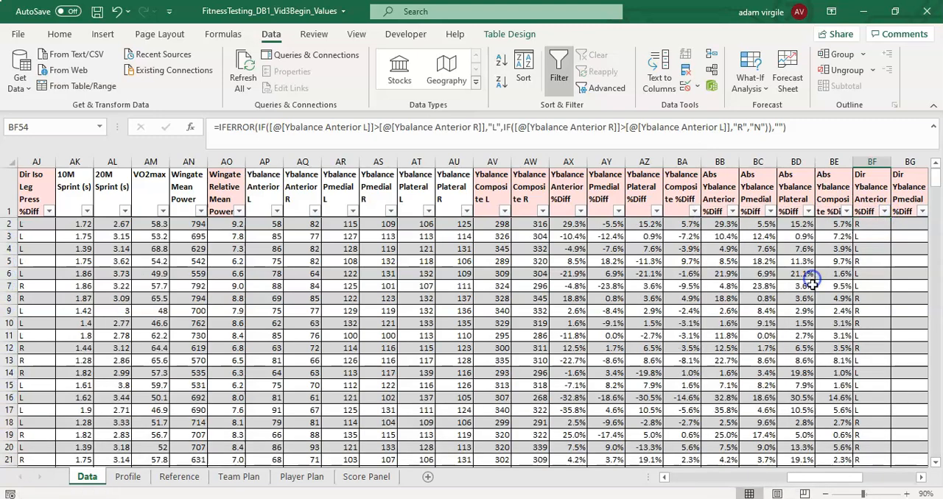
- Insert a third nested IF before the "N" result in the BF2 formula
{"action": "left_click", "coordinate": [869, 224]}
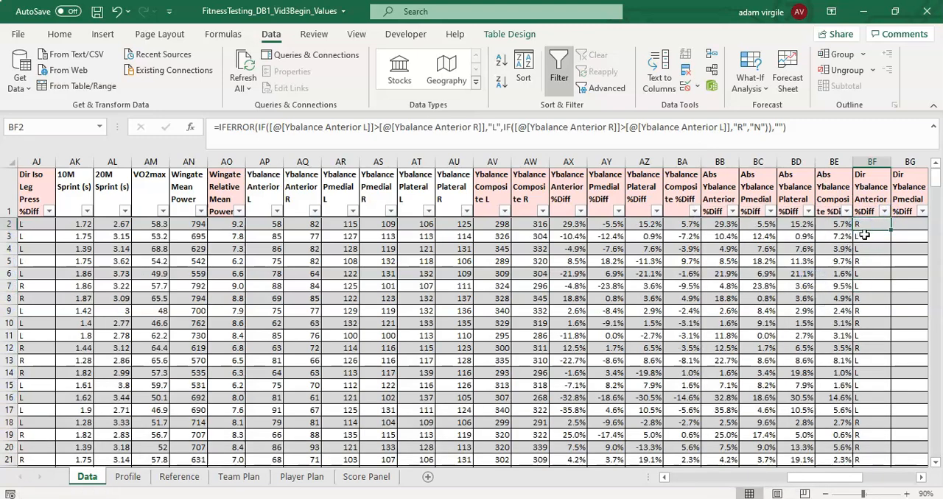
{"action": "left_click_drag", "start_coordinate": [825, 480], "coordinate": [834, 479]}
{"action": "left_click", "coordinate": [594, 126]}
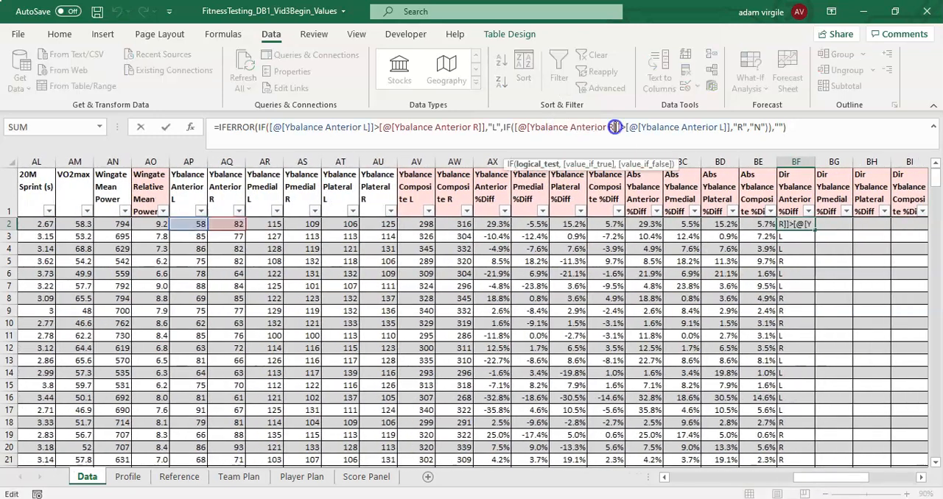
{"action": "left_click", "coordinate": [753, 129]}
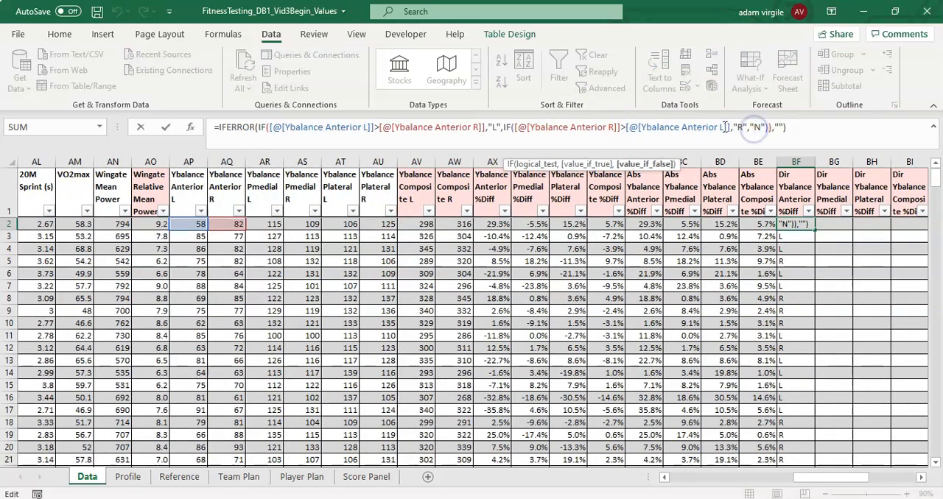
{"action": "left_click", "coordinate": [495, 127]}
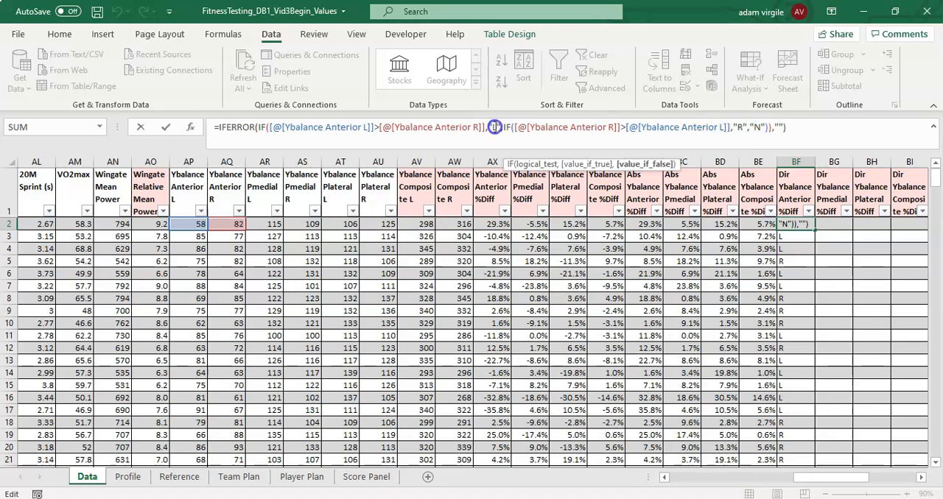
{"action": "left_click", "coordinate": [747, 127]}
{"action": "left_click", "coordinate": [753, 127]}
{"action": "type", "text": "IF)"}
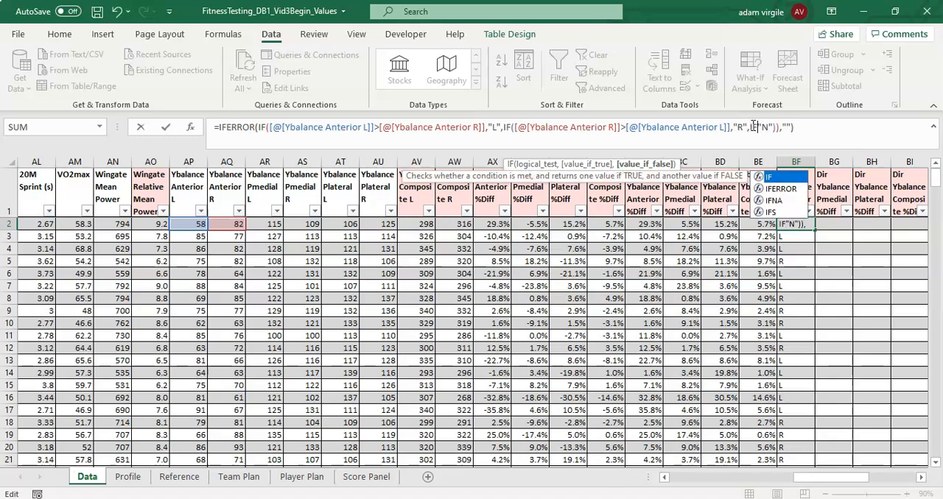
{"action": "key", "text": "BackSpace"}
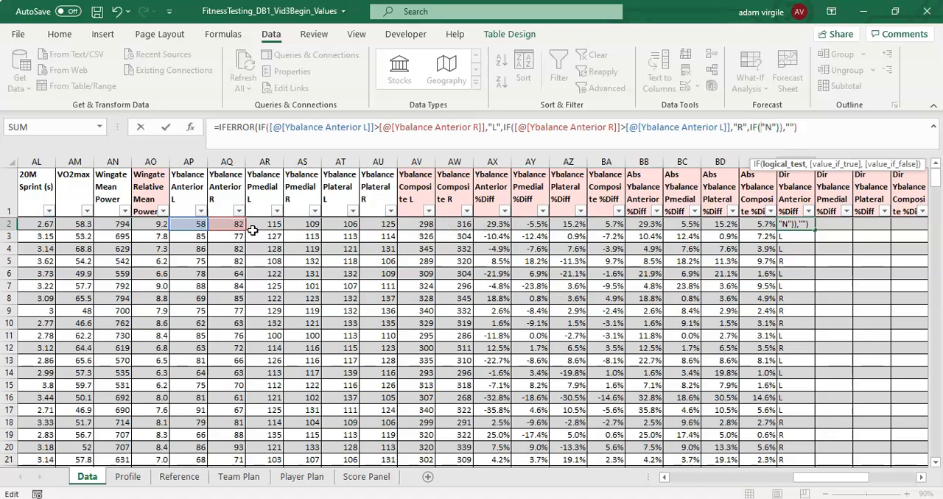
- Make the third IF in BF2 return "No Test" when Ybalance Anterior L equals "", otherwise "N"
{"action": "left_click", "coordinate": [194, 225]}
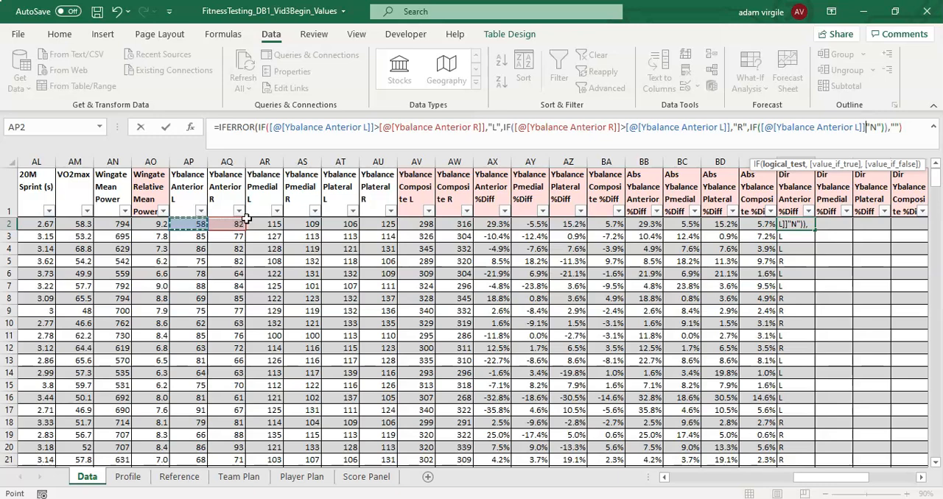
{"action": "type", "text": "=\"\""}
{"action": "type", "text": ","}
{"action": "type", "text": "\"No Te"}
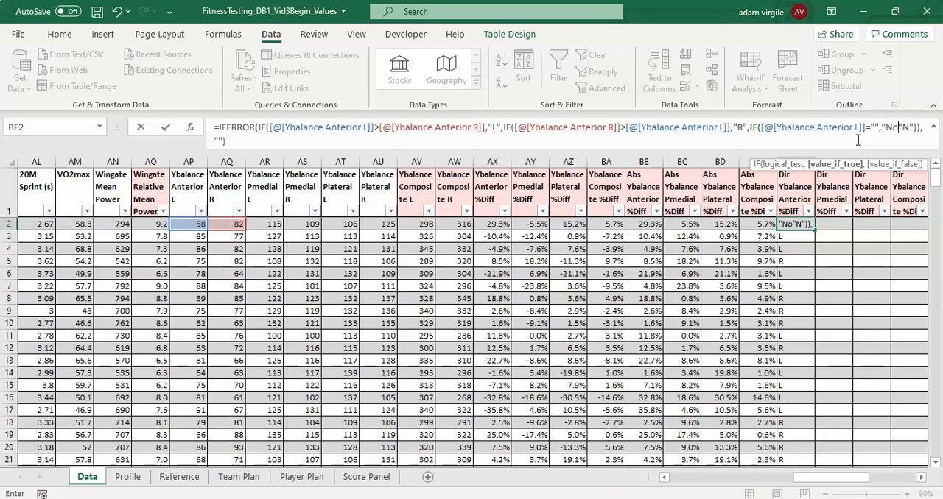
{"action": "type", "text": "st\""}
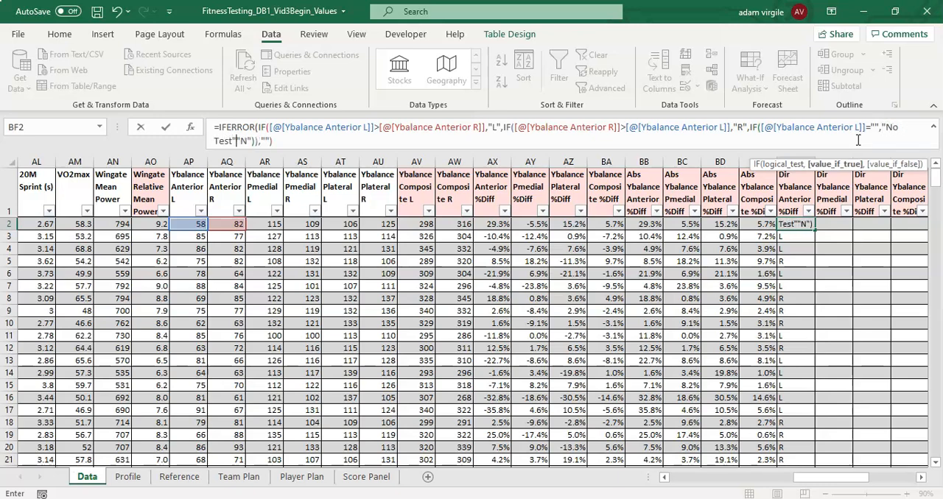
{"action": "type", "text": ","}
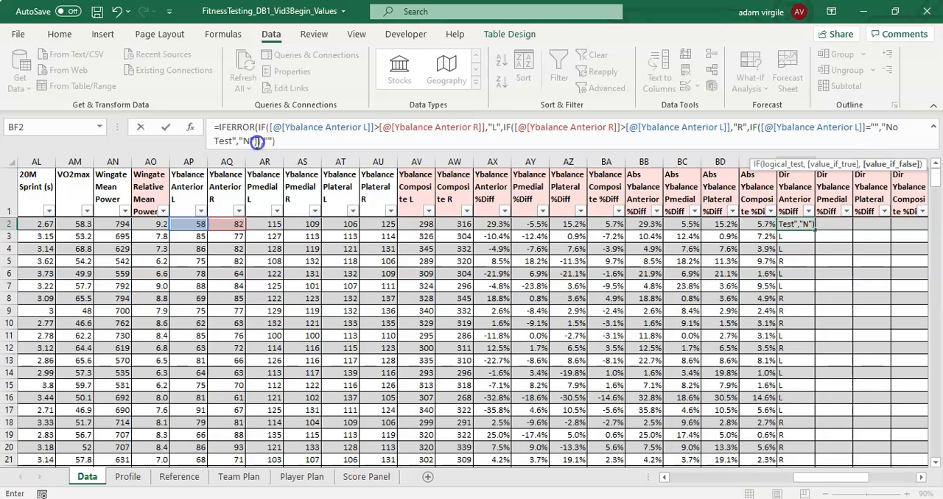
{"action": "left_click", "coordinate": [304, 146]}
{"action": "type", "text": ")"}
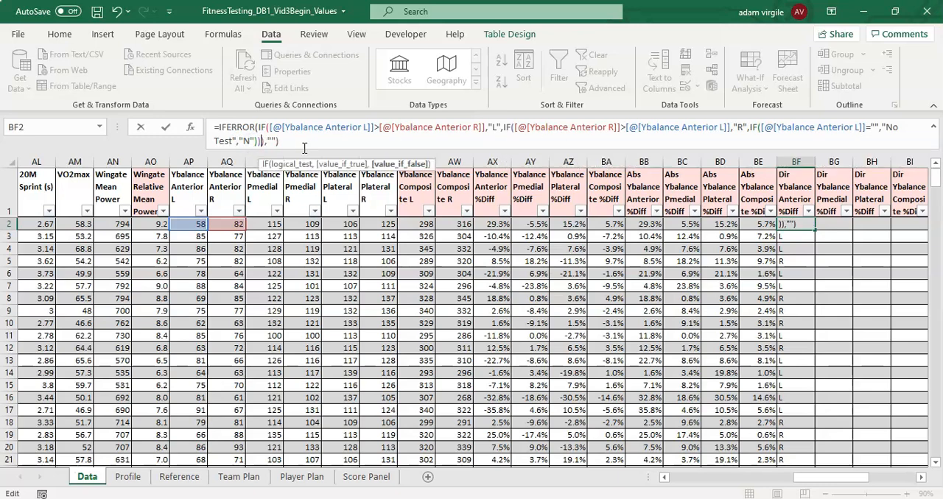
{"action": "key", "text": "Return"}
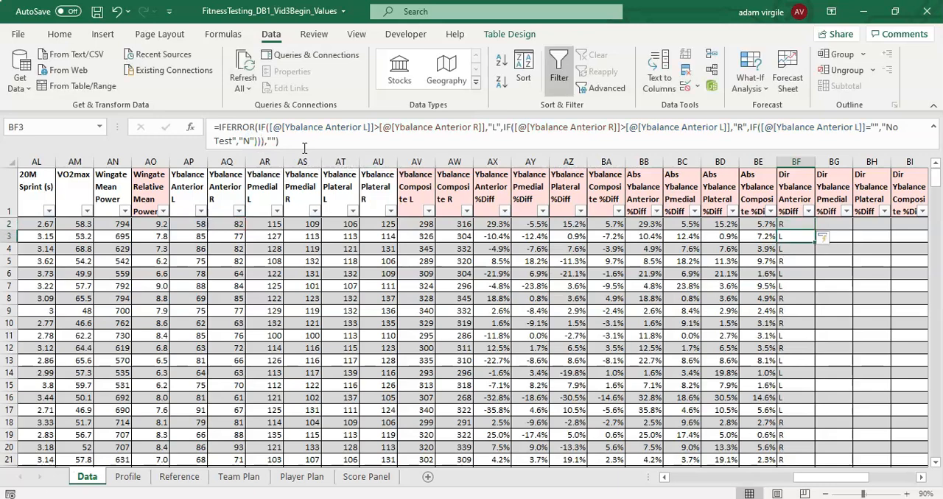
- Filter the Dir Ybalance Anterior %Diff column to the values N and No Test
{"action": "left_click", "coordinate": [807, 212]}
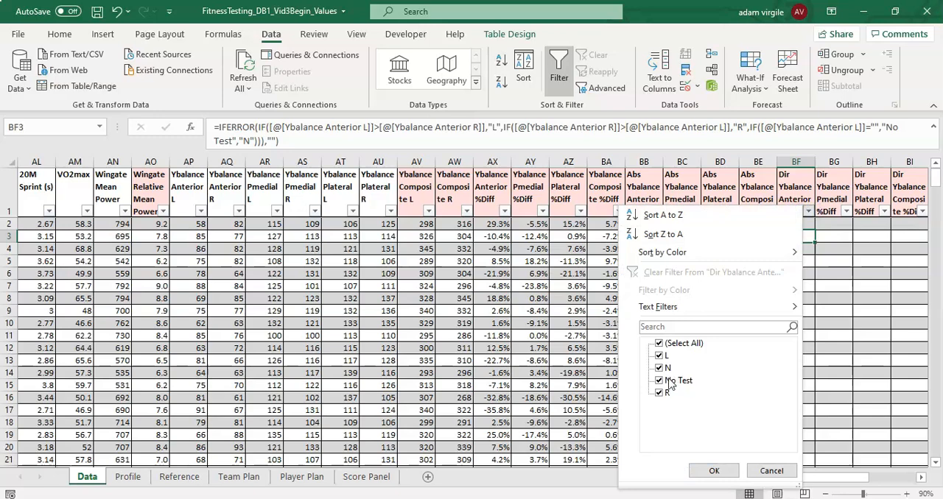
{"action": "left_click", "coordinate": [659, 344]}
{"action": "left_click", "coordinate": [659, 380]}
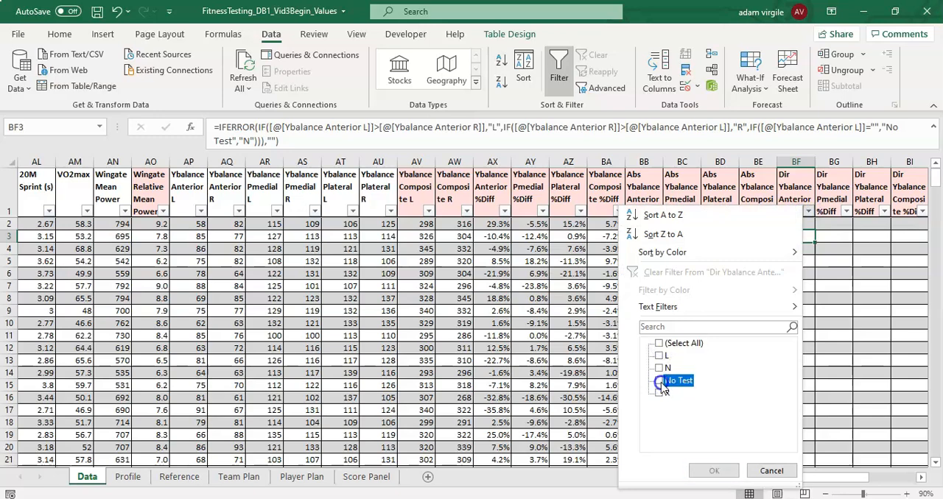
{"action": "left_click", "coordinate": [659, 368]}
{"action": "left_click", "coordinate": [713, 471]}
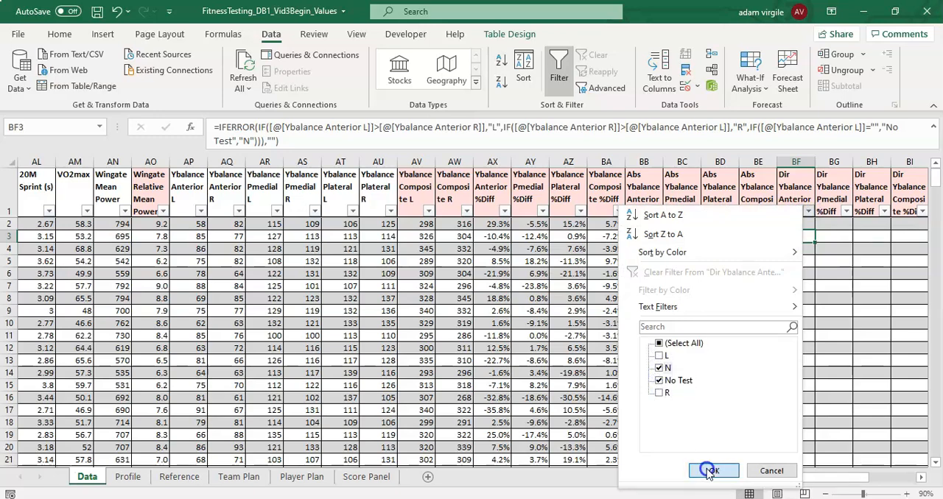
- Compare the No Test and N rows with their Ybalance Anterior scores and remove the column's filter
{"action": "left_click", "coordinate": [796, 237]}
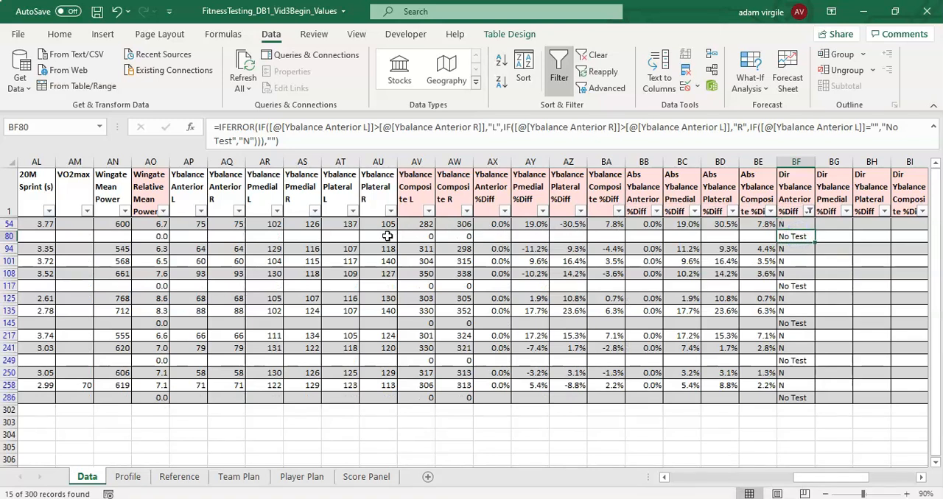
{"action": "left_click", "coordinate": [190, 233]}
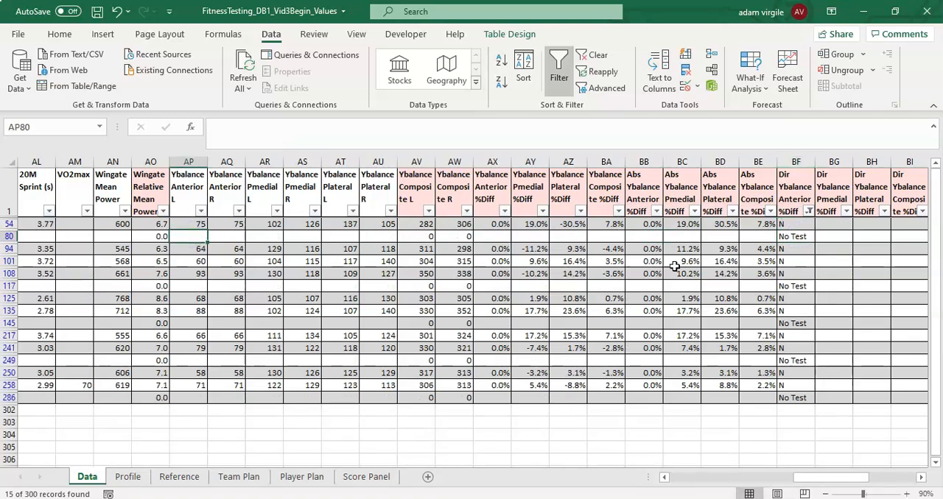
{"action": "left_click", "coordinate": [799, 239]}
{"action": "left_click", "coordinate": [797, 249]}
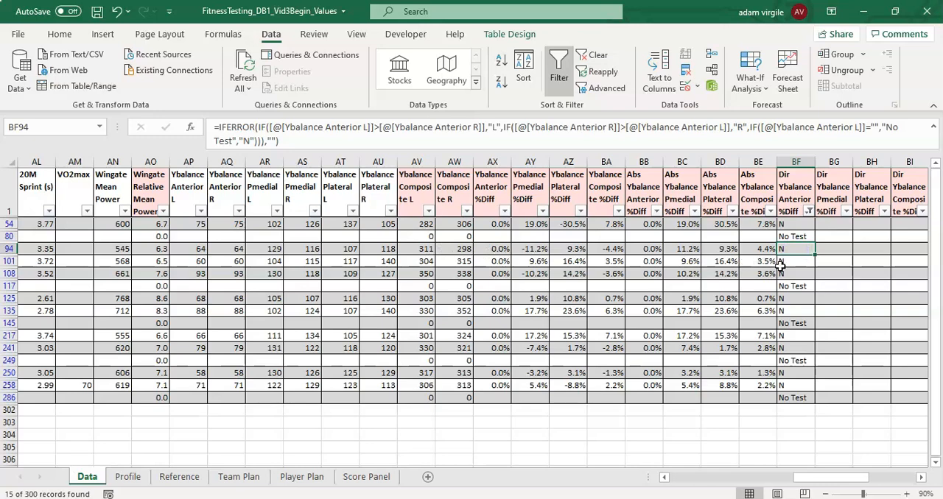
{"action": "left_click", "coordinate": [809, 212]}
{"action": "left_click", "coordinate": [725, 275]}
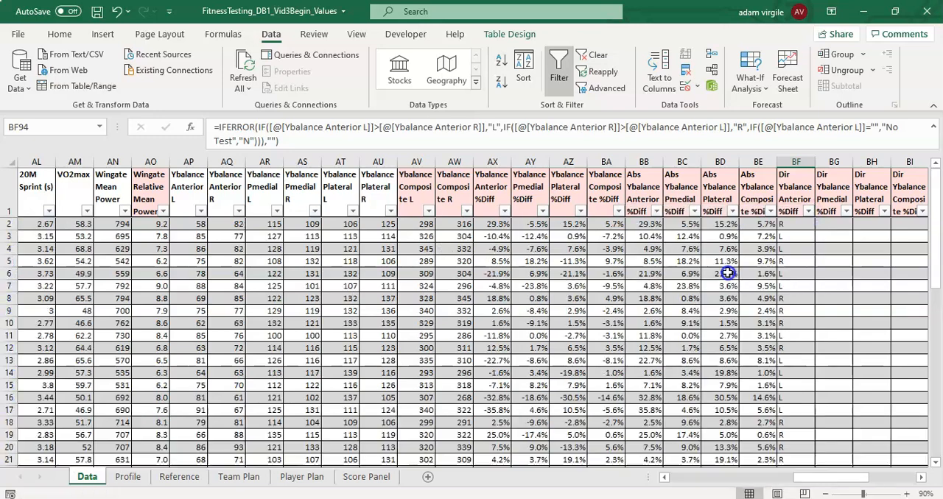
- Fill the BF2 direction formula across to the Pmedial, Plateral and Composite direction columns, BG2 to BI2
{"action": "left_click", "coordinate": [794, 232]}
{"action": "left_click", "coordinate": [800, 221]}
{"action": "left_click_drag", "start_coordinate": [808, 478], "coordinate": [819, 476]}
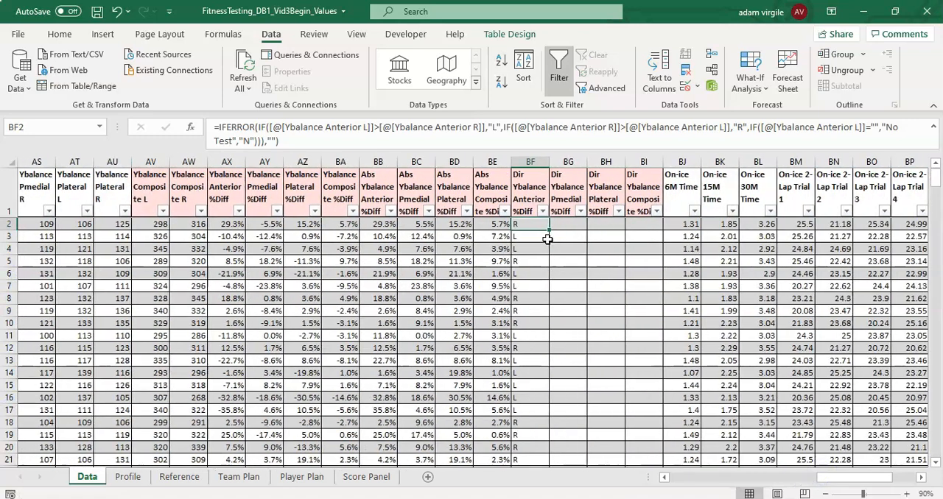
{"action": "left_click_drag", "start_coordinate": [551, 231], "coordinate": [665, 224]}
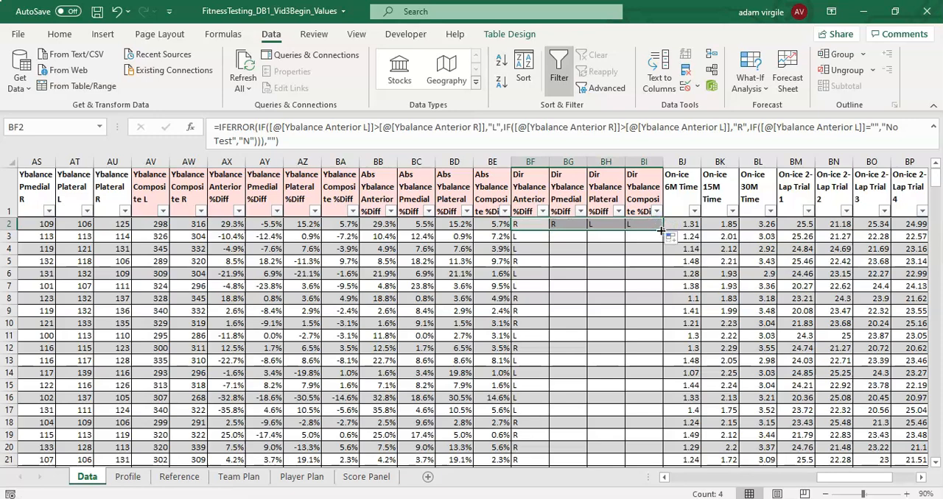
- Fill the formulas in BG2:BI2 down through all rows of the table
{"action": "left_click", "coordinate": [661, 231]}
{"action": "double_click", "coordinate": [661, 230]}
{"action": "left_click", "coordinate": [642, 242]}
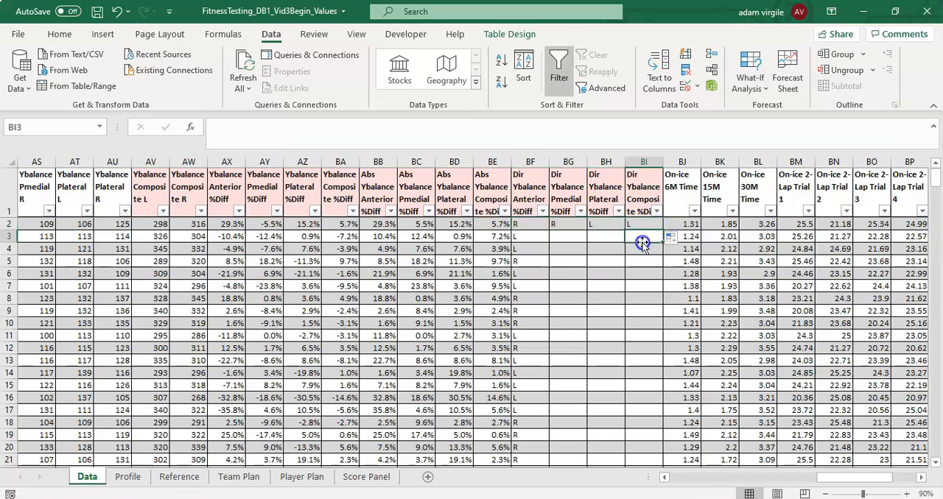
{"action": "left_click_drag", "start_coordinate": [528, 223], "coordinate": [650, 228]}
{"action": "left_click_drag", "start_coordinate": [582, 224], "coordinate": [632, 223]}
{"action": "key", "text": "ctrl+shift+Down"}
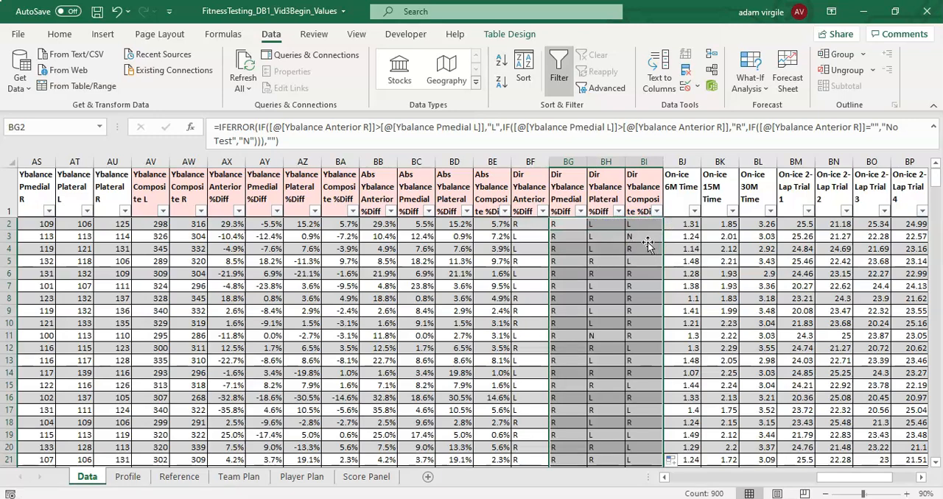
- Check which Ybalance columns the filled direction formulas in BI3 and BG2 compare
{"action": "left_click", "coordinate": [642, 236]}
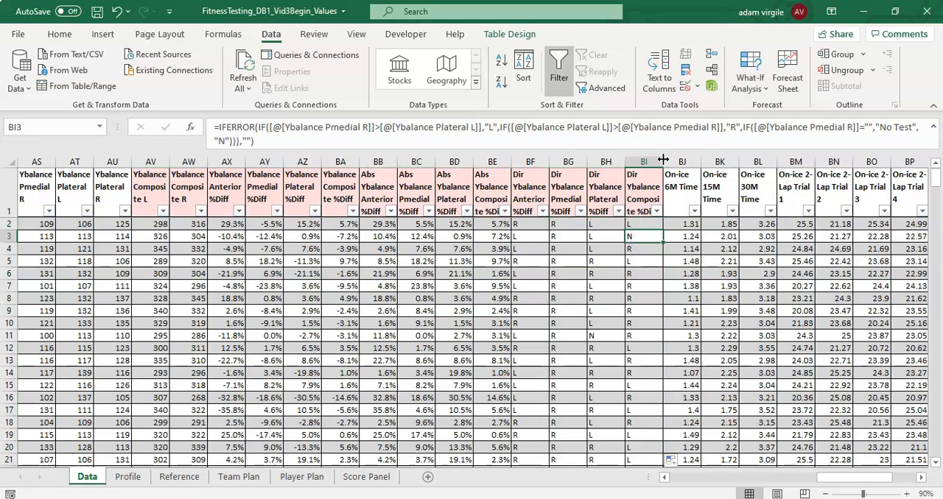
{"action": "left_click", "coordinate": [668, 129]}
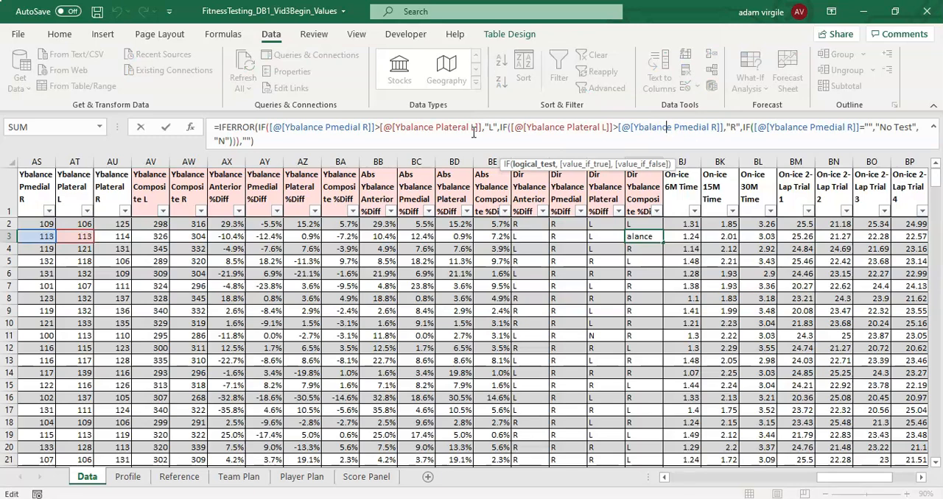
{"action": "key", "text": "Escape"}
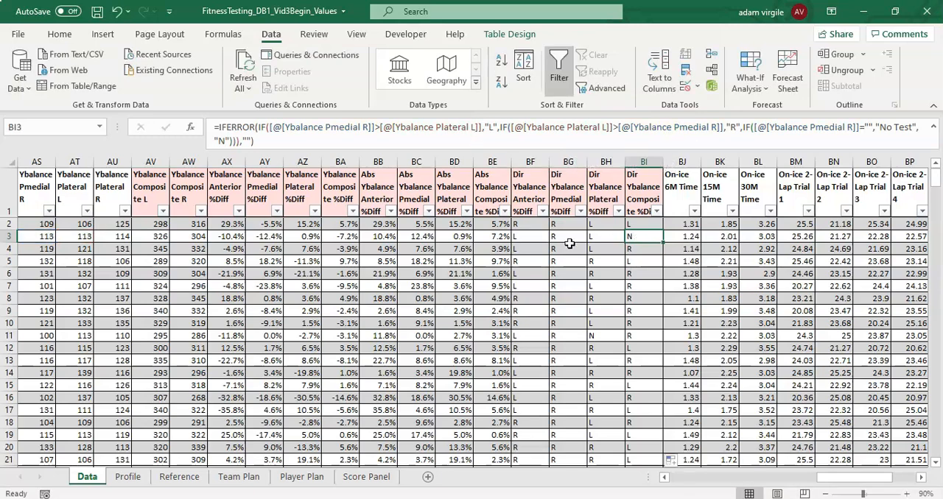
{"action": "left_click", "coordinate": [559, 228]}
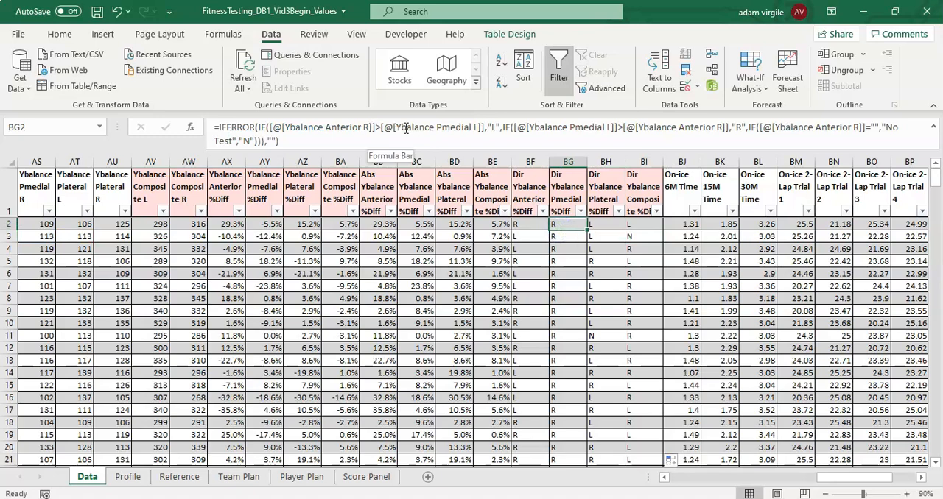
- Copy the Anterior direction formula from BF2 and paste it into BG2 of the Pmedial direction column
{"action": "left_click", "coordinate": [520, 227]}
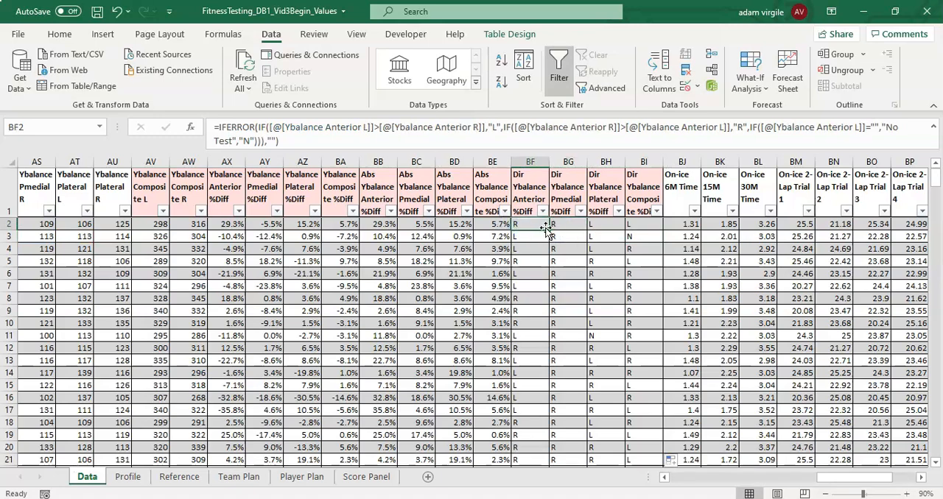
{"action": "key", "text": "ctrl+c"}
{"action": "left_click", "coordinate": [562, 227]}
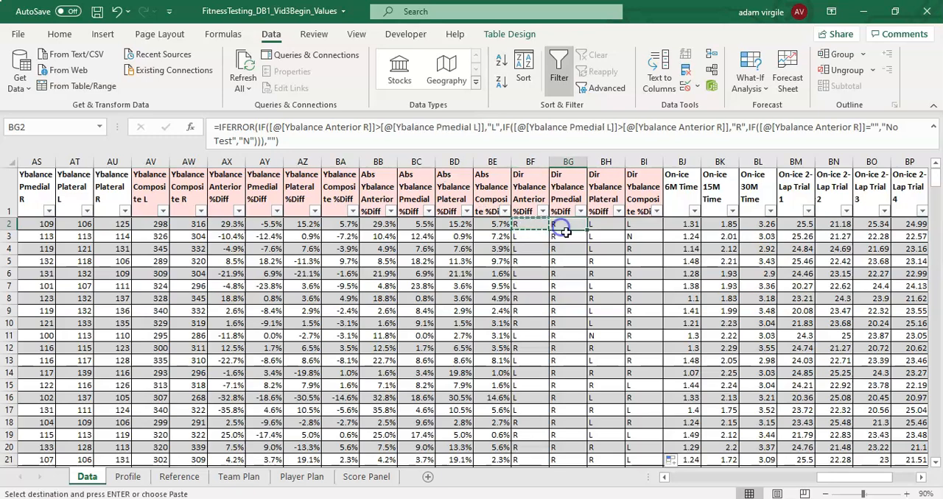
{"action": "key", "text": "ctrl+v"}
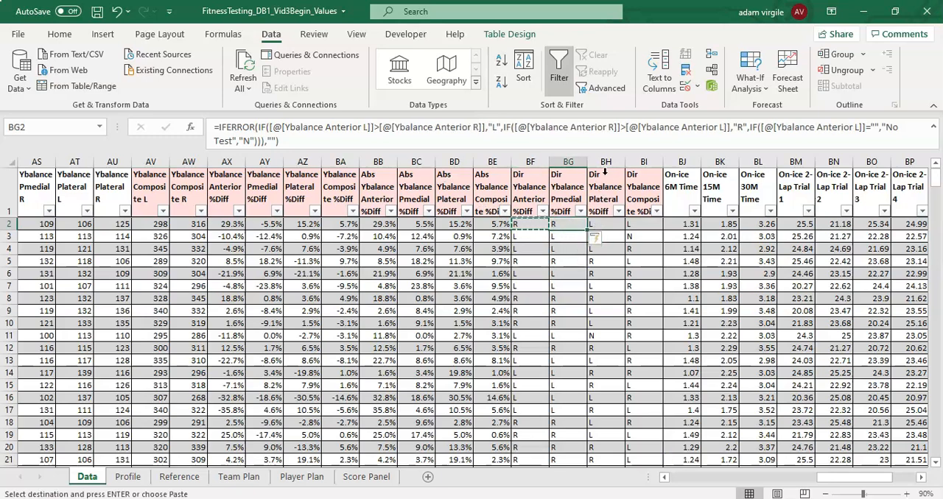
- Clear the contents of the Plateral and Composite direction columns from BH2 down to BI301
{"action": "left_click", "coordinate": [602, 223]}
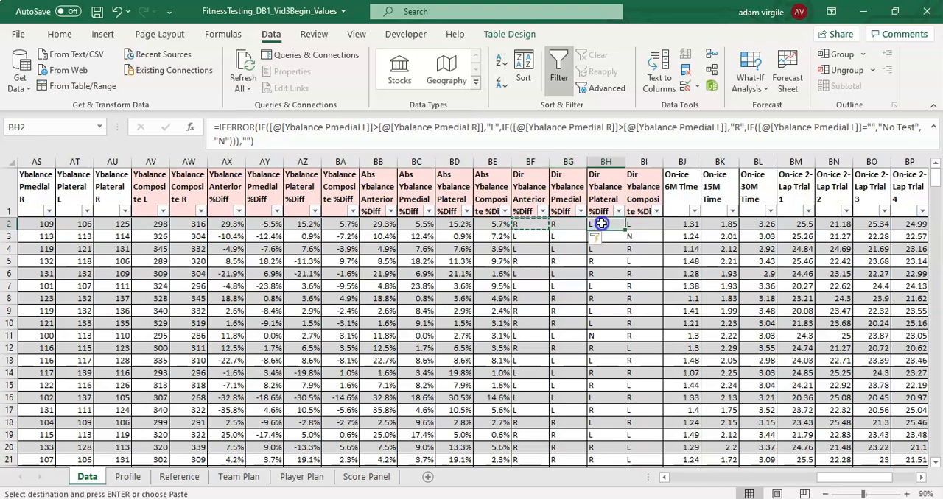
{"action": "left_click_drag", "start_coordinate": [601, 223], "coordinate": [631, 446]}
{"action": "right_click", "coordinate": [630, 446]}
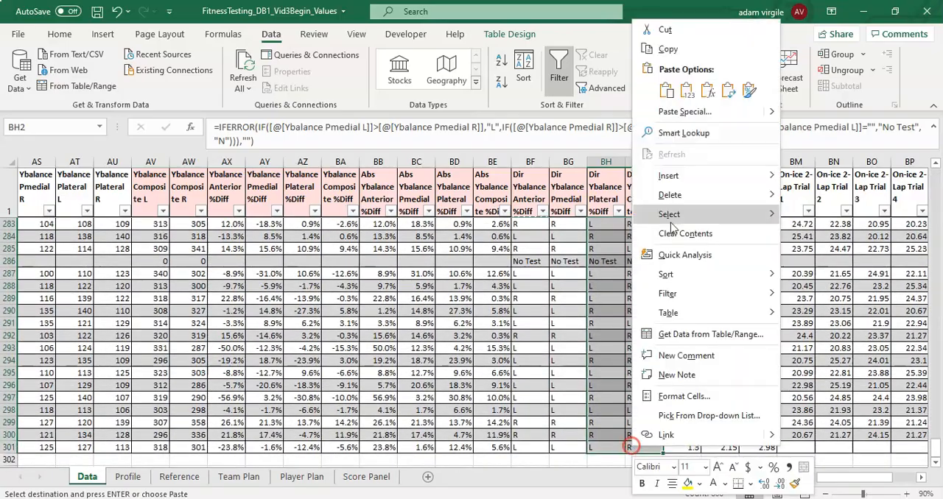
{"action": "left_click", "coordinate": [681, 233]}
{"action": "scroll", "coordinate": [619, 294], "scroll_direction": "up", "scroll_amount": 20}
{"action": "scroll", "coordinate": [615, 221], "scroll_direction": "up", "scroll_amount": 20}
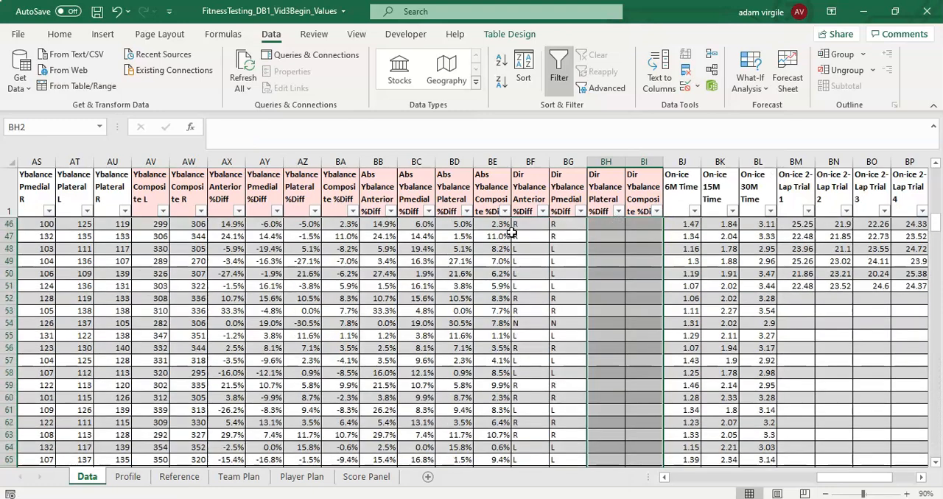
{"action": "scroll", "coordinate": [508, 231], "scroll_direction": "up", "scroll_amount": 12}
{"action": "left_click", "coordinate": [467, 227]}
{"action": "scroll", "coordinate": [471, 226], "scroll_direction": "up", "scroll_amount": 3}
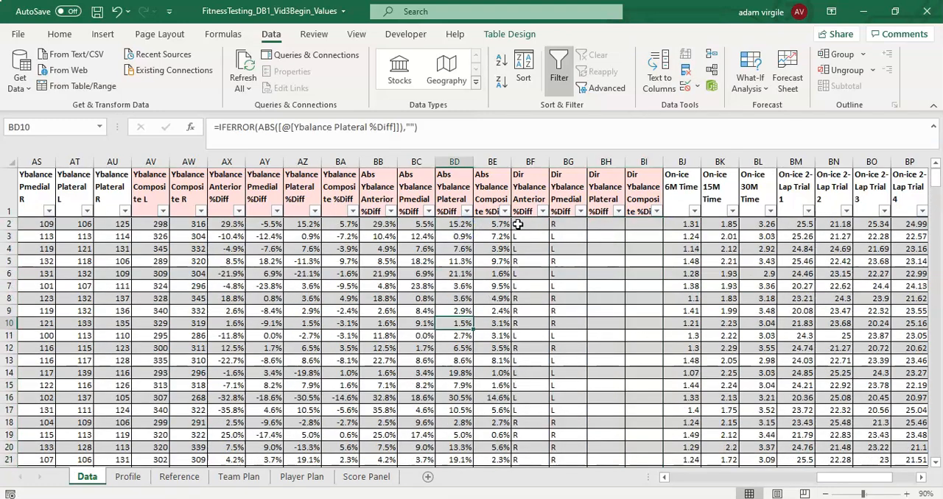
- Copy the direction formula from BG2 into BH2 and BI2 of the Plateral and Composite direction columns
{"action": "left_click", "coordinate": [565, 225]}
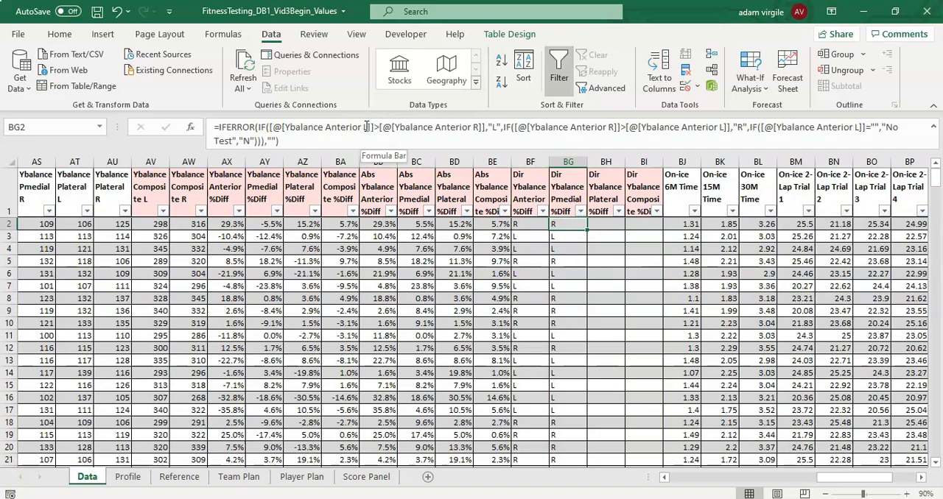
{"action": "left_click", "coordinate": [332, 126]}
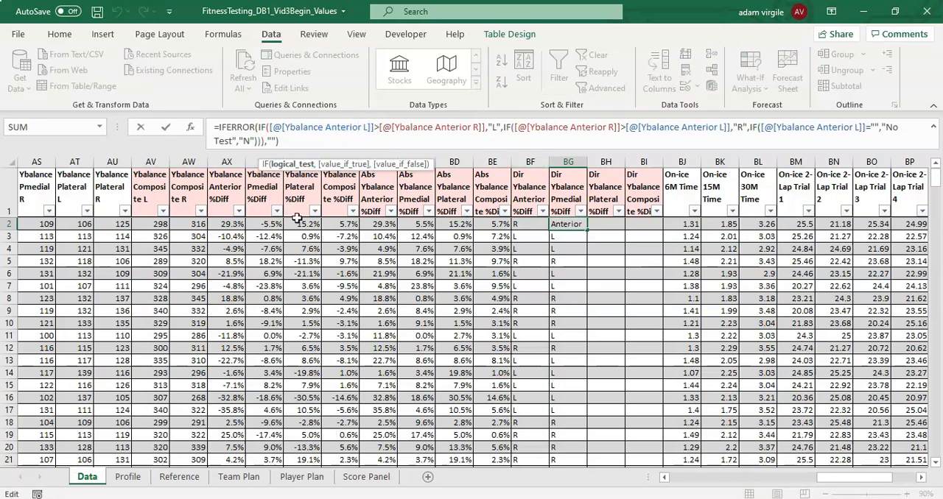
{"action": "key", "text": "Escape"}
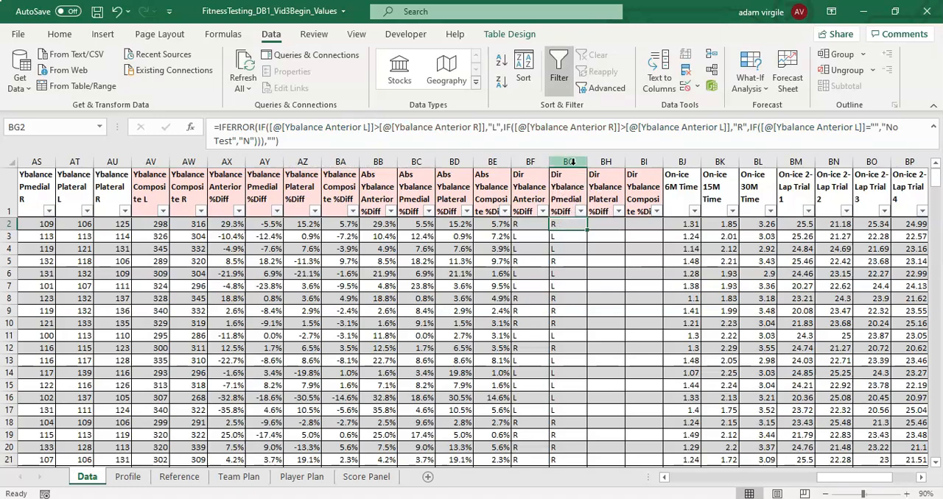
{"action": "key", "text": "ctrl+c"}
{"action": "left_click", "coordinate": [607, 224]}
{"action": "key", "text": "ctrl+v"}
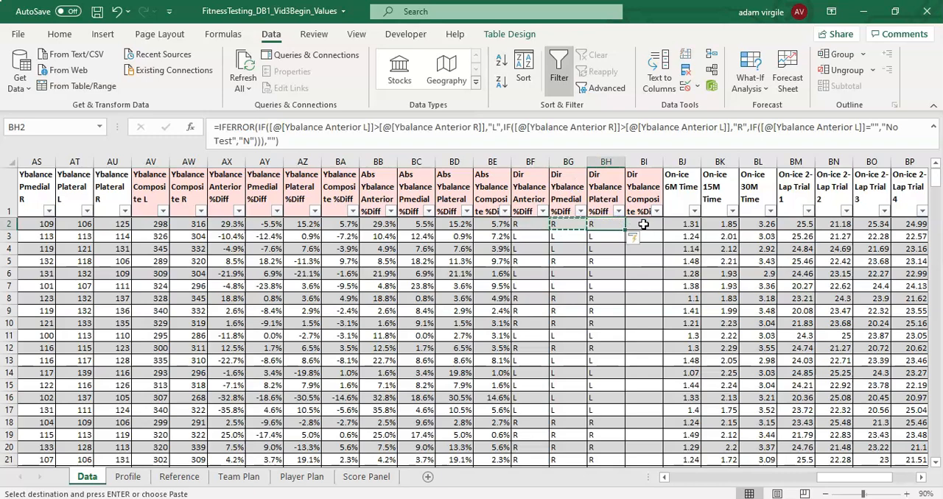
{"action": "left_click", "coordinate": [642, 225]}
{"action": "key", "text": "ctrl+v"}
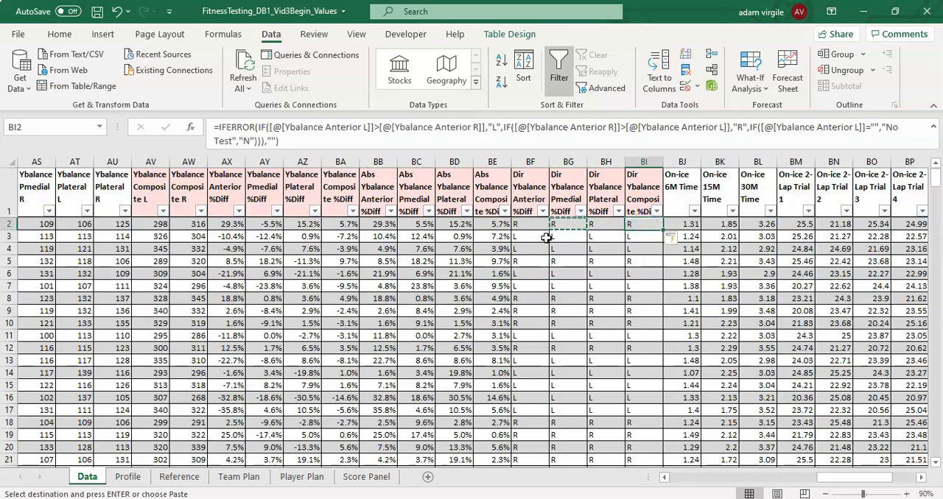
- Replace all occurrences of Anterior with Pmedial in column BG, the Dir Ybalance Pmedial %Diff column
{"action": "left_click", "coordinate": [569, 159]}
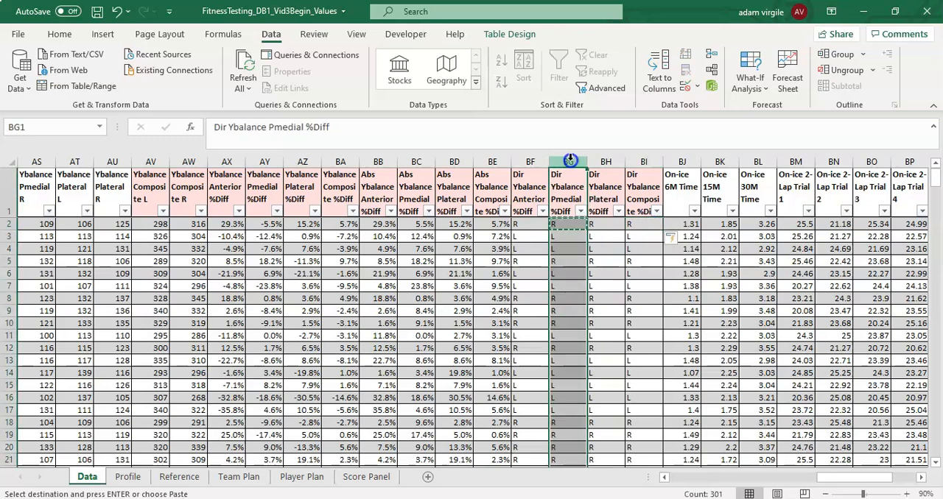
{"action": "left_click", "coordinate": [61, 33]}
{"action": "left_click", "coordinate": [789, 87]}
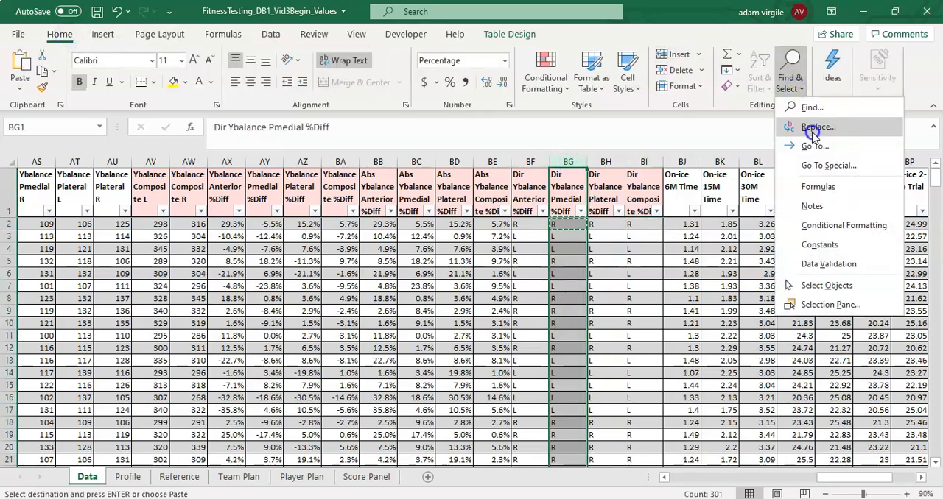
{"action": "left_click", "coordinate": [814, 127]}
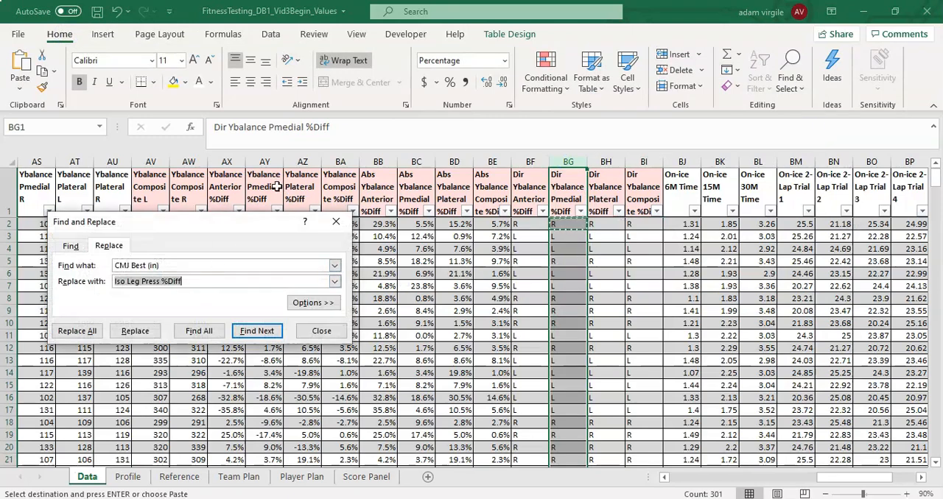
{"action": "left_click_drag", "start_coordinate": [197, 269], "coordinate": [115, 266]}
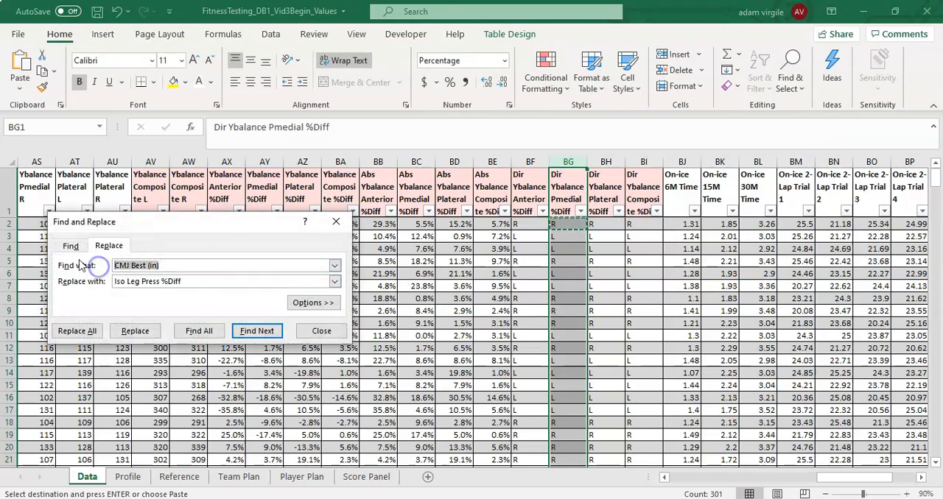
{"action": "type", "text": "Anterior"}
{"action": "key", "text": "Tab"}
{"action": "type", "text": "P"}
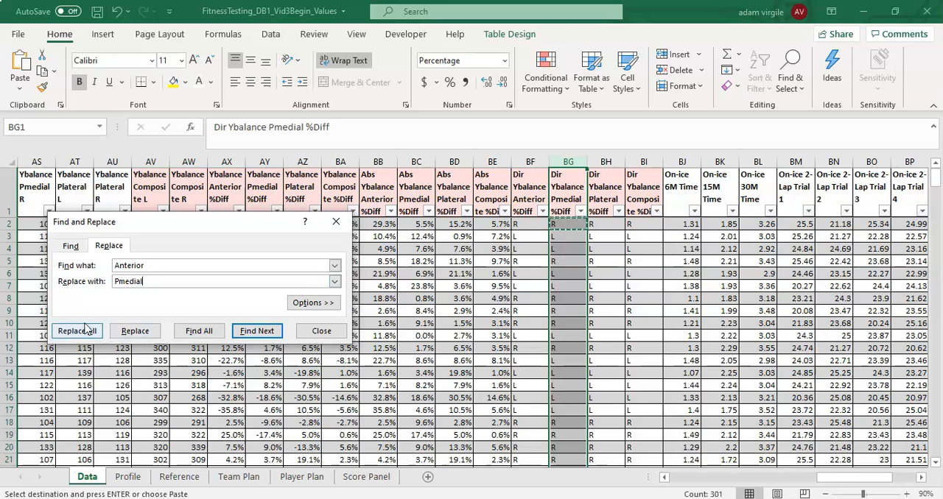
{"action": "left_click", "coordinate": [86, 332]}
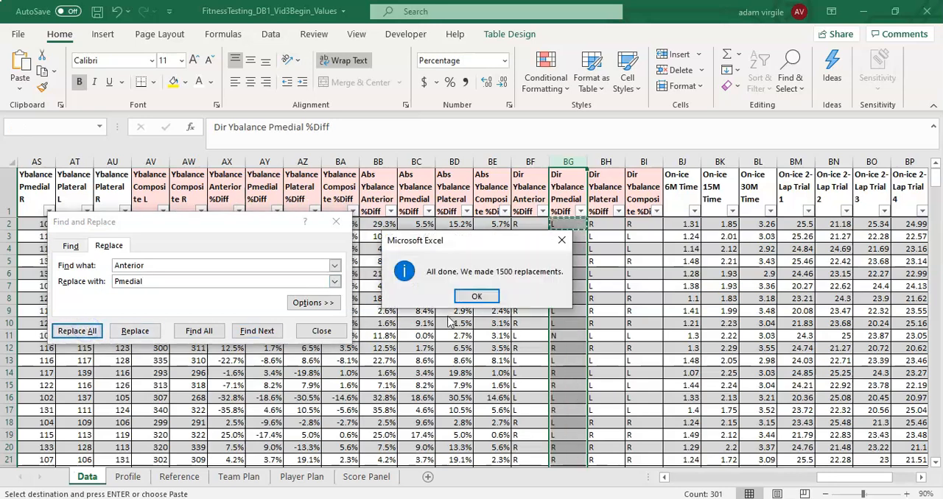
{"action": "left_click", "coordinate": [478, 297]}
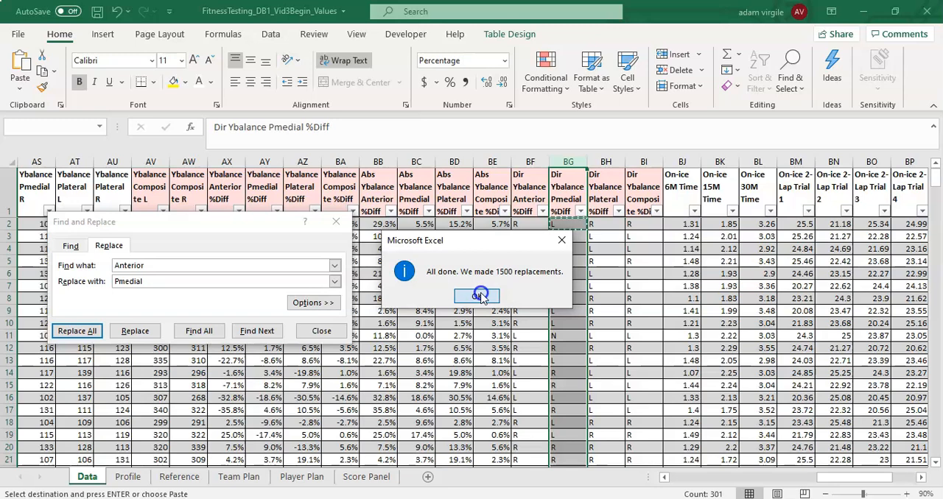
{"action": "left_click", "coordinate": [325, 331]}
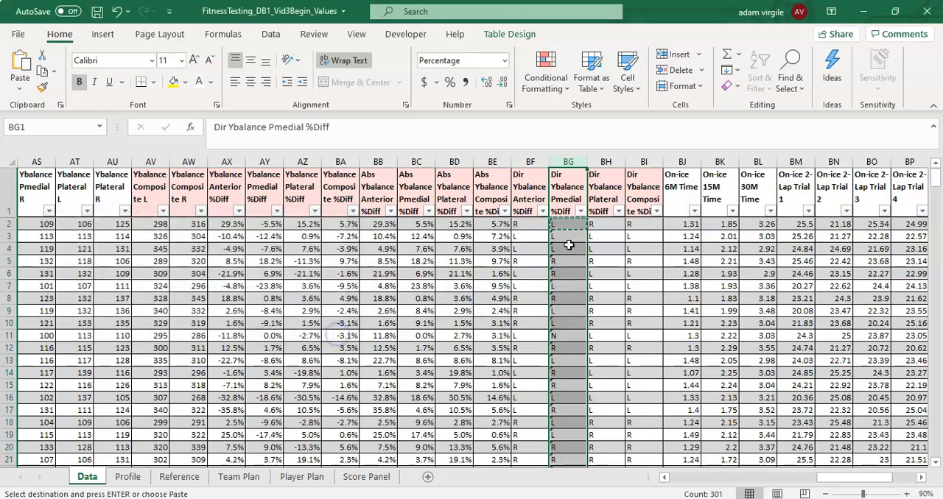
- Inspect the Pmedial L and R references in the BG2 formula and leave it without changes
{"action": "left_click", "coordinate": [554, 225]}
{"action": "left_click", "coordinate": [361, 130]}
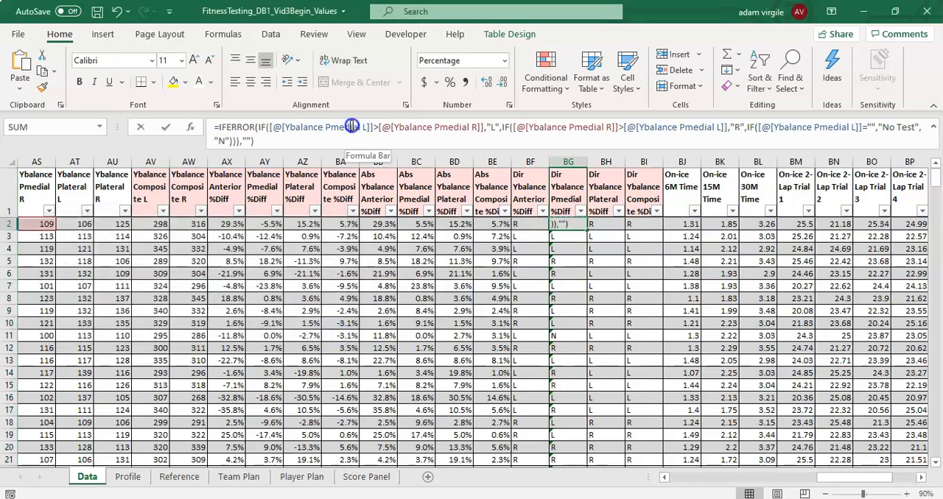
{"action": "left_click", "coordinate": [448, 130]}
{"action": "left_click", "coordinate": [466, 130]}
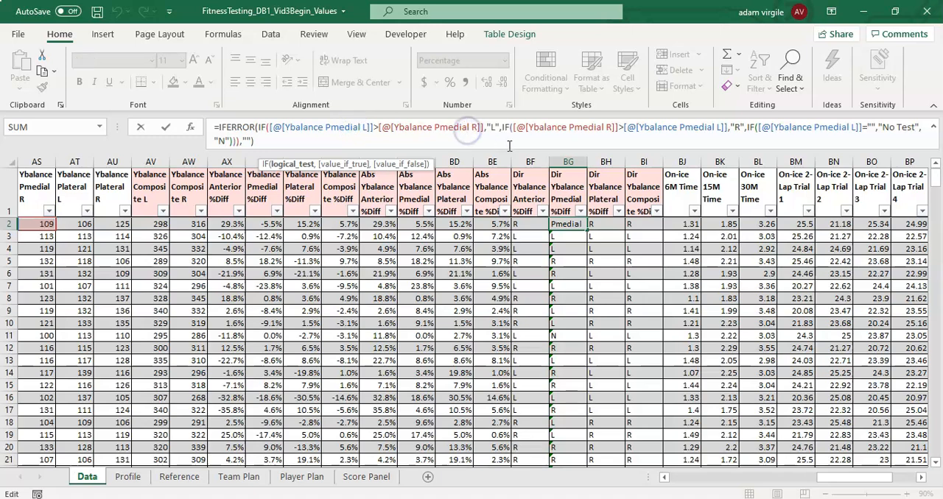
{"action": "left_click", "coordinate": [690, 130]}
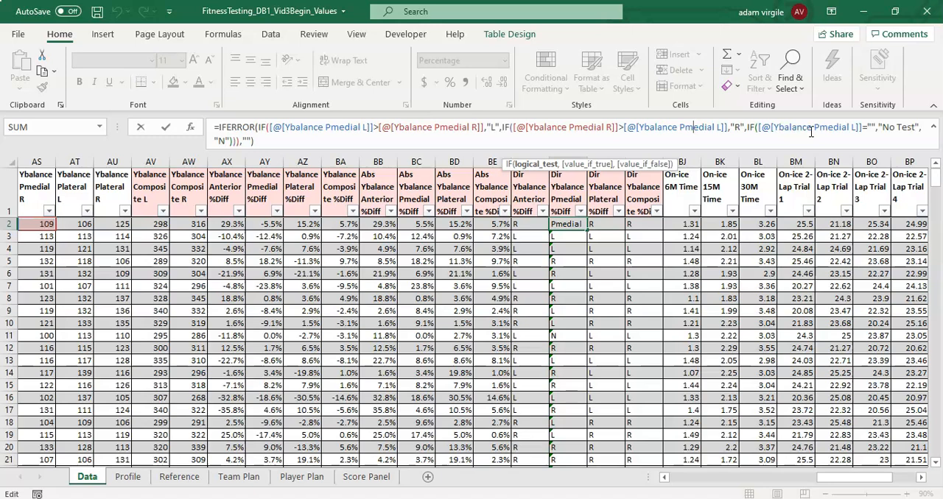
{"action": "key", "text": "Escape"}
- Replace all occurrences of Anterior with Plateral in column BH and check the resulting formulas in BH8 and BG3
{"action": "left_click", "coordinate": [609, 163]}
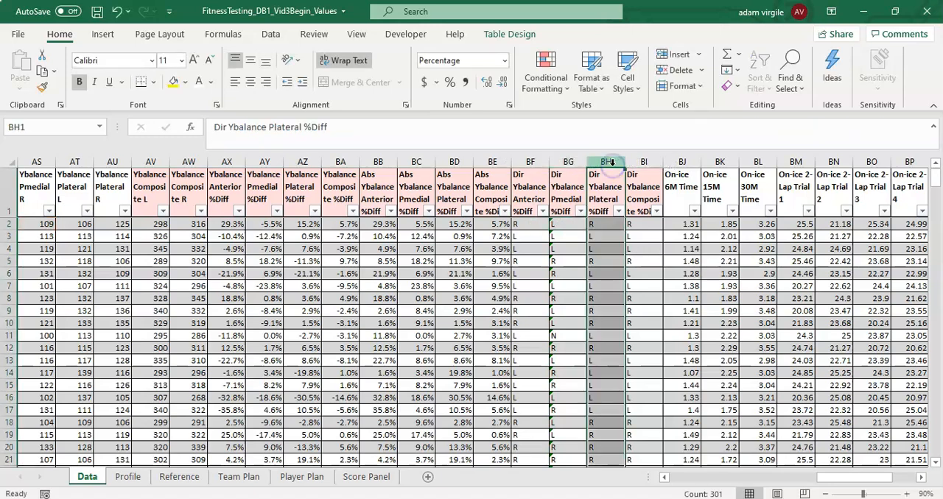
{"action": "left_click", "coordinate": [796, 86]}
{"action": "left_click", "coordinate": [815, 127]}
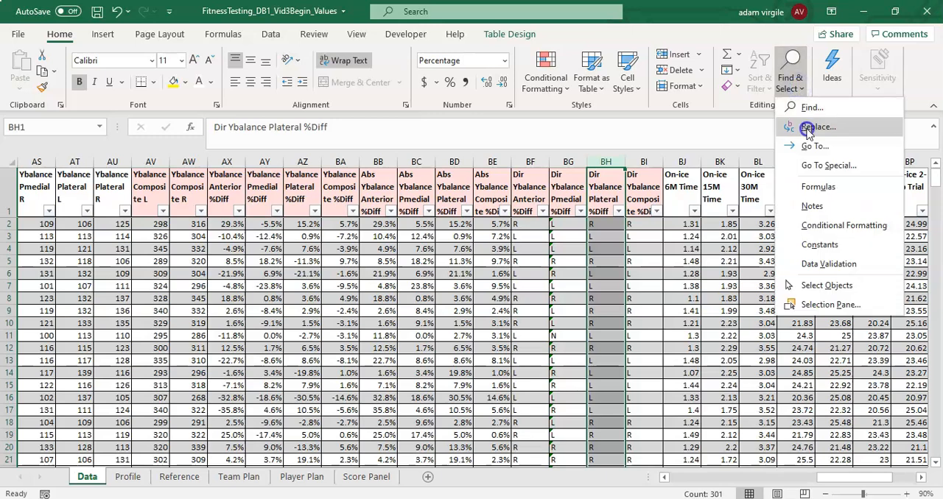
{"action": "type", "text": "Plateral"}
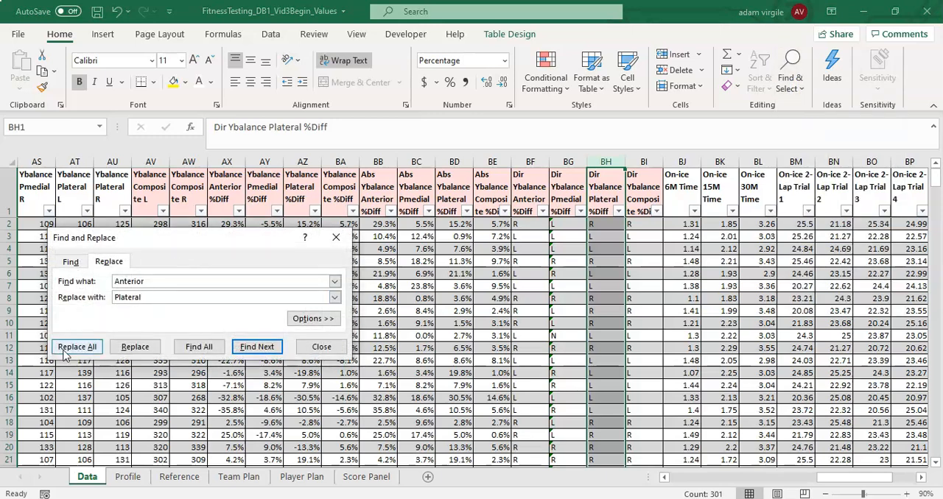
{"action": "left_click", "coordinate": [73, 346]}
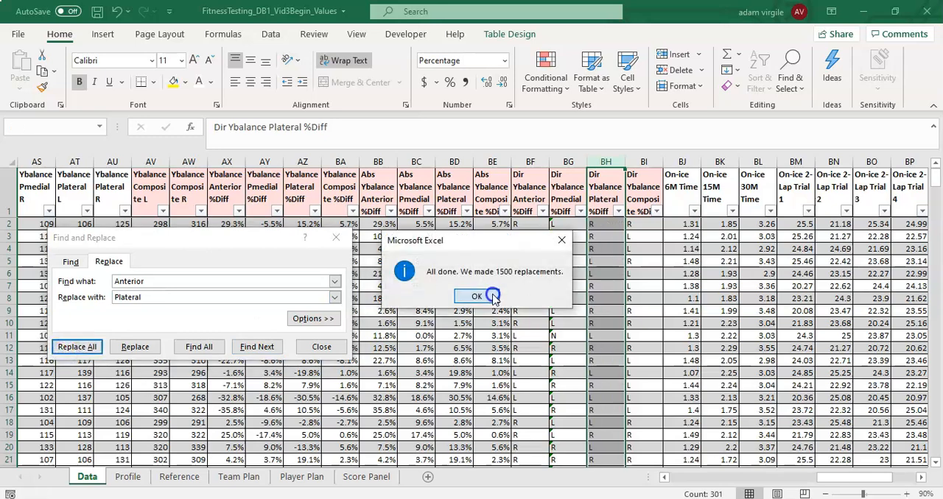
{"action": "left_click", "coordinate": [476, 296]}
{"action": "left_click", "coordinate": [324, 346]}
{"action": "left_click", "coordinate": [600, 295]}
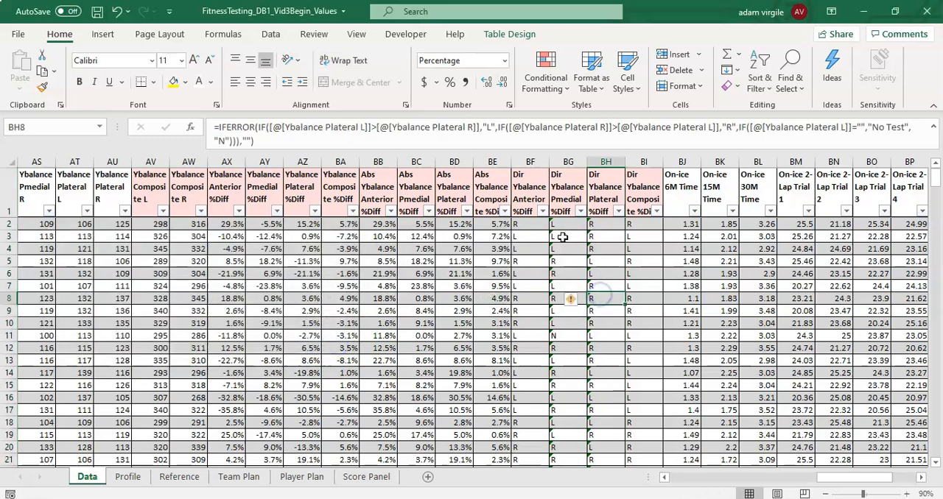
{"action": "left_click", "coordinate": [564, 237]}
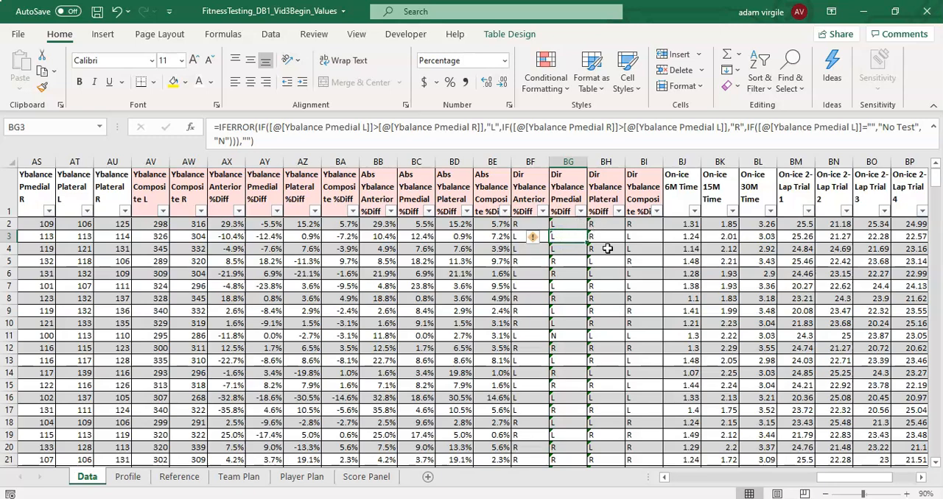
{"action": "left_click", "coordinate": [634, 224]}
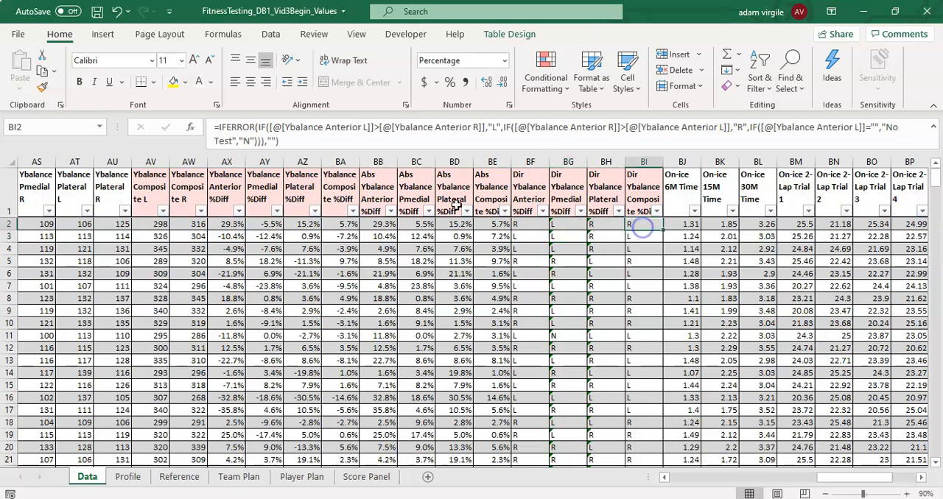
{"action": "left_click_drag", "start_coordinate": [328, 127], "coordinate": [368, 127]}
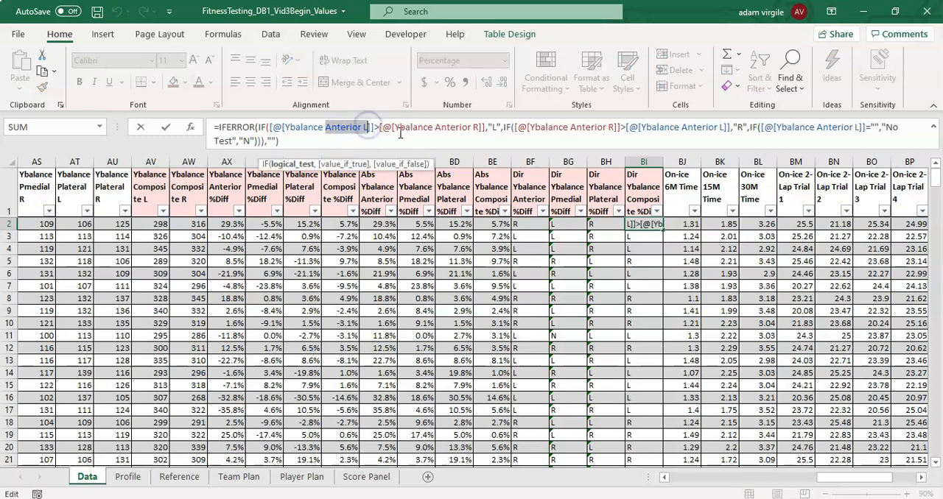
{"action": "type", "text": "Com"}
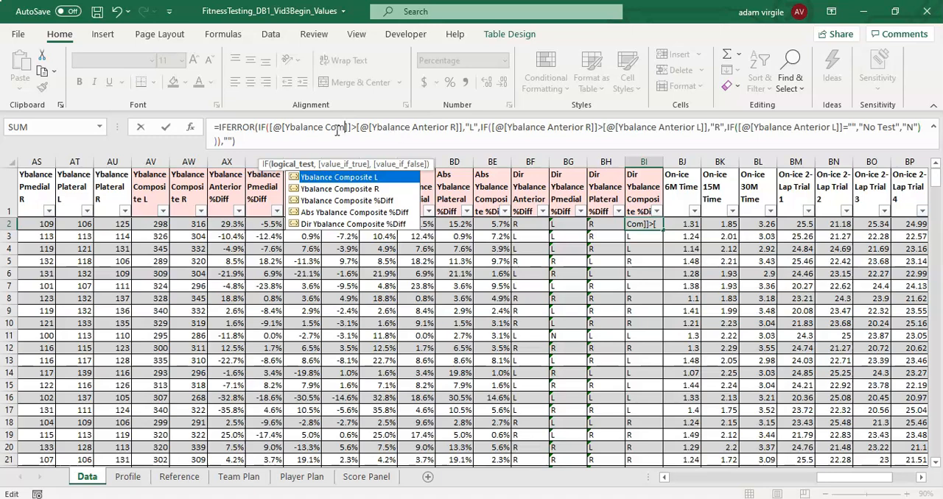
{"action": "key", "text": "Escape"}
{"action": "key", "text": "Escape"}
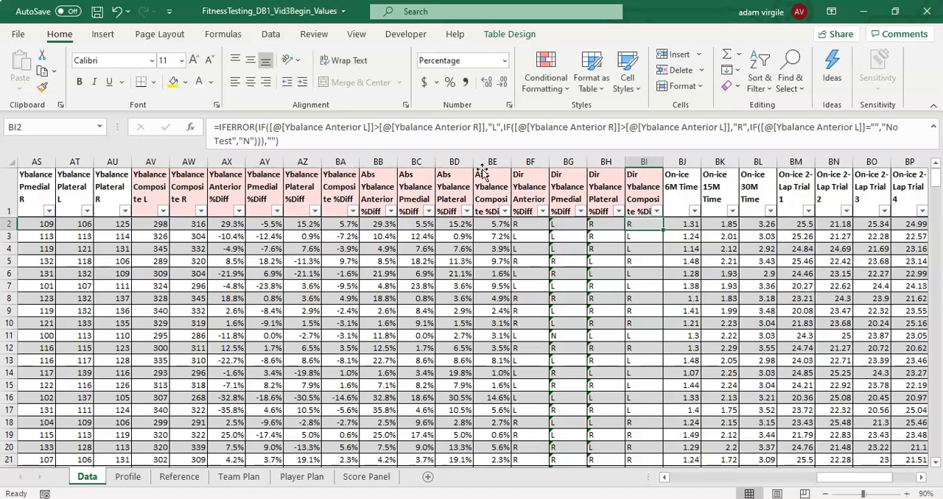
- In BI2's formula, change the first comparison's references to Ybalance Composite L and Ybalance Composite R
{"action": "left_click_drag", "start_coordinate": [328, 127], "coordinate": [366, 129]}
{"action": "type", "text": "Comp"}
{"action": "key", "text": "Tab"}
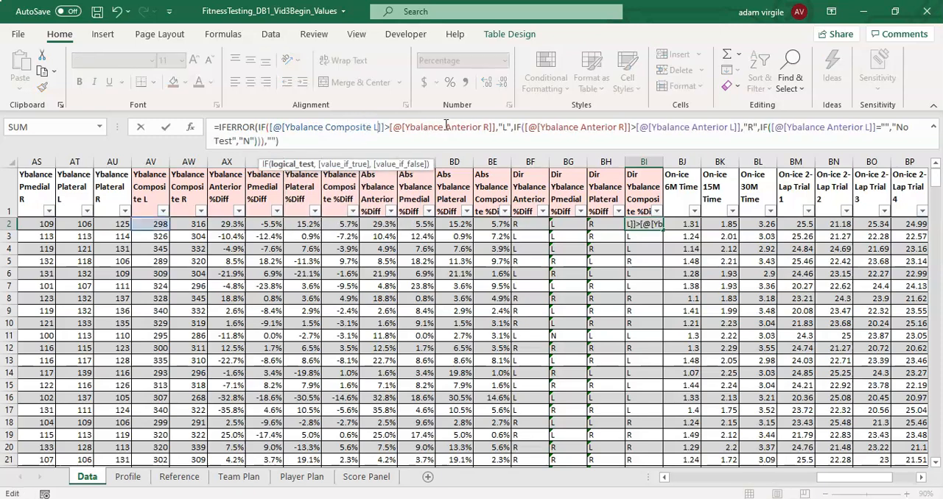
{"action": "left_click_drag", "start_coordinate": [448, 127], "coordinate": [493, 127]}
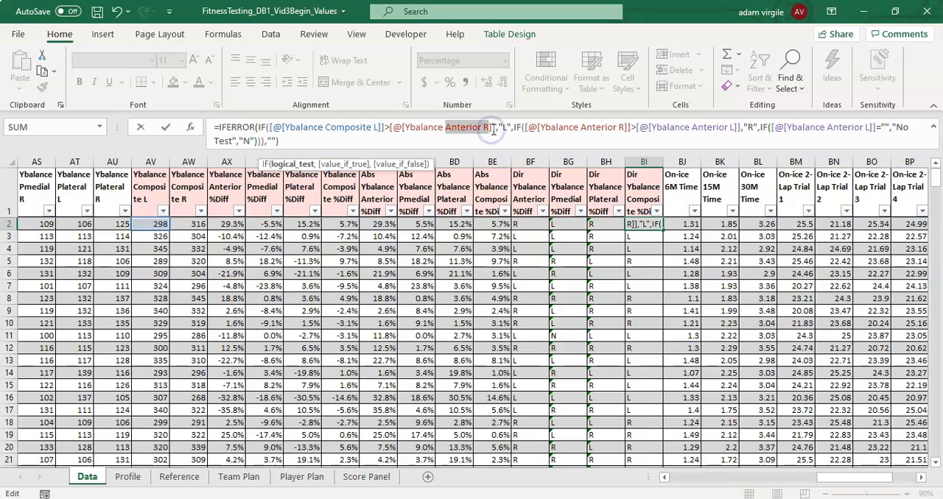
{"action": "type", "text": "Comp"}
{"action": "key", "text": "Down"}
{"action": "key", "text": "Tab"}
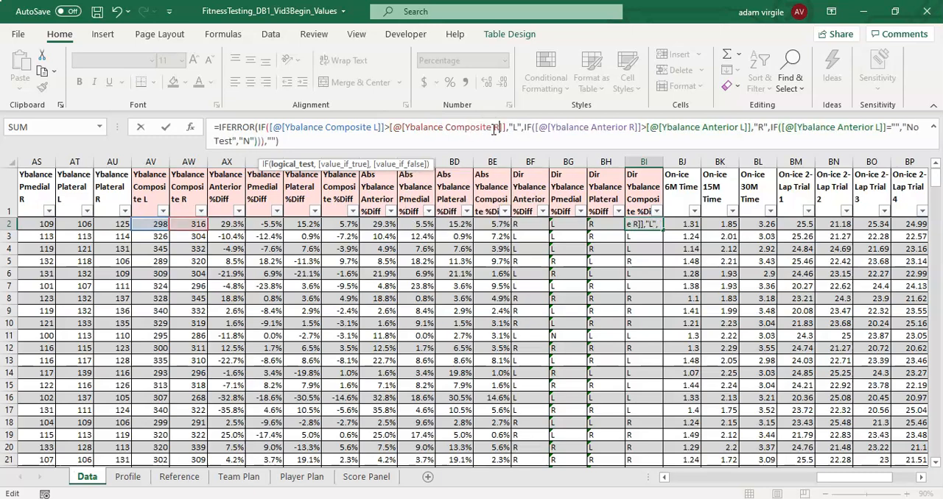
- Point the second comparison in the BI2 formula to Ybalance Composite R and Ybalance Composite L
{"action": "left_click_drag", "start_coordinate": [594, 127], "coordinate": [629, 128]}
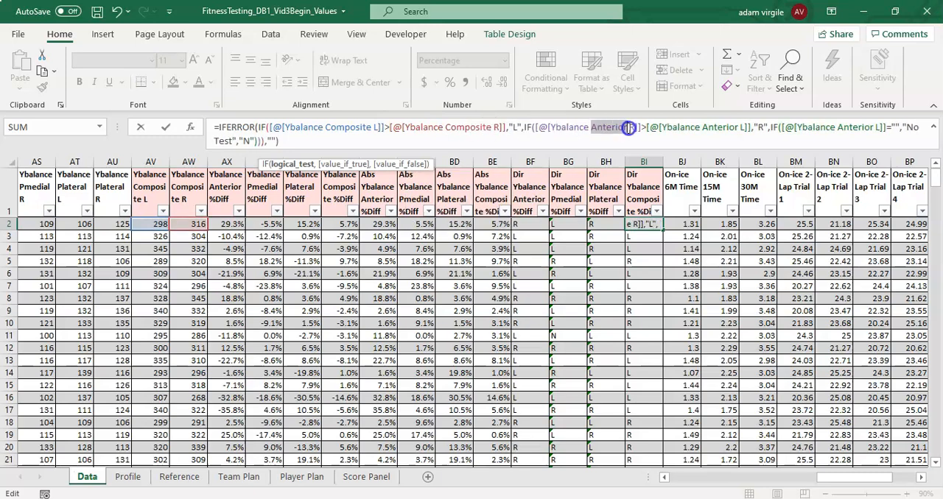
{"action": "type", "text": "Comp"}
{"action": "key", "text": "Down"}
{"action": "key", "text": "Tab"}
{"action": "left_click_drag", "start_coordinate": [717, 128], "coordinate": [756, 128]}
{"action": "type", "text": "Composi"}
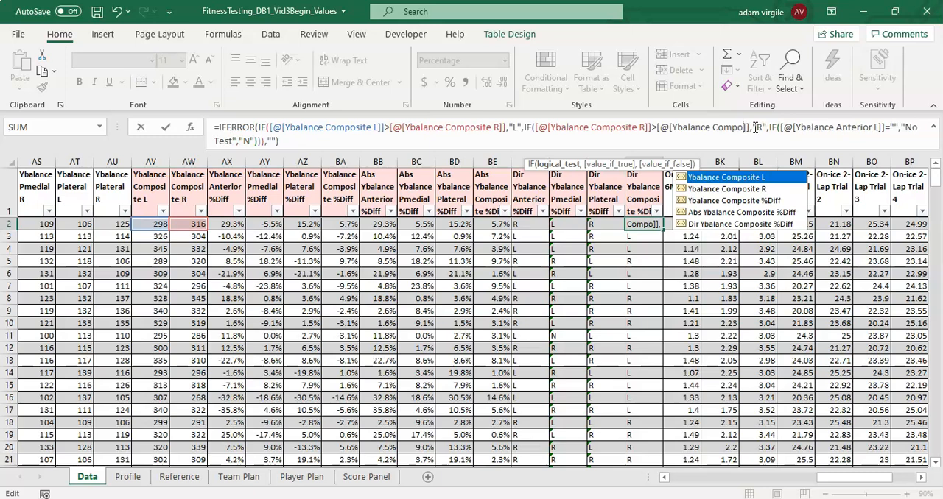
{"action": "key", "text": "Tab"}
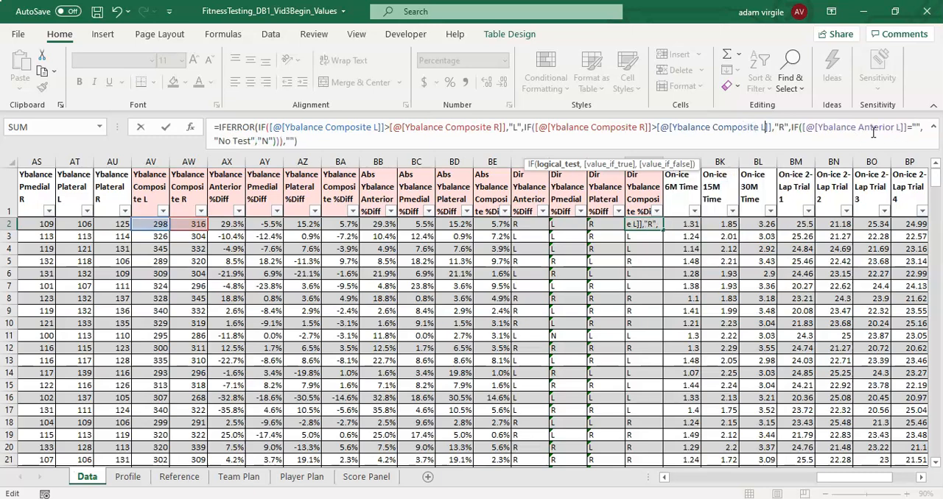
- Make the blank test in BI2 reference Ybalance Composite L, enter the formula and check it
{"action": "left_click_drag", "start_coordinate": [859, 129], "coordinate": [896, 127]}
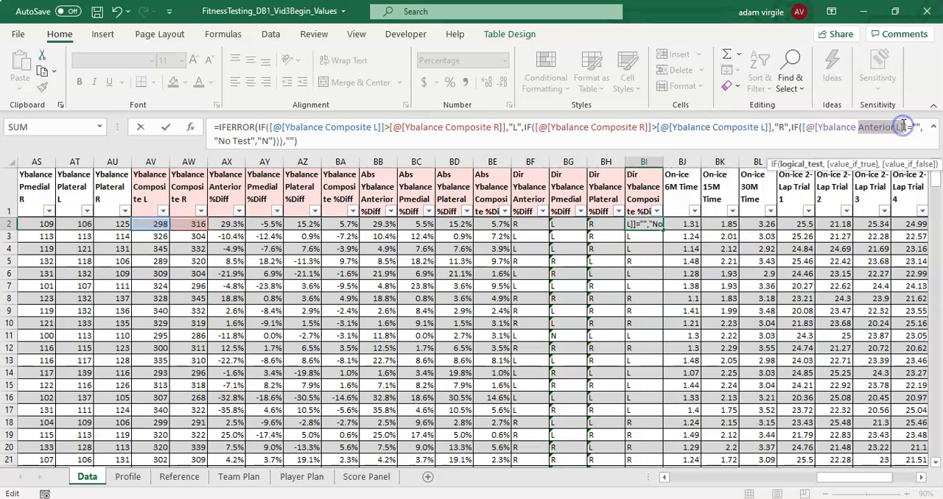
{"action": "type", "text": "Compo"}
{"action": "key", "text": "Tab"}
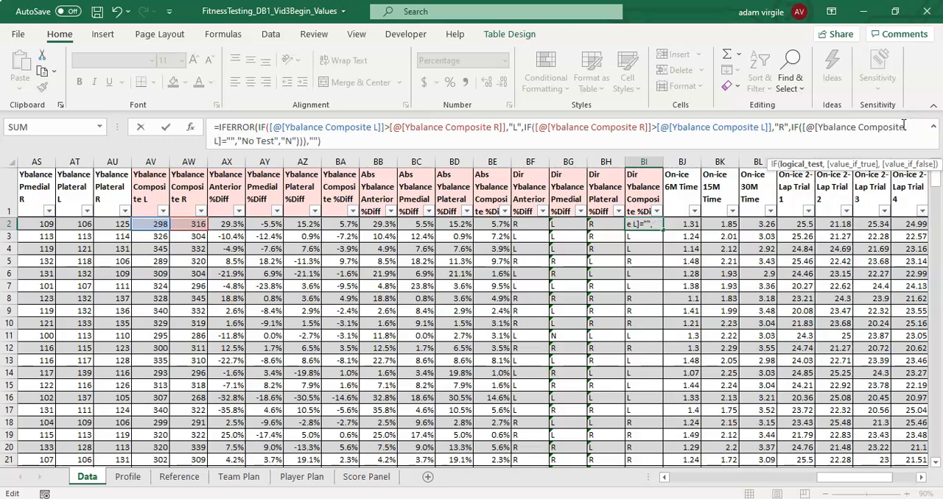
{"action": "type", "text": "]"}
{"action": "key", "text": "Return"}
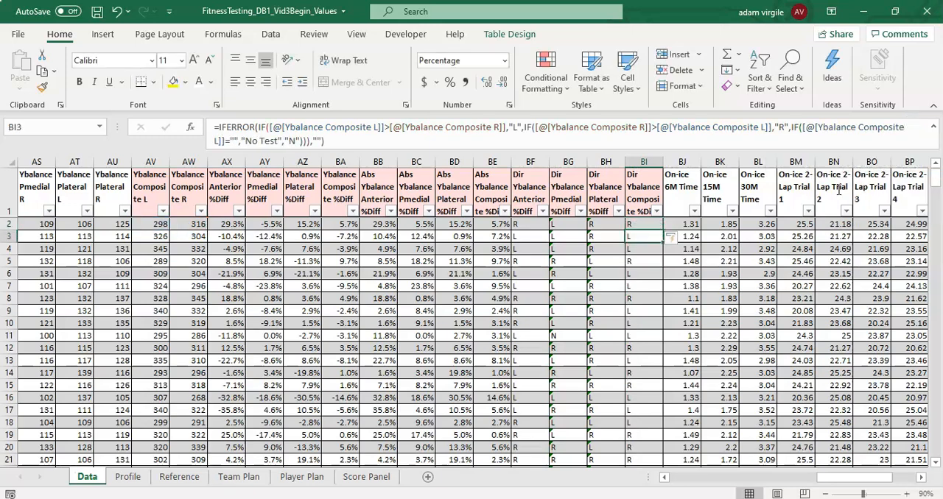
{"action": "left_click", "coordinate": [648, 221]}
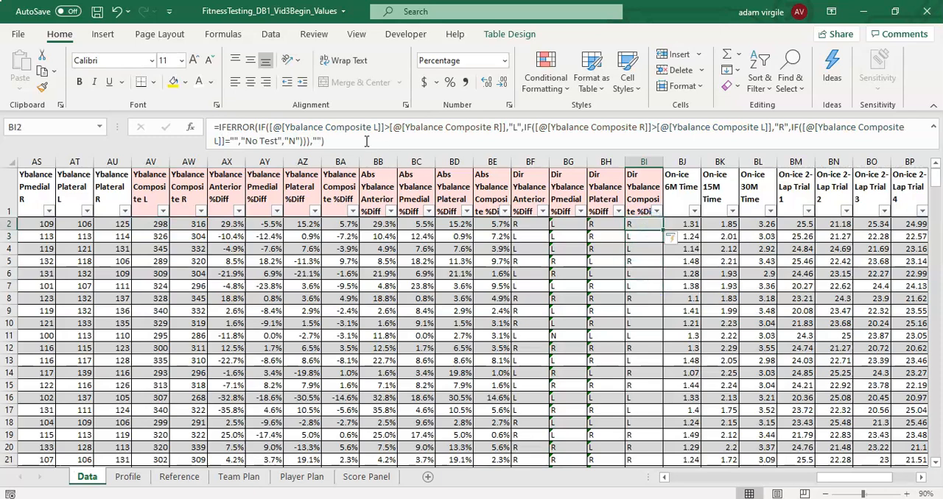
- Fill the BG2 and BH2 direction formulas down through the Pmedial and Plateral columns
{"action": "left_click", "coordinate": [603, 227]}
{"action": "left_click_drag", "start_coordinate": [555, 224], "coordinate": [609, 226]}
{"action": "left_click", "coordinate": [576, 251]}
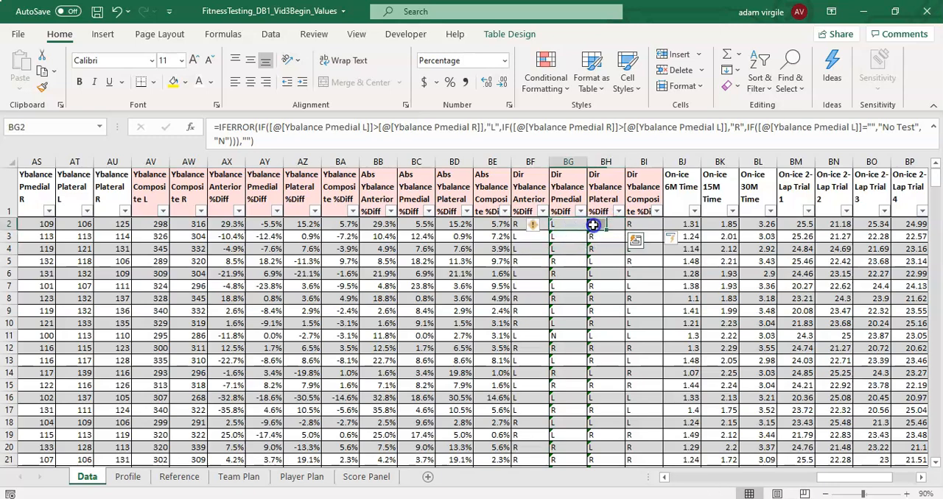
{"action": "double_click", "coordinate": [625, 230]}
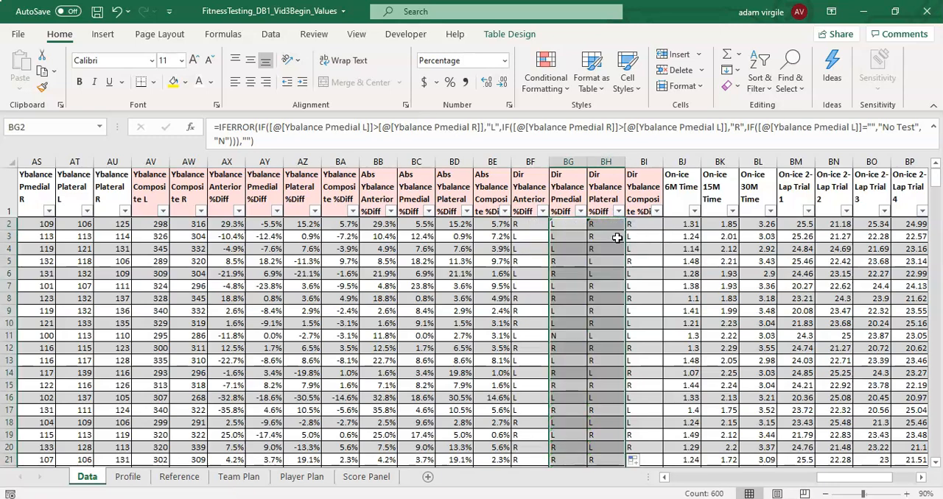
{"action": "left_click", "coordinate": [600, 261]}
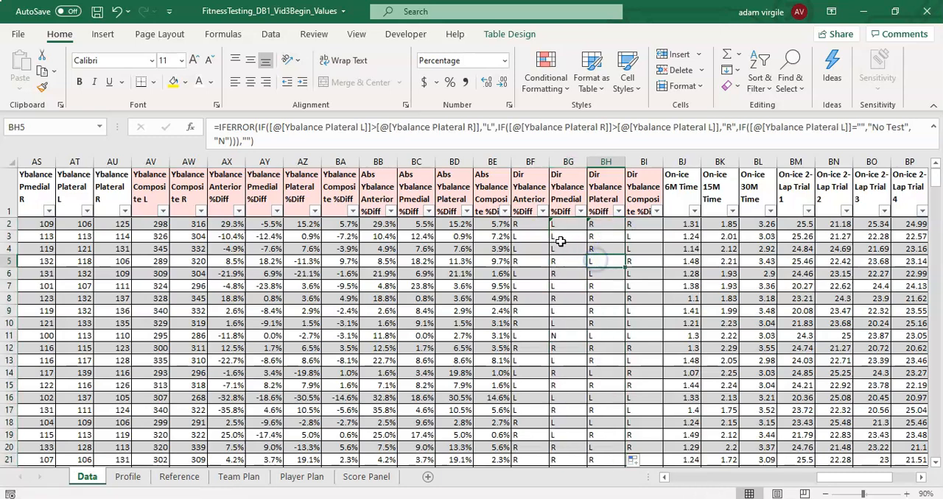
- Copy the Pmedial and Plateral direction formulas from BG3:BH3 up into row 2 and check BH5
{"action": "left_click", "coordinate": [562, 225]}
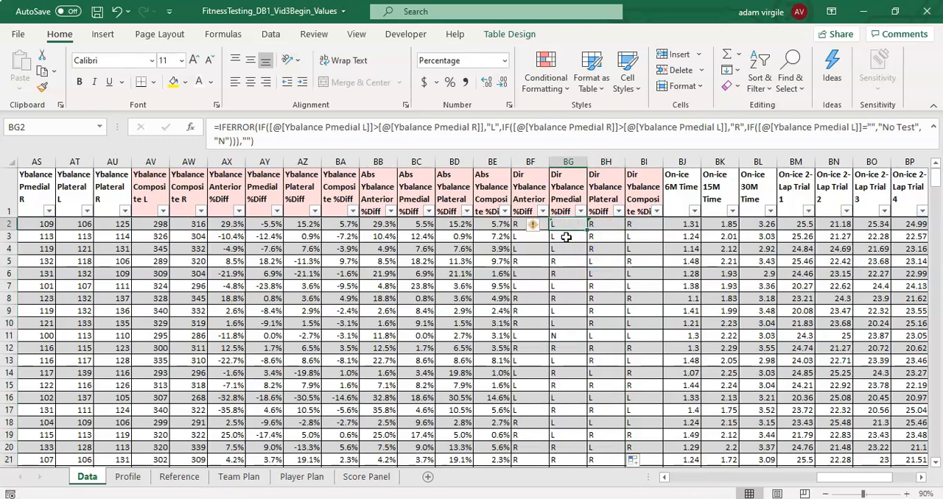
{"action": "left_click_drag", "start_coordinate": [562, 237], "coordinate": [605, 234]}
{"action": "left_click", "coordinate": [566, 232]}
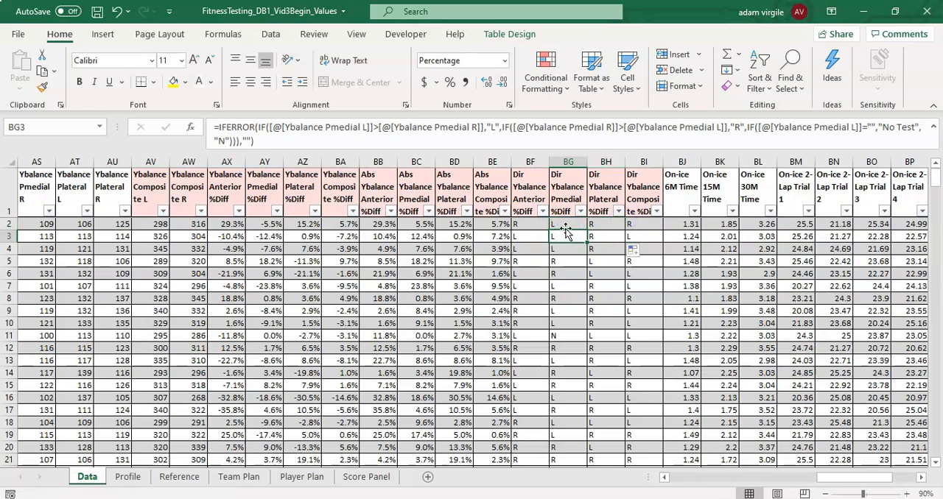
{"action": "left_click", "coordinate": [614, 265]}
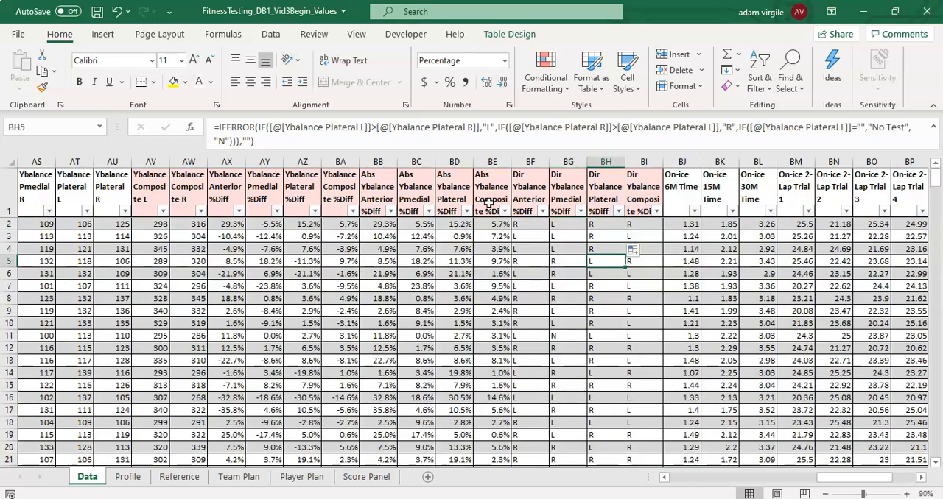
{"action": "left_click", "coordinate": [117, 11]}
{"action": "left_click", "coordinate": [602, 252]}
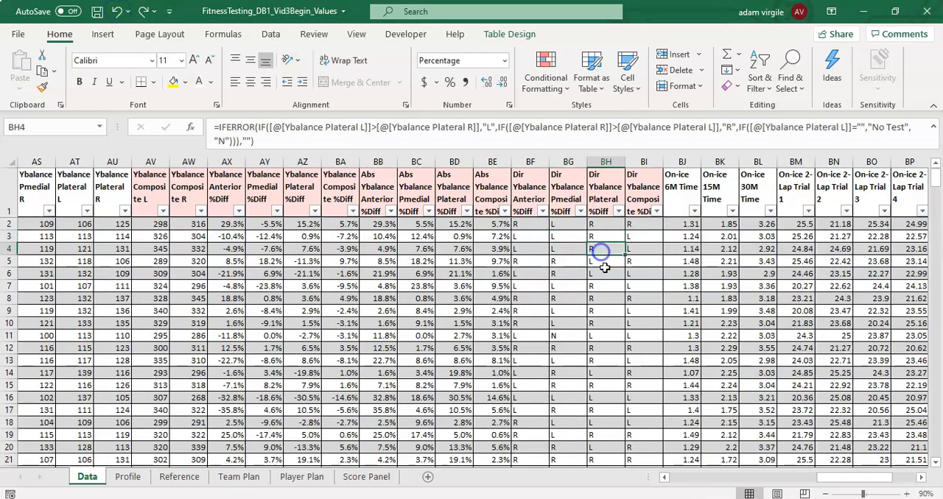
{"action": "left_click_drag", "start_coordinate": [567, 236], "coordinate": [605, 236]}
{"action": "left_click", "coordinate": [604, 261]}
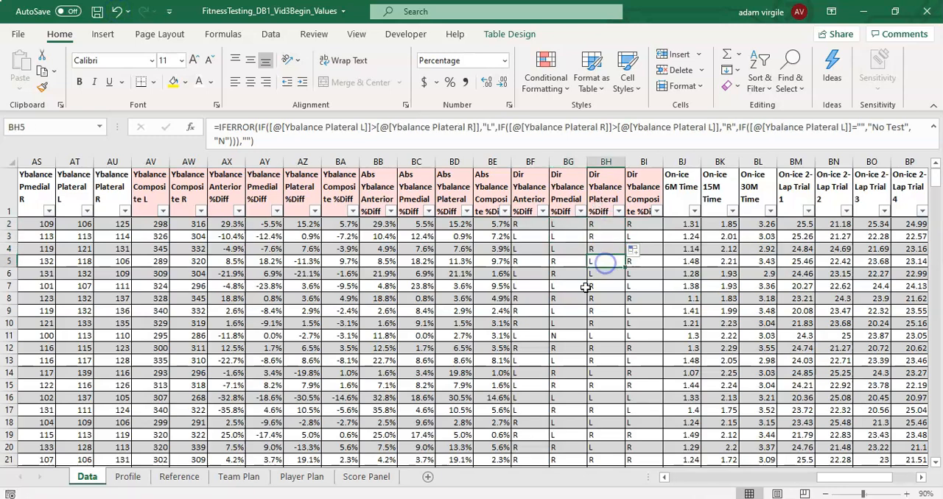
- Insert a third nested IF before "N" in AJ2's direction formula, testing whether Iso Leg Press L equals ""
{"action": "left_click_drag", "start_coordinate": [837, 479], "coordinate": [769, 481]}
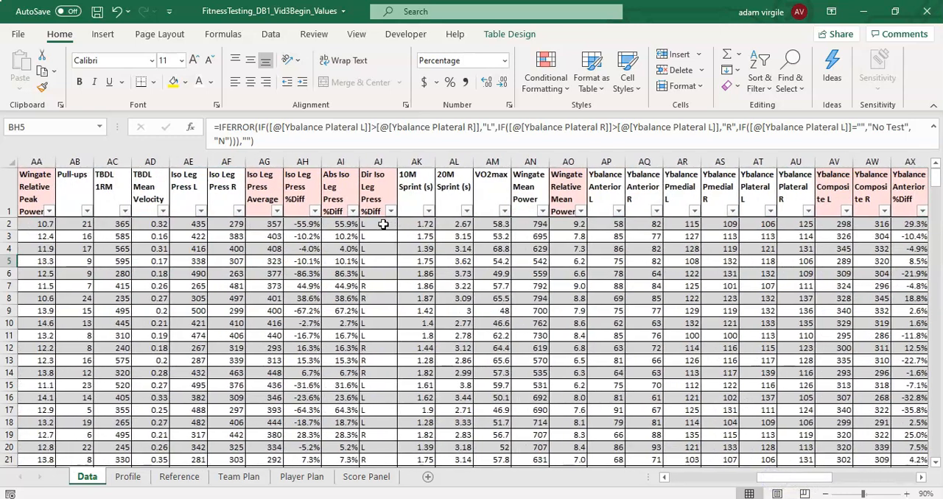
{"action": "left_click", "coordinate": [380, 223]}
{"action": "left_click", "coordinate": [650, 128]}
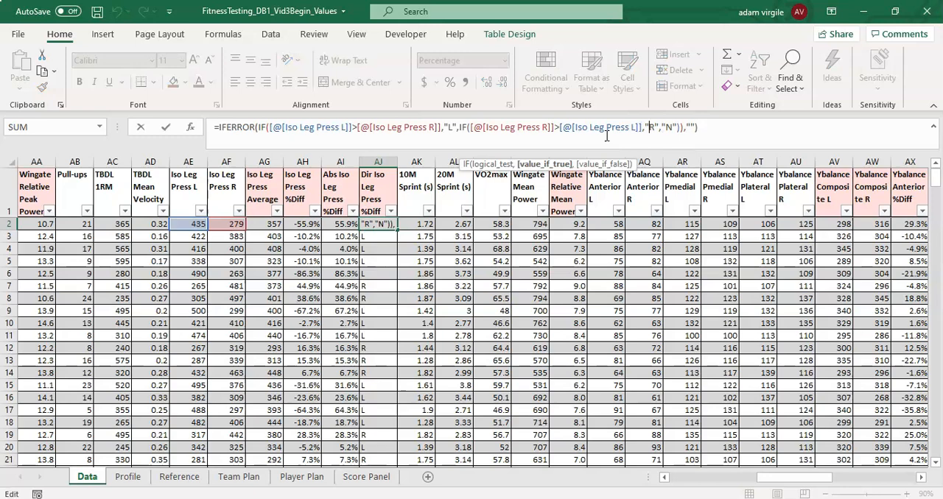
{"action": "left_click", "coordinate": [662, 128]}
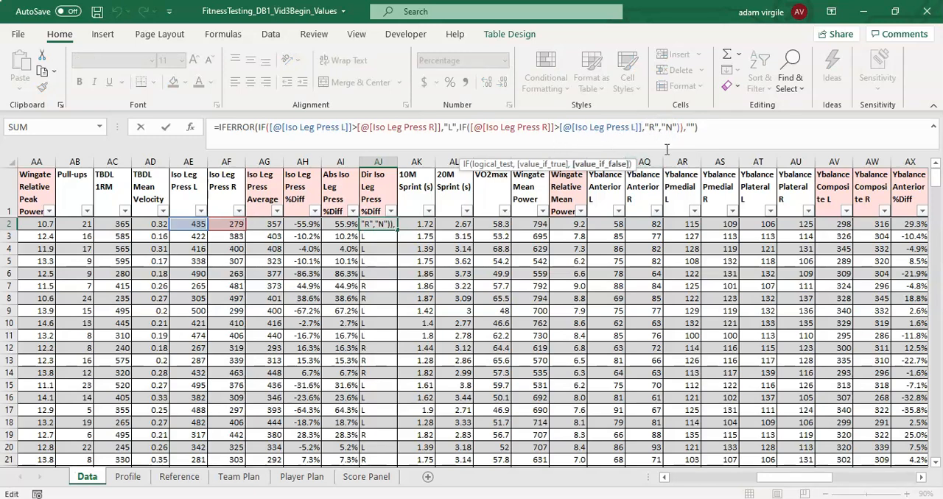
{"action": "type", "text": "IF("}
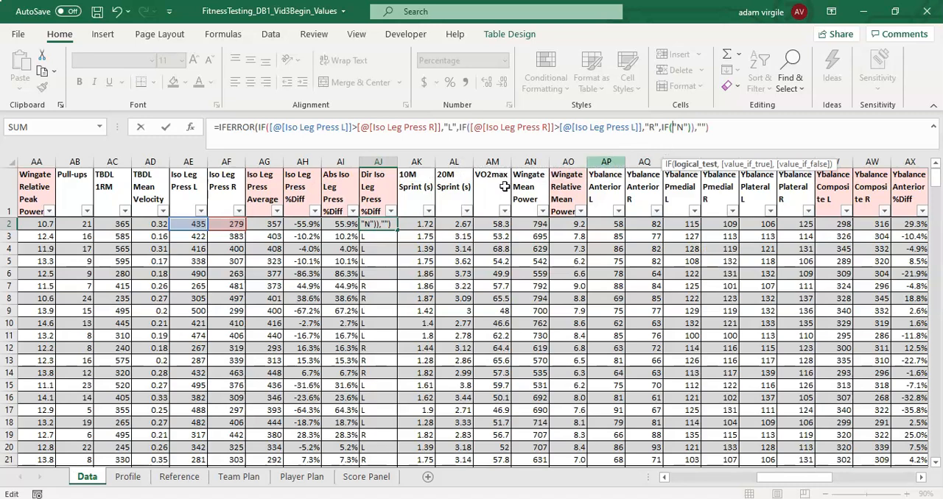
{"action": "left_click", "coordinate": [190, 225]}
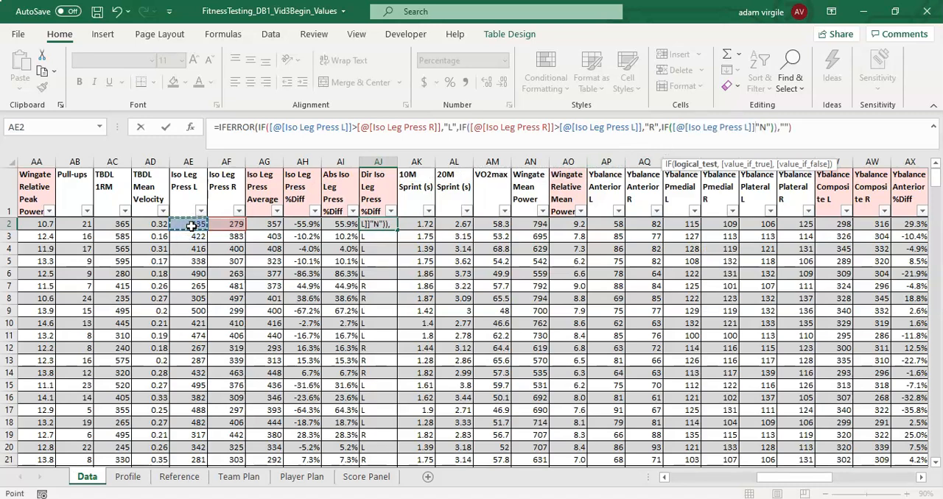
{"action": "type", "text": "=\"\""}
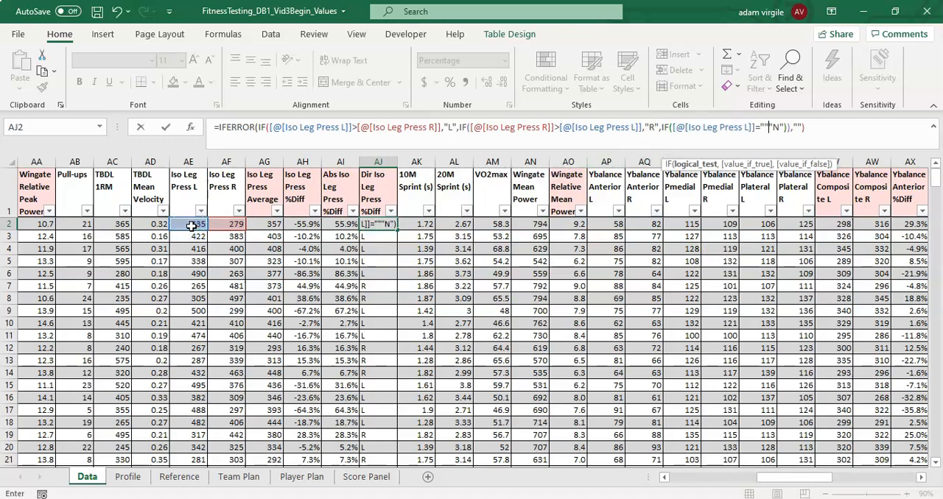
{"action": "type", "text": ",\"No Test"}
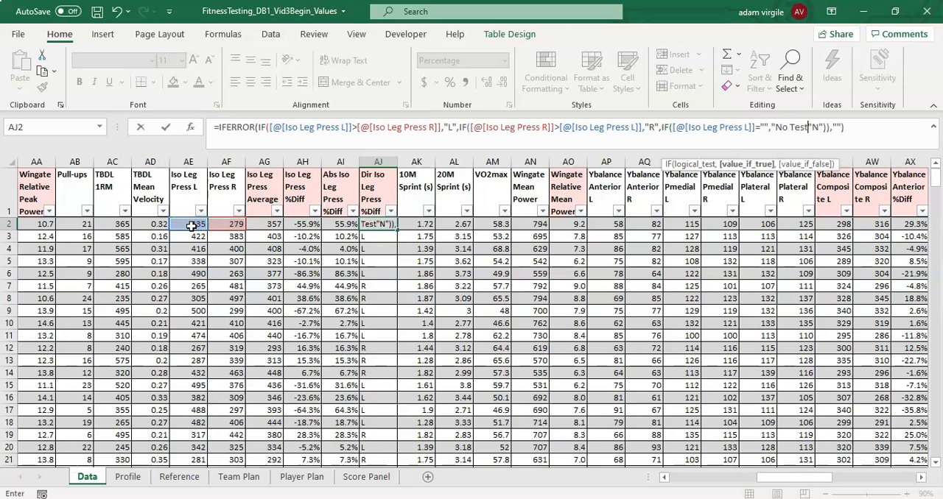
{"action": "type", "text": "\","}
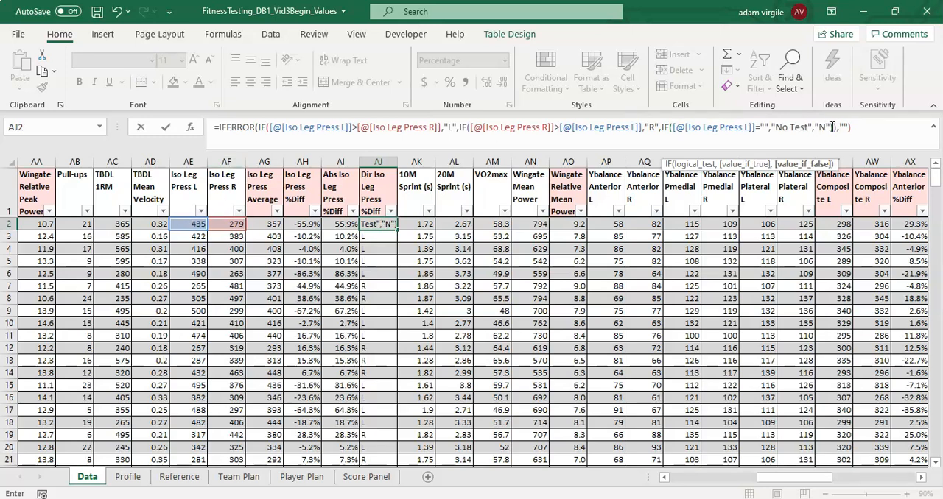
- Complete the nested IF in AJ2 so it returns "No Test" when true and "N" otherwise, and enter the formula
{"action": "left_click", "coordinate": [833, 128]}
{"action": "type", "text": ")"}
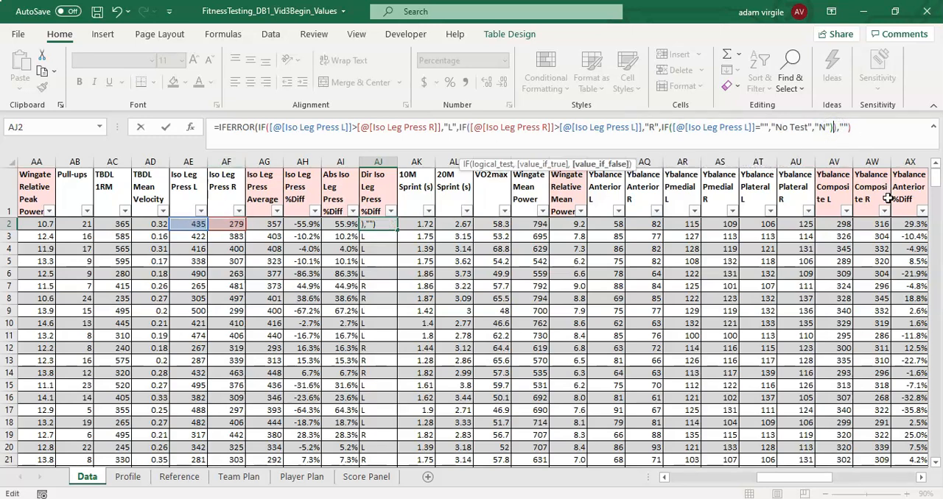
{"action": "type", "text": ")"}
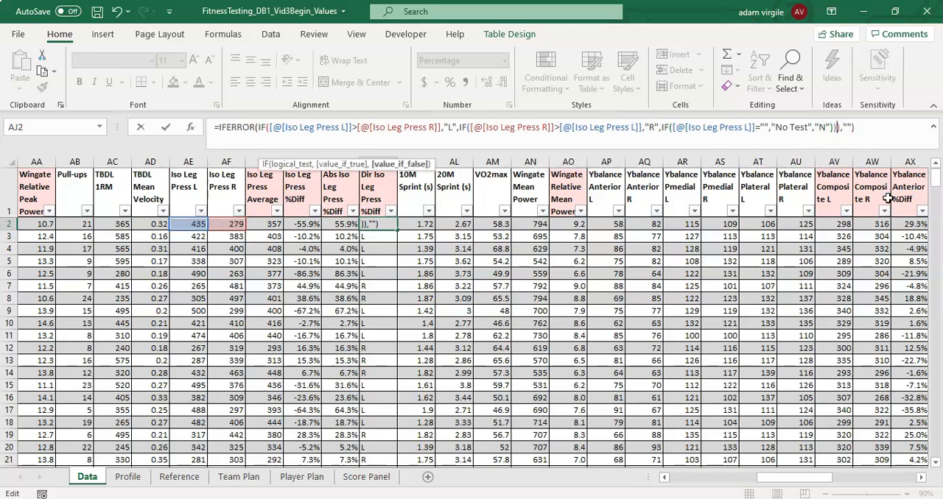
{"action": "key", "text": "Return"}
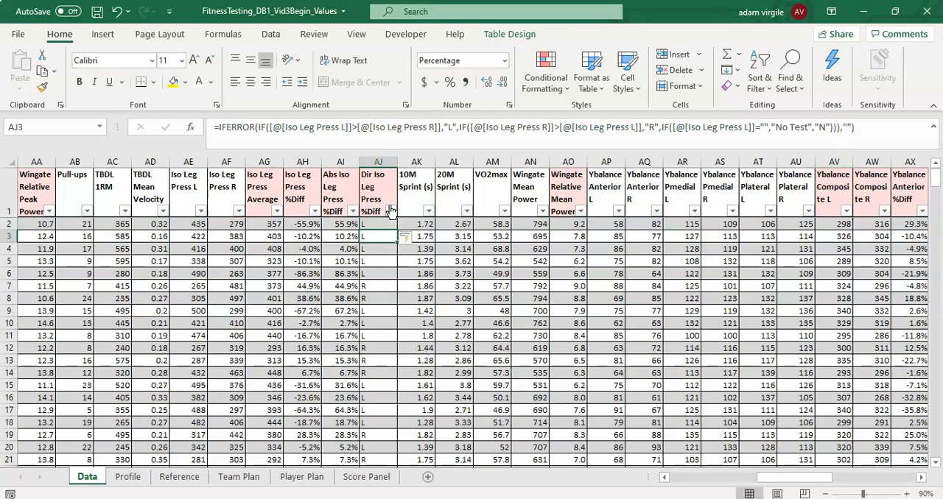
- Filter the Dir Iso Leg Press %Diff column to show only the N and No Test rows
{"action": "left_click", "coordinate": [391, 212]}
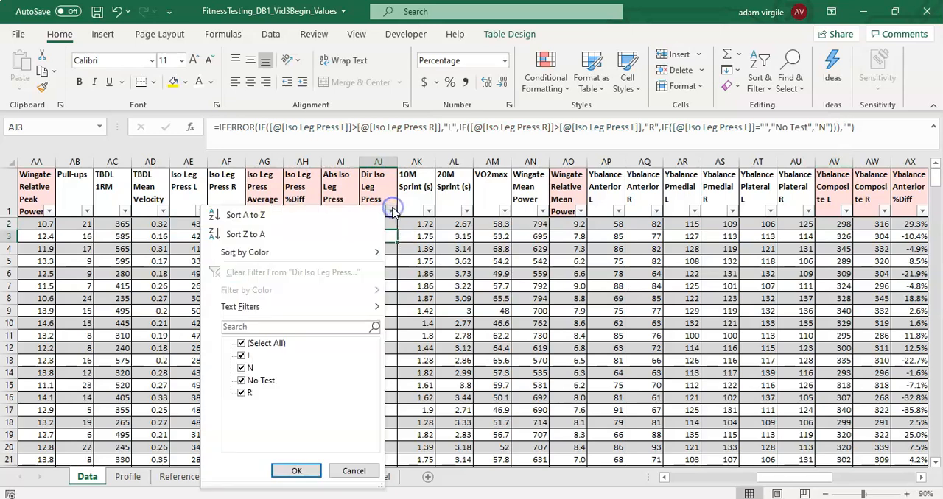
{"action": "left_click", "coordinate": [243, 344]}
{"action": "left_click", "coordinate": [247, 380]}
{"action": "left_click", "coordinate": [243, 368]}
{"action": "left_click", "coordinate": [294, 471]}
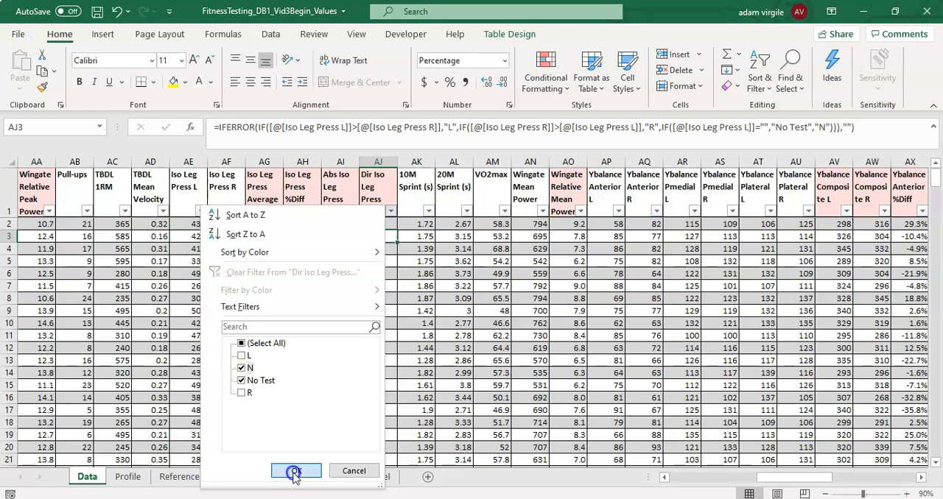
- Check the filtered N and No Test rows, comparing the Iso Leg Press %Diff and direction formulas in rows 172 and 145
{"action": "left_click", "coordinate": [350, 299]}
{"action": "left_click", "coordinate": [372, 261]}
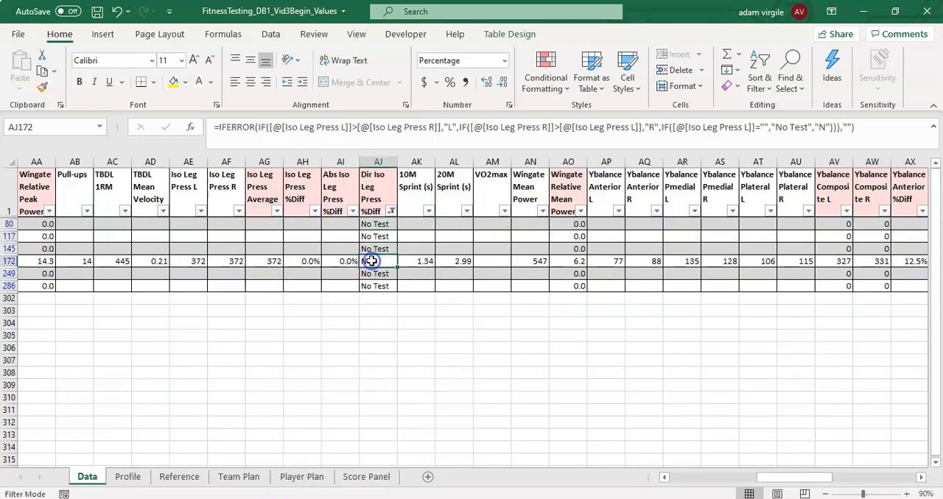
{"action": "left_click", "coordinate": [305, 262]}
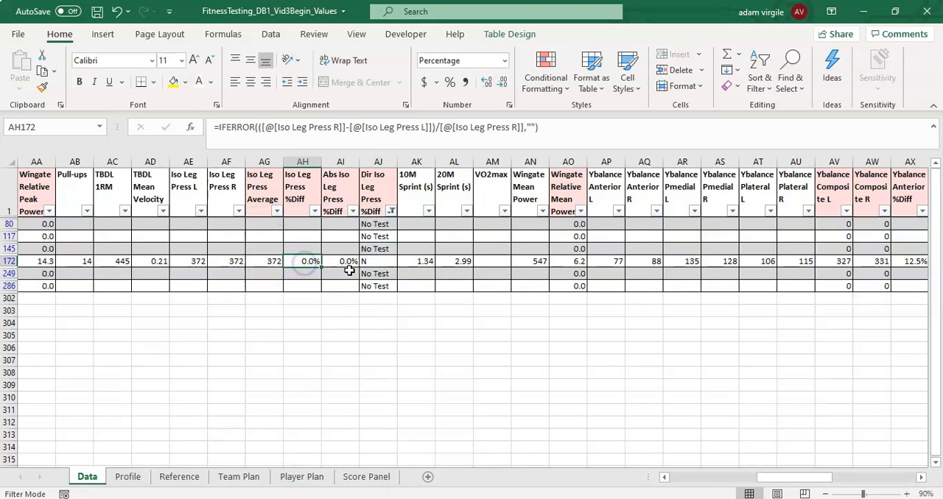
{"action": "left_click", "coordinate": [382, 251]}
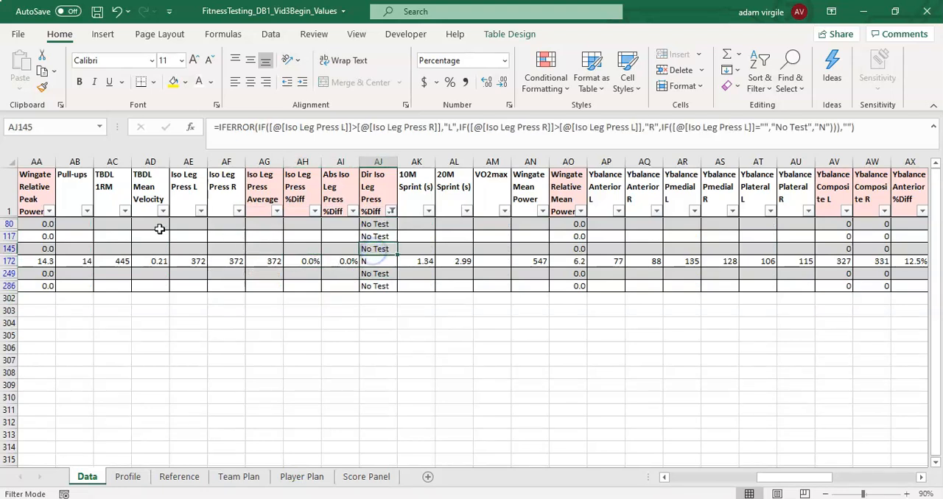
- Clear the filter from the Dir Iso Leg Press %Diff column
{"action": "left_click", "coordinate": [391, 212]}
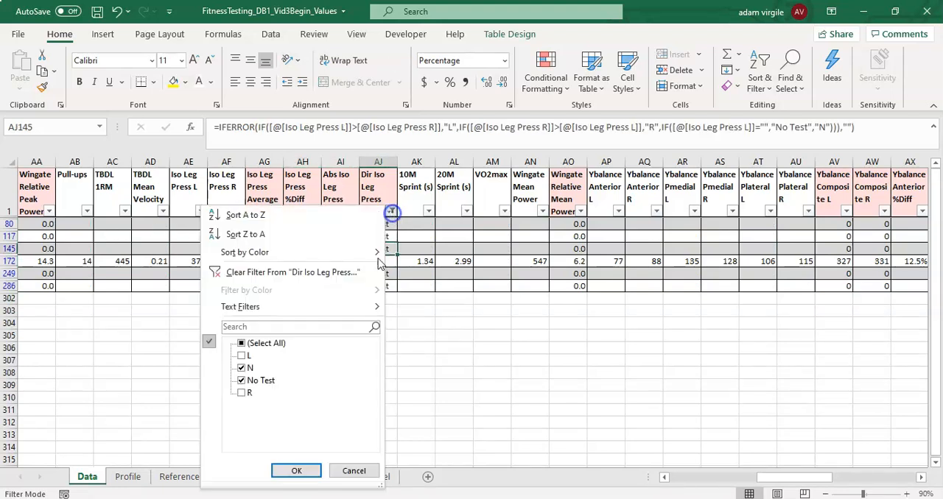
{"action": "left_click", "coordinate": [341, 271]}
{"action": "left_click", "coordinate": [400, 248]}
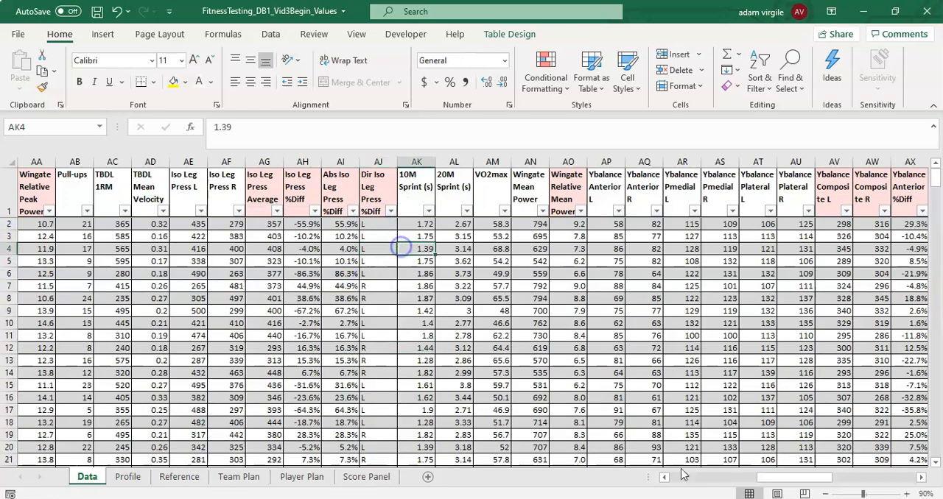
- Review the absolute and direction Ybalance %Diff columns on the Data sheet
{"action": "left_click_drag", "start_coordinate": [803, 477], "coordinate": [890, 470]}
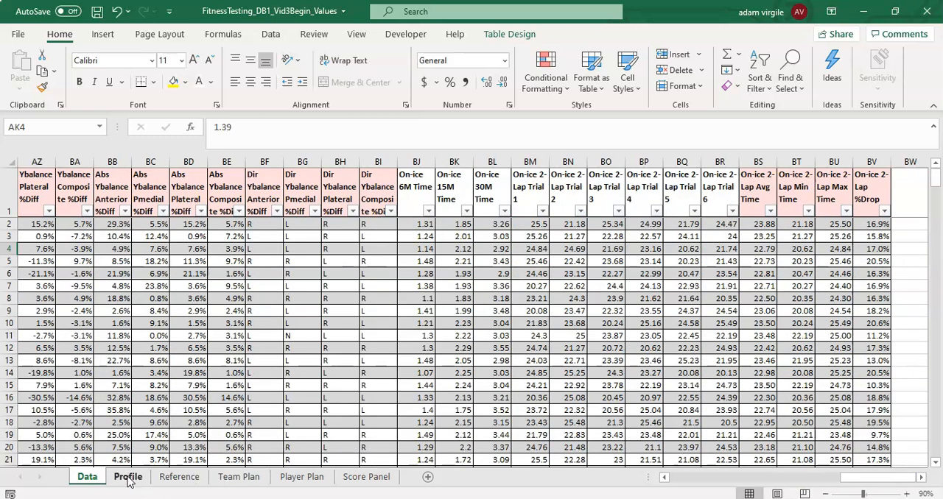
{"action": "left_click_drag", "start_coordinate": [147, 193], "coordinate": [315, 190]}
{"action": "left_click", "coordinate": [316, 193]}
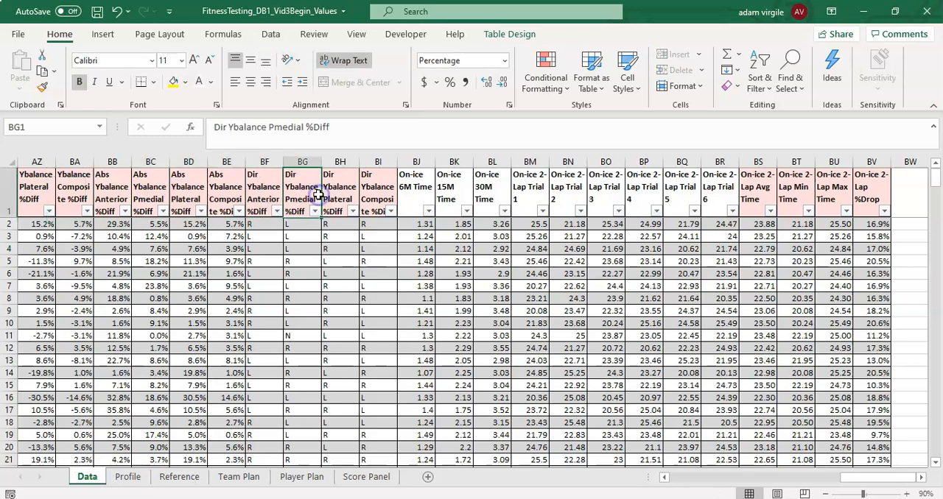
- Inspect the row 4 average formulas on the Score Panel sheet for CMJ Average, Ybalance Composite L and R, and Ybalance Anterior %Diff
{"action": "left_click", "coordinate": [354, 479]}
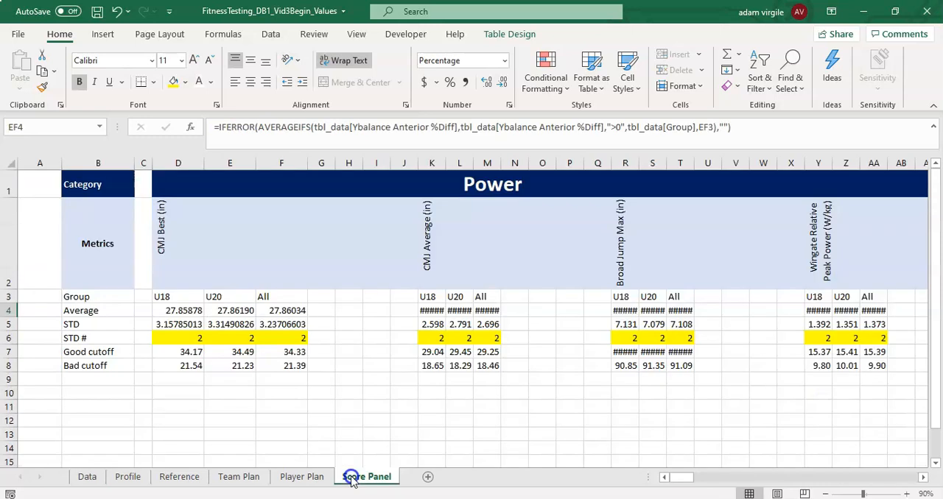
{"action": "left_click", "coordinate": [445, 313]}
{"action": "left_click_drag", "start_coordinate": [682, 478], "coordinate": [836, 473]}
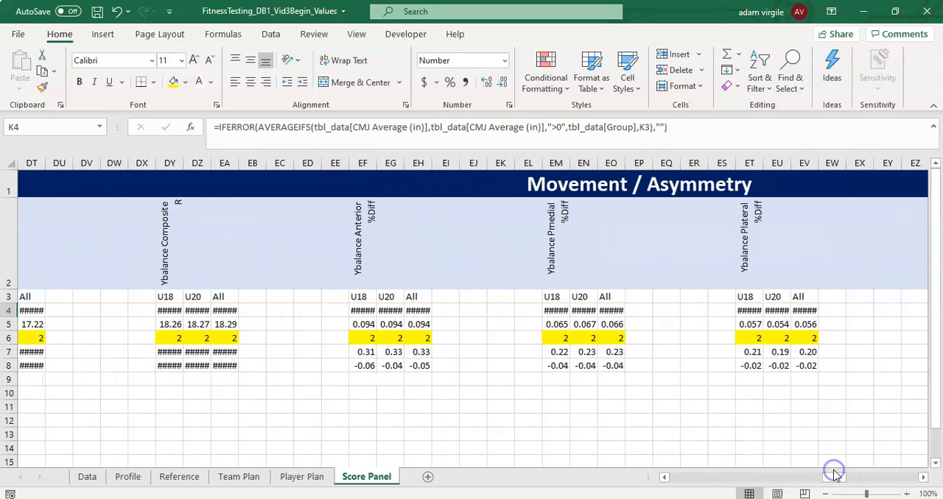
{"action": "left_click", "coordinate": [170, 310]}
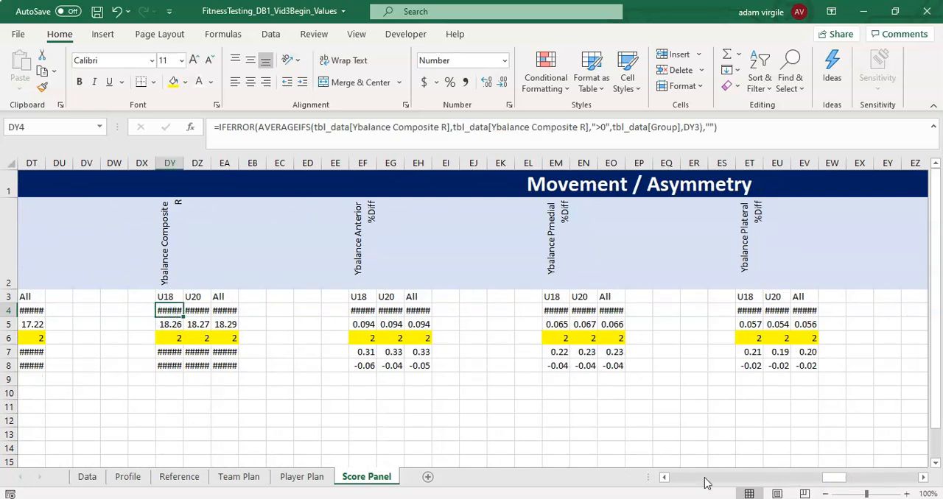
{"action": "left_click_drag", "start_coordinate": [831, 479], "coordinate": [822, 478]}
{"action": "left_click", "coordinate": [168, 310]}
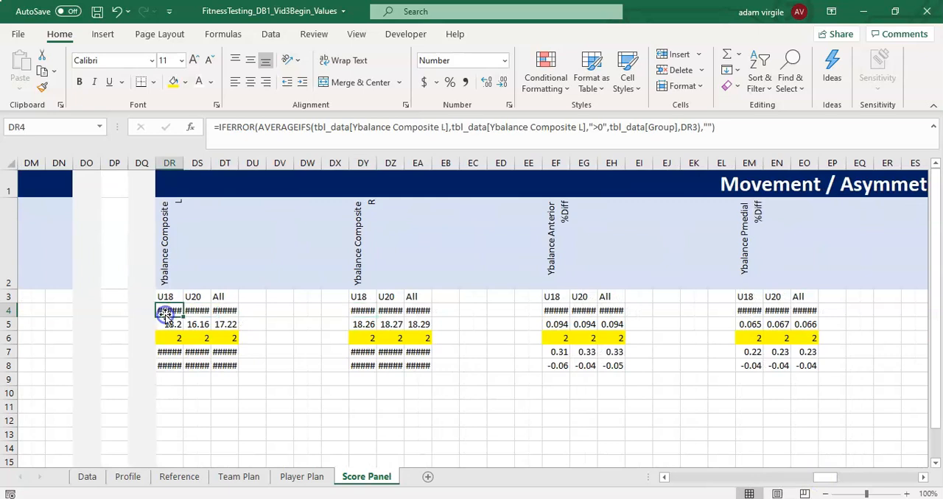
{"action": "left_click", "coordinate": [367, 310]}
{"action": "left_click", "coordinate": [416, 311]}
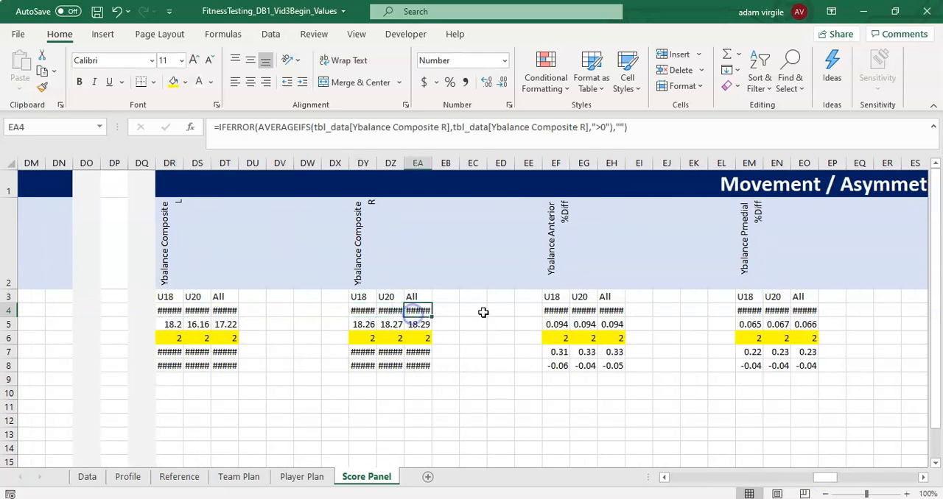
{"action": "left_click", "coordinate": [559, 309]}
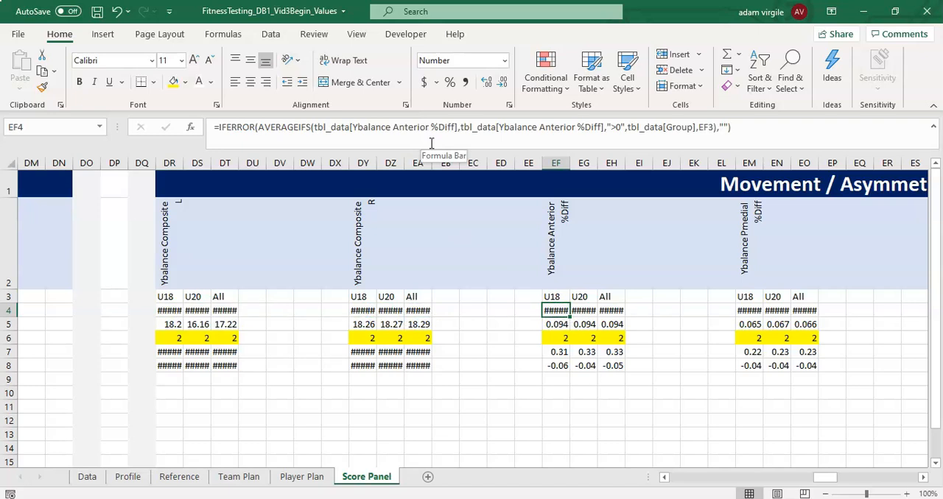
{"action": "left_click", "coordinate": [356, 127]}
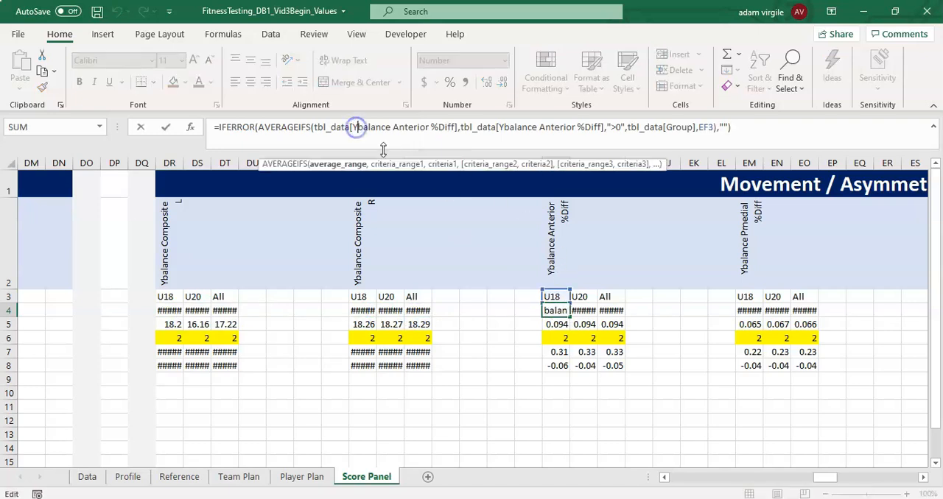
{"action": "left_click", "coordinate": [354, 126]}
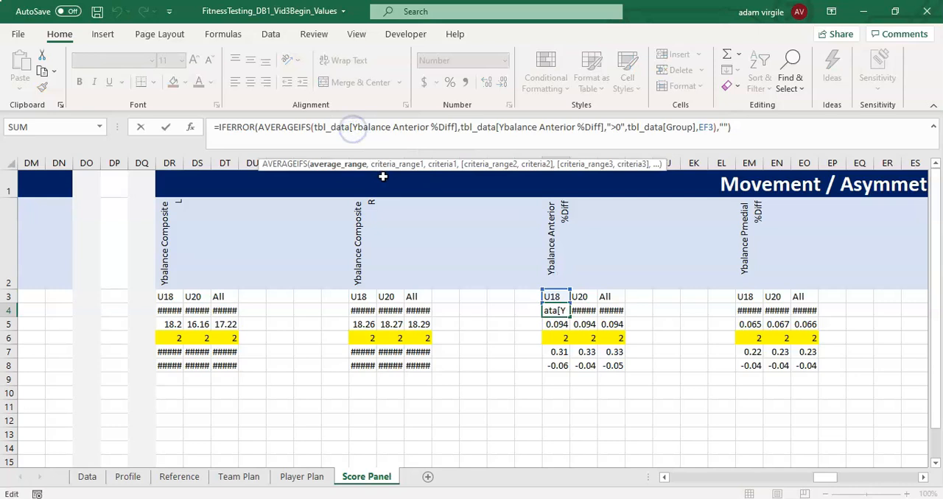
{"action": "type", "text": "'"}
{"action": "key", "text": "Escape"}
- Replace all "YBalance" with "Abs YBalance" in the %Diff average and STD formulas in EF4:FC5
{"action": "left_click_drag", "start_coordinate": [556, 311], "coordinate": [820, 324]}
{"action": "left_click", "coordinate": [800, 89]}
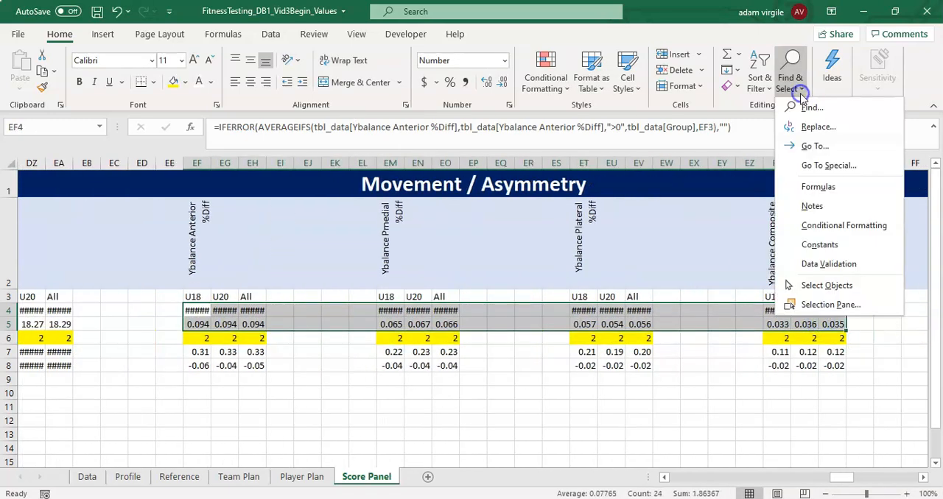
{"action": "left_click", "coordinate": [810, 128]}
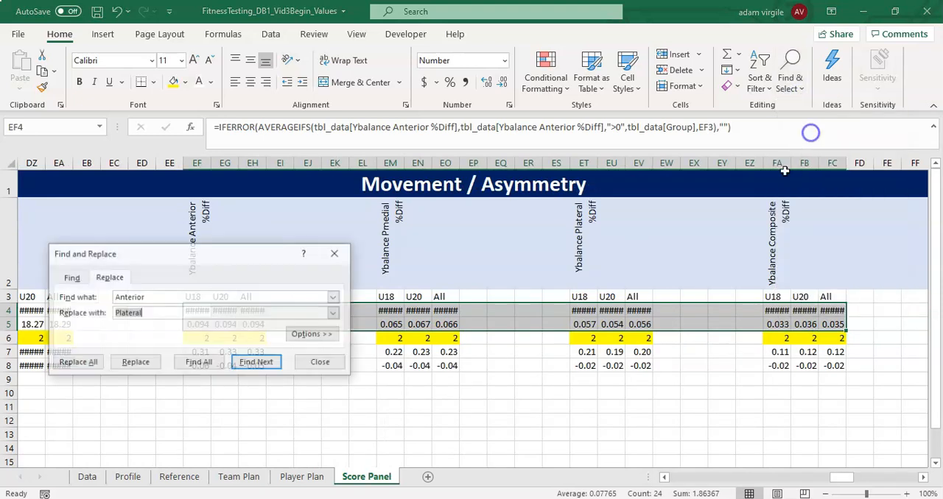
{"action": "double_click", "coordinate": [154, 297]}
{"action": "type", "text": "YBalance"}
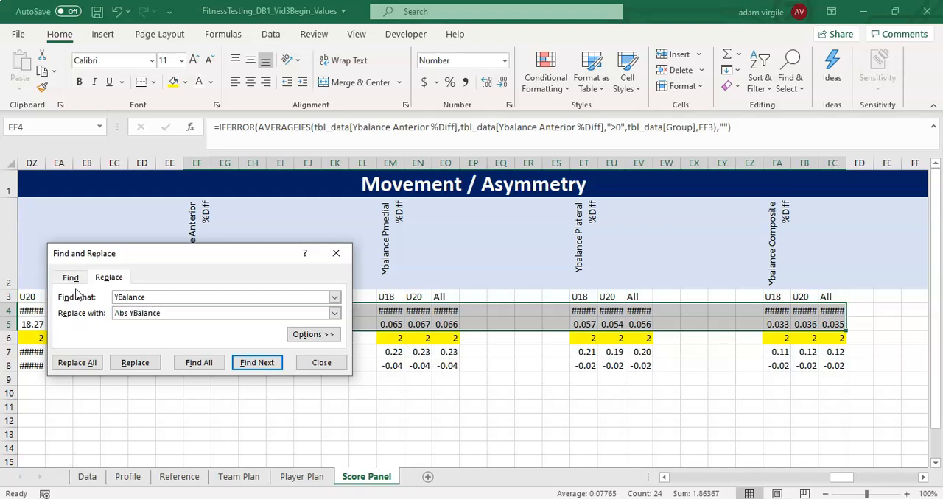
{"action": "left_click", "coordinate": [82, 367]}
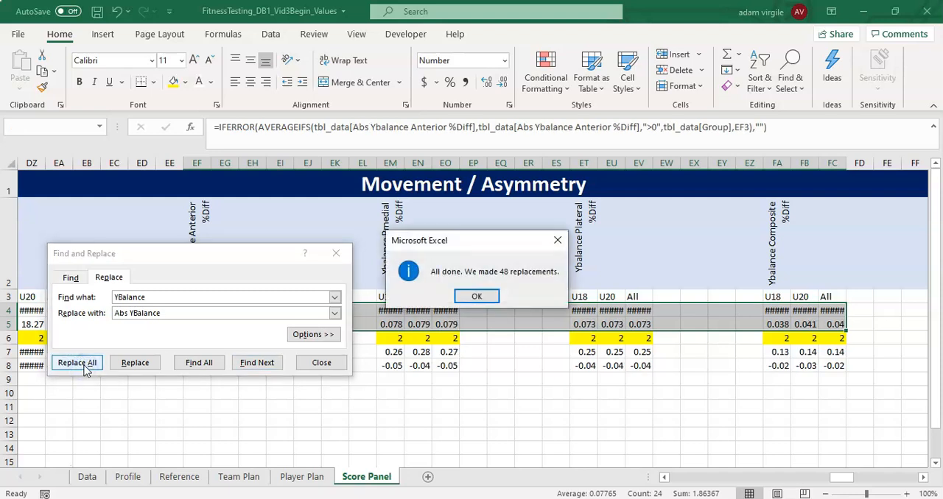
{"action": "left_click", "coordinate": [477, 298]}
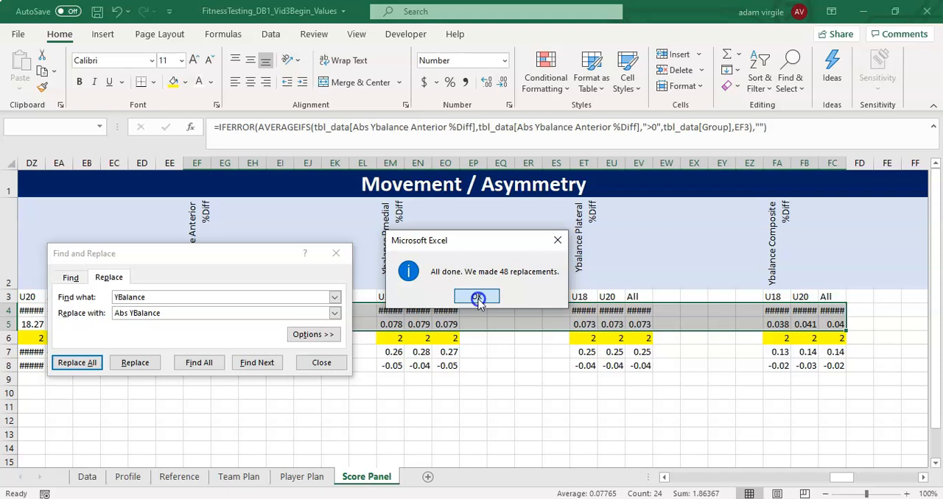
{"action": "left_click", "coordinate": [344, 258]}
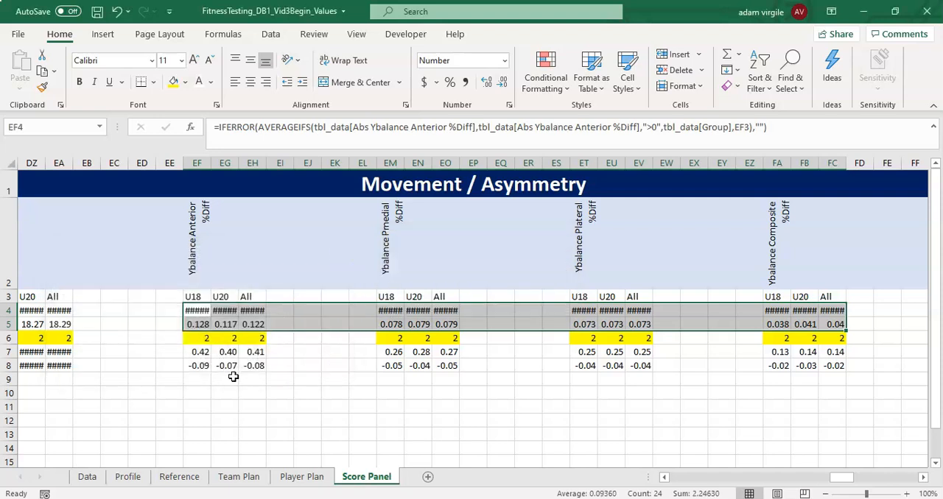
- Widen column EF slightly and check the U20 average formula and STD # cells for Ybalance Anterior %Diff
{"action": "left_click", "coordinate": [203, 311]}
{"action": "mouse_move", "coordinate": [210, 163]}
{"action": "left_mouse_down"}
{"action": "mouse_move", "coordinate": [225, 163]}
{"action": "mouse_move", "coordinate": [217, 163]}
{"action": "left_mouse_up"}
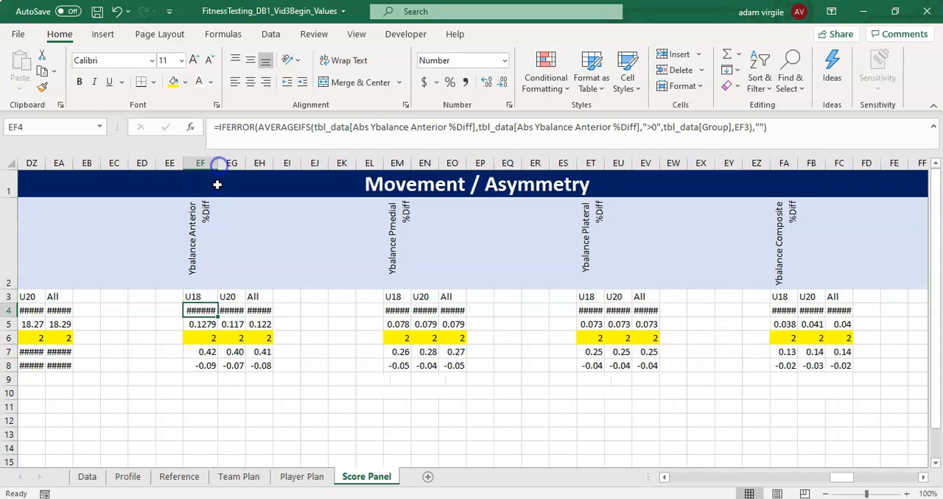
{"action": "left_click", "coordinate": [231, 324]}
{"action": "left_click", "coordinate": [231, 310]}
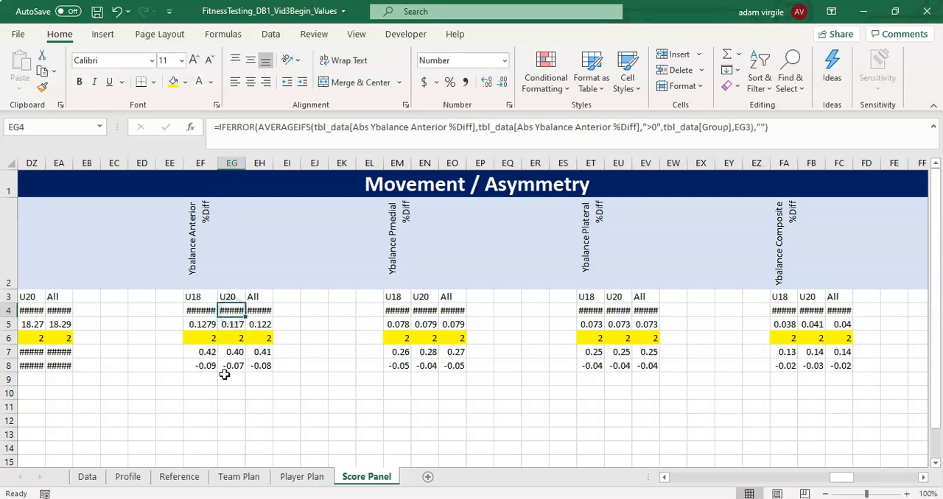
{"action": "left_click_drag", "start_coordinate": [208, 345], "coordinate": [255, 339]}
{"action": "left_click", "coordinate": [257, 338]}
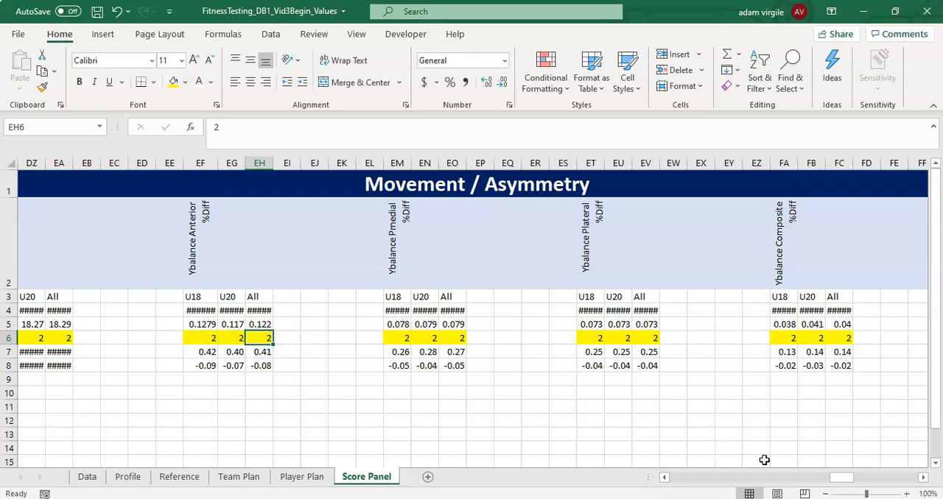
- Inspect the U18 and U20 STD formulas under Iso Leg Press %Diff
{"action": "left_click_drag", "start_coordinate": [835, 483], "coordinate": [849, 482]}
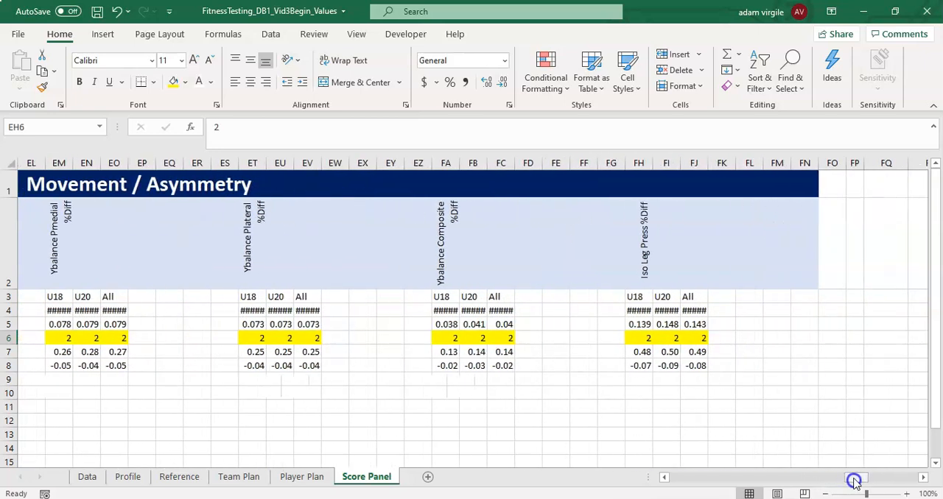
{"action": "left_click", "coordinate": [649, 327]}
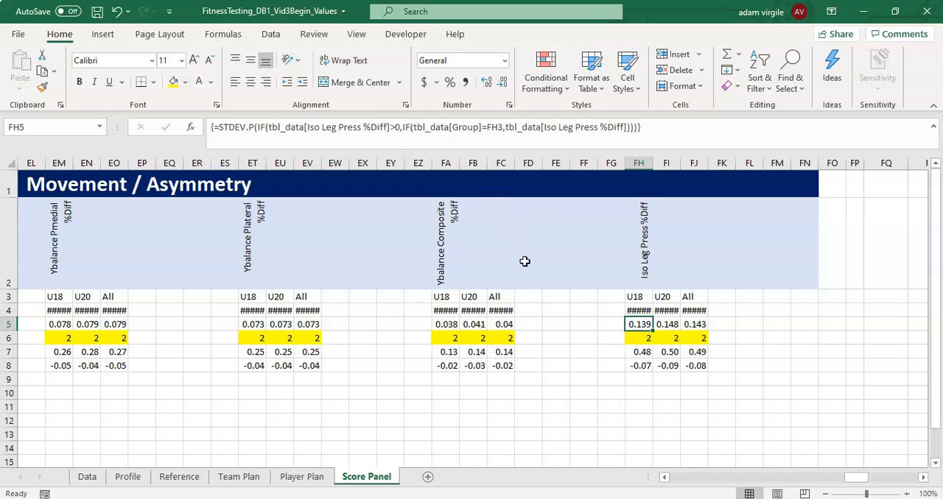
{"action": "left_click", "coordinate": [658, 329]}
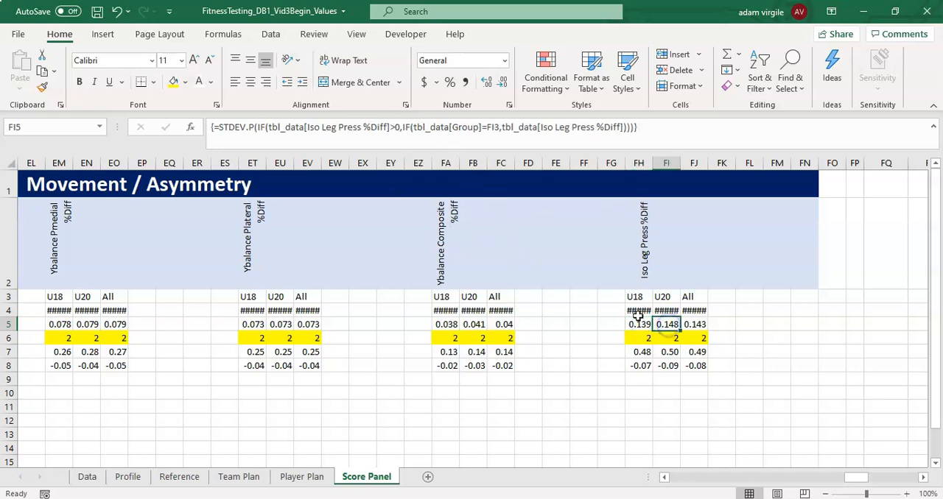
- Replace all "Iso" with "Abs Iso" in the Iso Leg Press %Diff average and STD formulas in FH4:FJ5
{"action": "left_click_drag", "start_coordinate": [631, 312], "coordinate": [697, 324]}
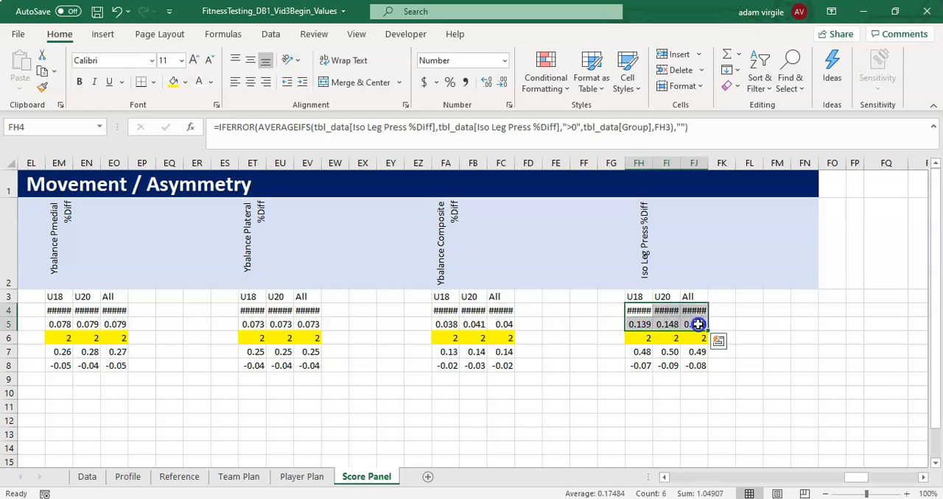
{"action": "left_click", "coordinate": [779, 89]}
{"action": "left_click", "coordinate": [811, 124]}
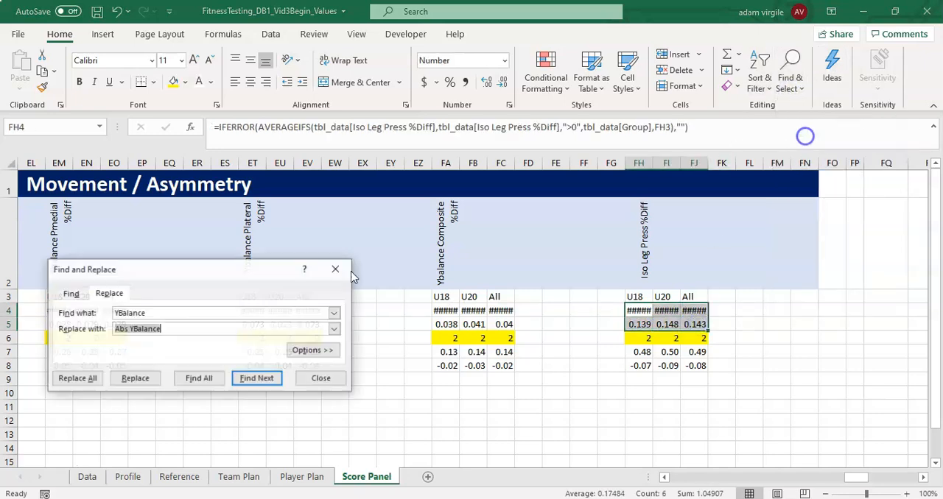
{"action": "left_click_drag", "start_coordinate": [192, 313], "coordinate": [71, 313]}
{"action": "type", "text": "ISo"}
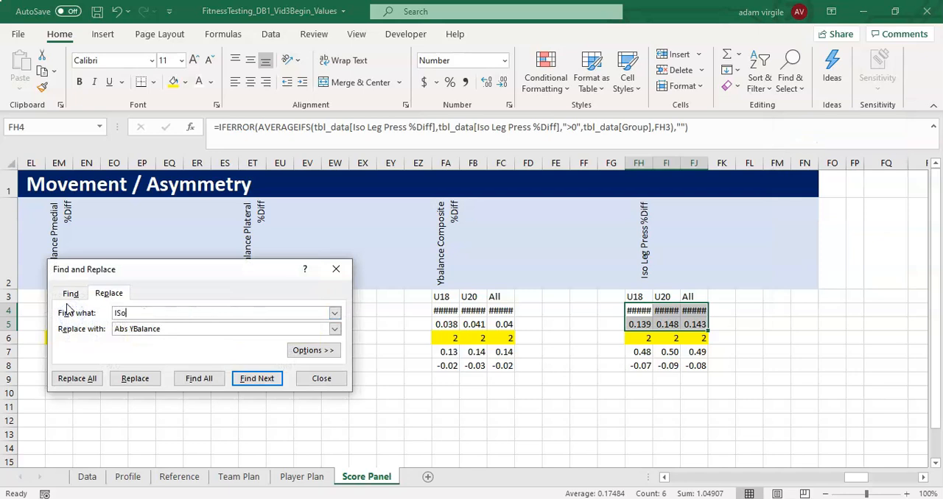
{"action": "key", "text": "Tab"}
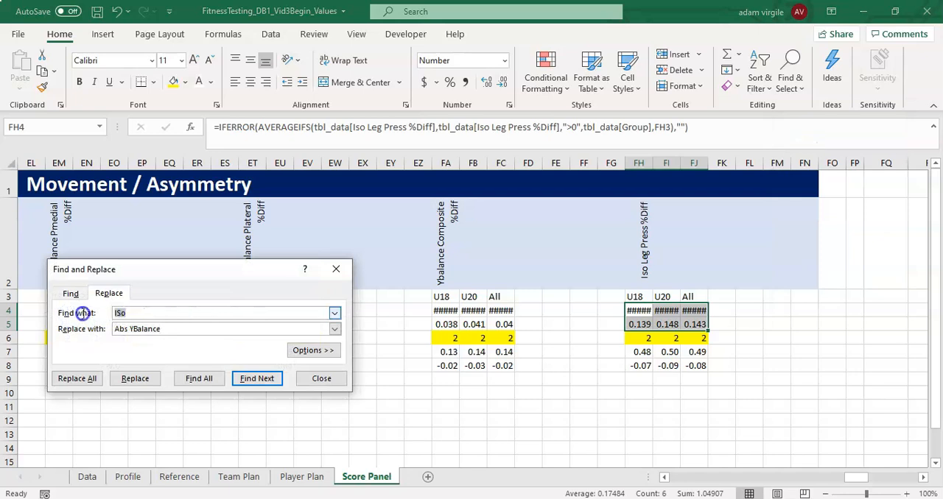
{"action": "type", "text": "Abs"}
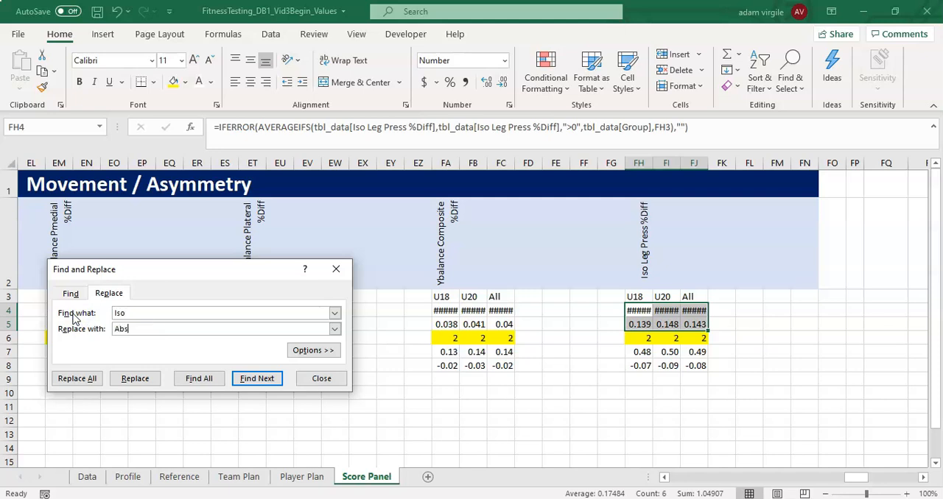
{"action": "left_click", "coordinate": [70, 379]}
{"action": "left_click", "coordinate": [477, 298]}
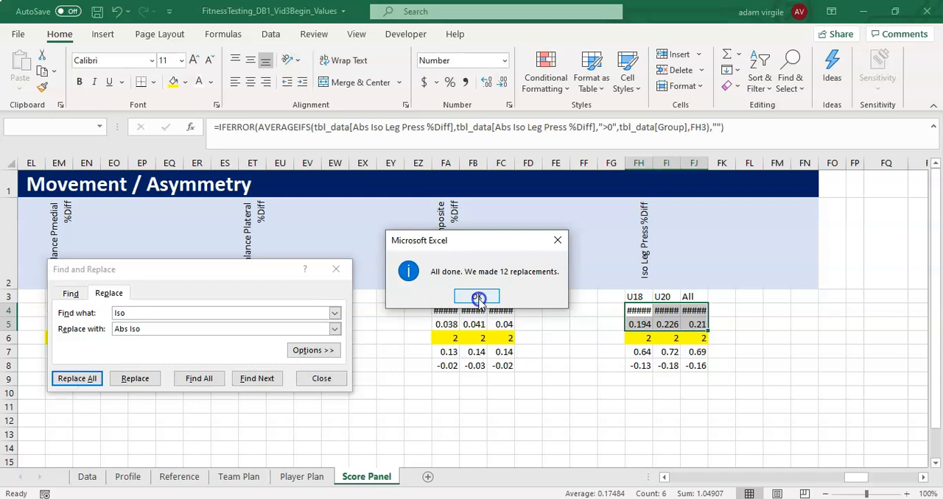
{"action": "left_click", "coordinate": [337, 380]}
- Check the U20 Iso Leg Press %Diff average formula in FI4, and return to the Bad cutoff label in B8
{"action": "left_click", "coordinate": [674, 311]}
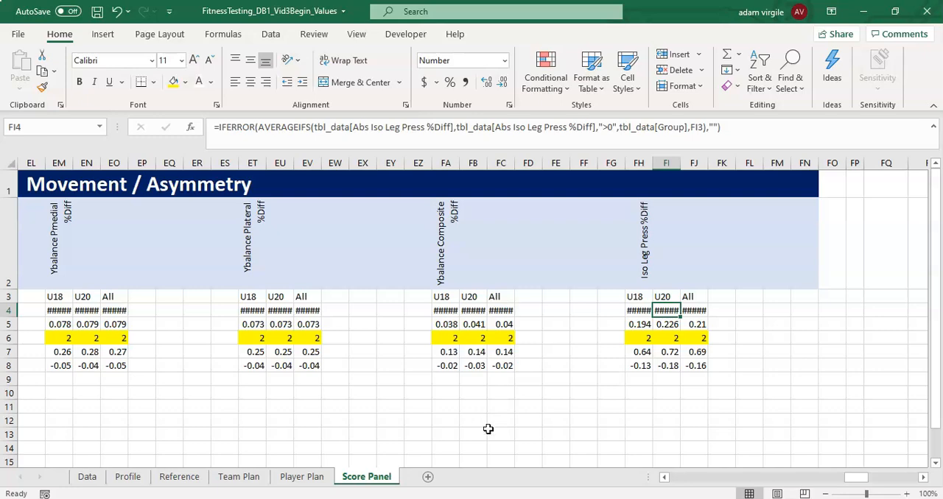
{"action": "left_click_drag", "start_coordinate": [859, 480], "coordinate": [664, 488]}
{"action": "left_click", "coordinate": [86, 365]}
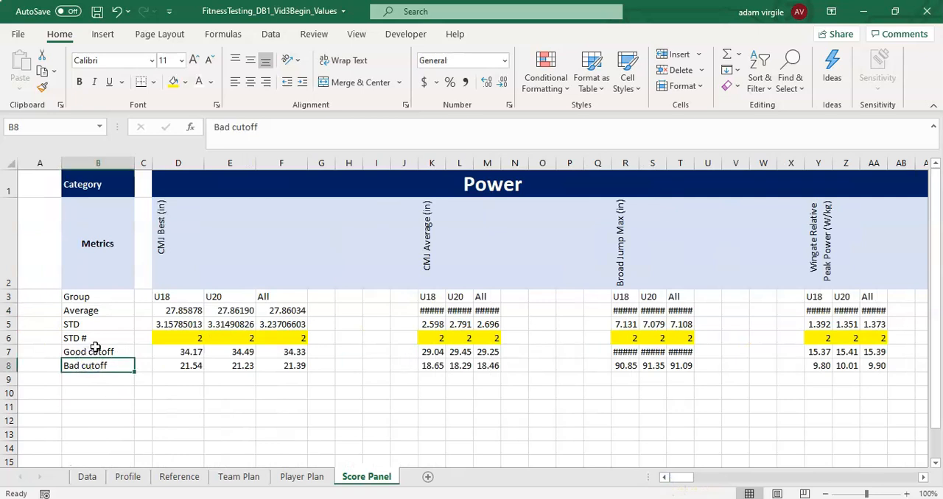